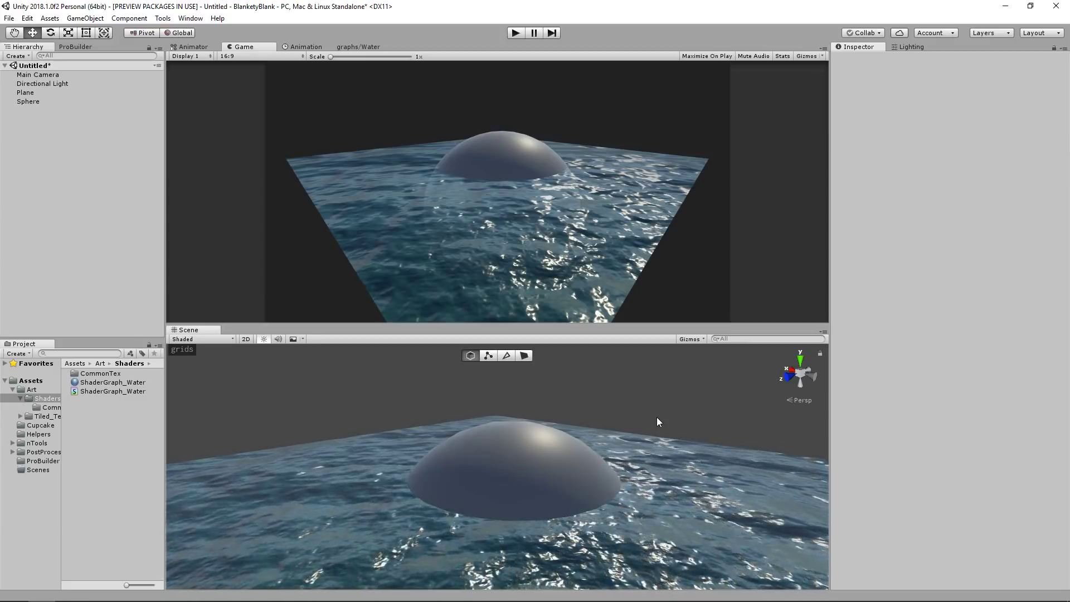
Examine the node layout of the Water shader graph, then return to the Game view
left_click(356, 47)
middle_click_drag(505, 167, 430, 187)
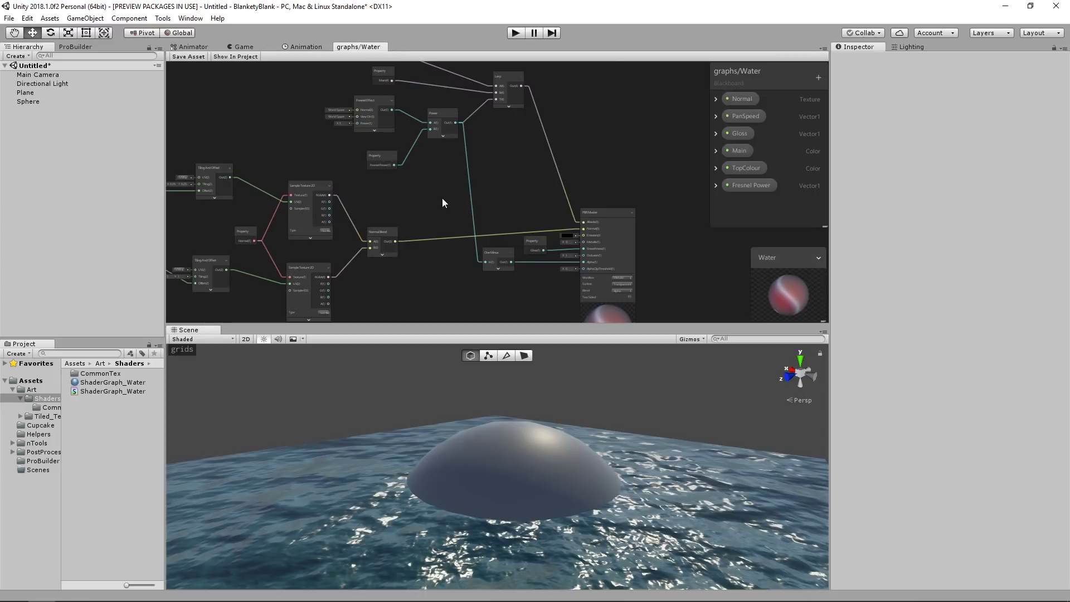
scroll(443, 198, "down", 2)
middle_click_drag(443, 198, 636, 187)
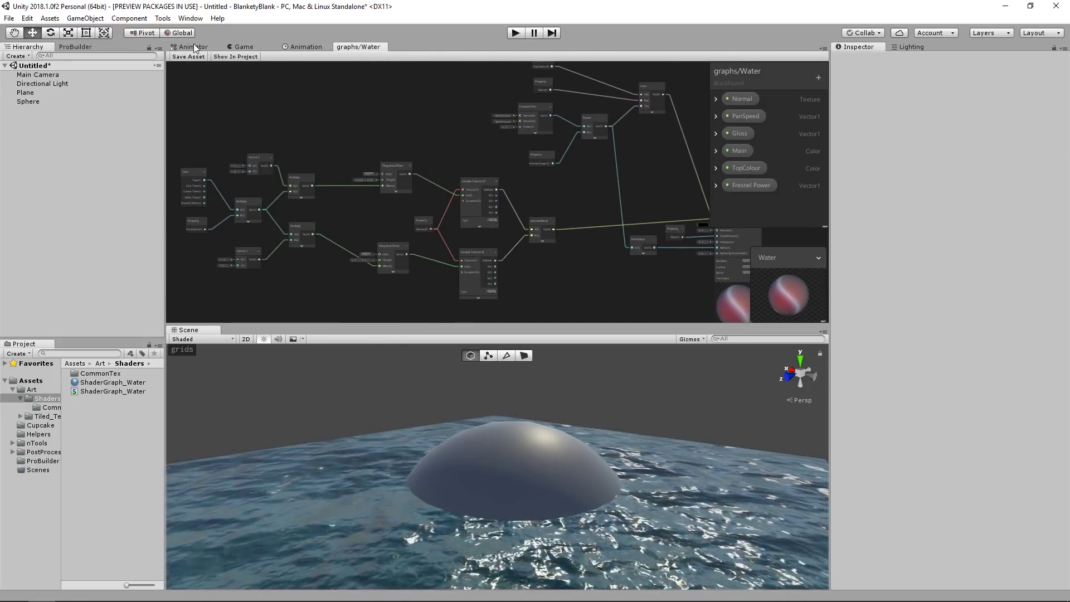
left_click(244, 47)
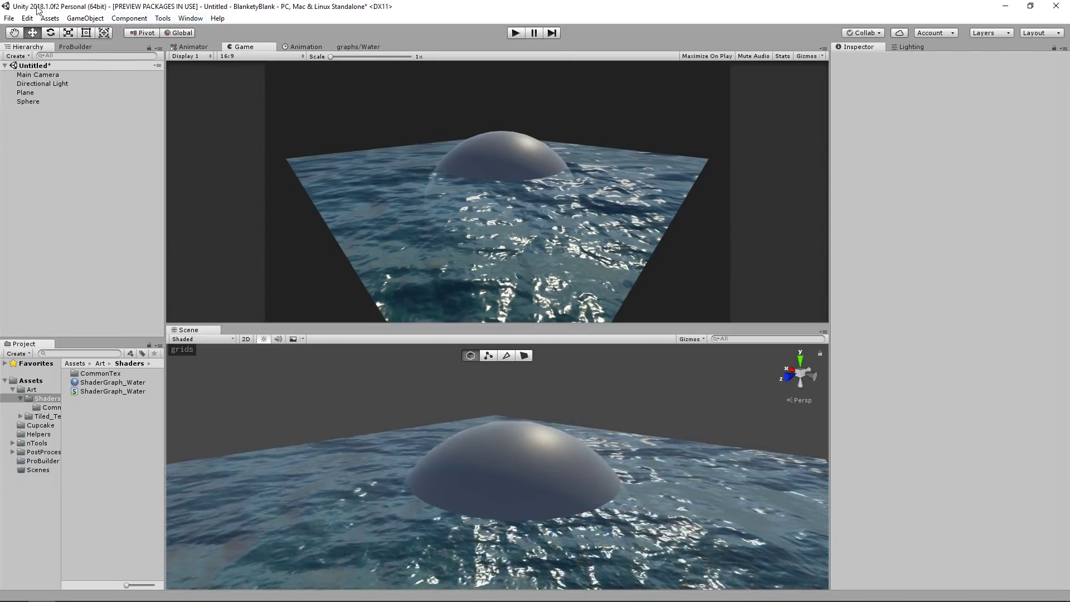
Look through all available packages in the Package Manager, checking the Lightweight Render Pipeline and Shader Graph entries
left_click(186, 20)
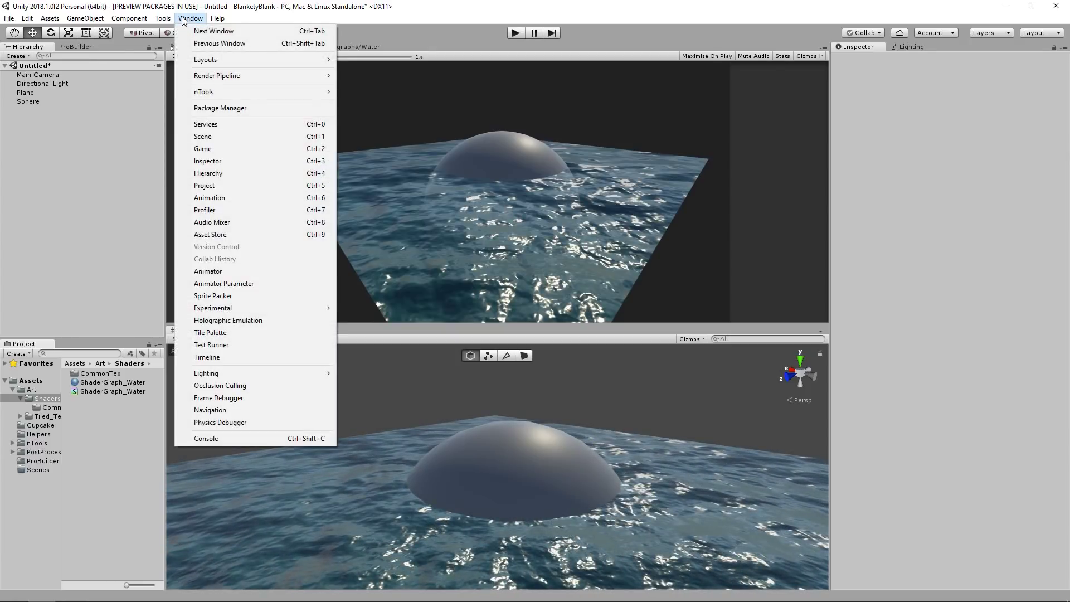
left_click(242, 108)
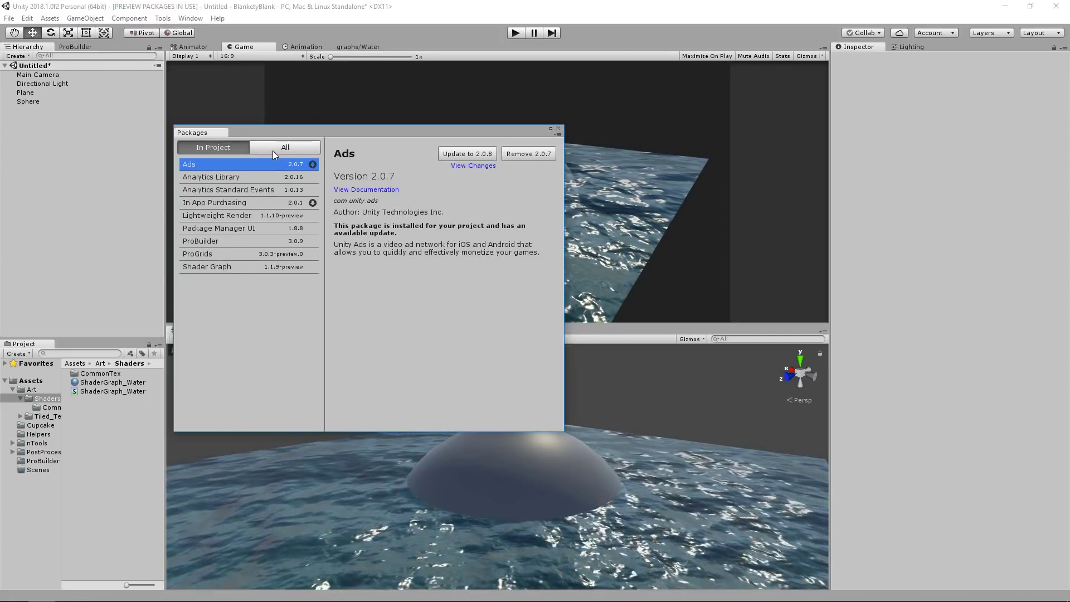
left_click(273, 149)
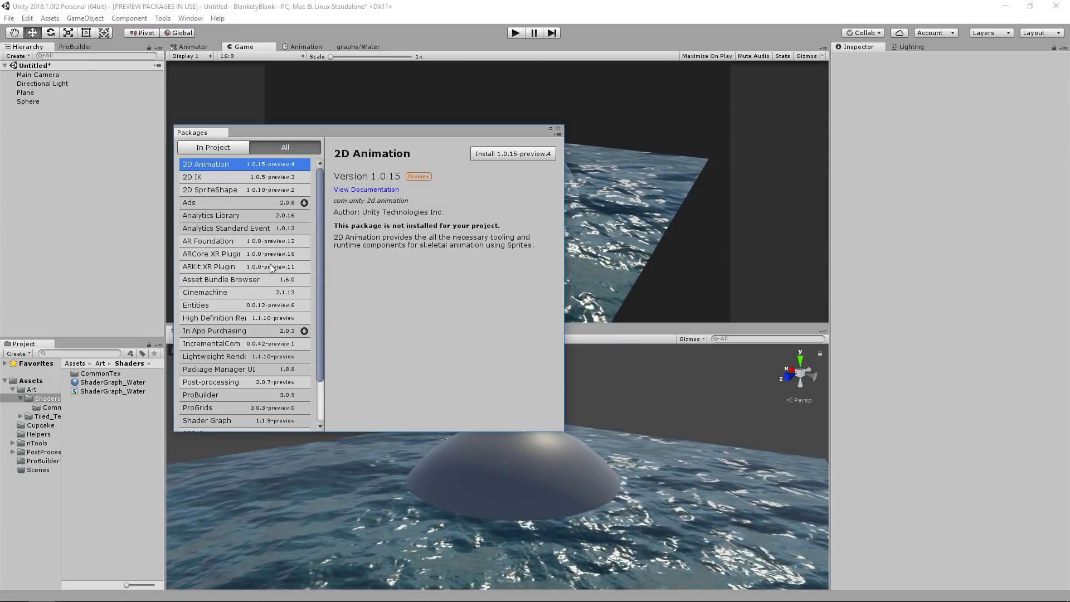
scroll(267, 301, "down", 1)
scroll(257, 329, "down", 1)
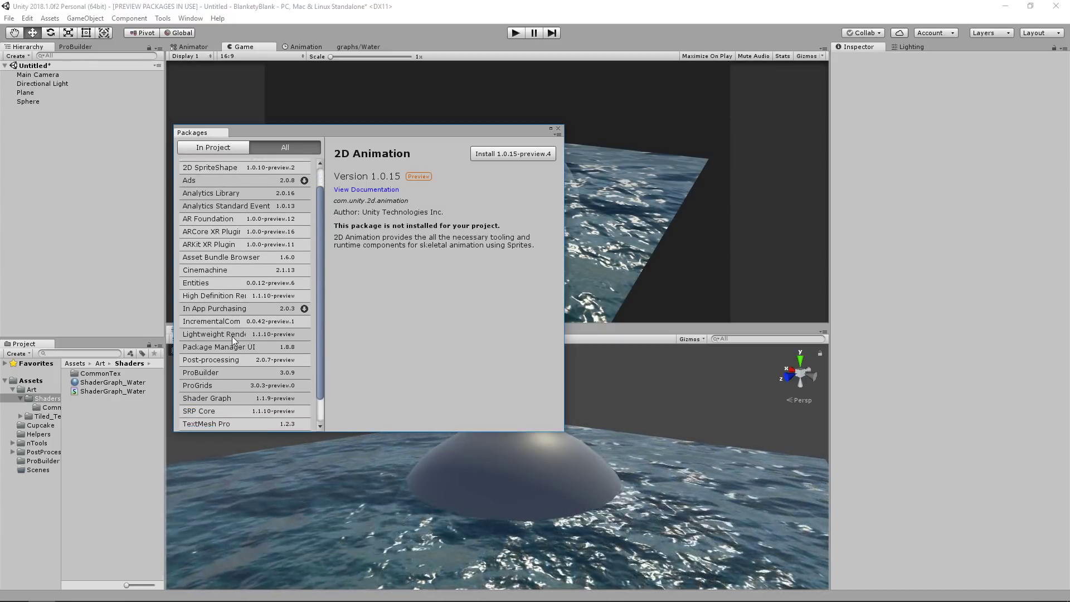
left_click(231, 335)
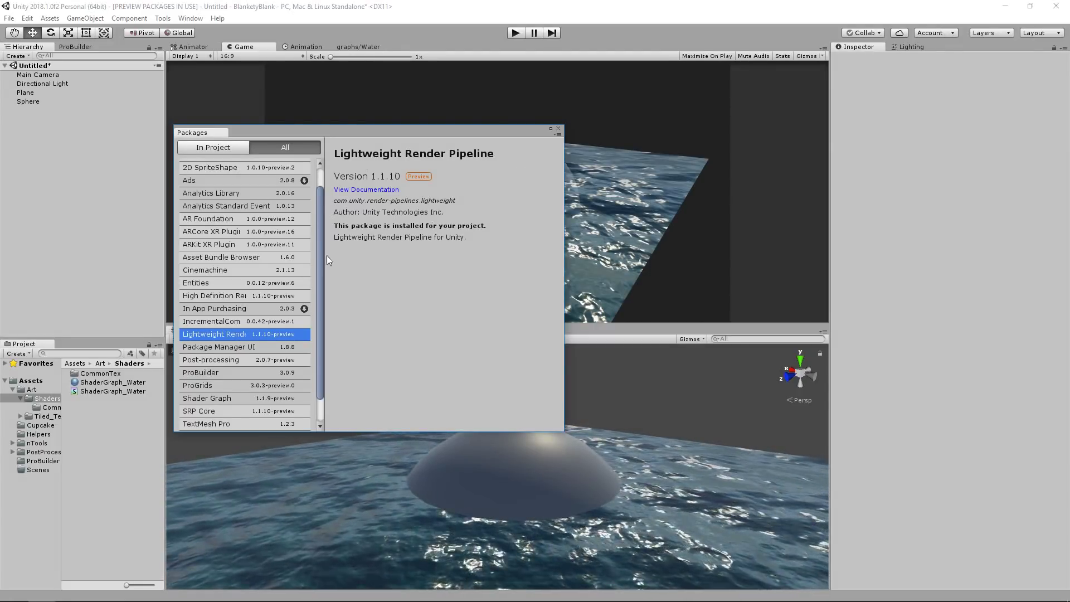
left_click(195, 285)
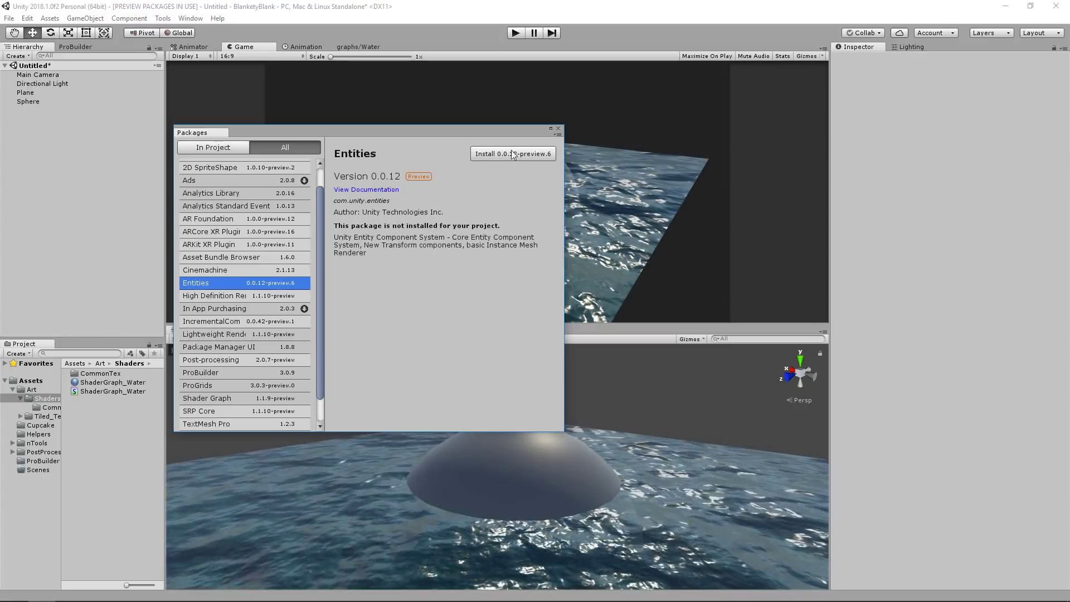
left_click(210, 336)
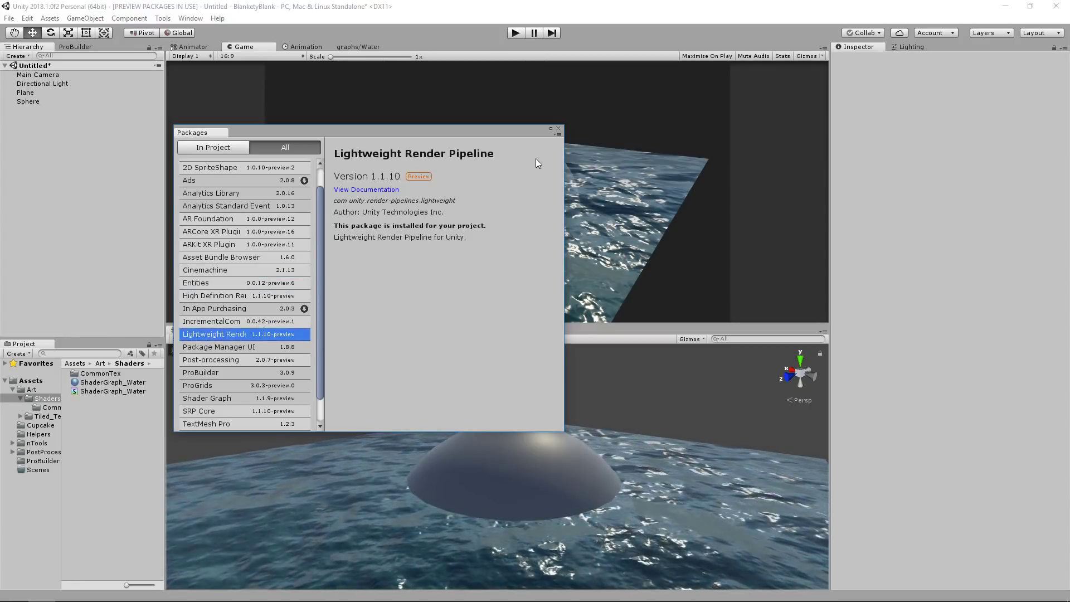
scroll(239, 372, "down", 3)
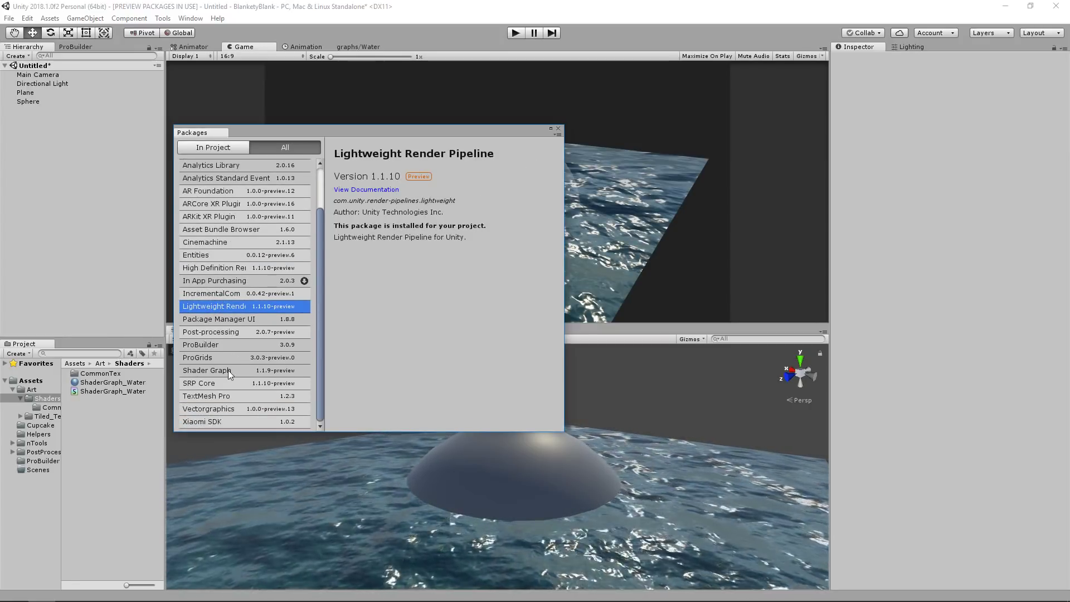
left_click(224, 373)
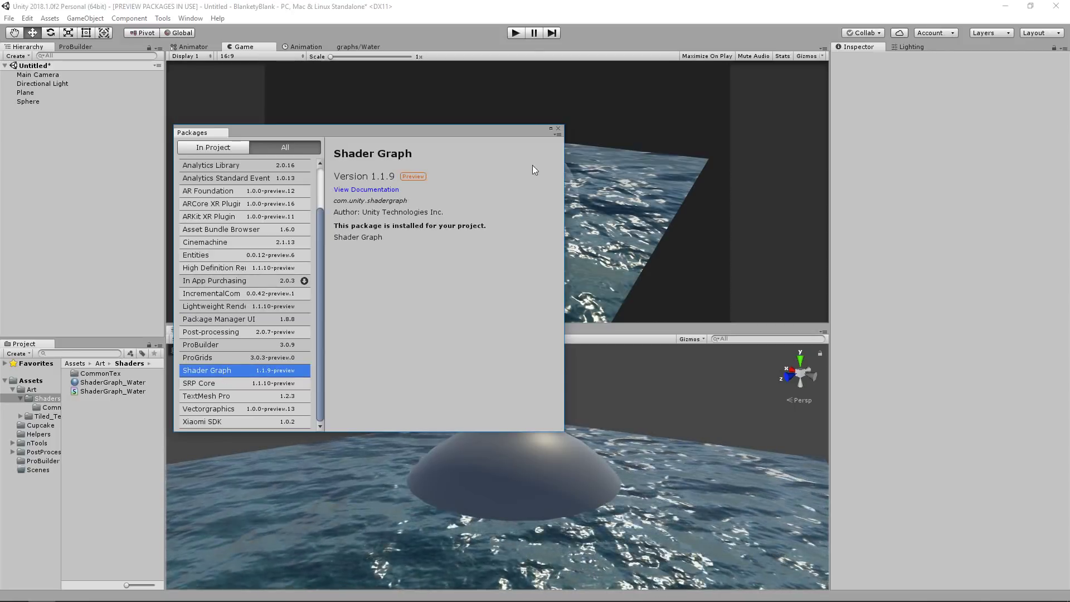
left_click(558, 129)
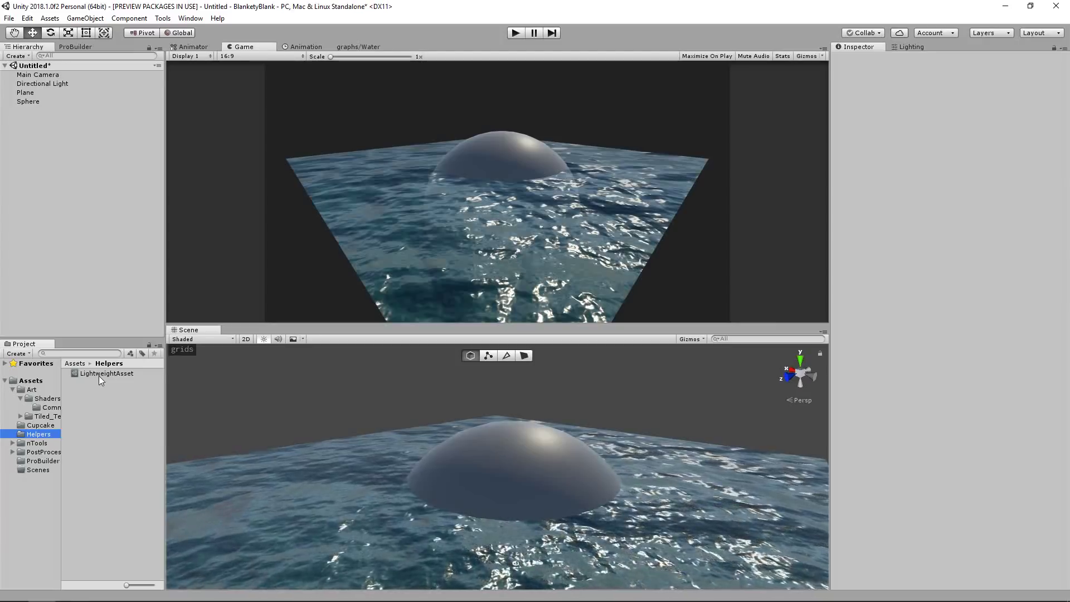
Find the Lightweight Pipeline Asset creation option for the Helpers folder and inspect the existing LightweightAsset
left_click(100, 375)
left_click(95, 446)
right_click(94, 446)
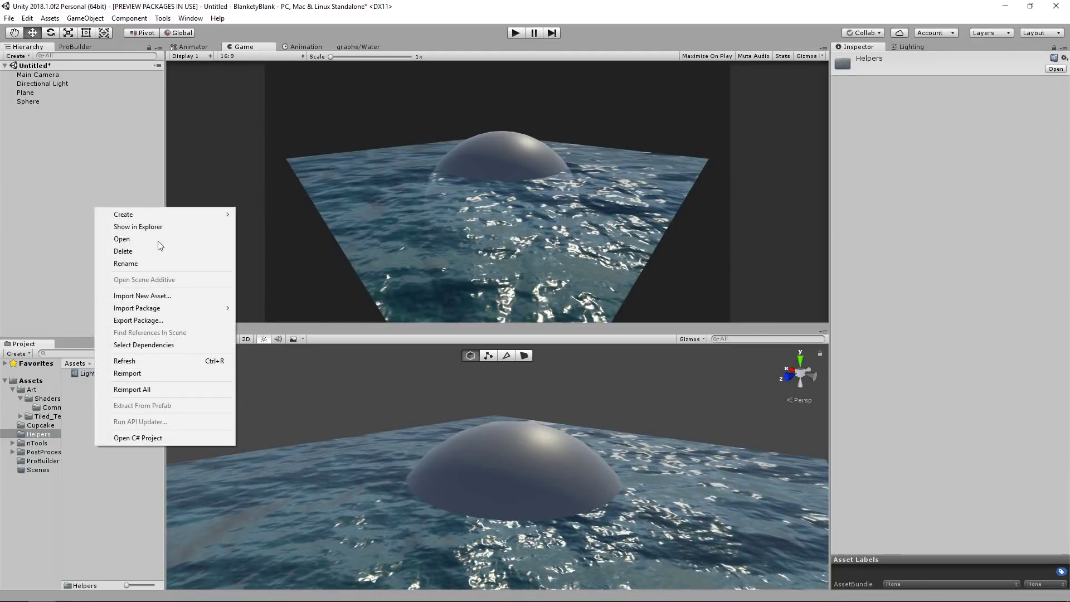
mouse_move(180, 213)
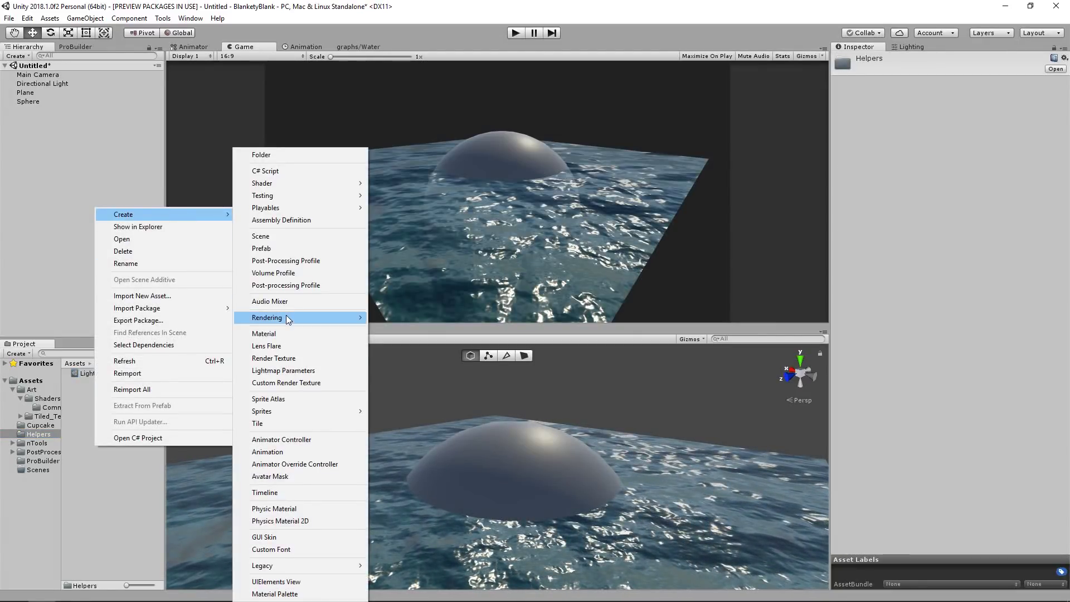
mouse_move(286, 317)
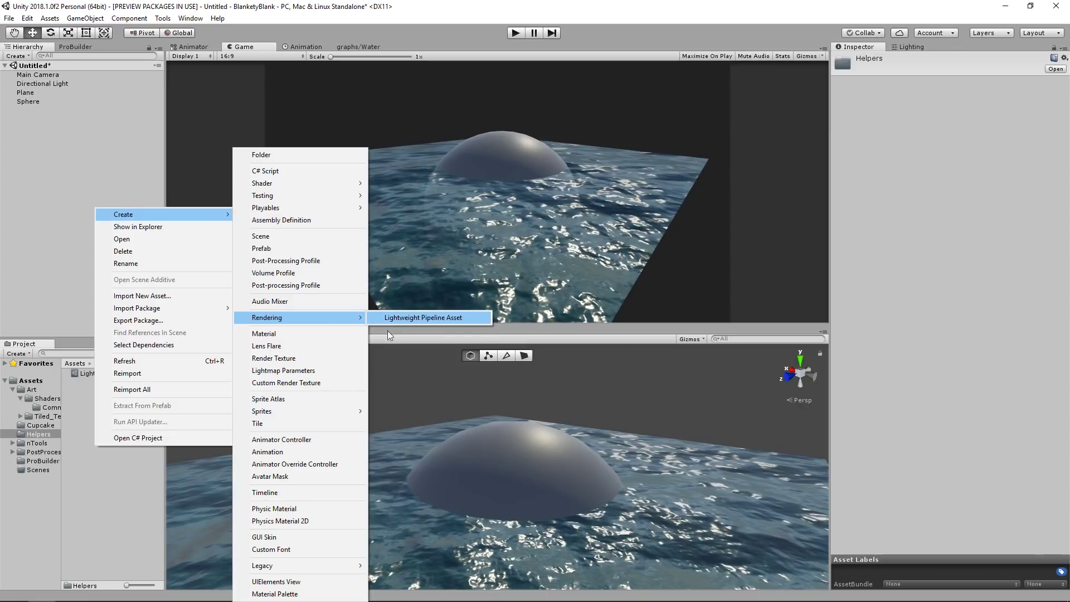
left_click(410, 319)
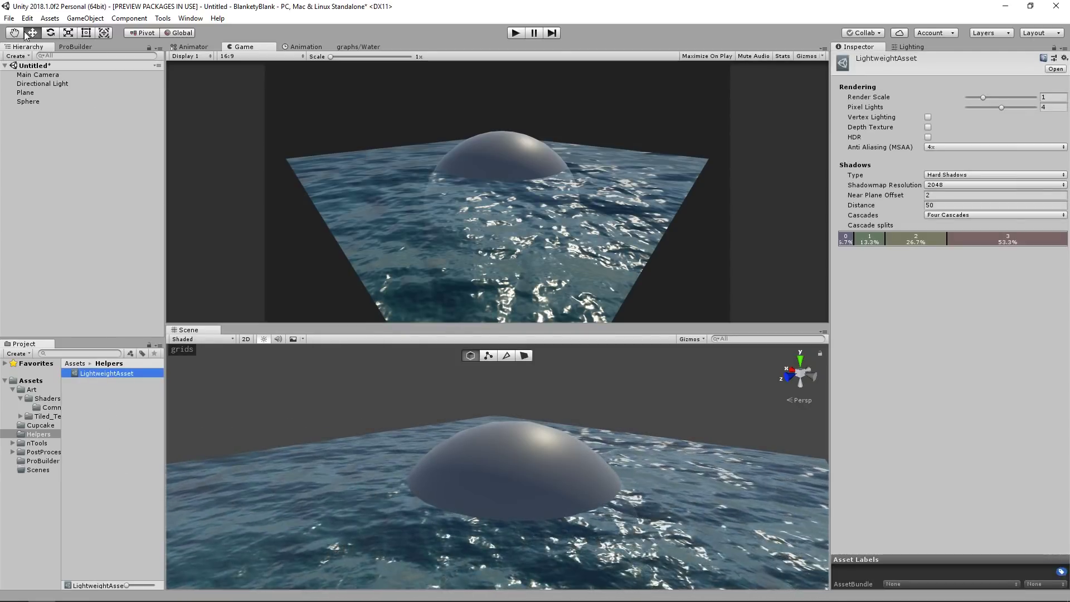
Choose LightweightAsset as the scriptable render pipeline in the project's Graphics settings
left_click(27, 19)
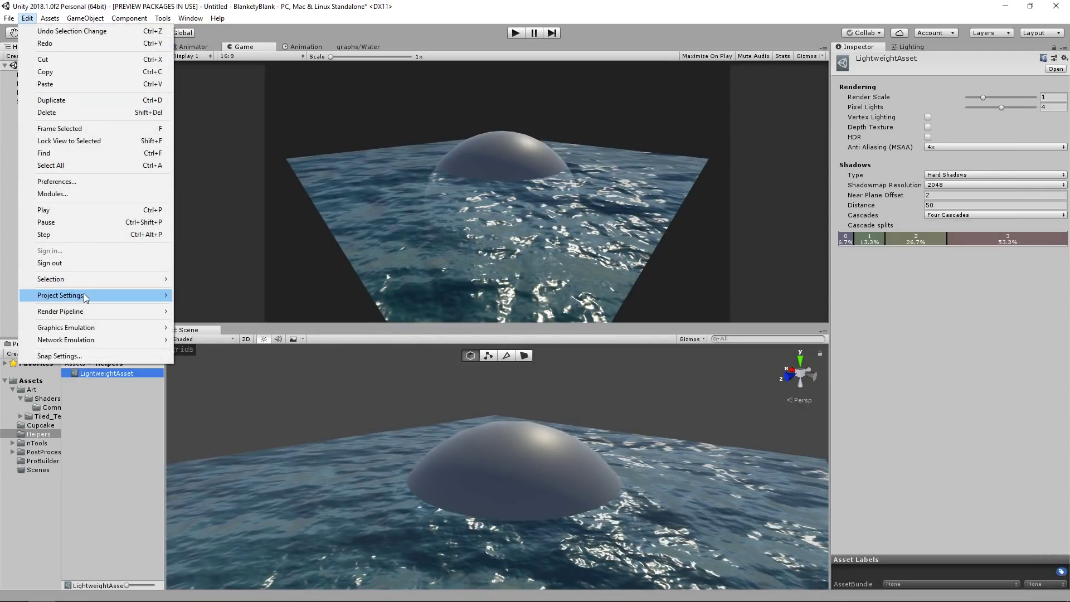
mouse_move(94, 298)
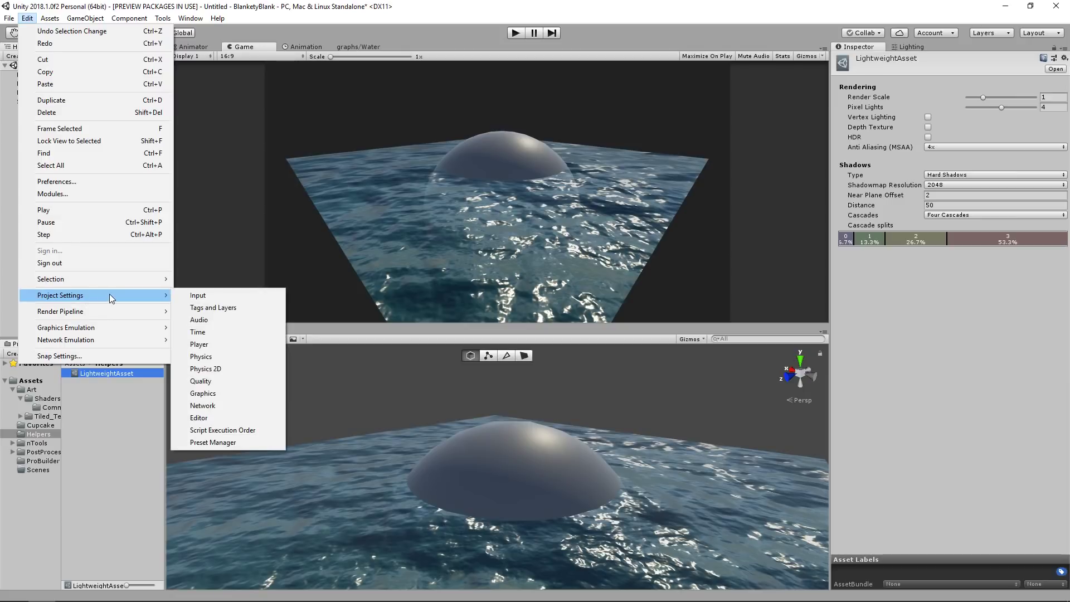
left_click(223, 394)
left_click(867, 97)
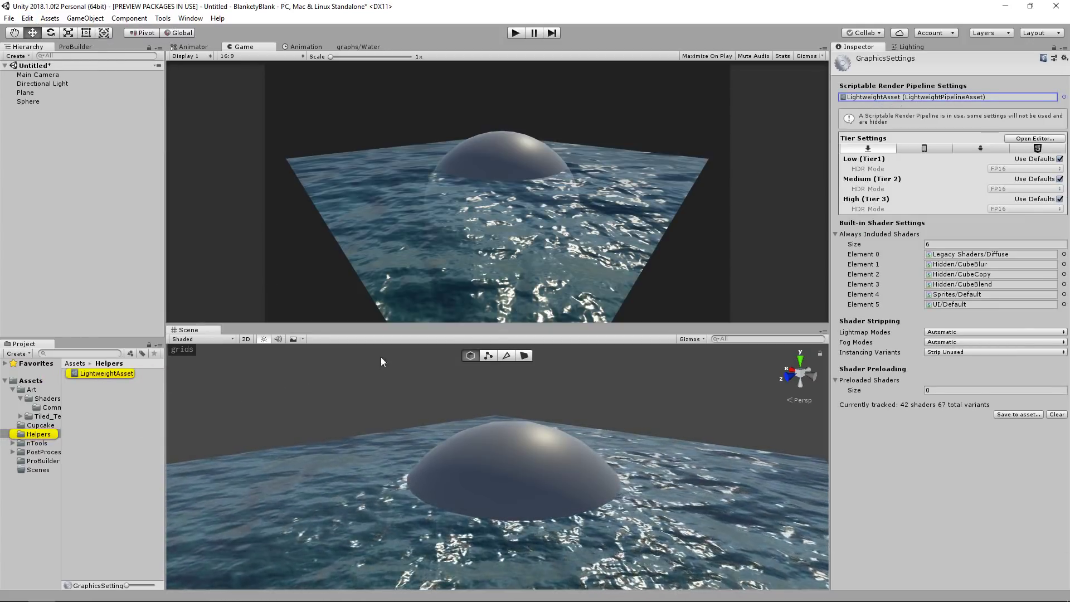
left_click(1065, 97)
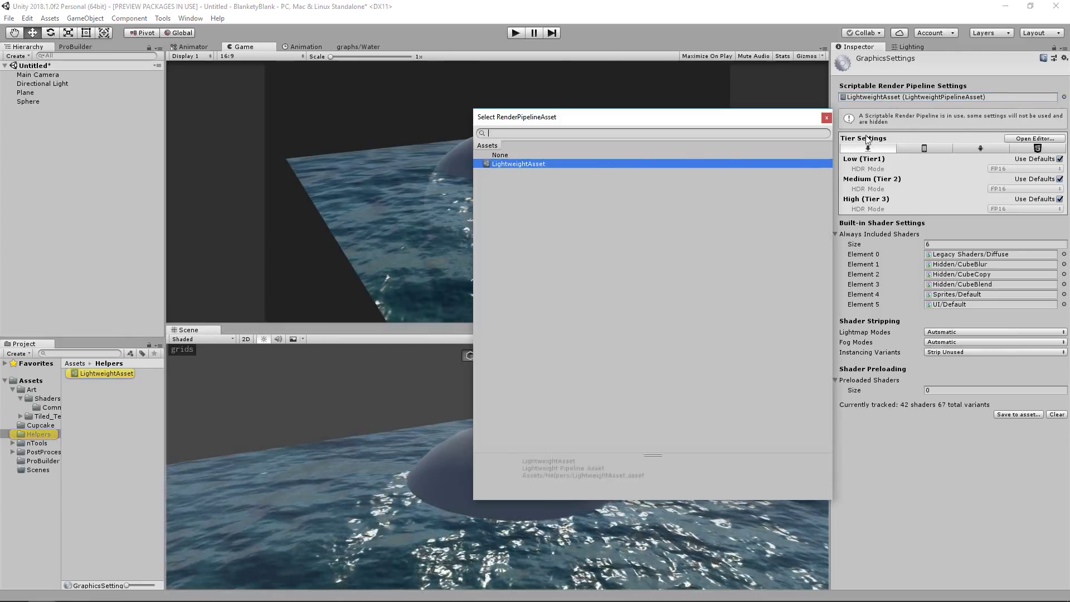
left_click(525, 156)
left_click_drag(550, 123, 512, 130)
left_click(500, 175)
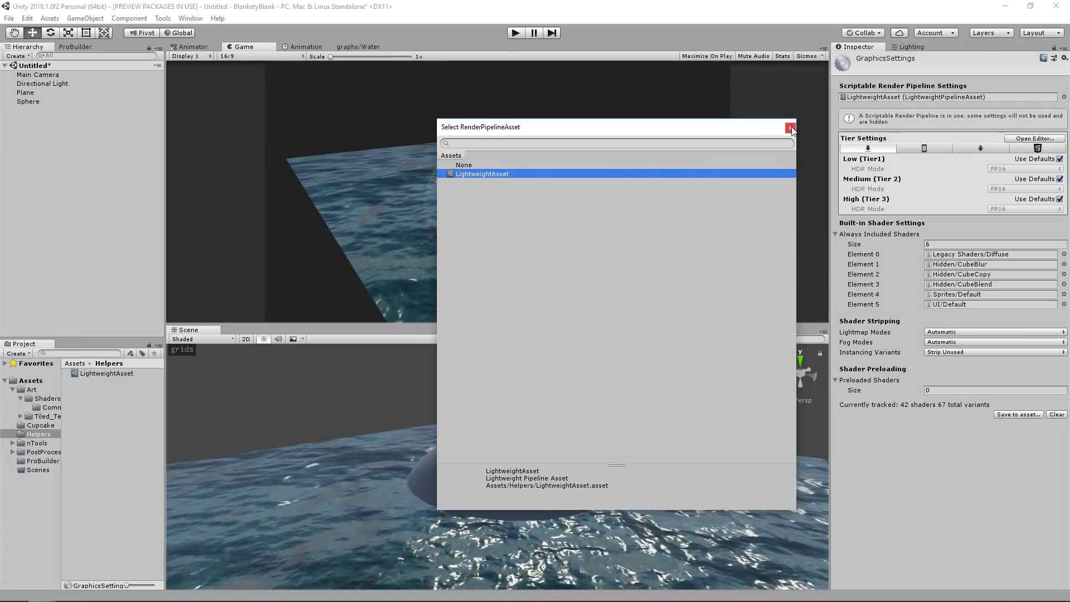
left_click(790, 128)
left_click(110, 166)
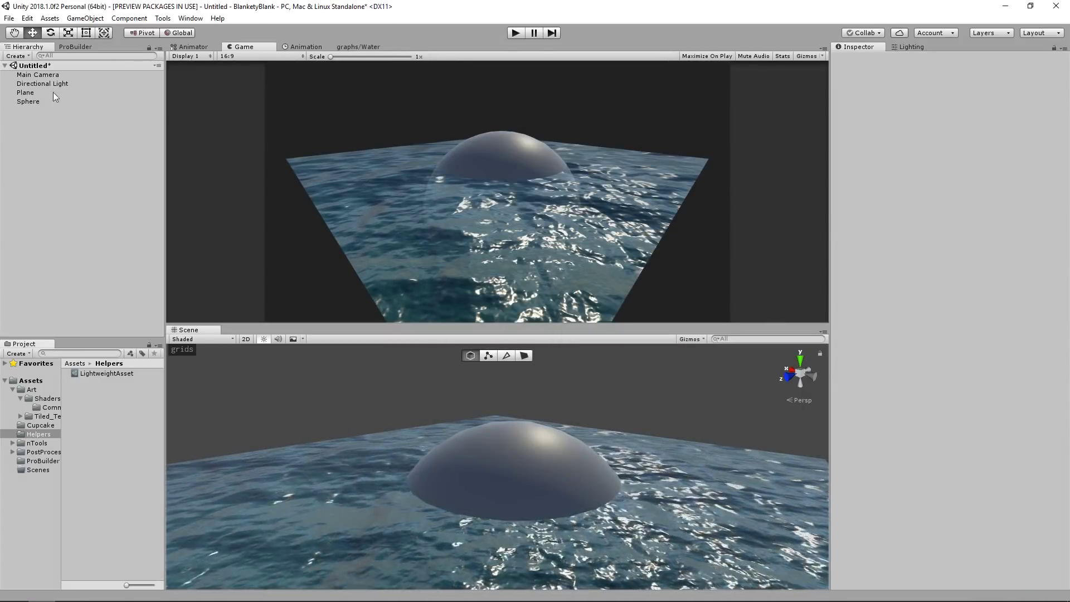
Check the rendering Color Space options in the Player settings for PC, Mac & Linux Standalone
left_click(28, 19)
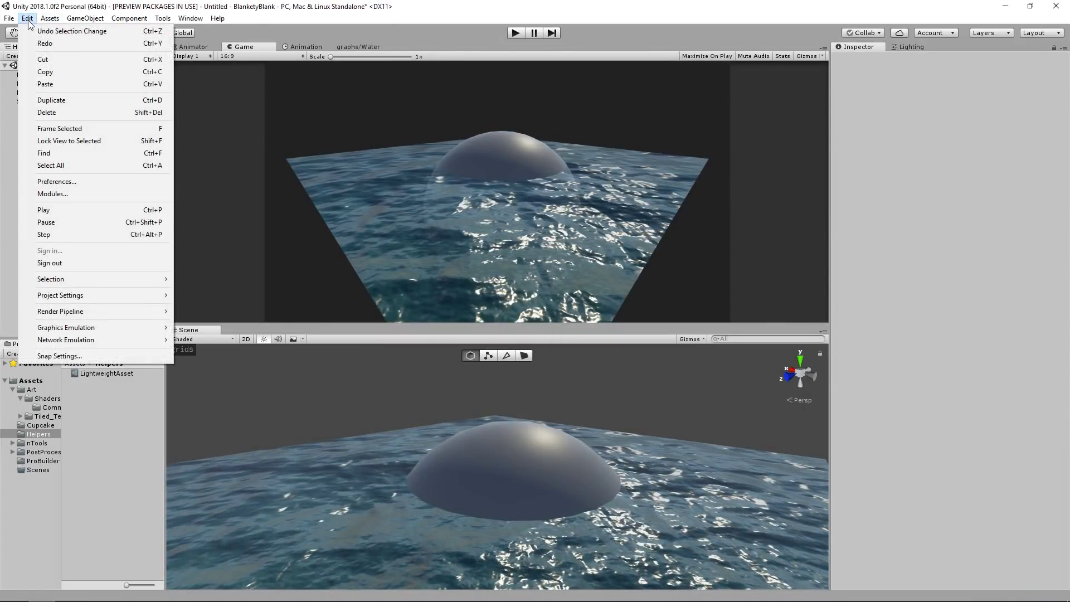
mouse_move(123, 313)
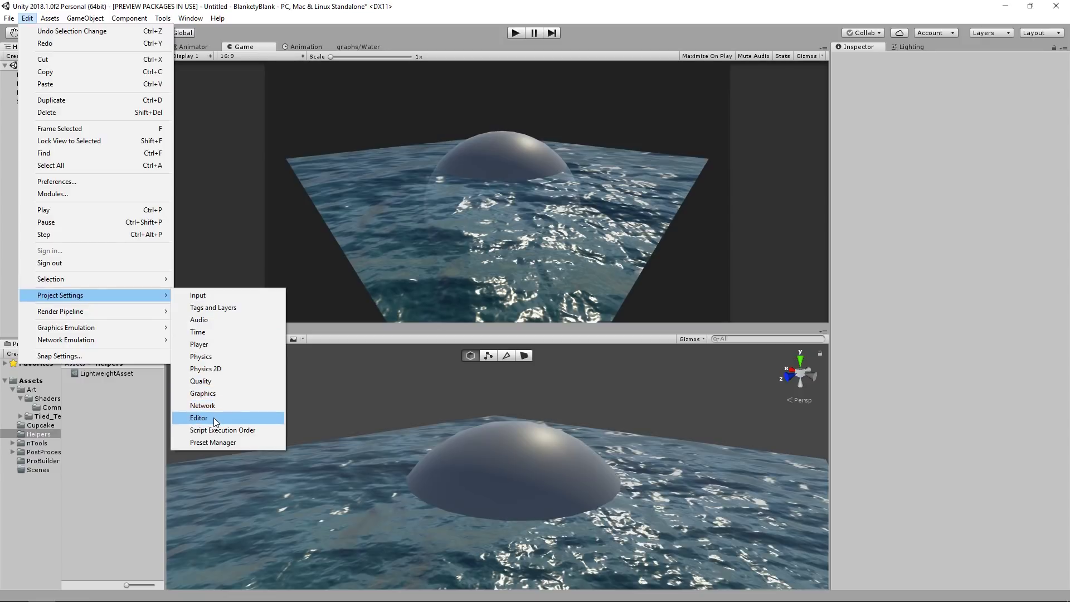
left_click(200, 344)
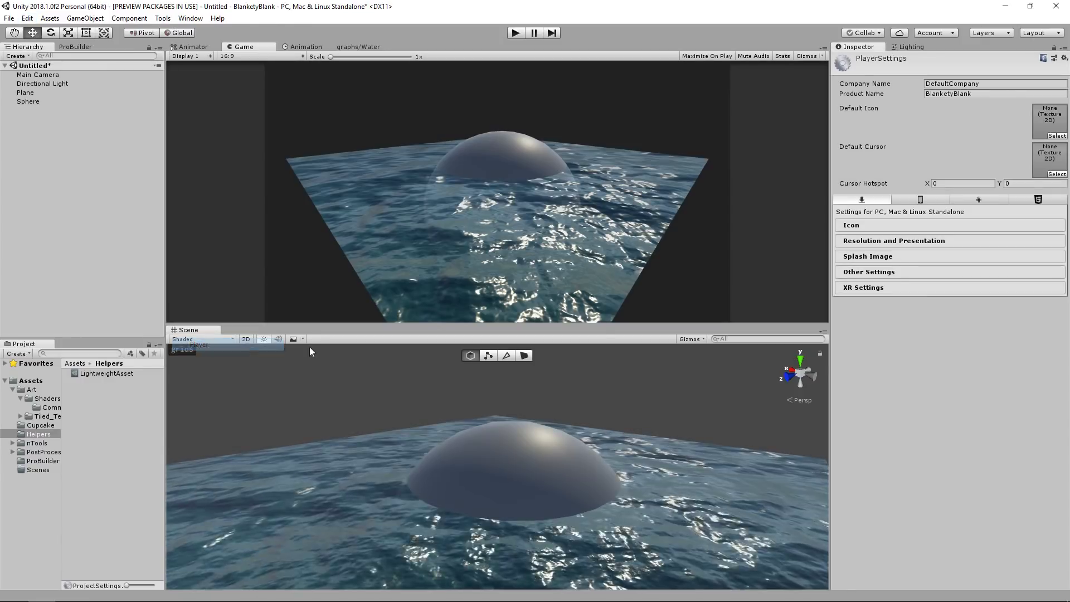
left_click(881, 274)
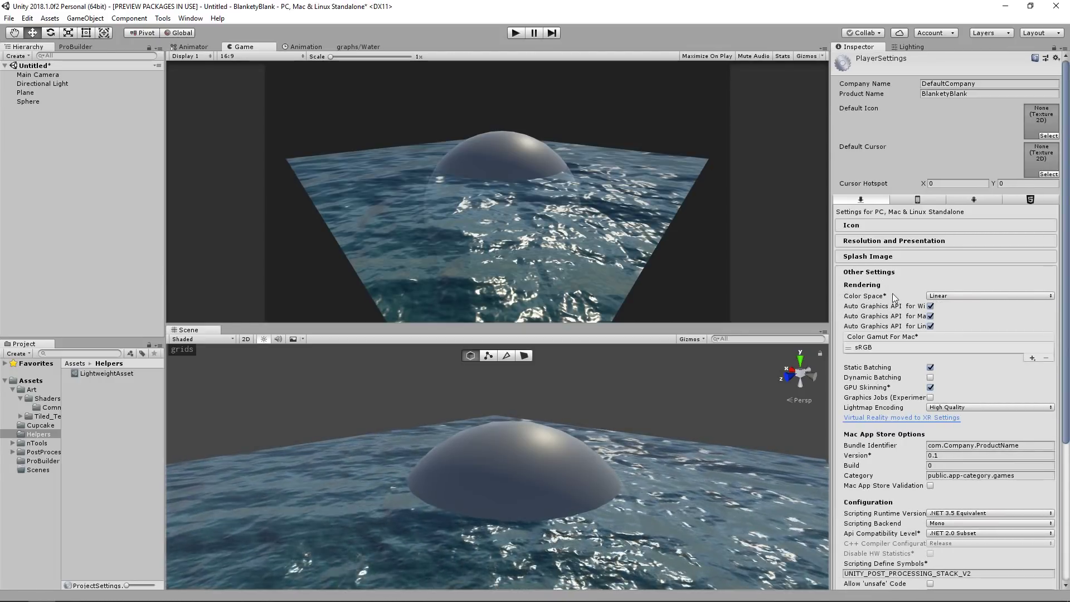
left_click(958, 295)
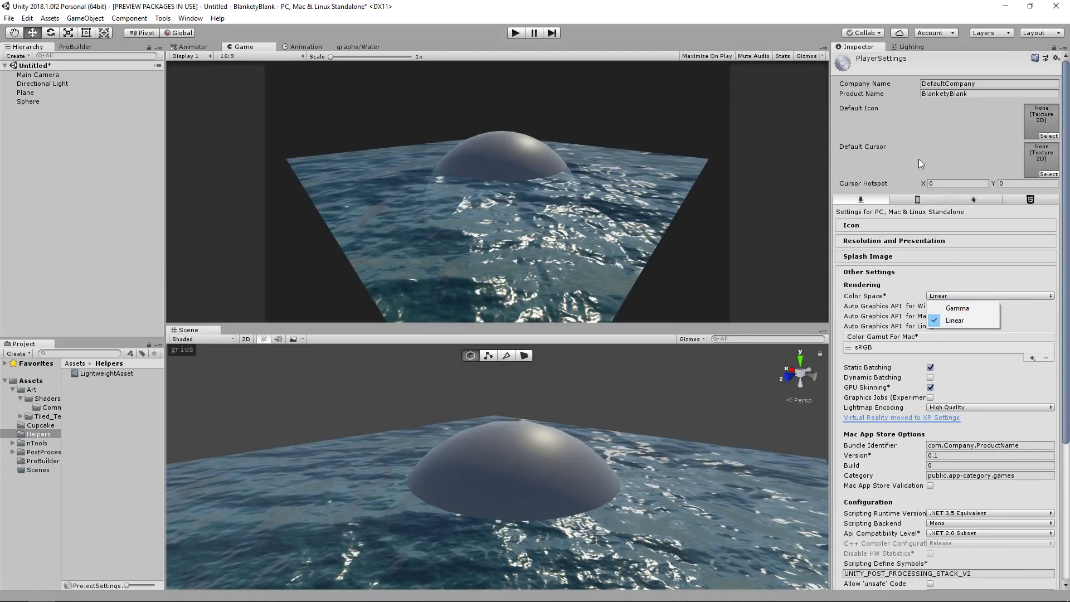
left_click(148, 438)
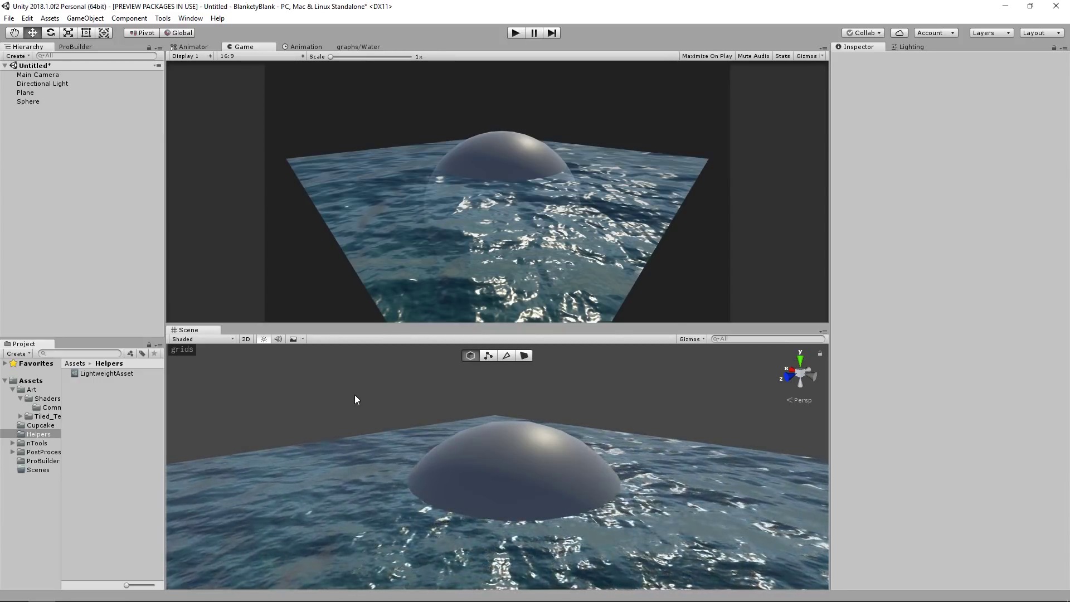
left_click(93, 374)
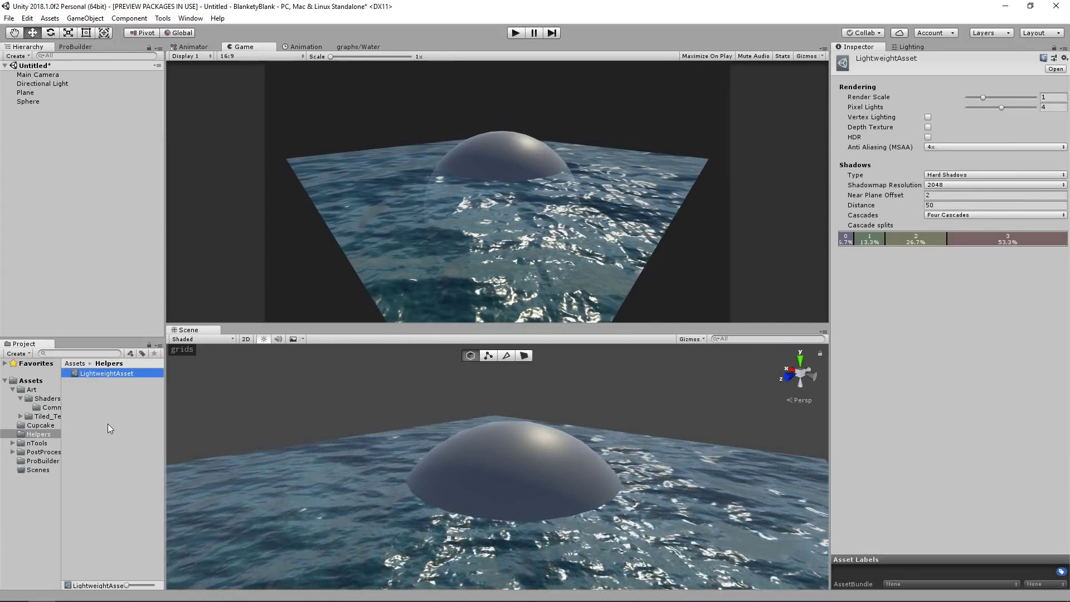
left_click(108, 424)
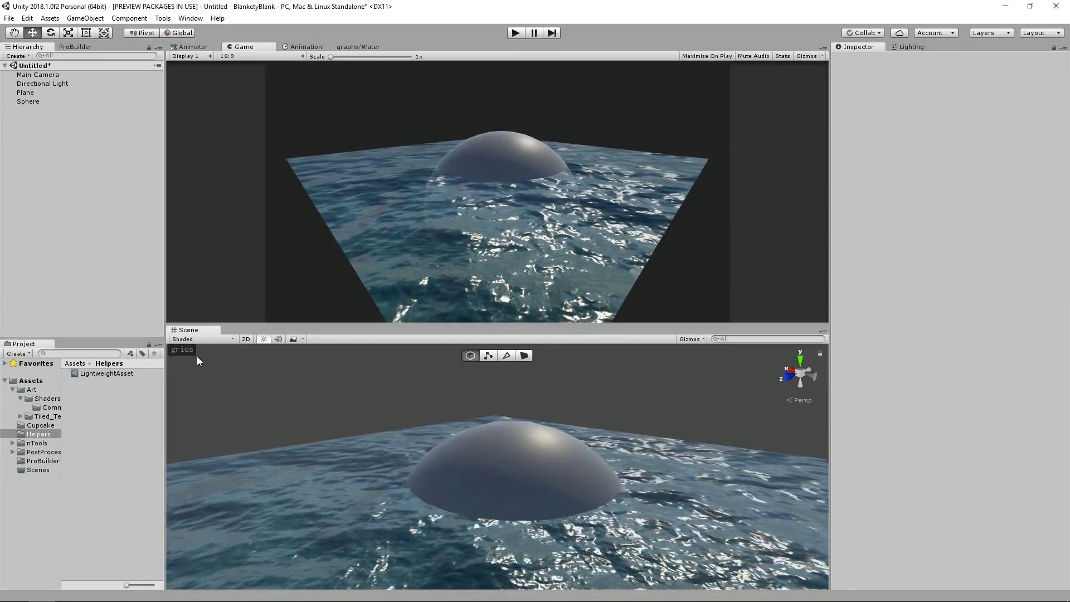
left_click(189, 349)
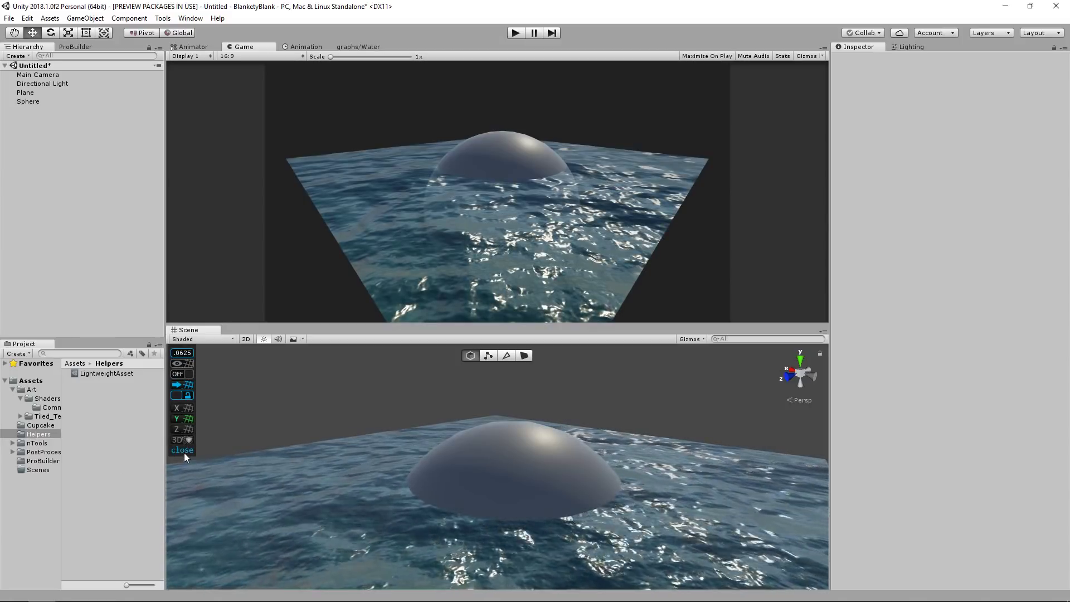
left_click(183, 450)
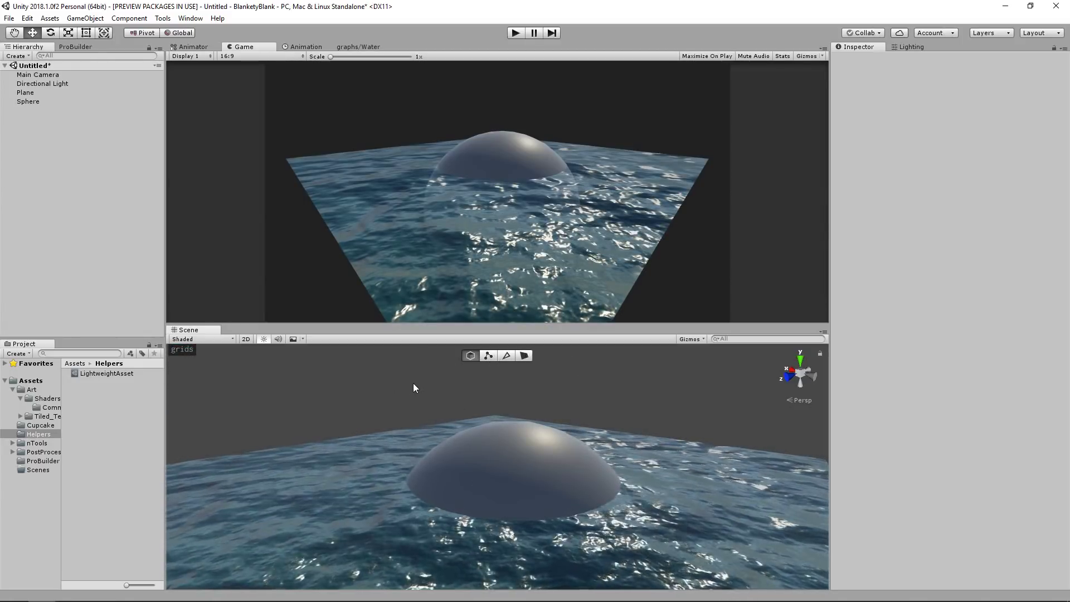
middle_click_drag(564, 457, 560, 446)
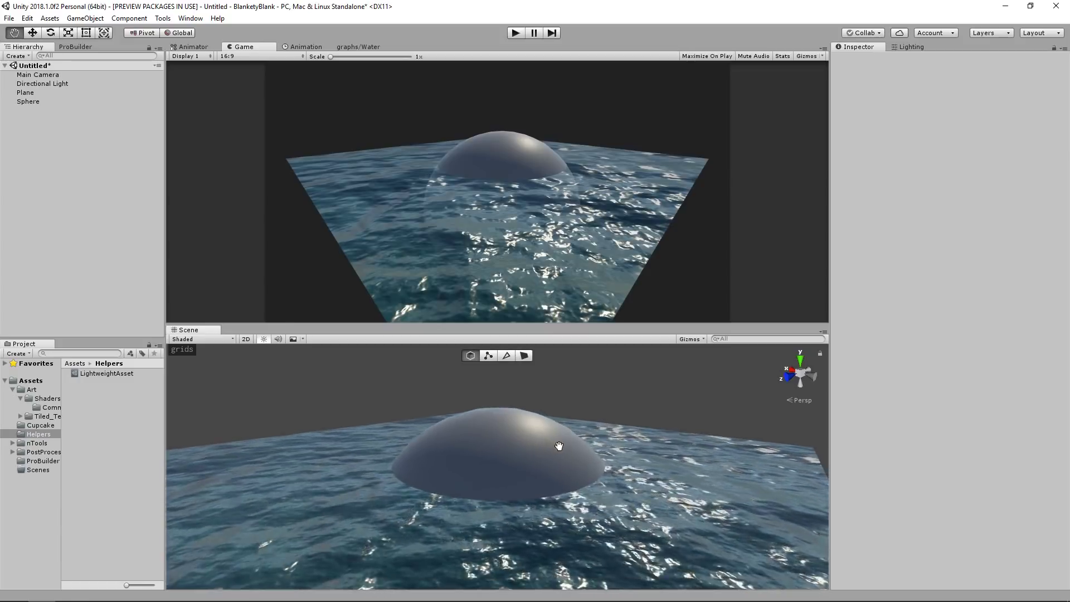
left_click_drag(559, 446, 531, 488, "alt")
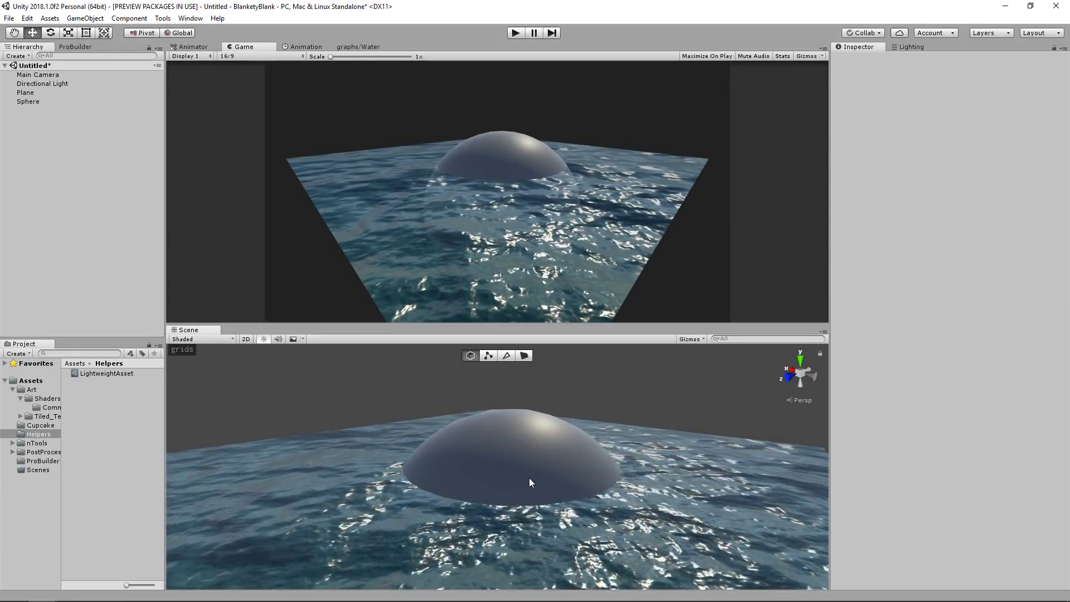
Delete the ShaderGraph_Water material and the ShaderGraph_Water shader from the Art/Shaders folder
left_click_drag(480, 447, 513, 478, "alt")
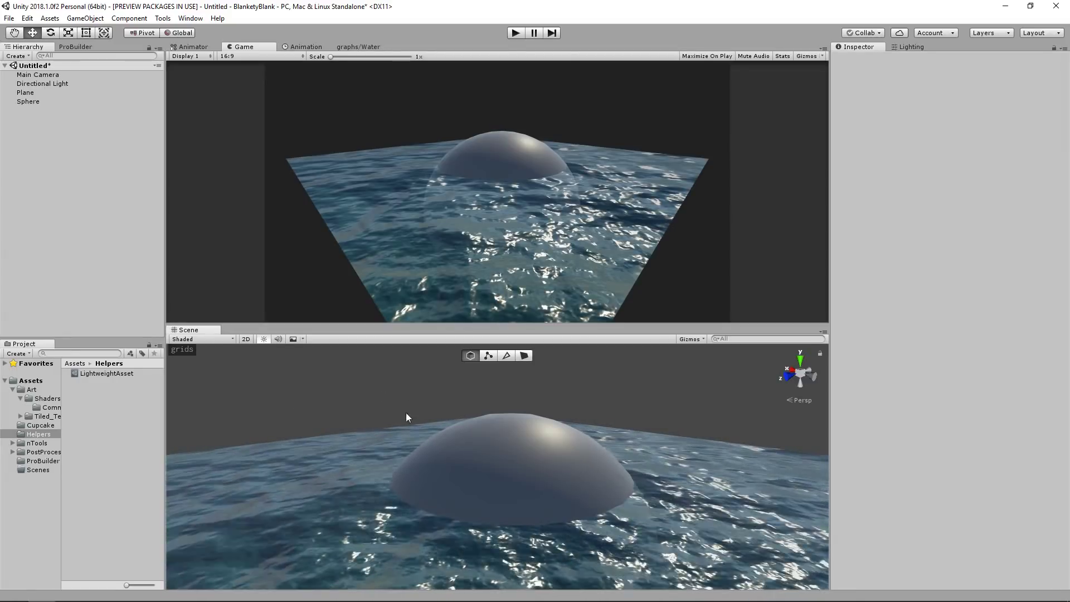
left_click(37, 398)
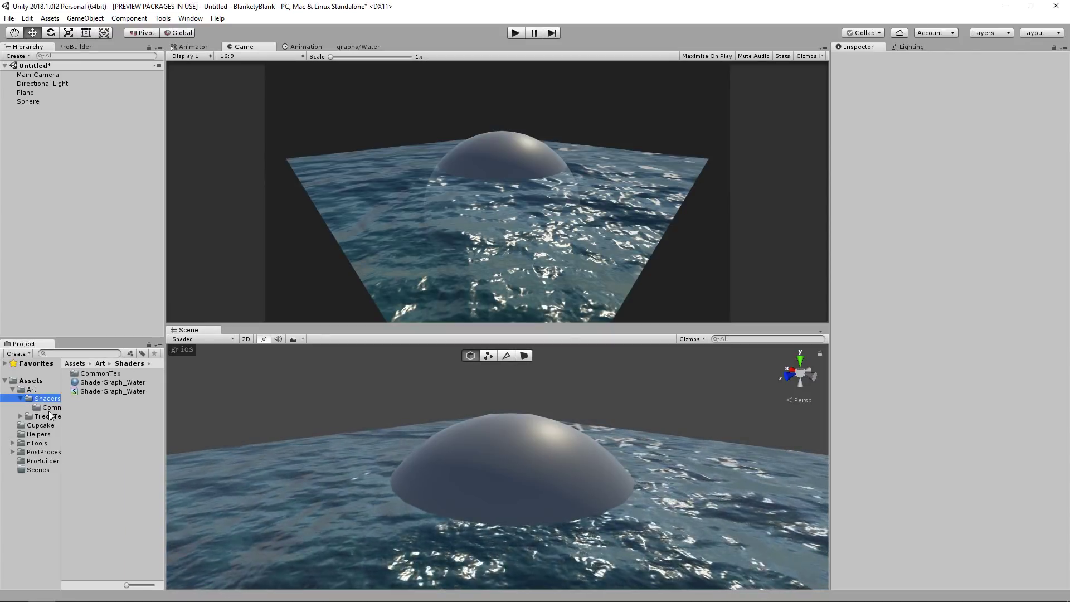
left_click(100, 383)
left_click(112, 390, "shift")
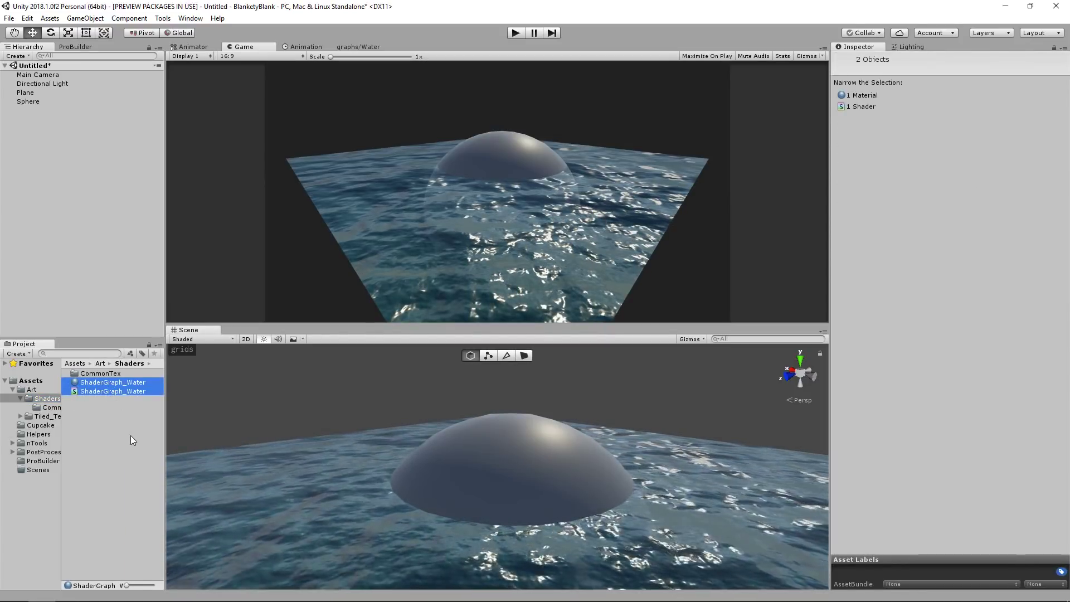
key("Delete")
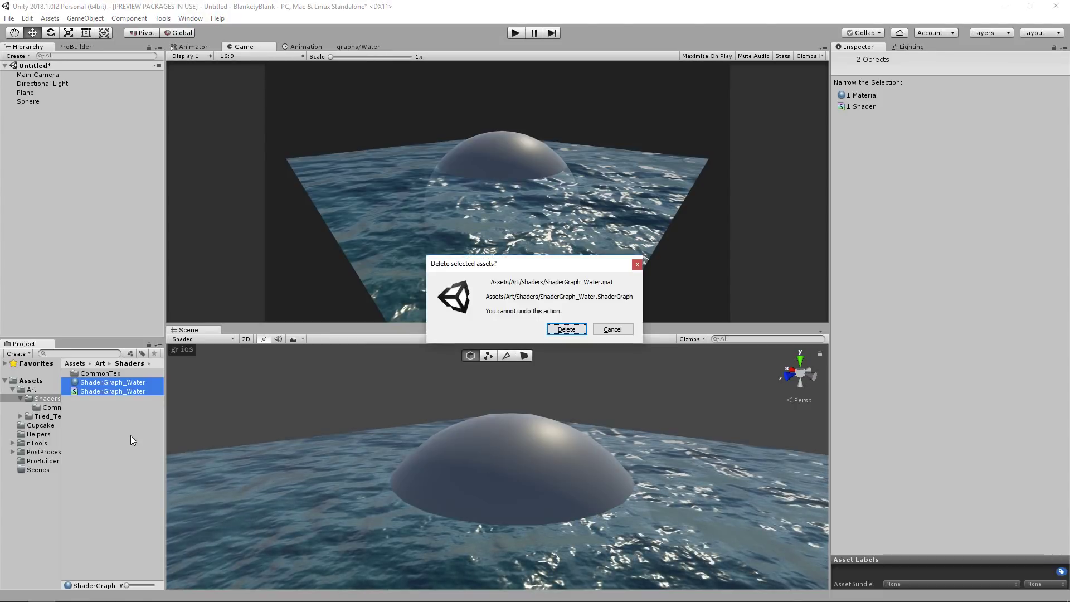
key("Return")
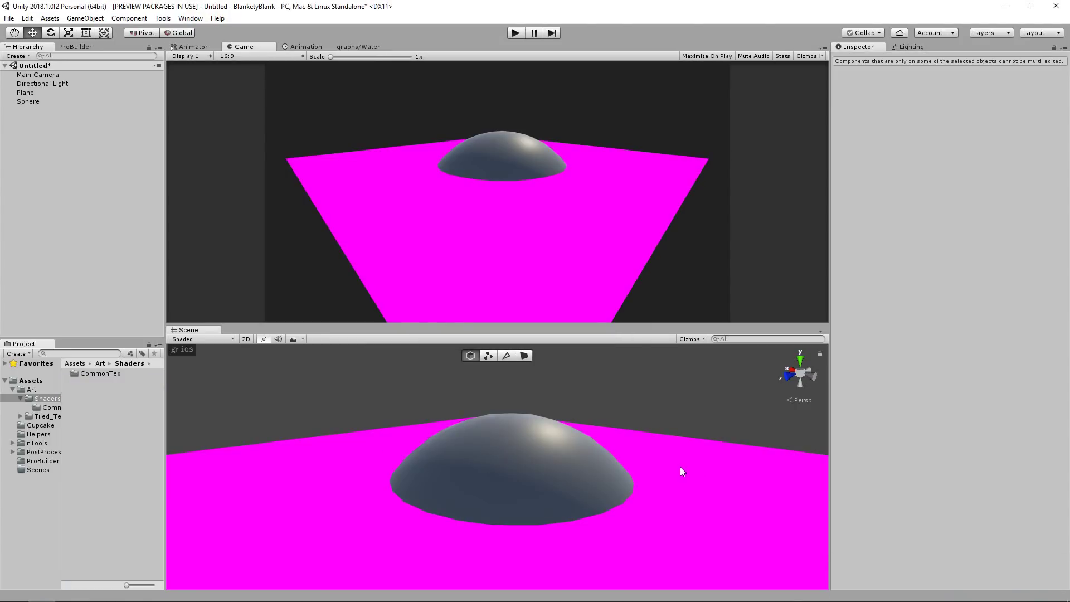
Lower the sphere until it is completely beneath the plane
left_click(501, 444)
left_click_drag(510, 510, 510, 588)
left_click(613, 398)
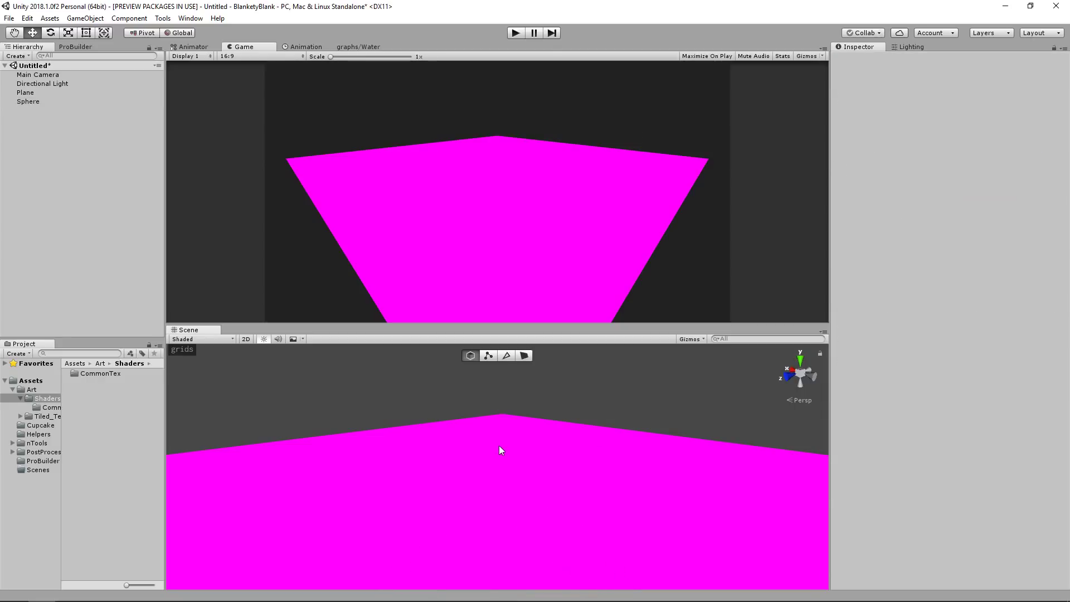
left_click(500, 451)
left_click(108, 413)
Create a PBR Graph shader named ShaderGraph_Water in the Shaders folder
right_click(90, 411)
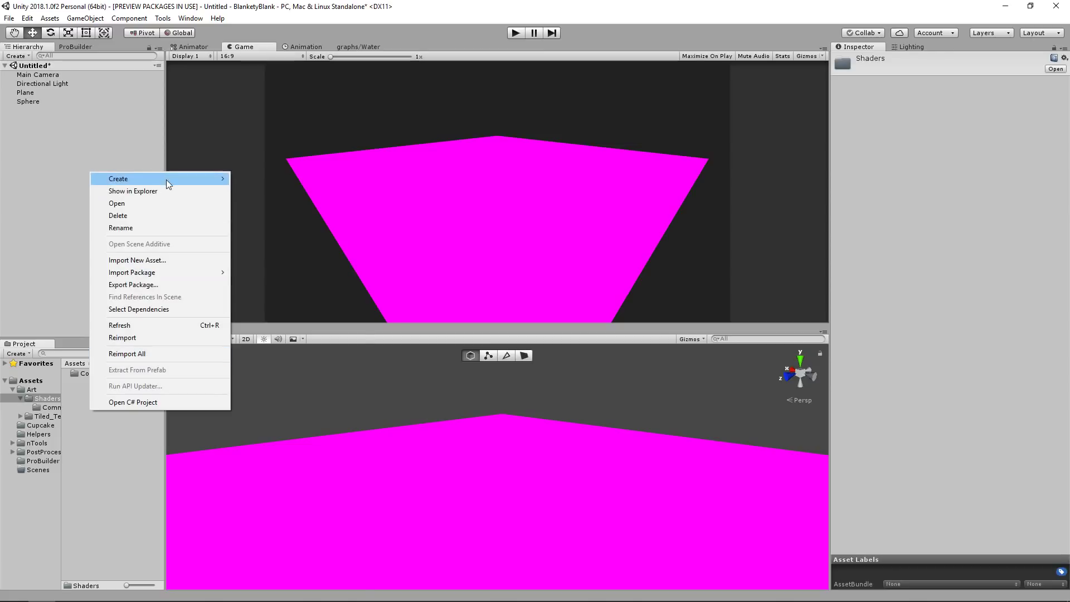
mouse_move(166, 179)
mouse_move(313, 184)
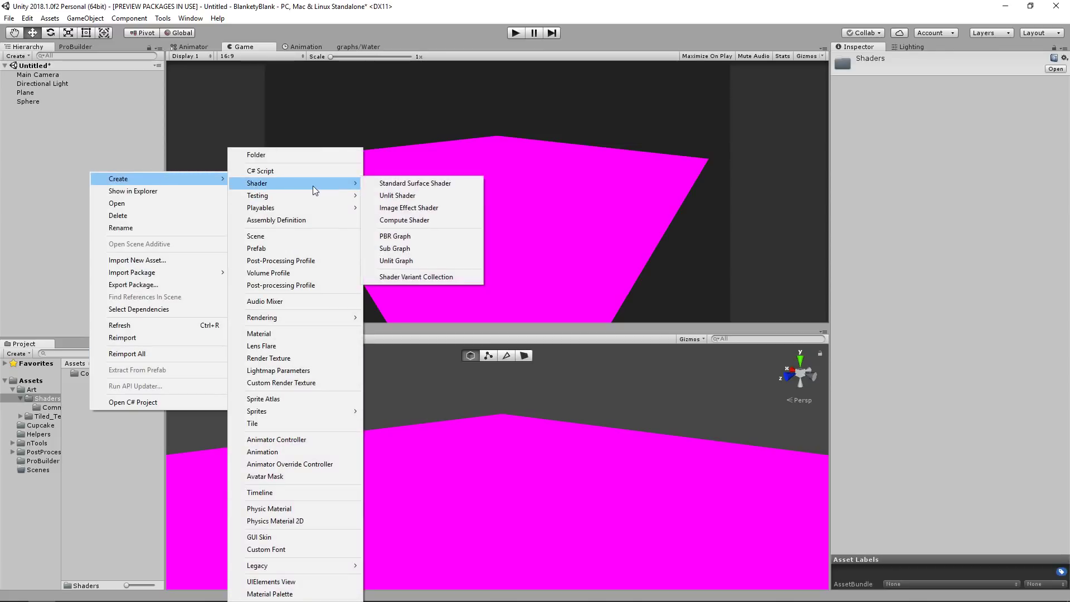
left_click(410, 238)
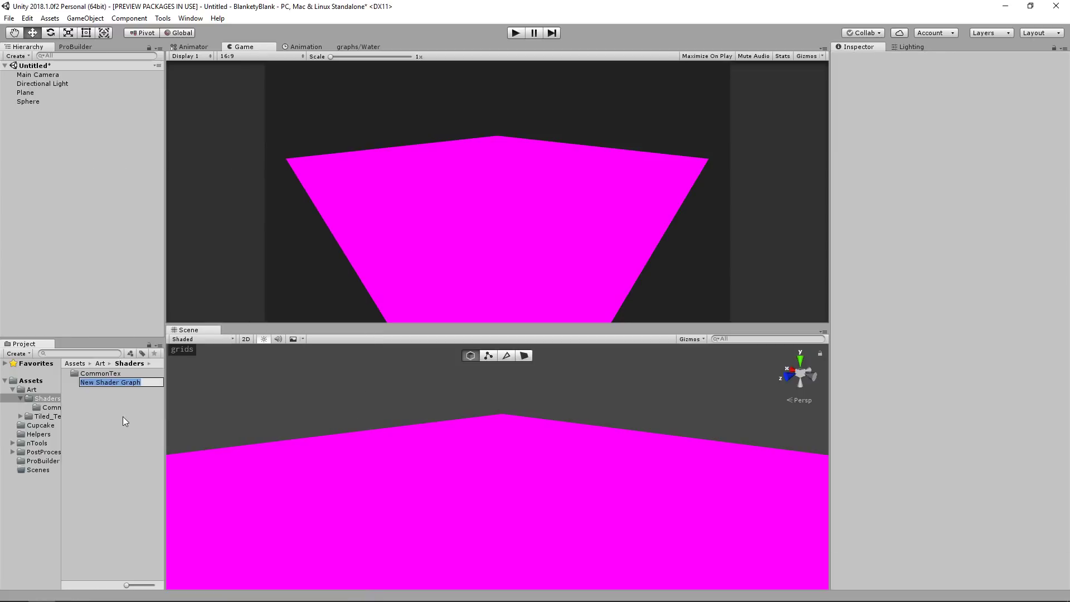
type("ShaderGraph_Water")
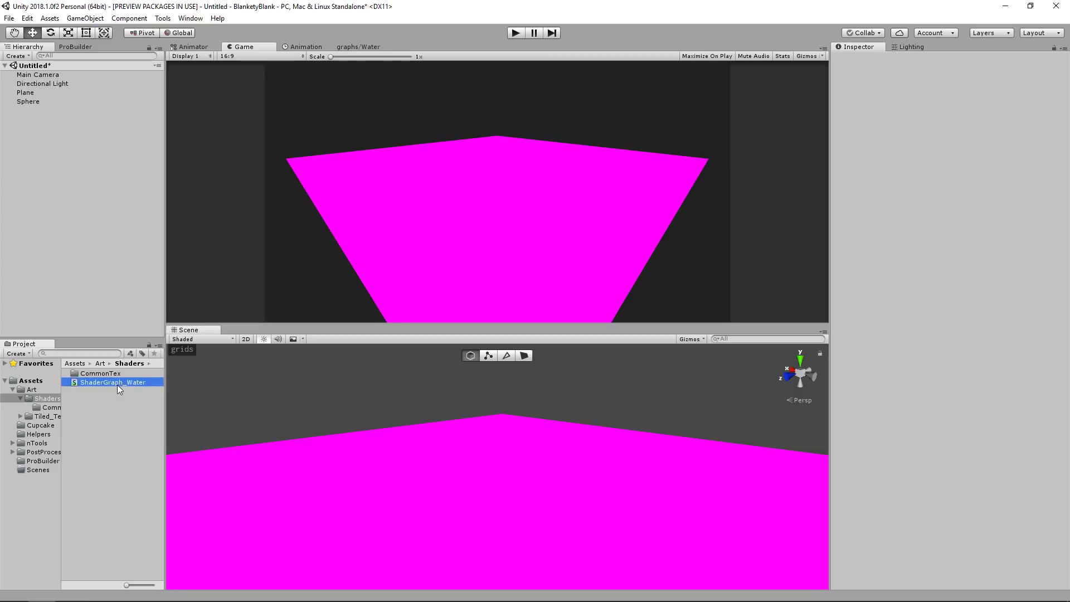
left_click(117, 384)
Create a material named ShaderGraph_Water that uses the ShaderGraph_Water shader and apply it to the plane
right_click(109, 406)
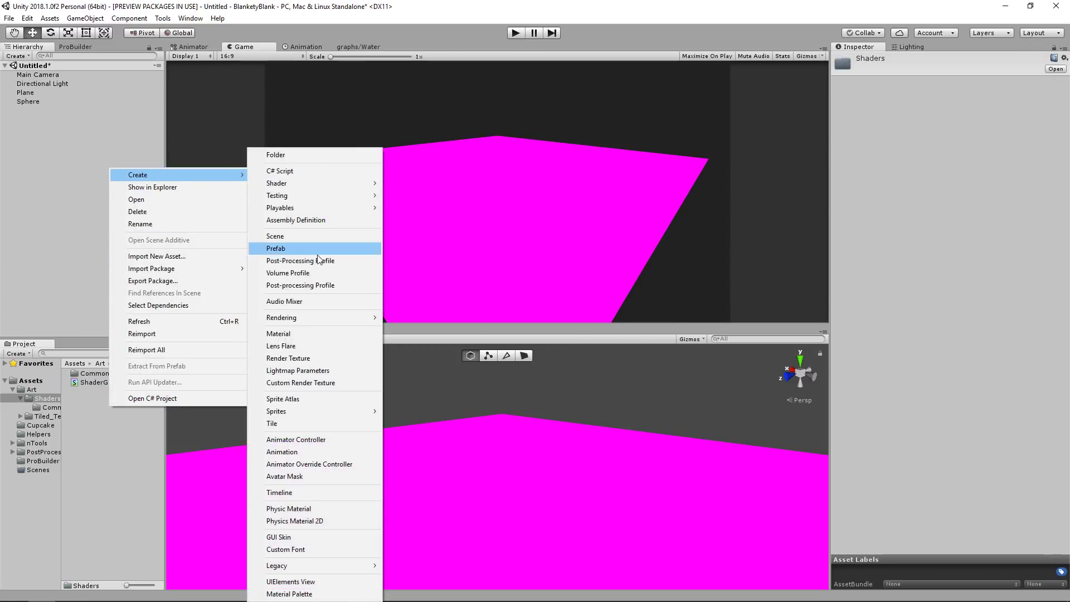
left_click(312, 332)
type("Sha")
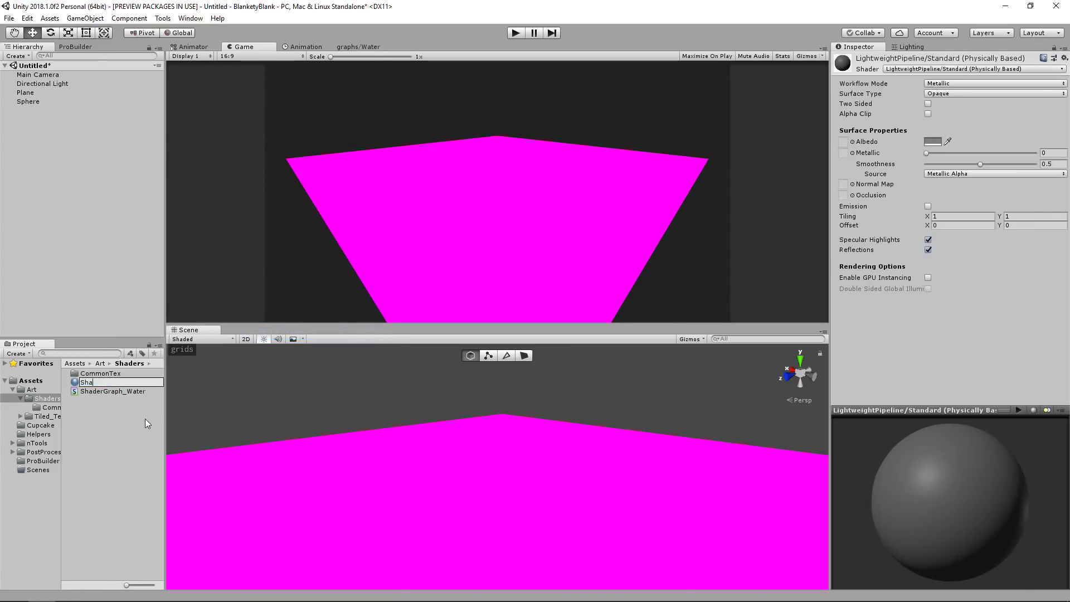
type("derGraph_Water")
left_click_drag(94, 383, 111, 396)
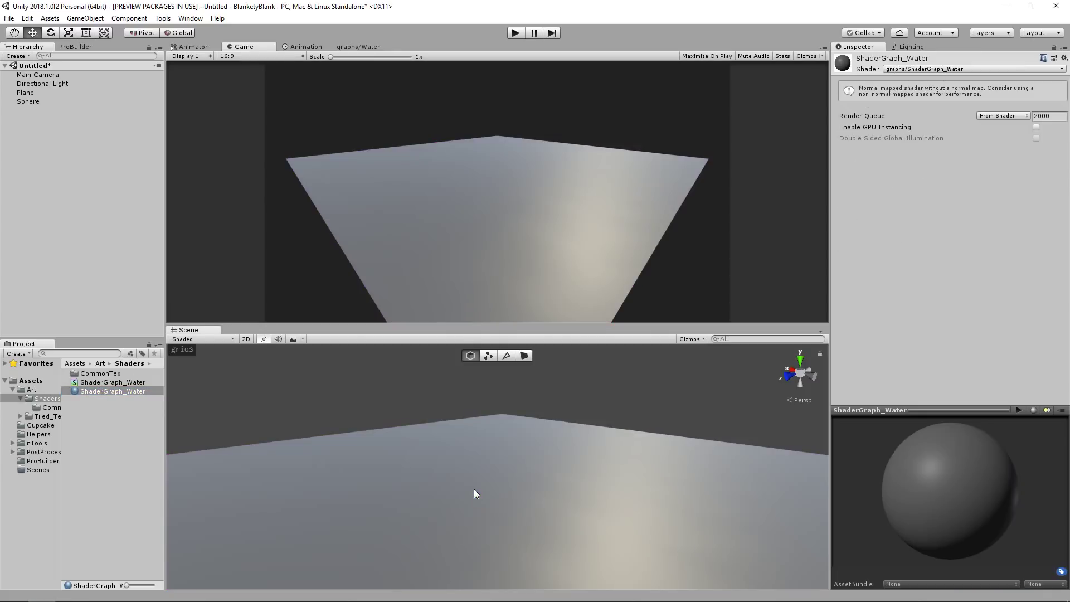
Open the ShaderGraph_Water shader for editing and examine the node network shown in the graph editor
double_click(96, 384)
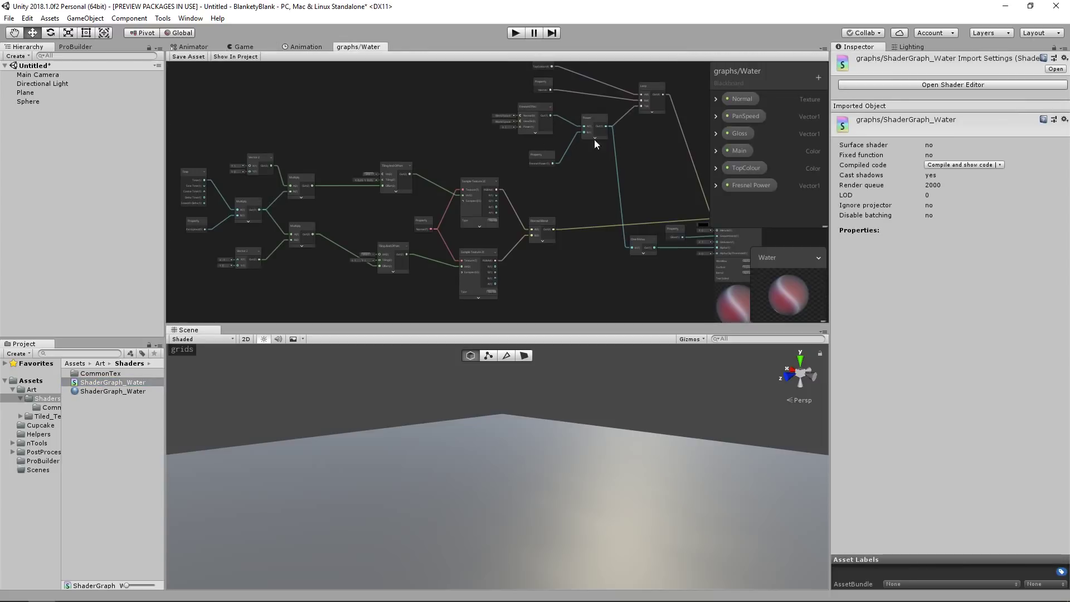
middle_click_drag(650, 131, 643, 155)
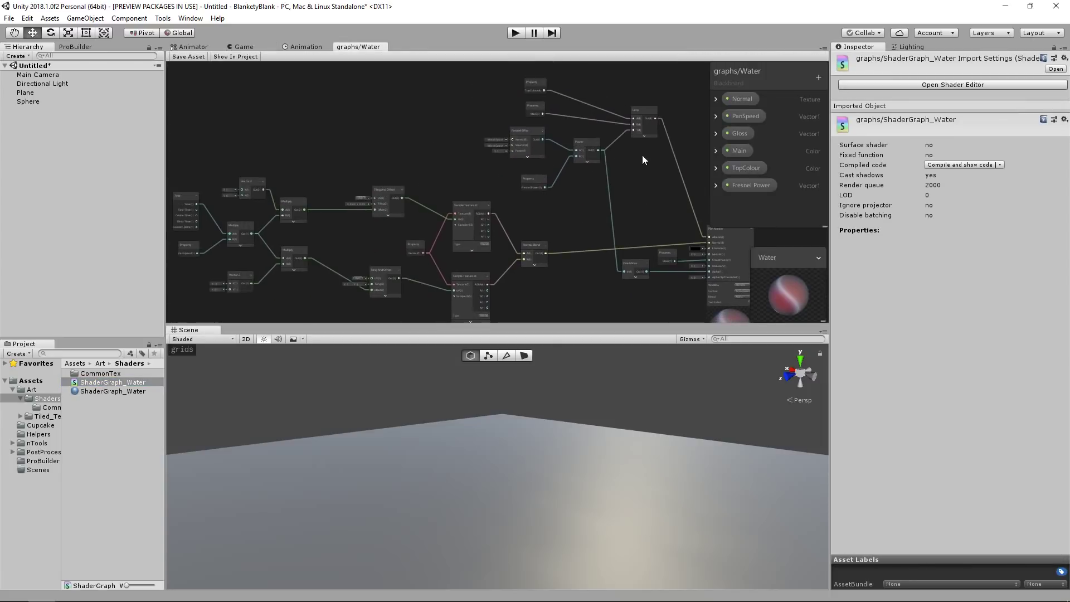
middle_click_drag(620, 209, 633, 173)
Delete the newly created ShaderGraph_Water graph and its material from the Shaders folder
left_click(119, 385)
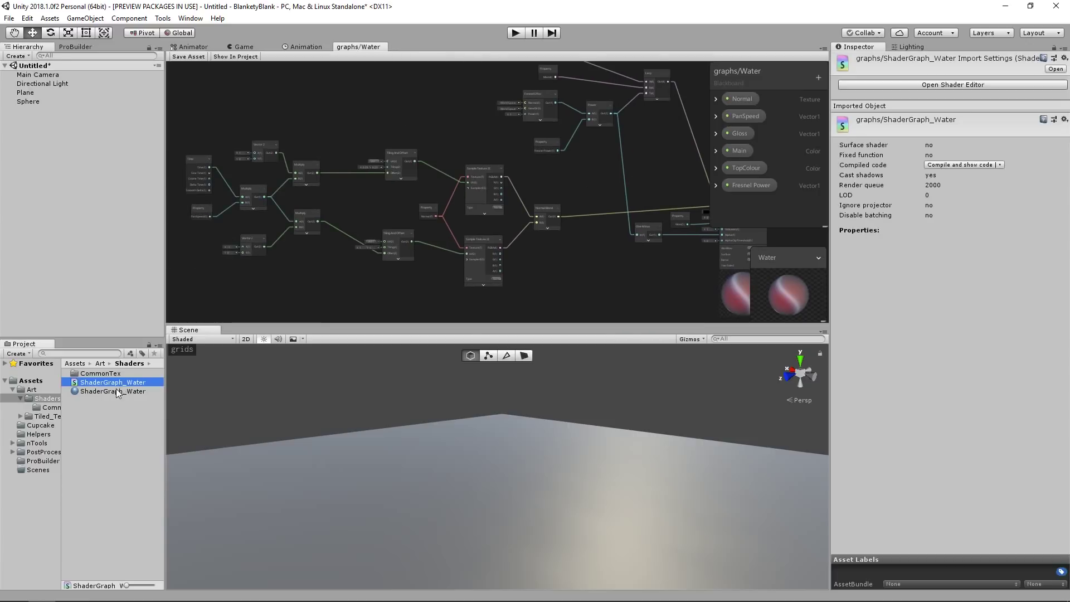
left_click(112, 390, "shift")
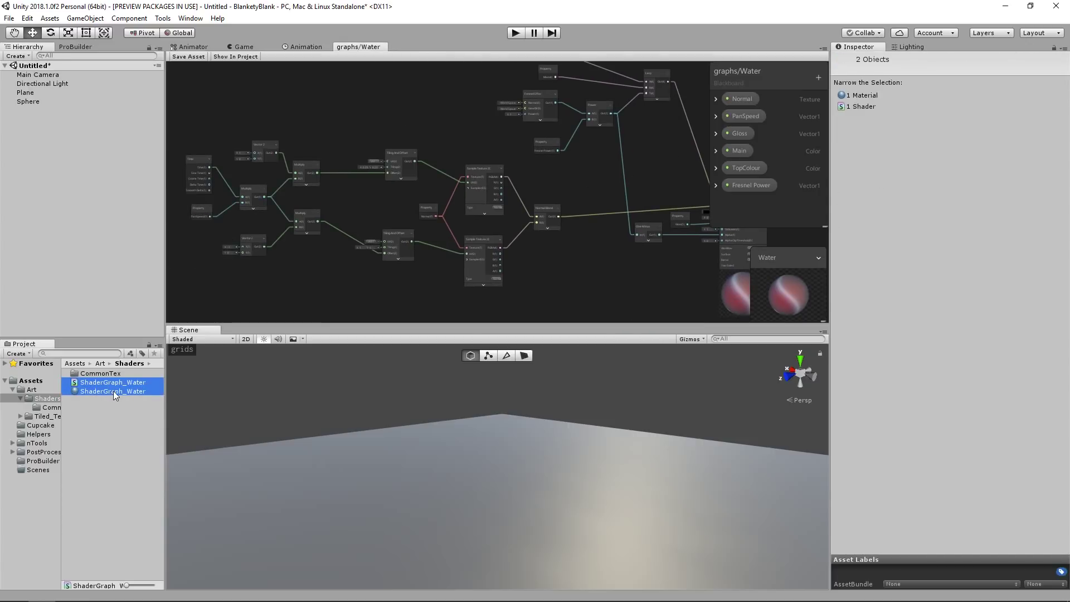
key("Delete")
key("Return")
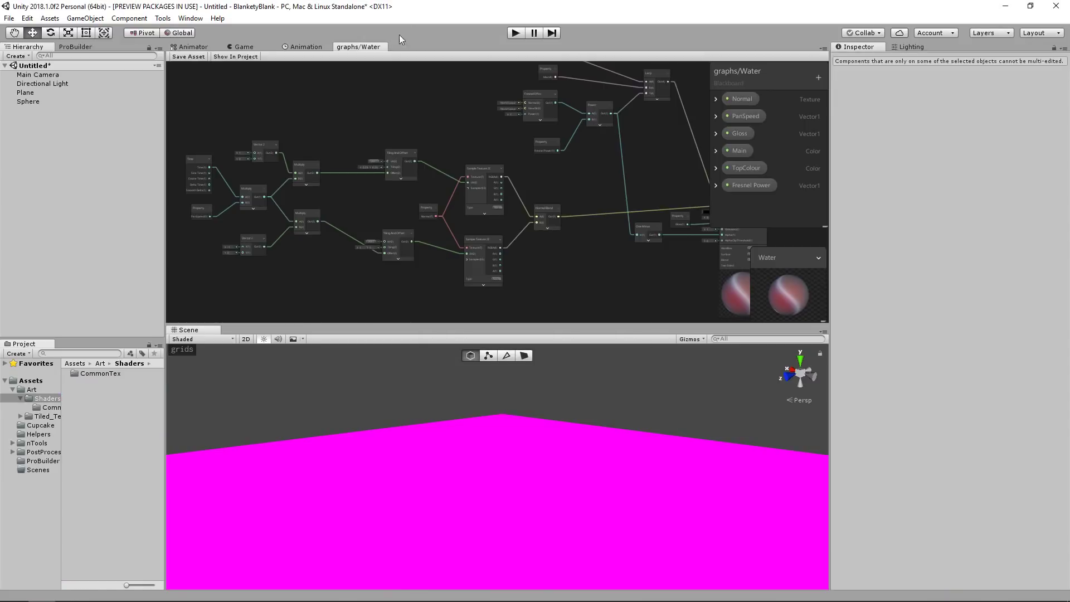
Close the old Water graph and create a PBR Graph shader named ADifferentName in the Shaders folder
right_click(370, 46)
left_click(397, 67)
right_click(80, 420)
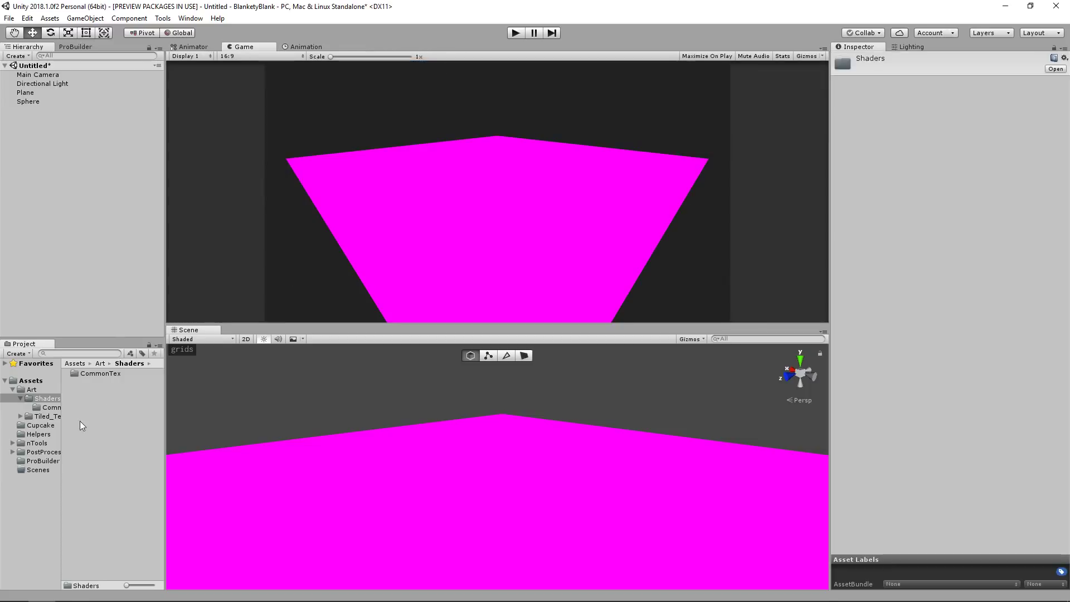
mouse_move(145, 190)
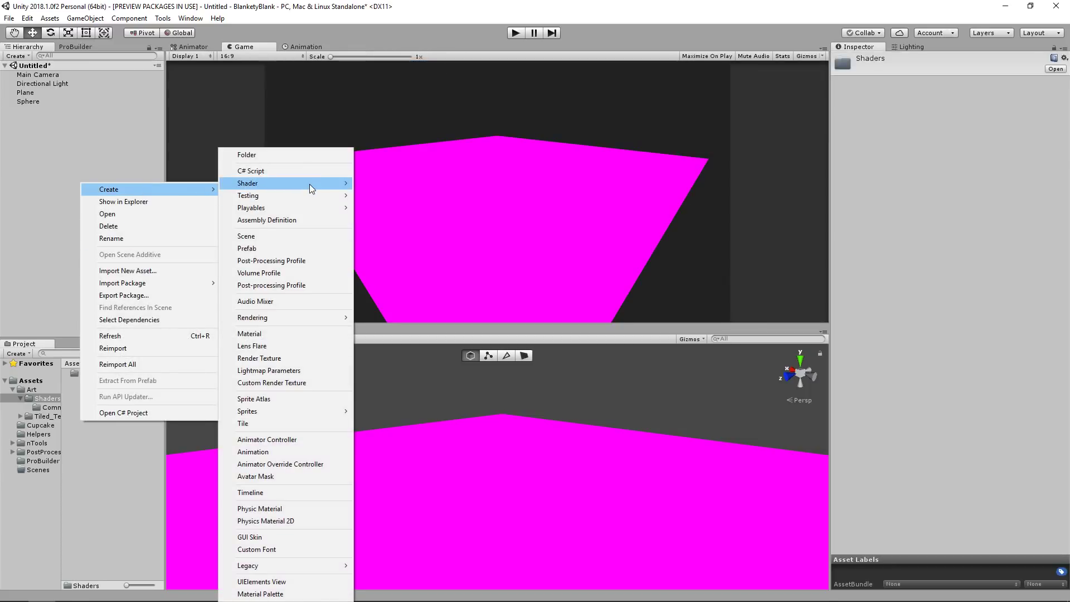
mouse_move(309, 184)
left_click(386, 236)
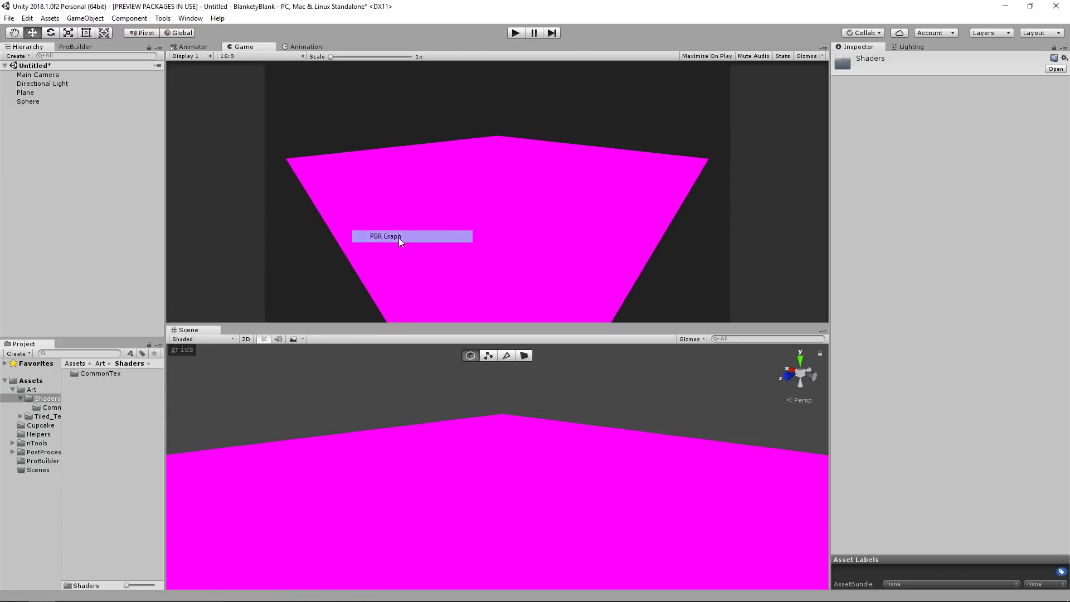
type("ADifferentName")
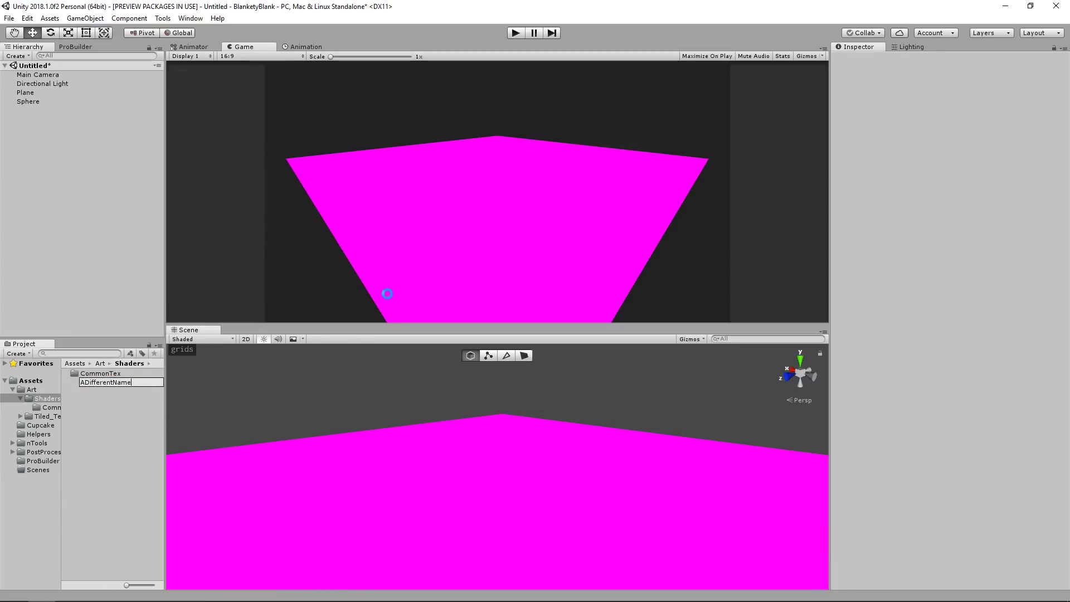
left_click(109, 403)
Create a material from the ADifferentName graph, name it ADifferentName and apply it to the plane
right_click(116, 382)
mouse_move(224, 156)
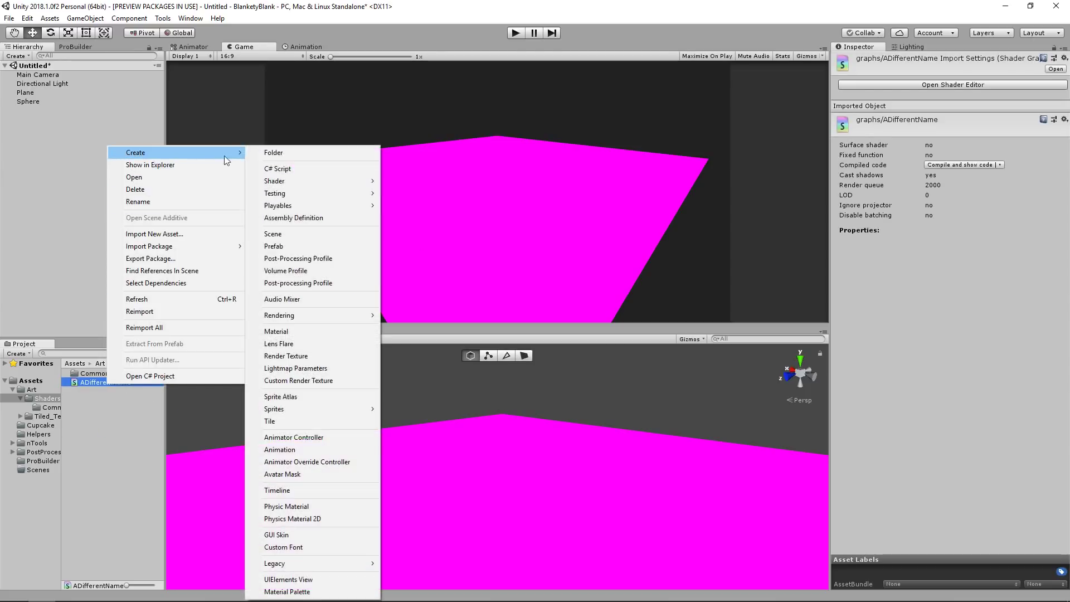
left_click(289, 332)
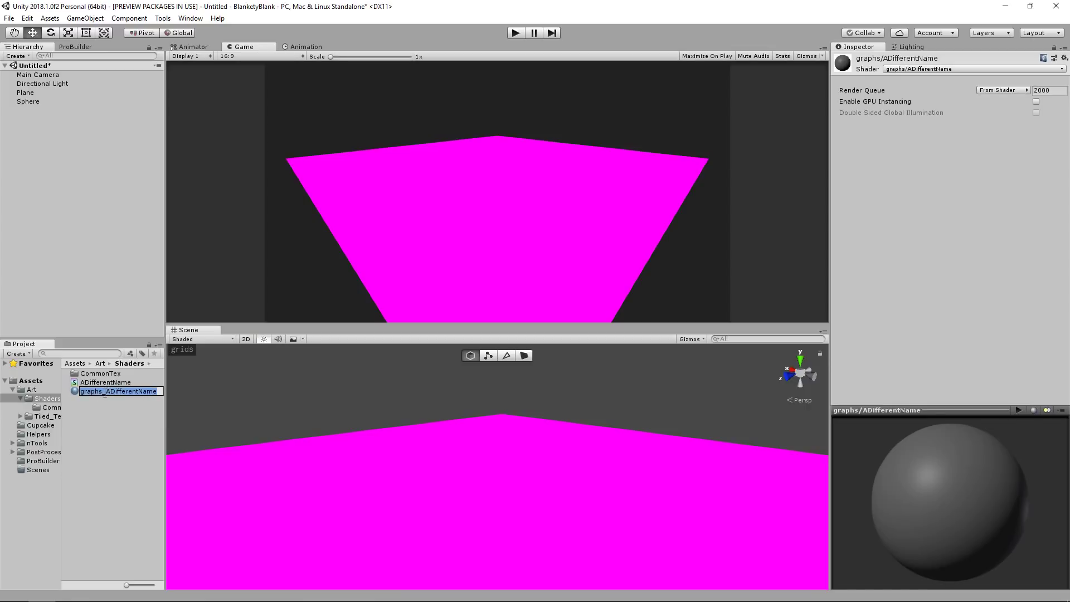
left_click(105, 394)
left_click_drag(106, 394, 58, 387)
key("BackSpace")
key("Return")
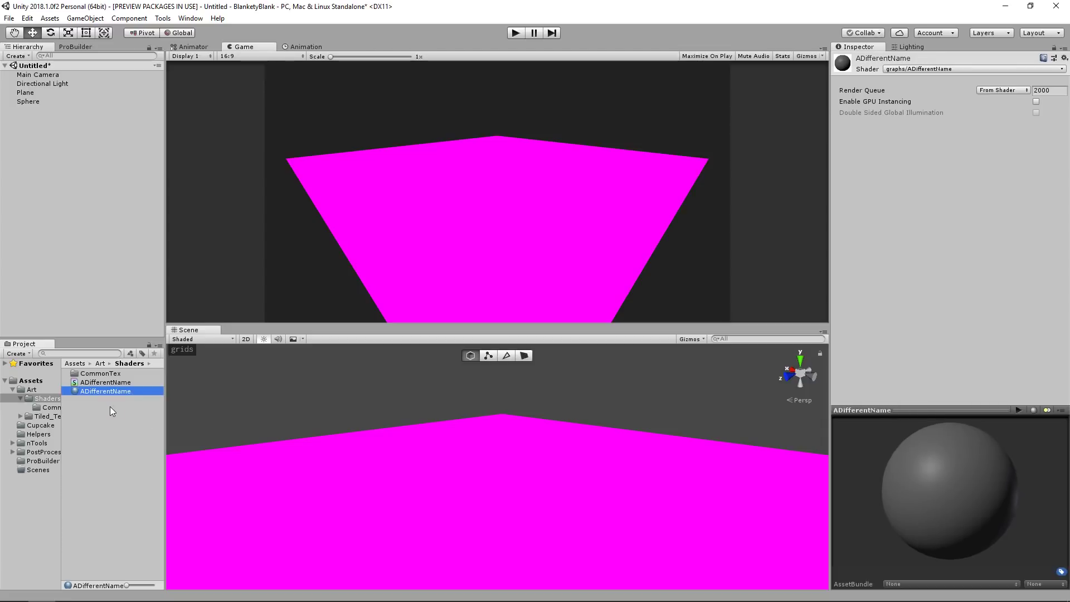
left_click_drag(86, 391, 384, 485)
Open the ADifferentName graph in the shader editor and dock its window alongside the Game and Animation views
double_click(98, 383)
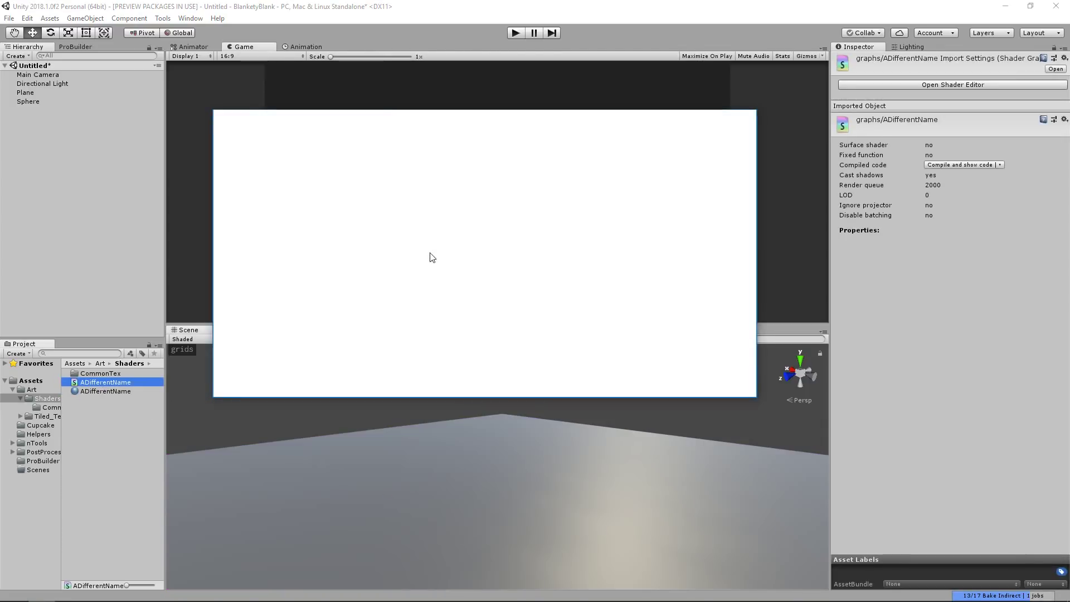
left_click_drag(529, 116, 526, 102)
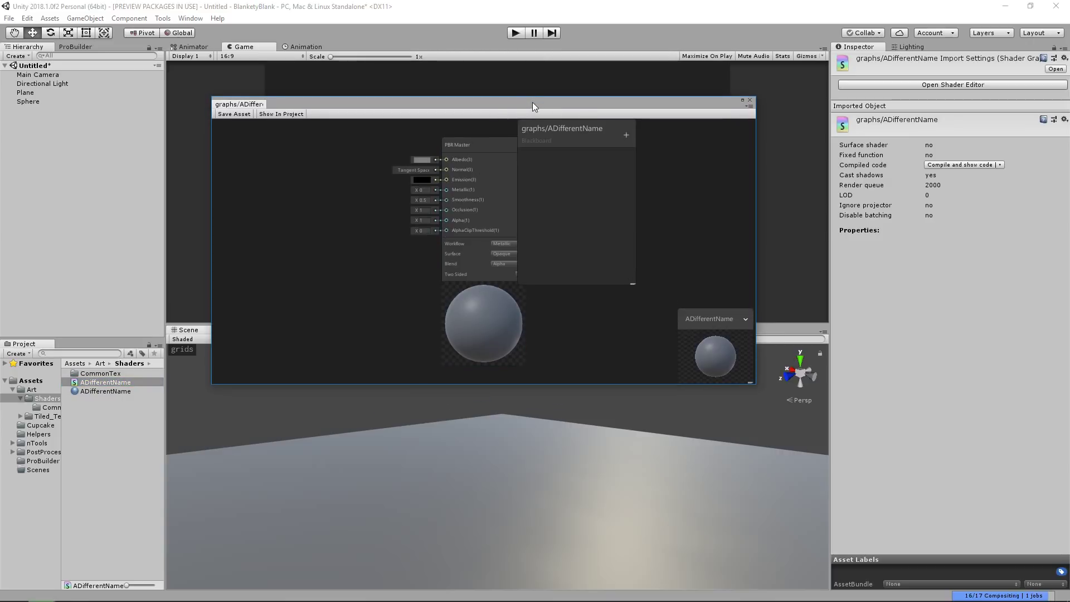
left_click_drag(250, 105, 390, 48)
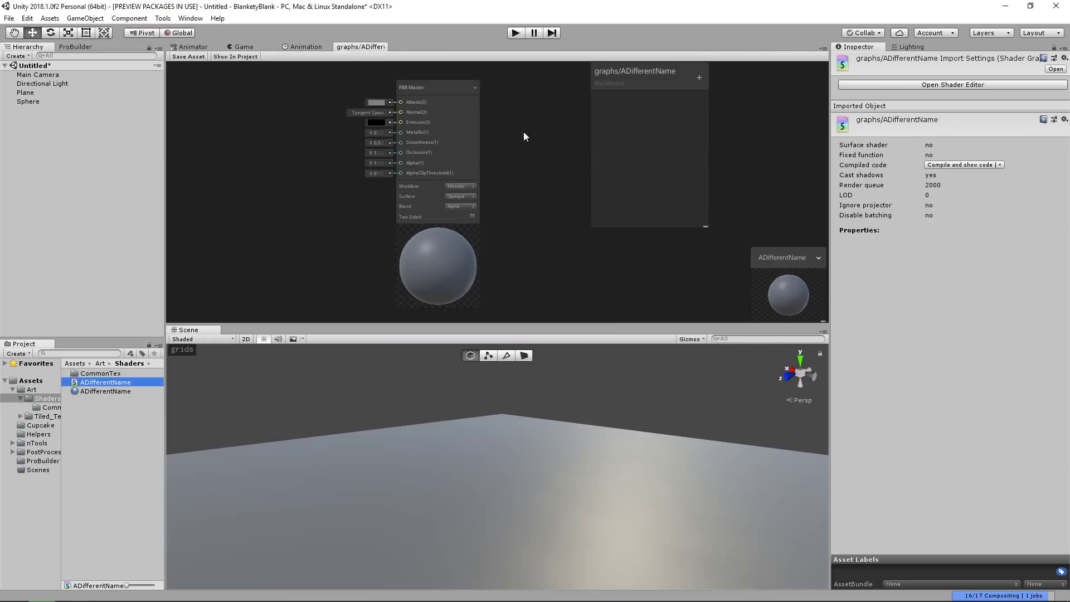
Shift the PBR Master node and the graph's blackboard to the right to free working space for nodes
left_click_drag(458, 101, 579, 119)
left_click_drag(648, 85, 755, 68)
middle_click_drag(449, 145, 548, 149)
scroll(500, 171, "up", 3)
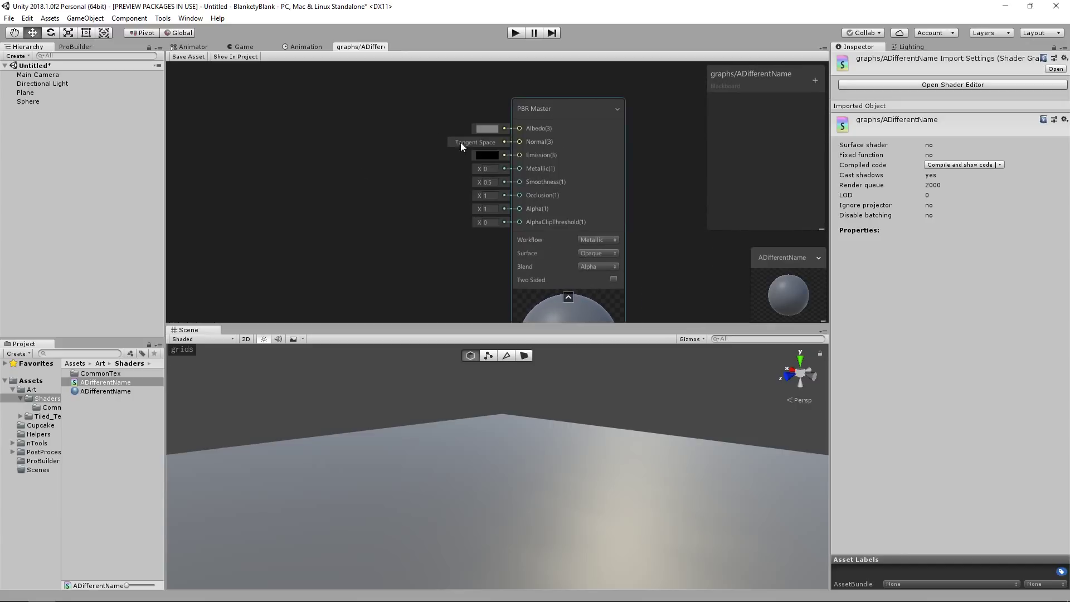
Examine the PBR Master node's inputs from Albedo to AlphaClipThreshold and its Workflow, Surface and Blend options
mouse_move(563, 229)
middle_mouse_down()
mouse_move(571, 184)
mouse_move(561, 237)
middle_mouse_up()
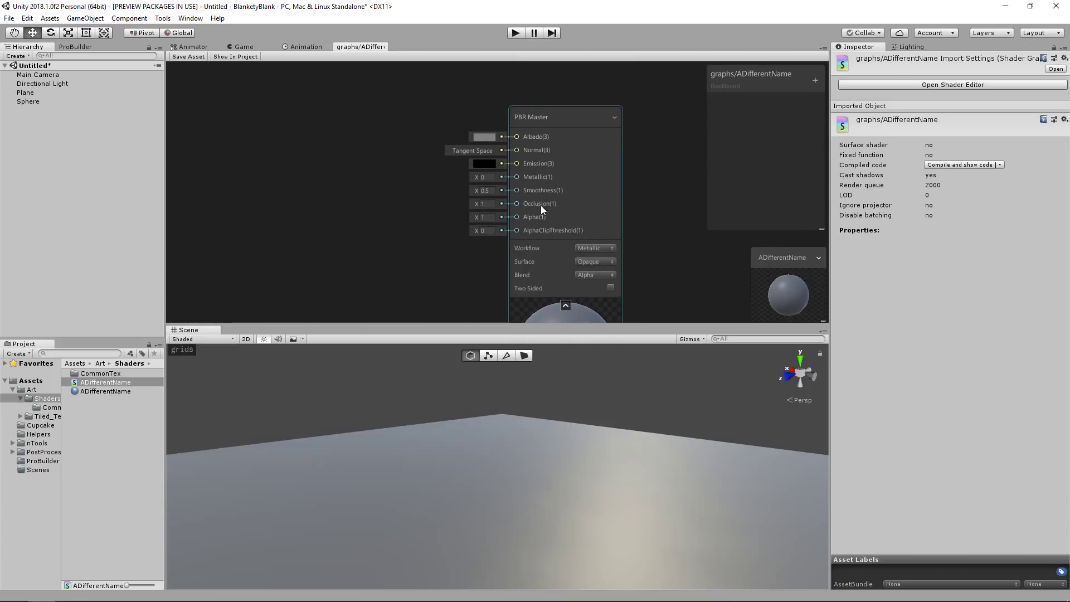
mouse_move(540, 241)
middle_mouse_down()
mouse_move(547, 221)
mouse_move(547, 254)
middle_mouse_up()
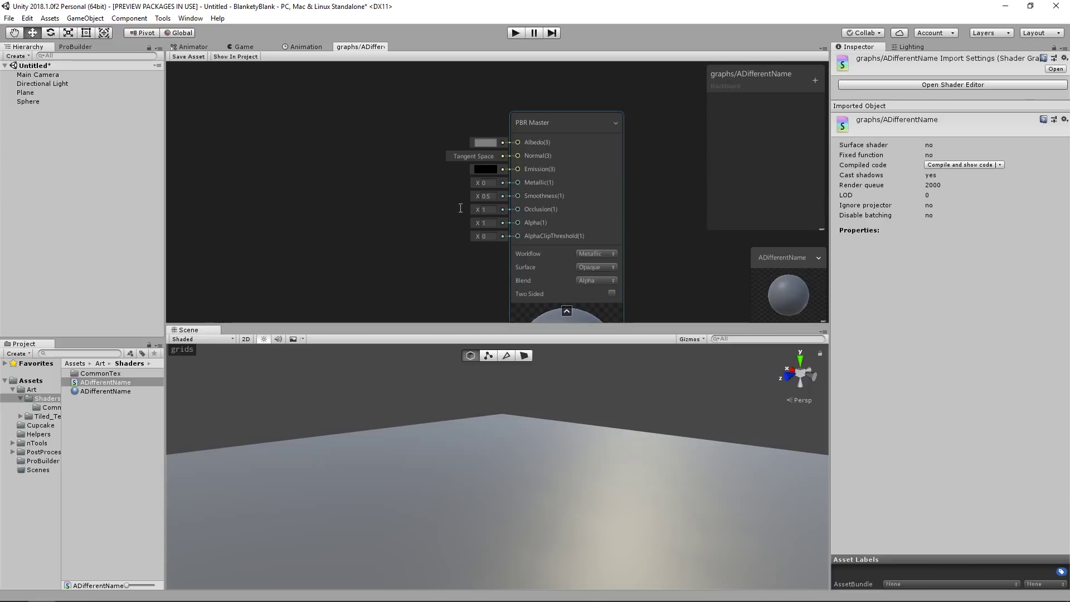
middle_click_drag(515, 215, 553, 220)
mouse_move(414, 195)
middle_mouse_down()
mouse_move(447, 200)
mouse_move(405, 195)
middle_mouse_up()
scroll(357, 185, "down", 3)
scroll(385, 182, "up", 3)
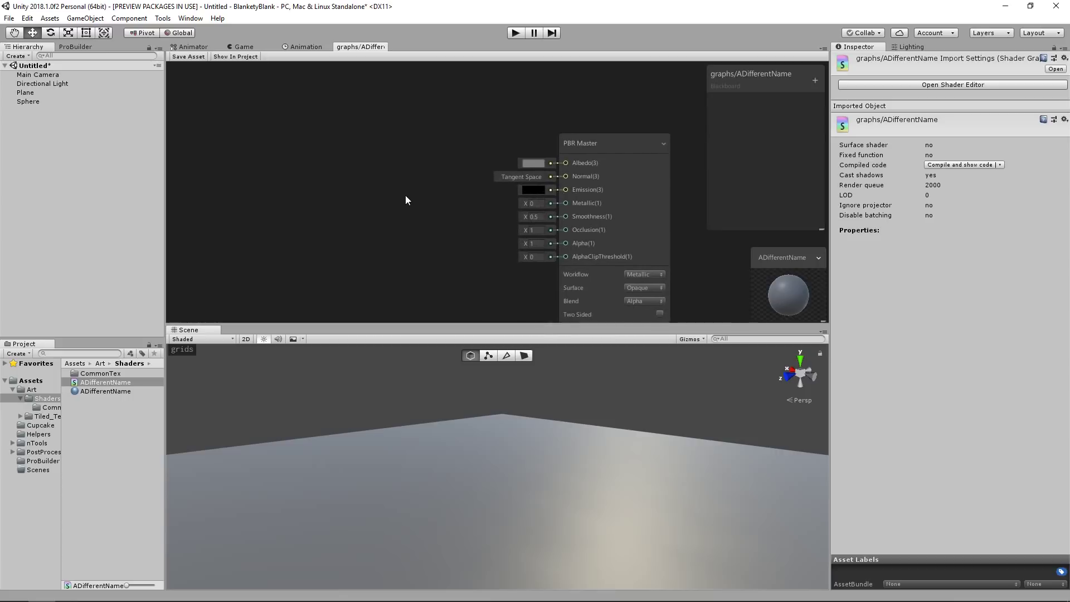
middle_click_drag(331, 185, 402, 191)
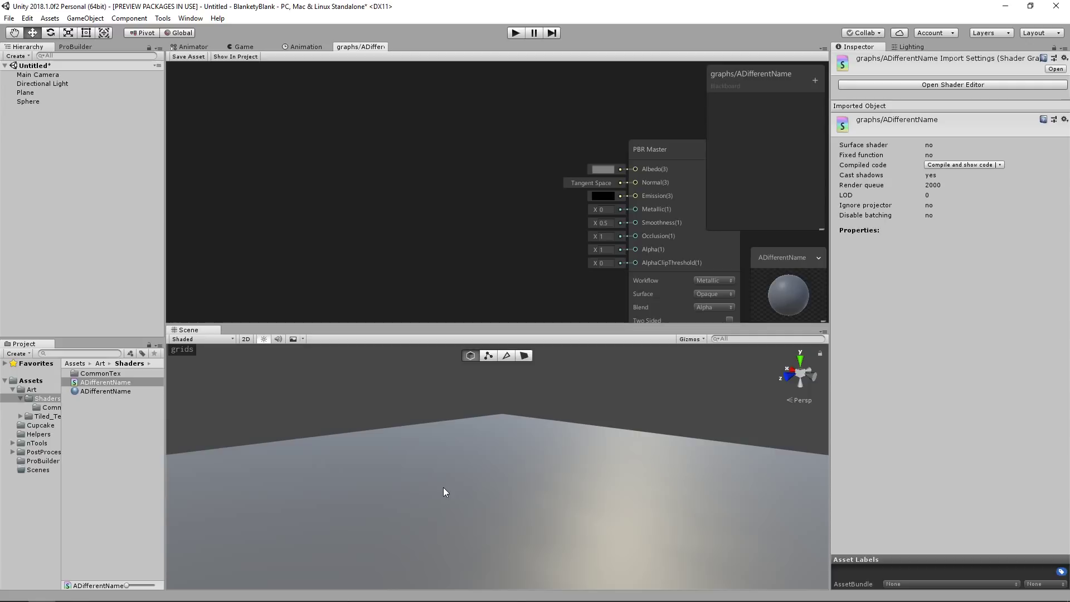
middle_click_drag(529, 188, 446, 186)
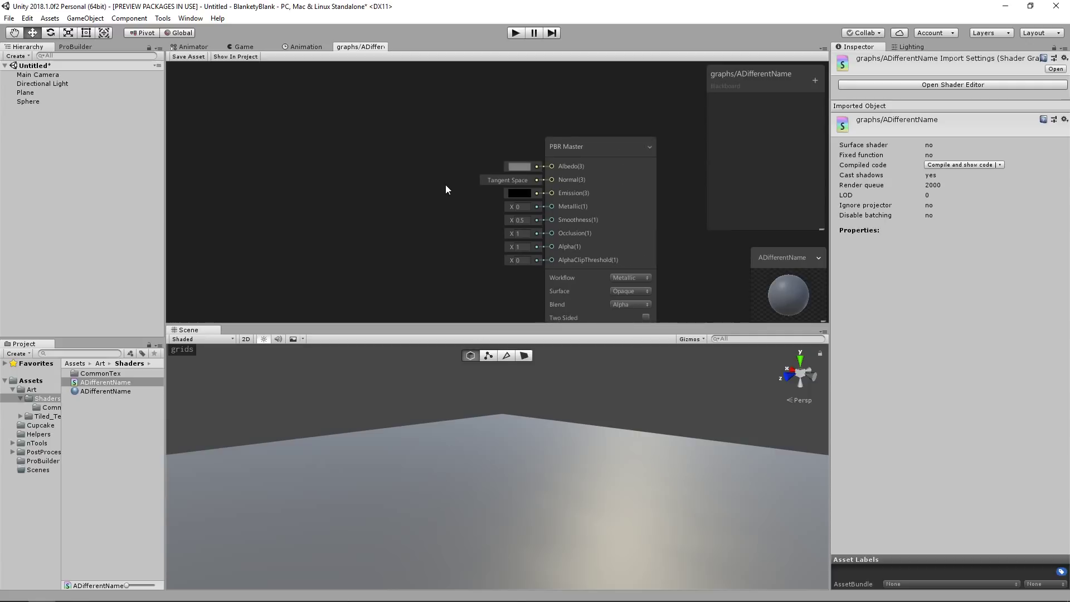
scroll(469, 185, "down", 2)
scroll(493, 185, "up", 2)
middle_click_drag(497, 183, 453, 171)
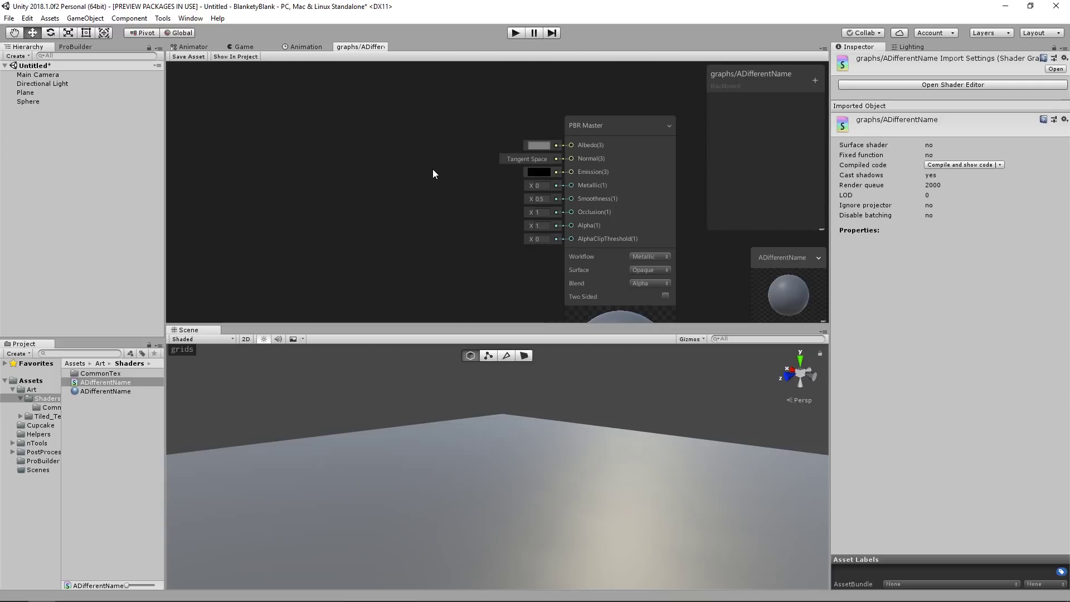
Add a Sample Texture 2D node in the free space beside the PBR Master node and collapse its preview
mouse_move(433, 169)
middle_mouse_down()
mouse_move(456, 161)
mouse_move(410, 140)
mouse_move(411, 119)
mouse_move(427, 159)
middle_mouse_up()
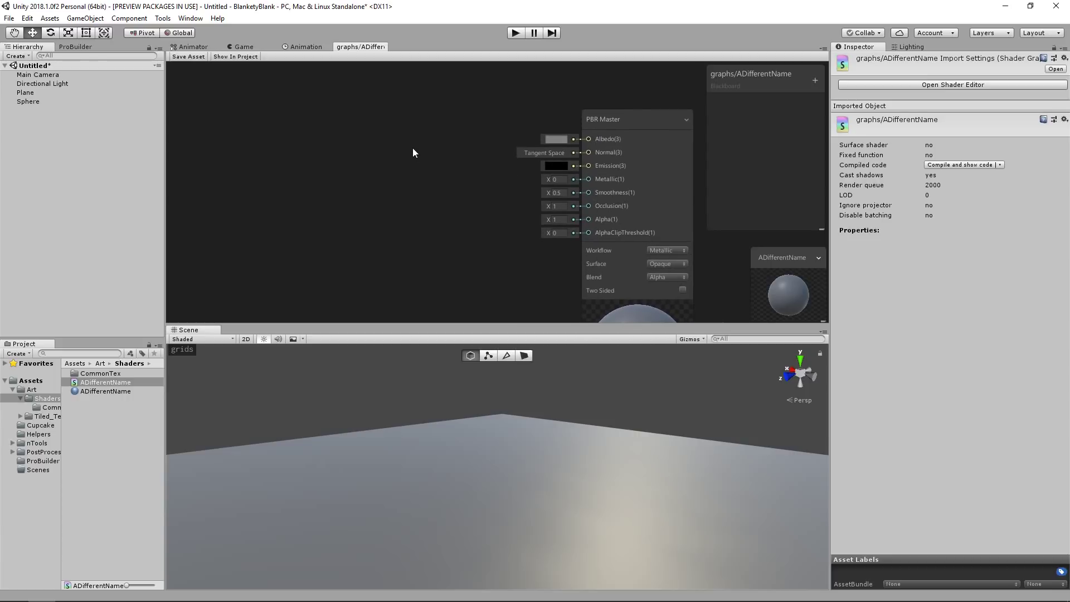
middle_click_drag(413, 149, 443, 161)
middle_click_drag(356, 201, 418, 208)
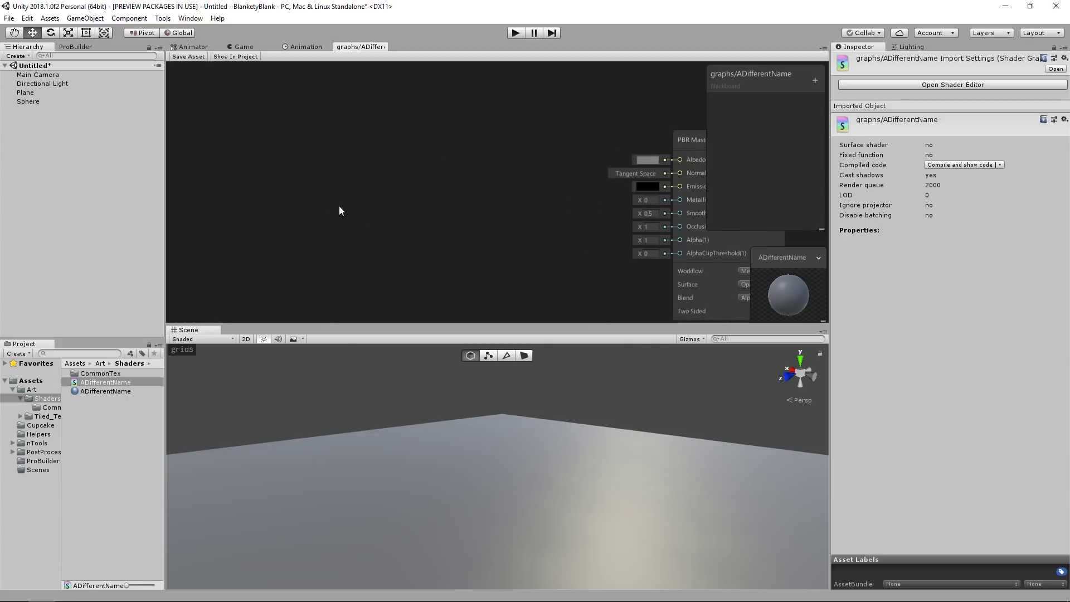
key("space")
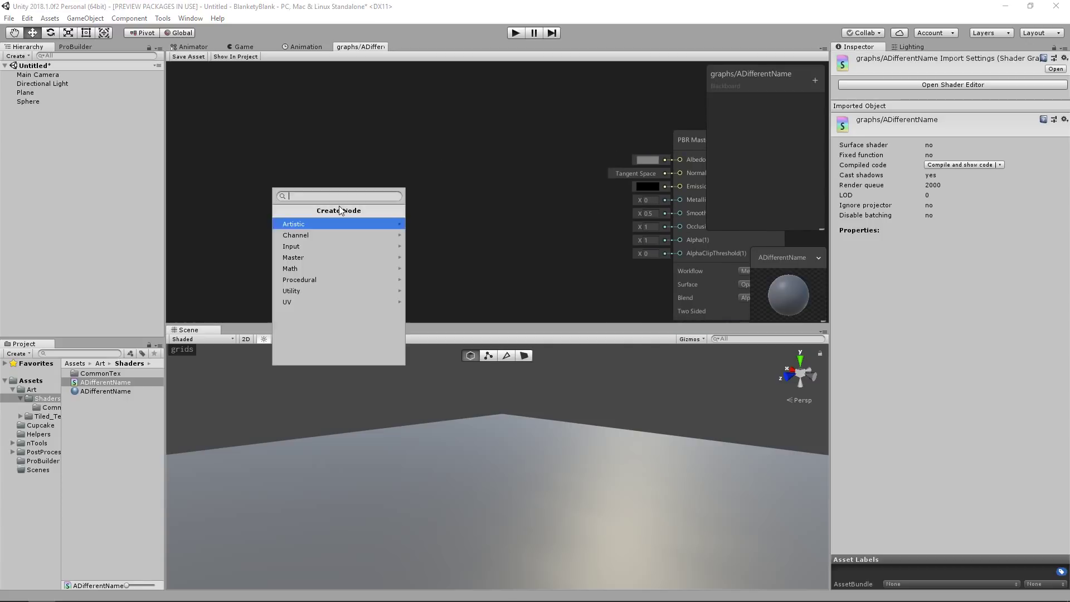
type("texture")
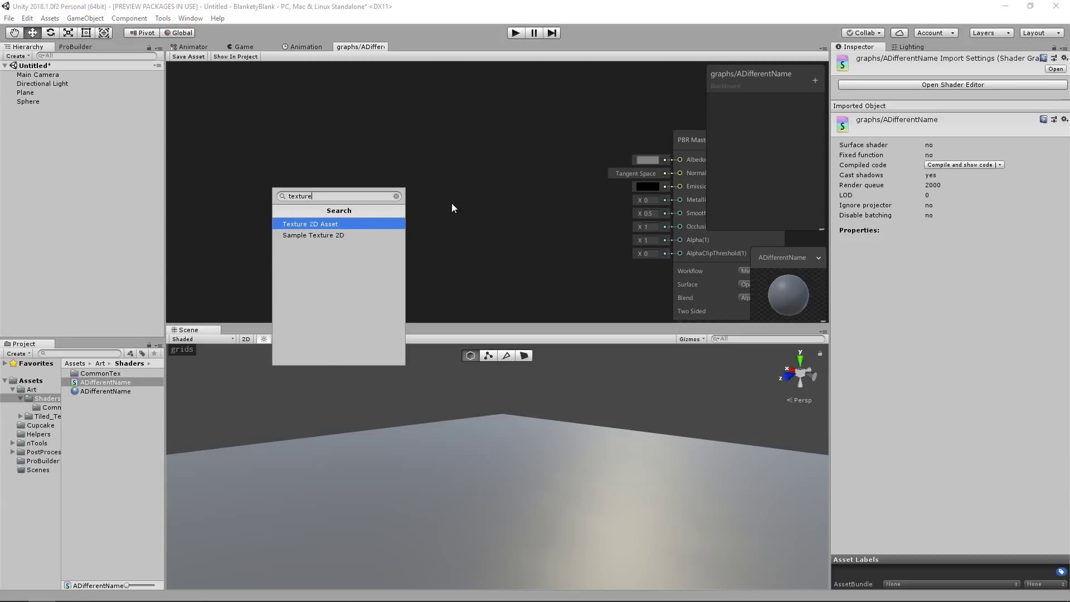
right_click(402, 201)
left_click(450, 210)
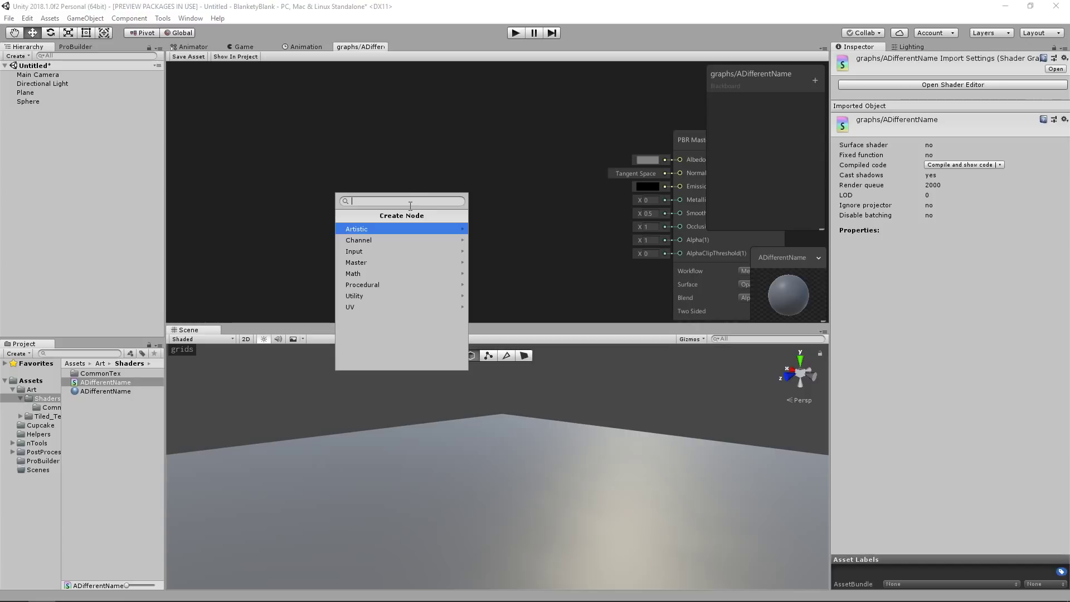
type("texture")
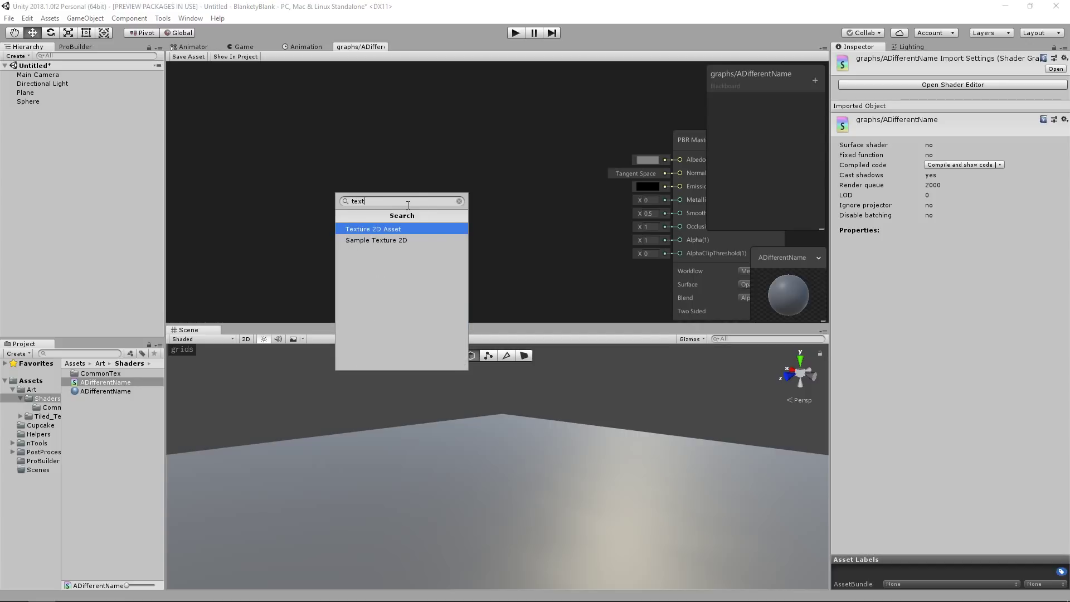
left_click(392, 241)
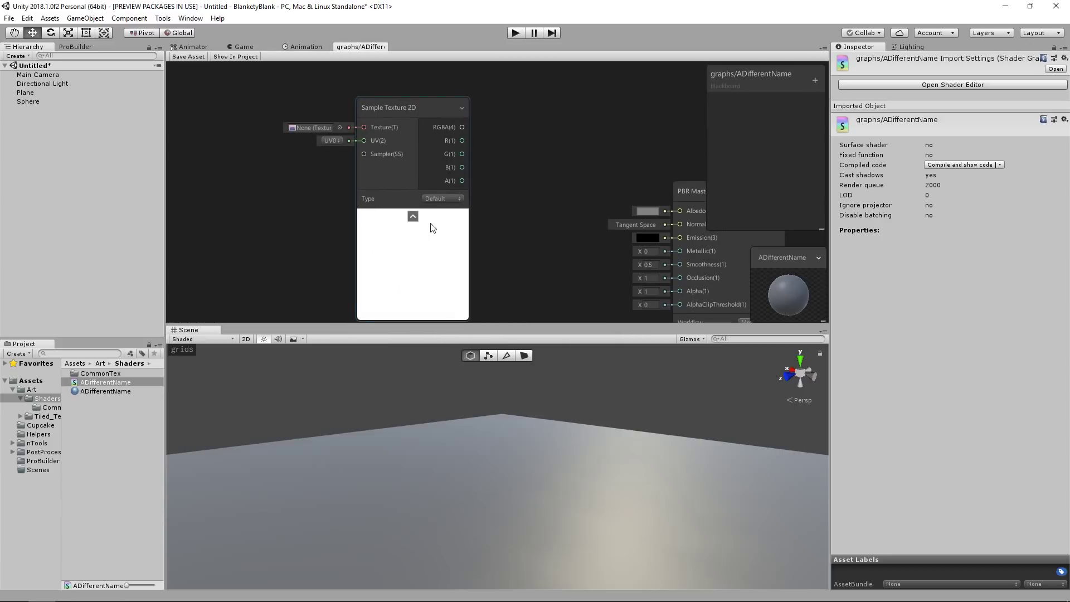
left_click(413, 218)
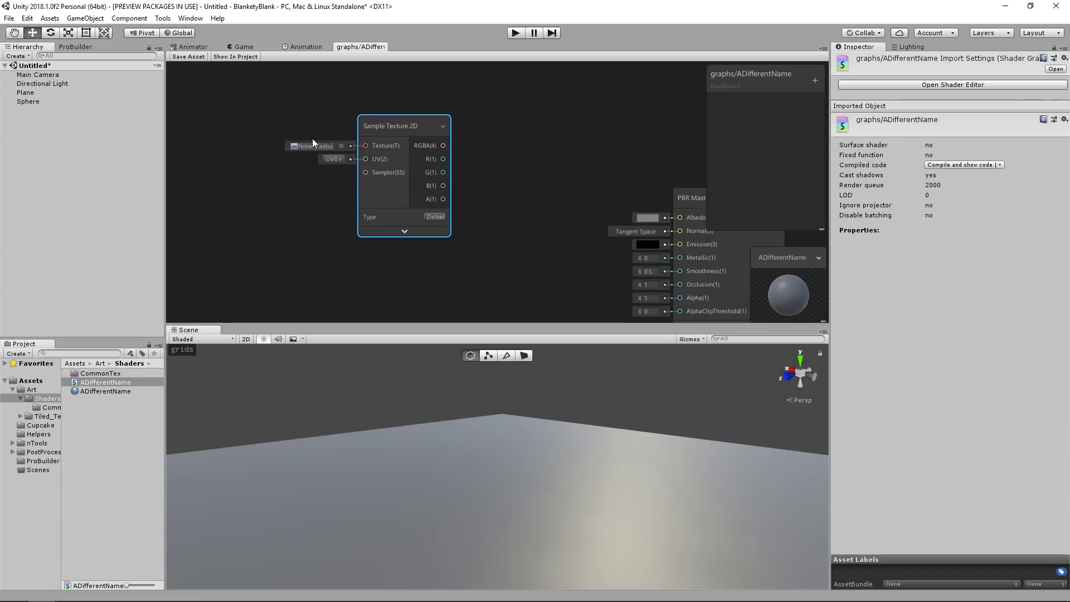
Show the ADifferentName material in the Inspector to check which properties it exposes
left_click_drag(444, 147, 523, 163)
left_click(349, 128)
left_click(389, 124)
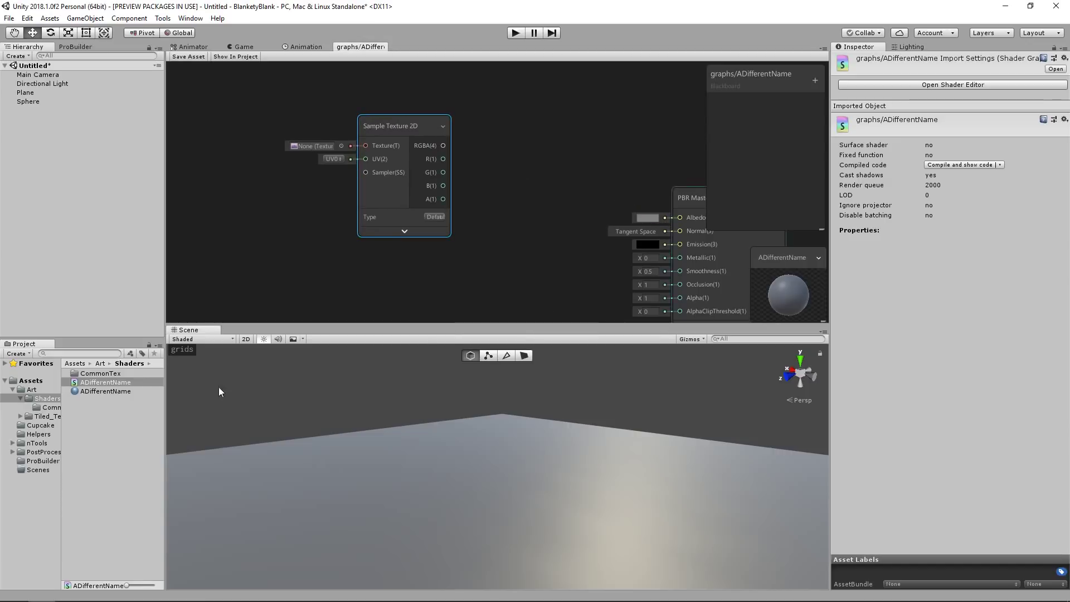
left_click(114, 392)
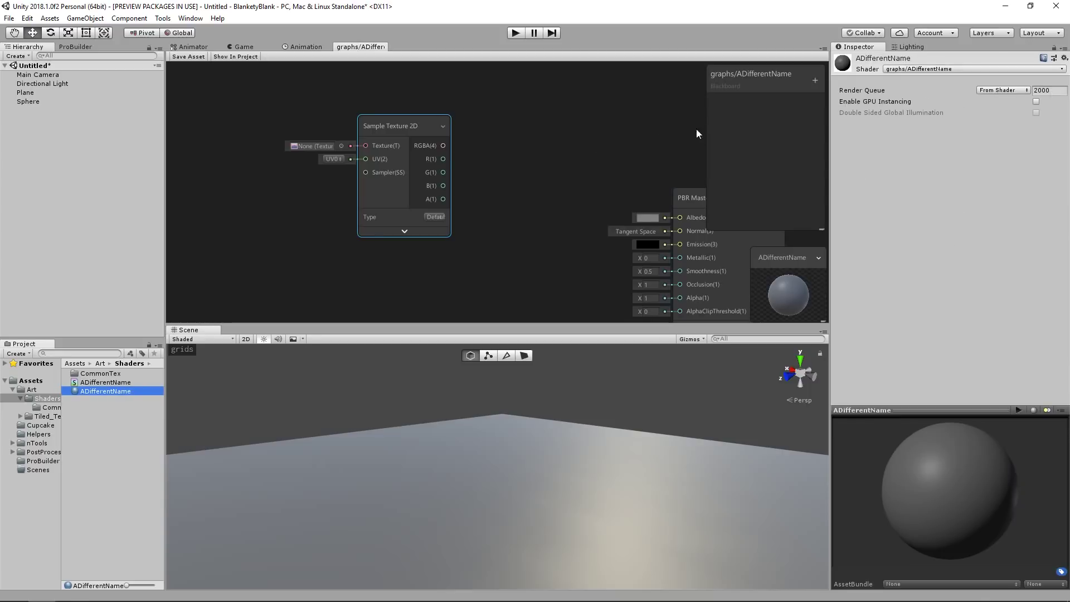
Reduce the blackboard's height and shift the Sample Texture 2D node slightly to the left
scroll(621, 173, "down", 2)
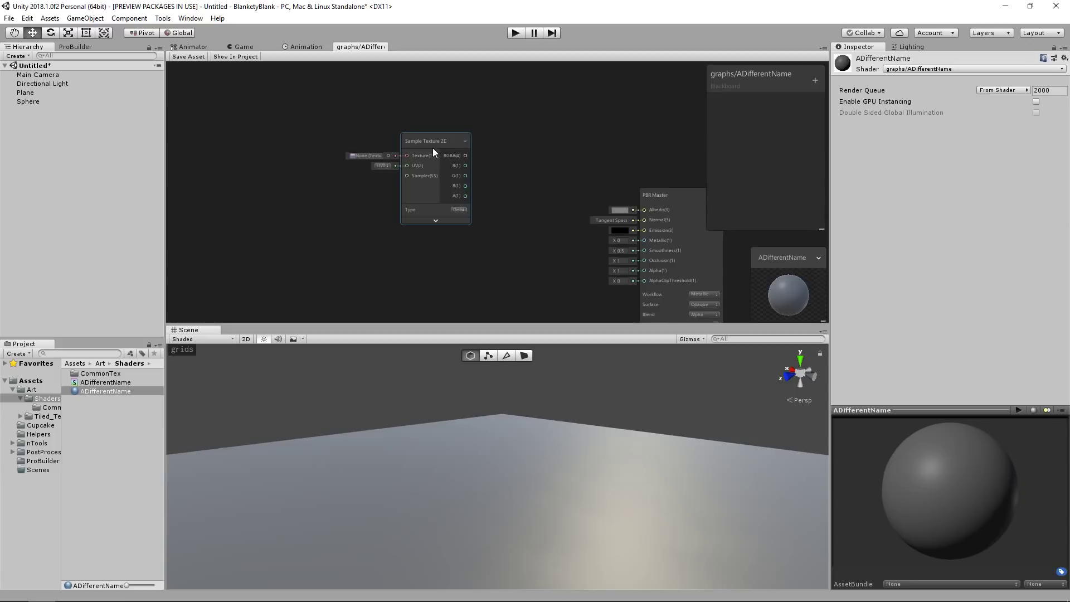
mouse_move(434, 140)
left_mouse_down()
mouse_move(476, 138)
mouse_move(439, 141)
left_mouse_up()
left_click_drag(821, 229, 821, 182)
left_click_drag(424, 143, 406, 144)
left_click(527, 169)
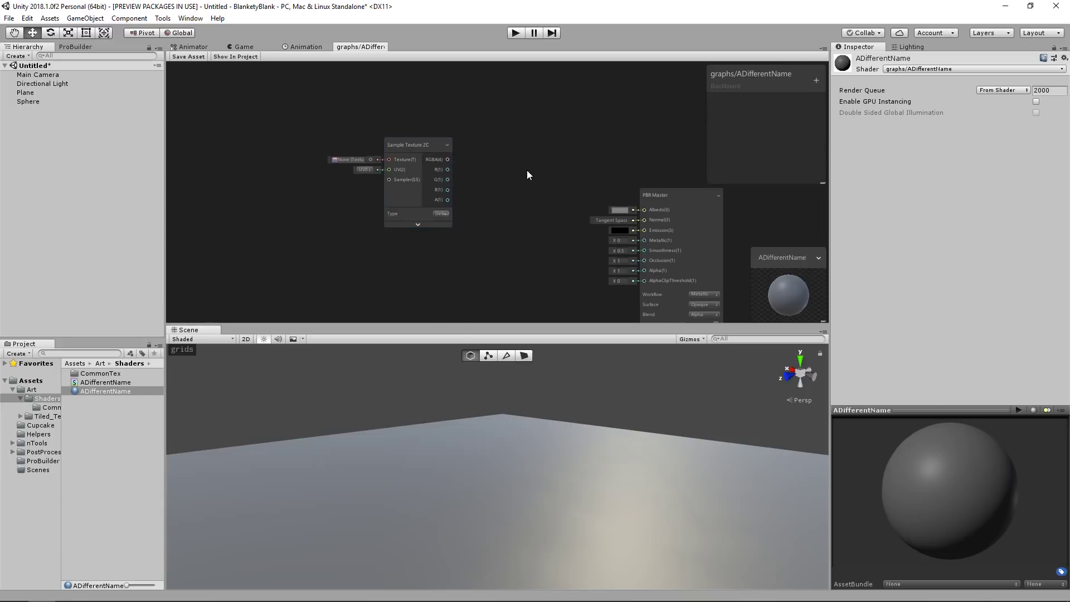
Add a Texture 2D Asset node and place it to the left of the Sample Texture 2D node
scroll(498, 184, "up", 3)
left_click(507, 144)
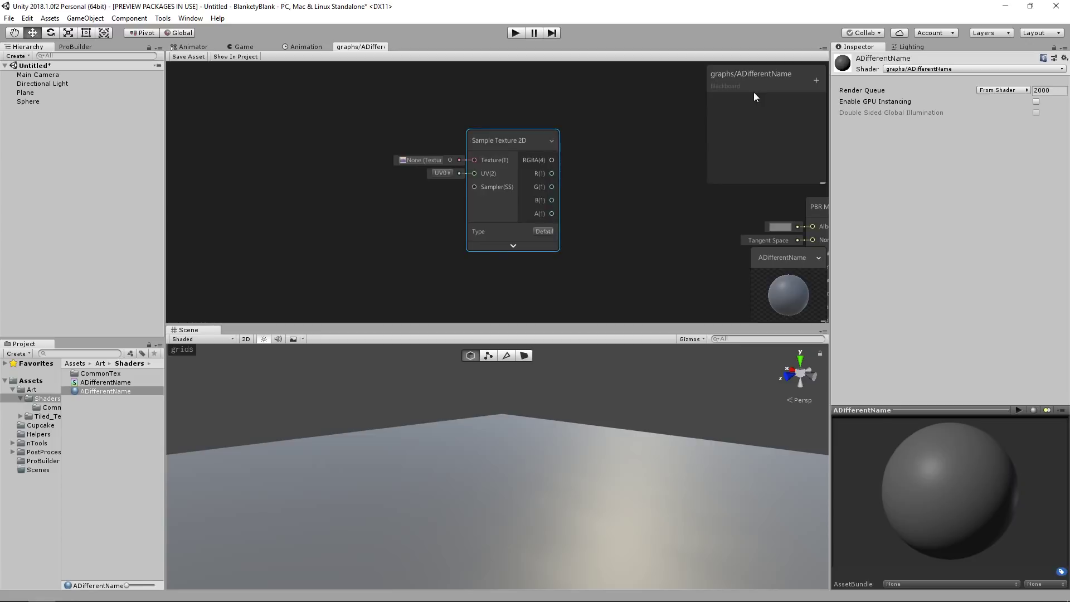
left_click(364, 177)
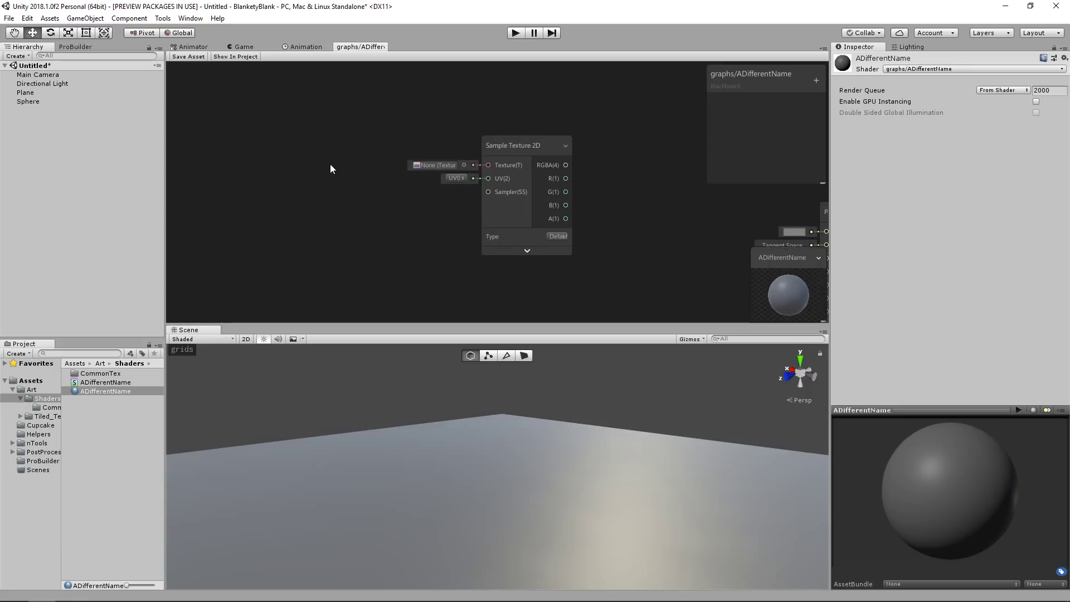
middle_click_drag(658, 179, 632, 175)
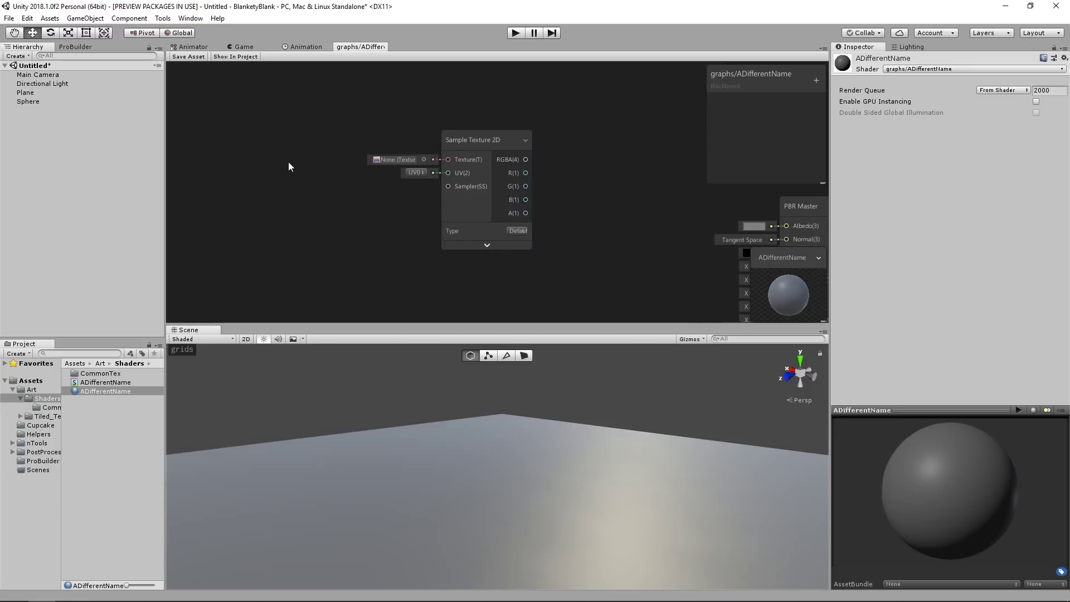
middle_click_drag(283, 165, 316, 166)
key("space")
type("textu")
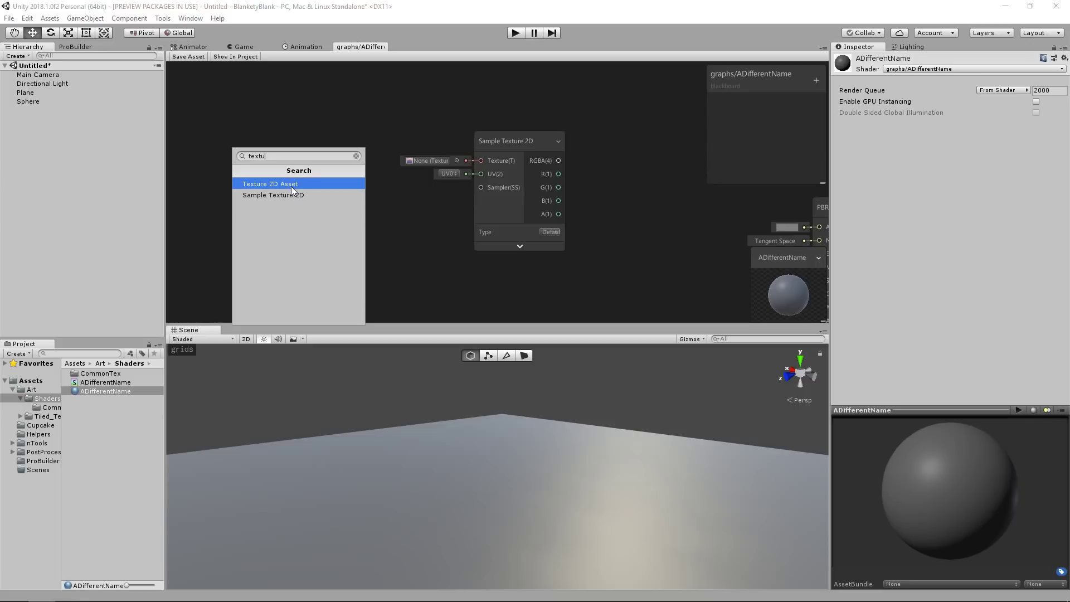
left_click(291, 185)
left_click_drag(322, 163, 283, 119)
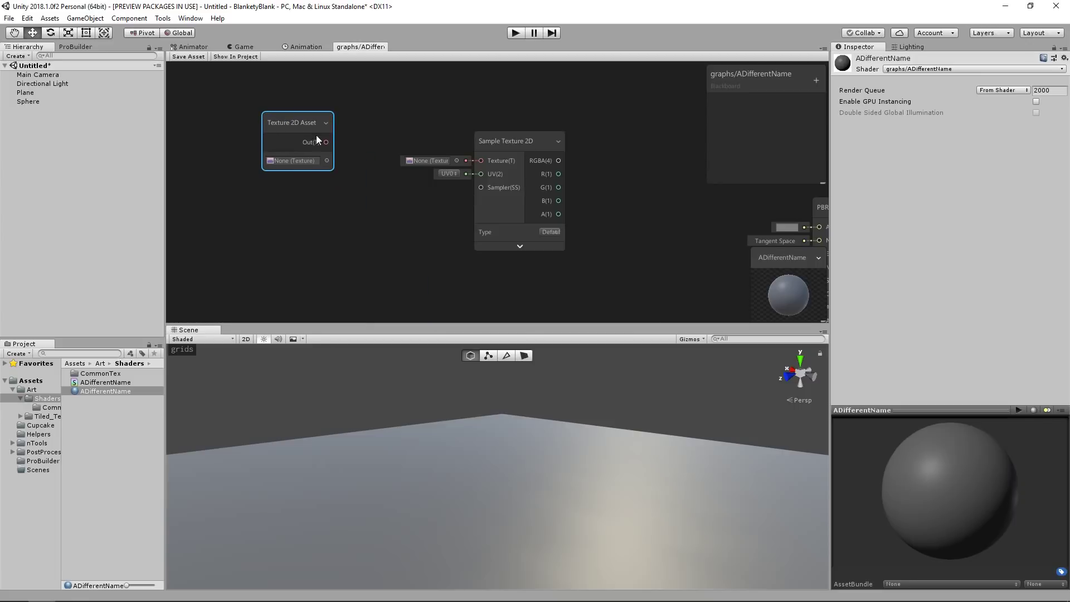
Try converting the Texture 2D Asset node to a property, and delete the node after reverting the conversion
right_click(303, 124)
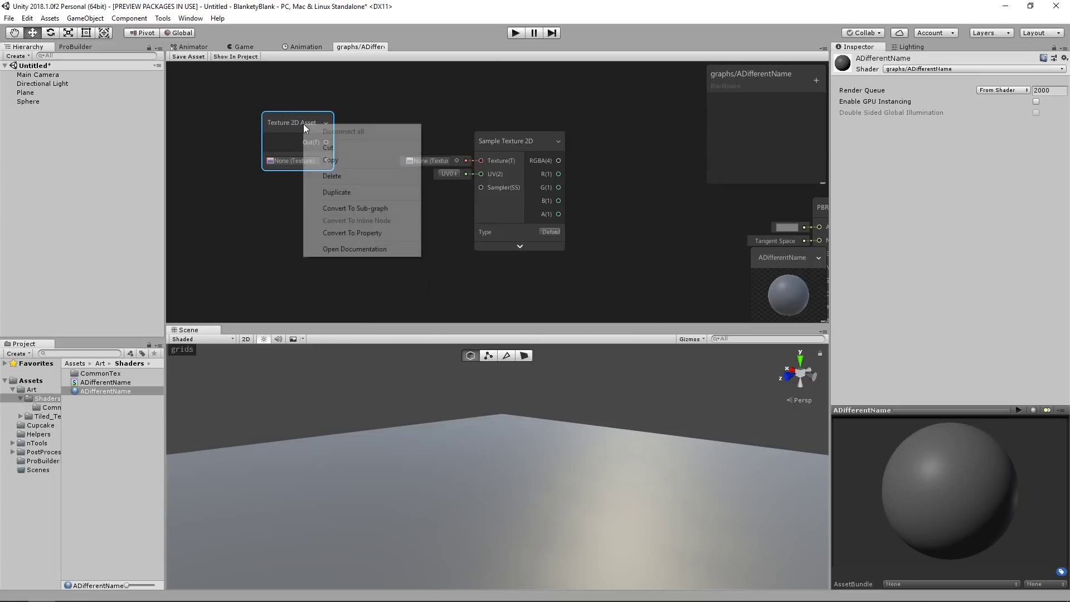
left_click(343, 235)
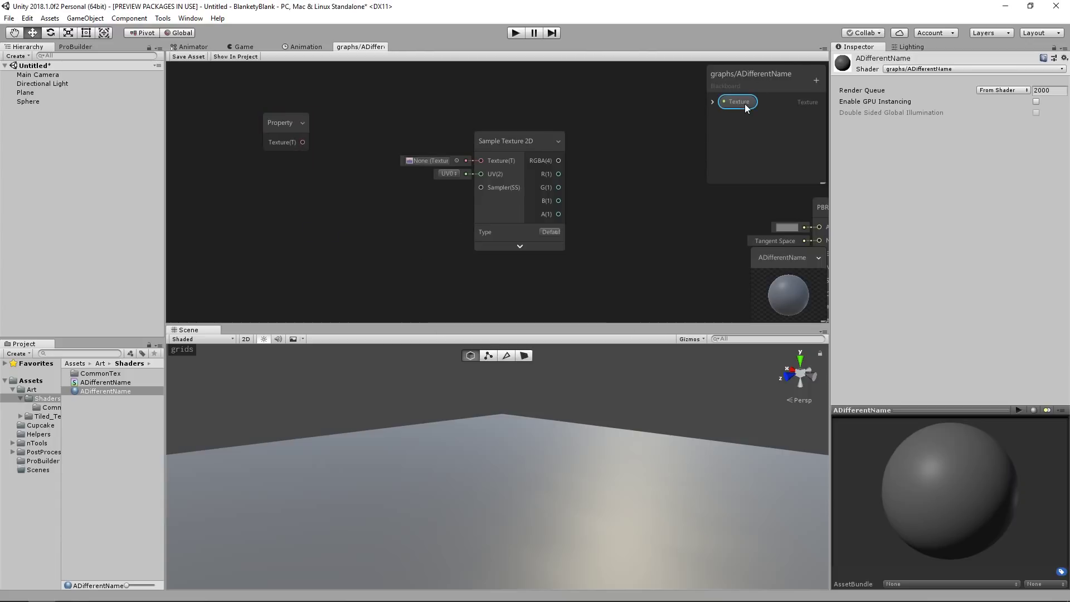
key("Delete")
left_click(565, 330)
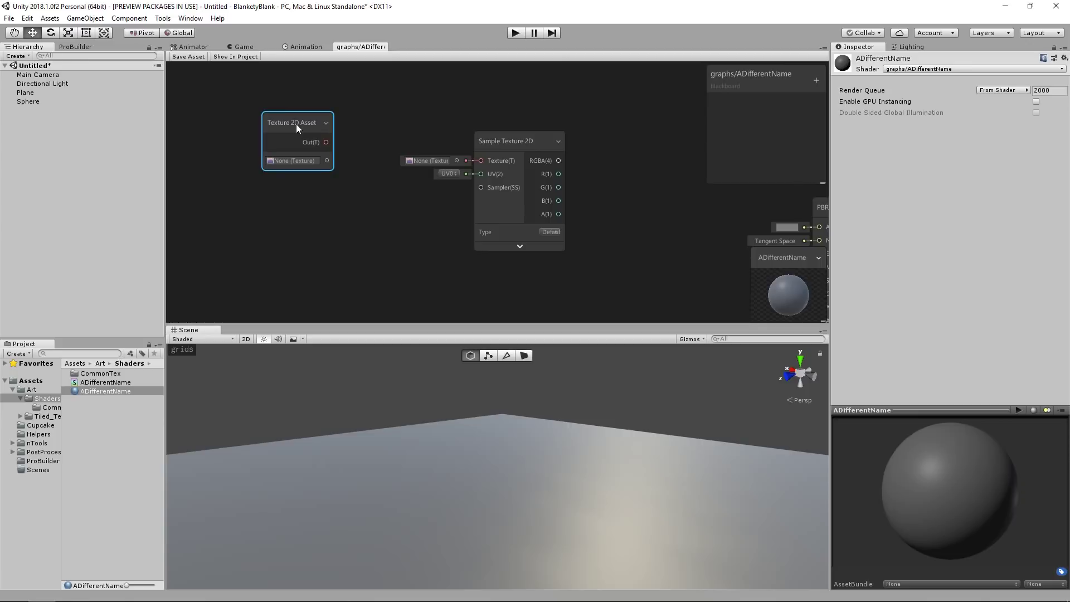
key("Delete")
Add a Texture property named Normal Map to the graph's blackboard
left_click(815, 81)
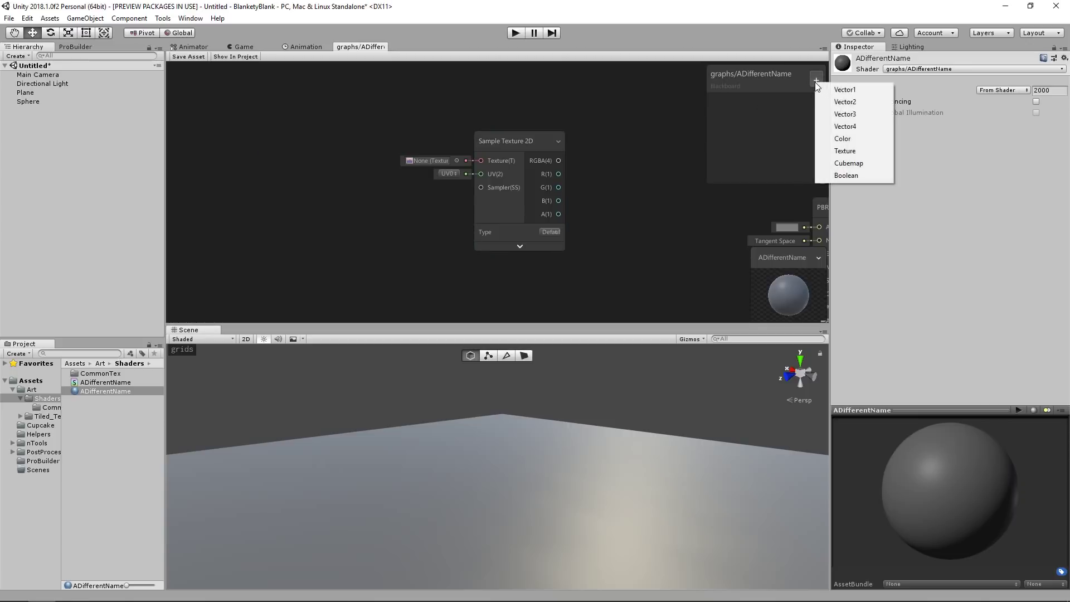
left_click(836, 149)
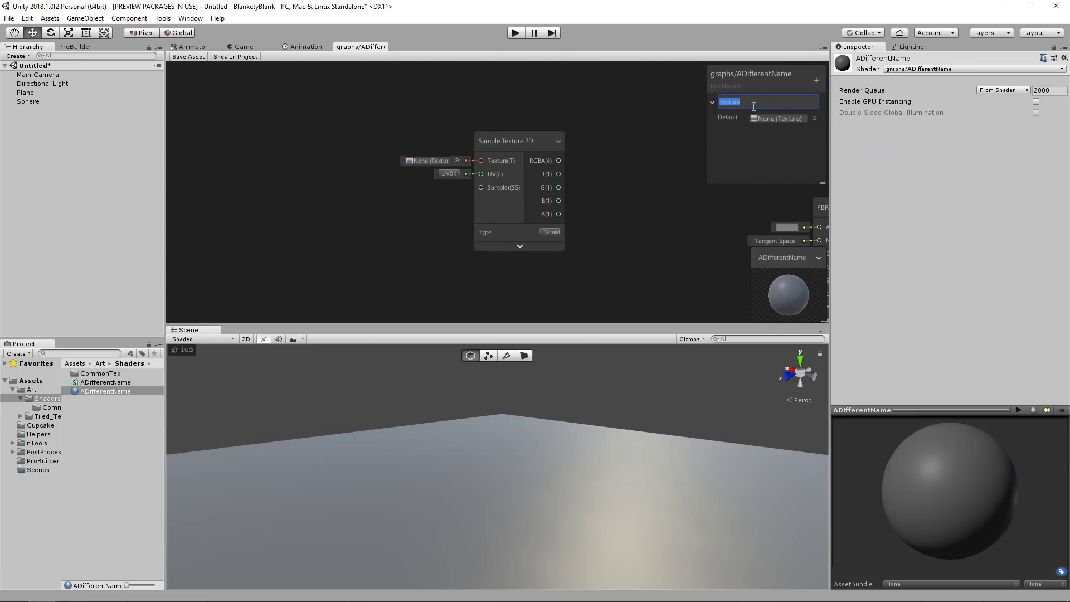
type("Normal Map")
key("Return")
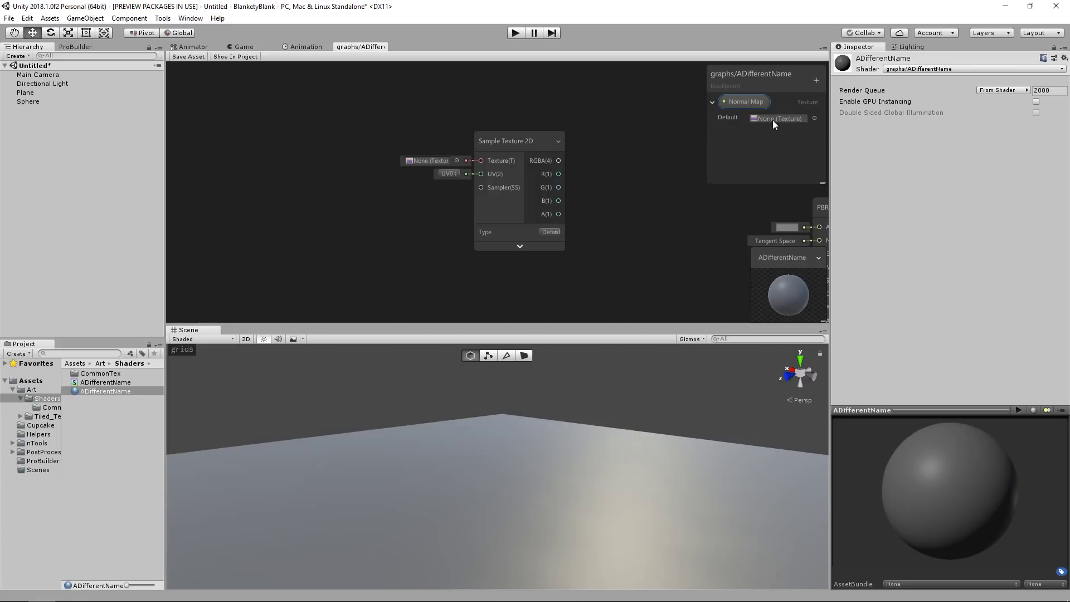
Place the Normal Map property in the graph and connect it to the Sample Texture 2D node's Texture input, bringing both nodes closer together
left_click_drag(745, 101, 360, 165)
key("Escape")
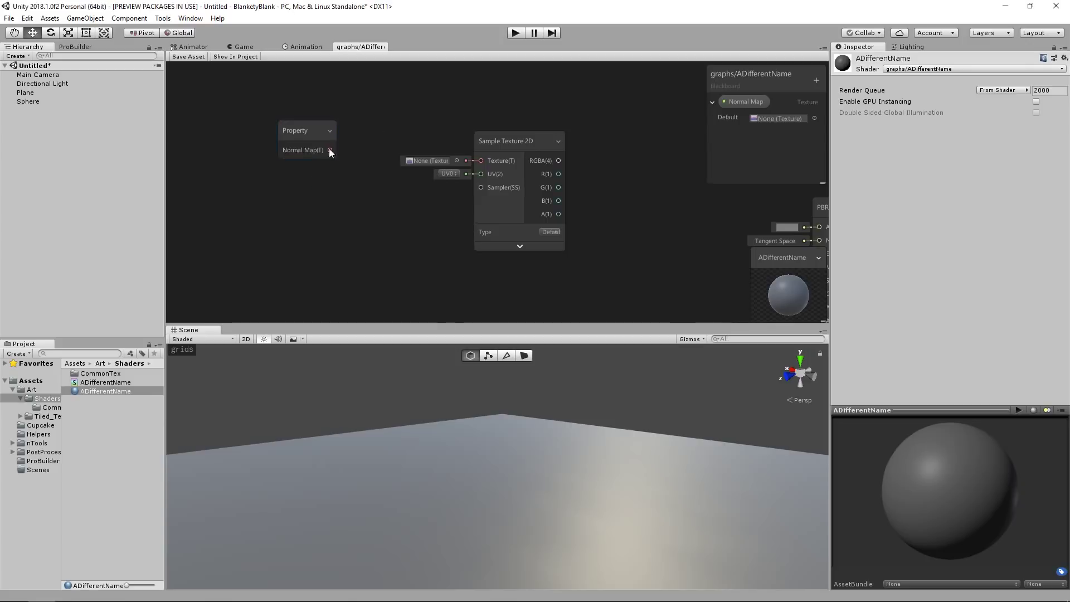
left_click_drag(466, 165, 482, 162)
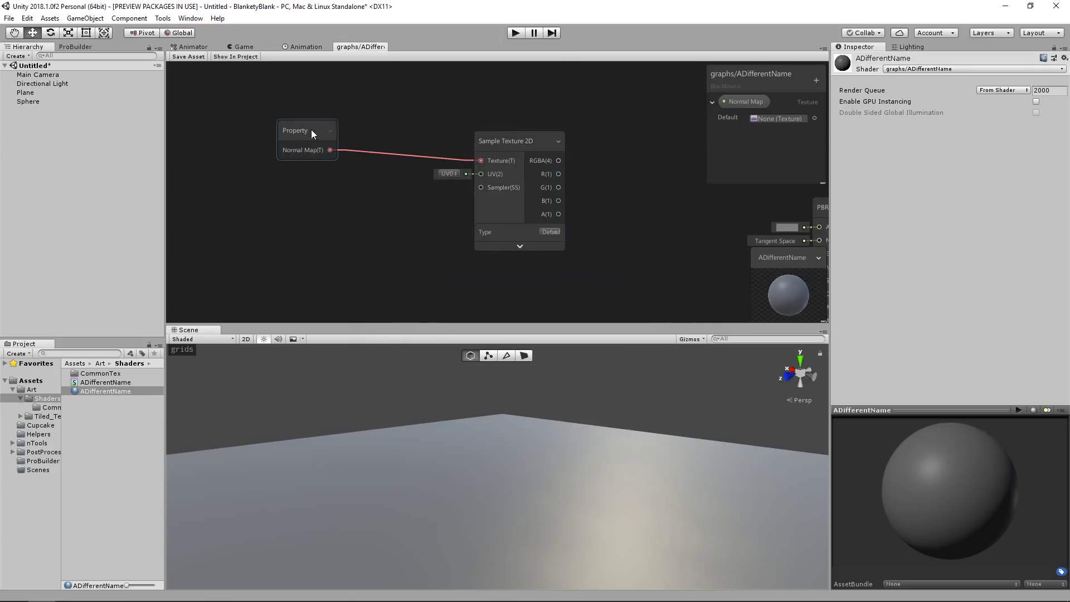
left_click_drag(311, 129, 363, 130)
left_click_drag(492, 136, 448, 130)
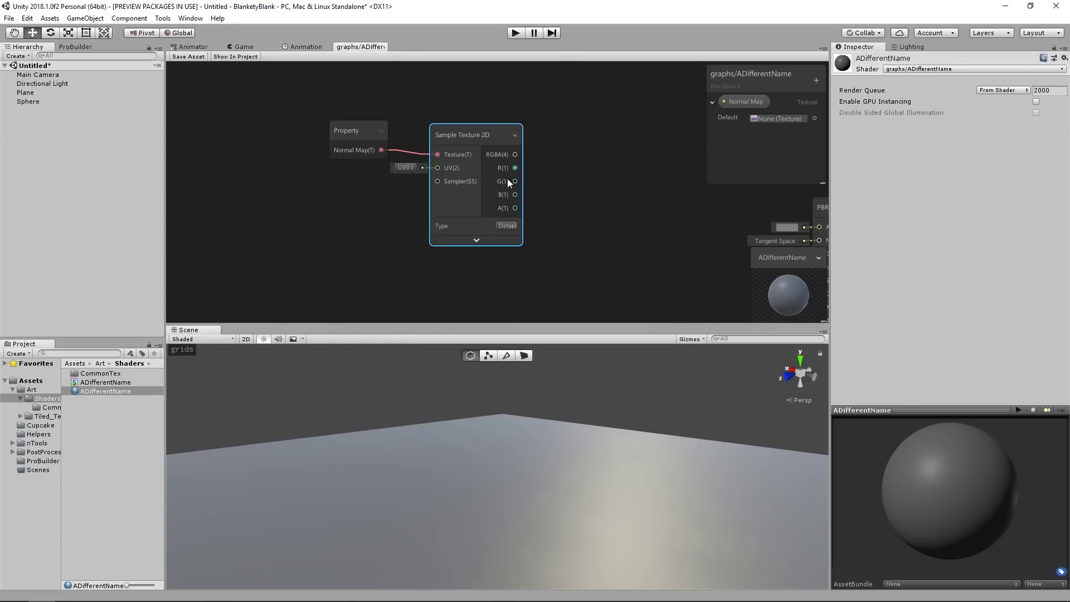
Set the Sample Texture 2D node's type to Normal and space it farther from the Normal Map property node
left_click(511, 229)
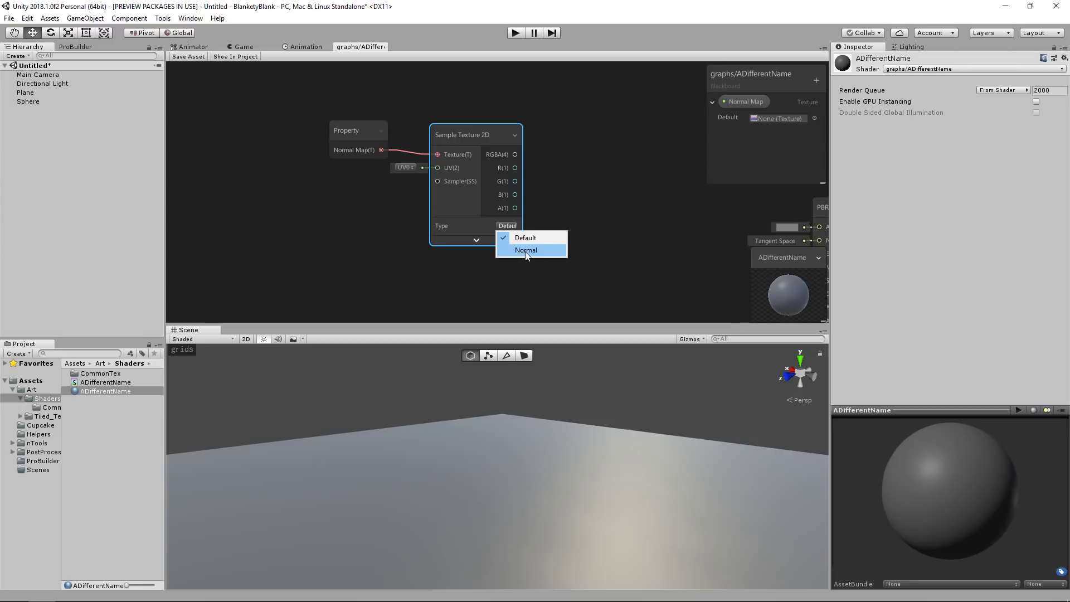
left_click(526, 250)
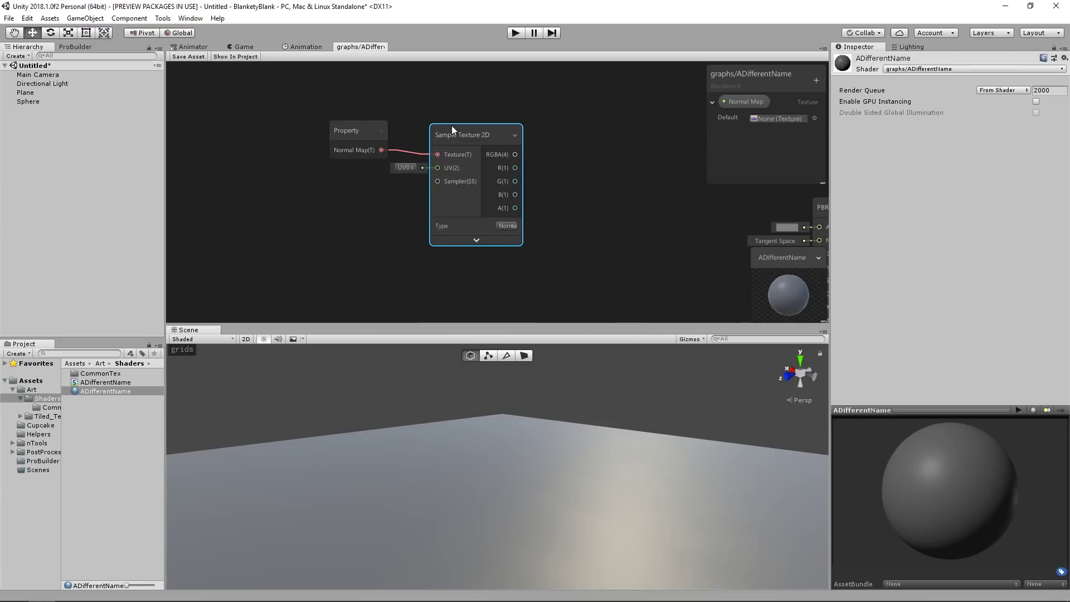
left_click_drag(452, 126, 480, 126)
left_click(341, 131)
left_click(513, 170)
Connect the Sample Texture 2D node's RGBA output to the PBR Master node's Normal input
scroll(493, 170, "down", 5)
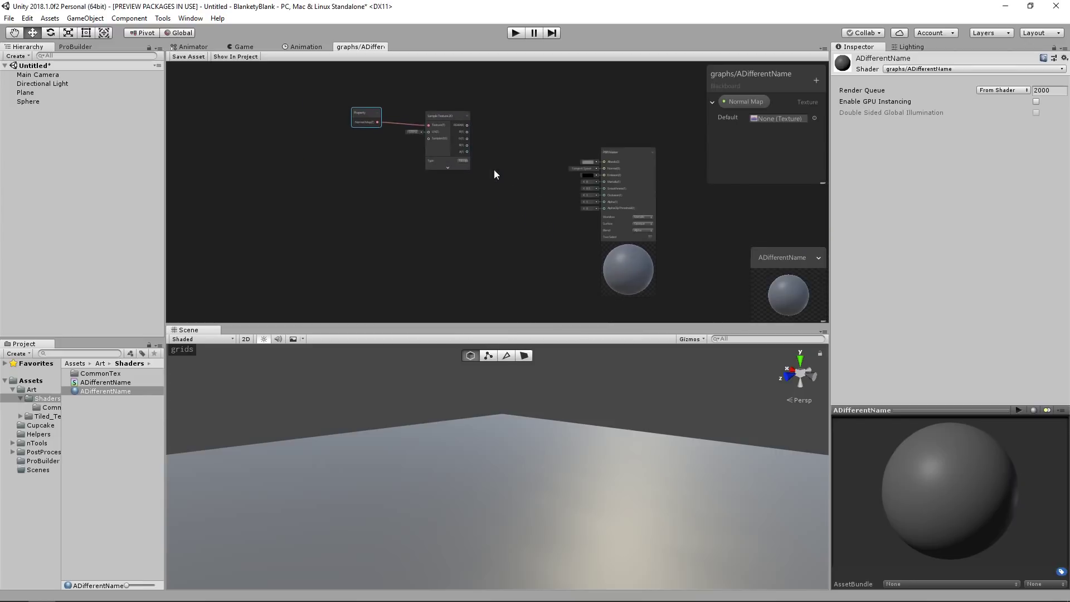
scroll(528, 180, "up", 5)
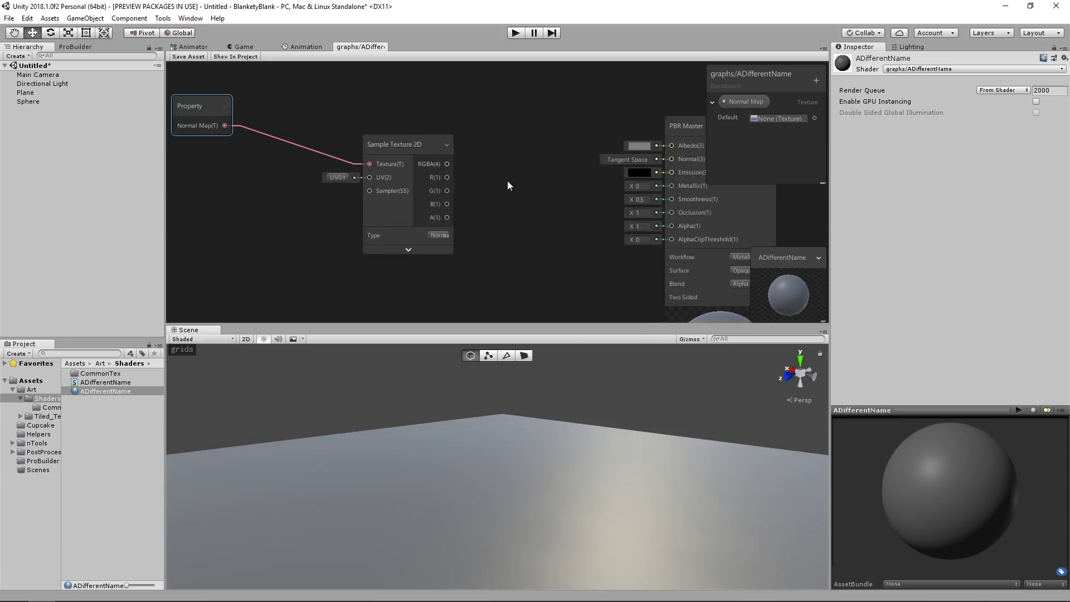
middle_click_drag(528, 179, 488, 177)
left_click_drag(404, 164, 621, 161)
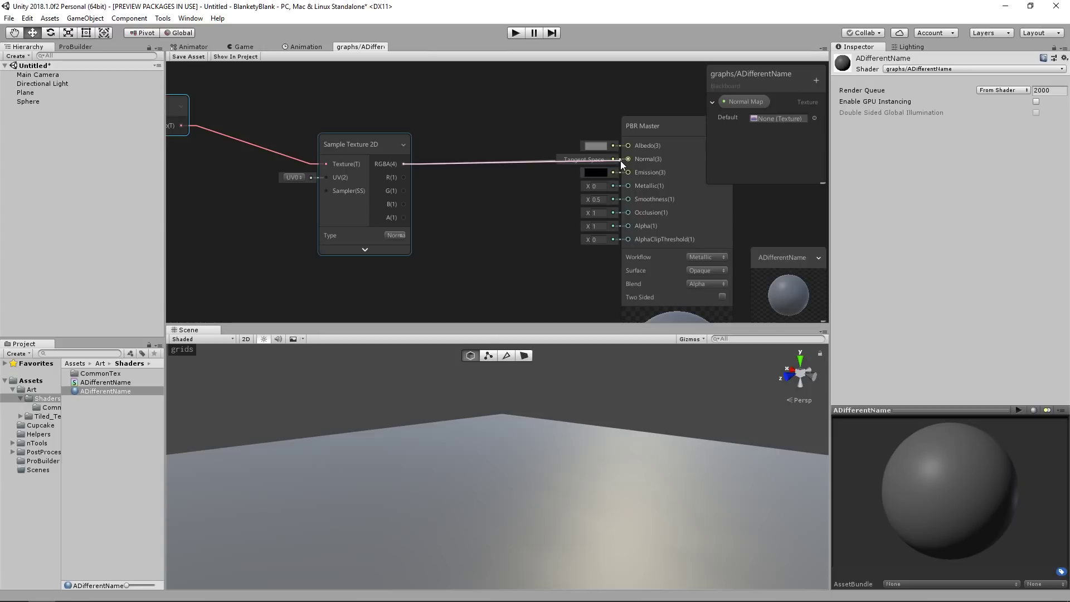
Shift the Sample Texture 2D and Normal Map property nodes to the right and save the shader graph asset
left_click_drag(354, 145, 390, 136)
middle_click_drag(198, 125, 317, 141)
left_click_drag(280, 123, 321, 121)
left_click(193, 55)
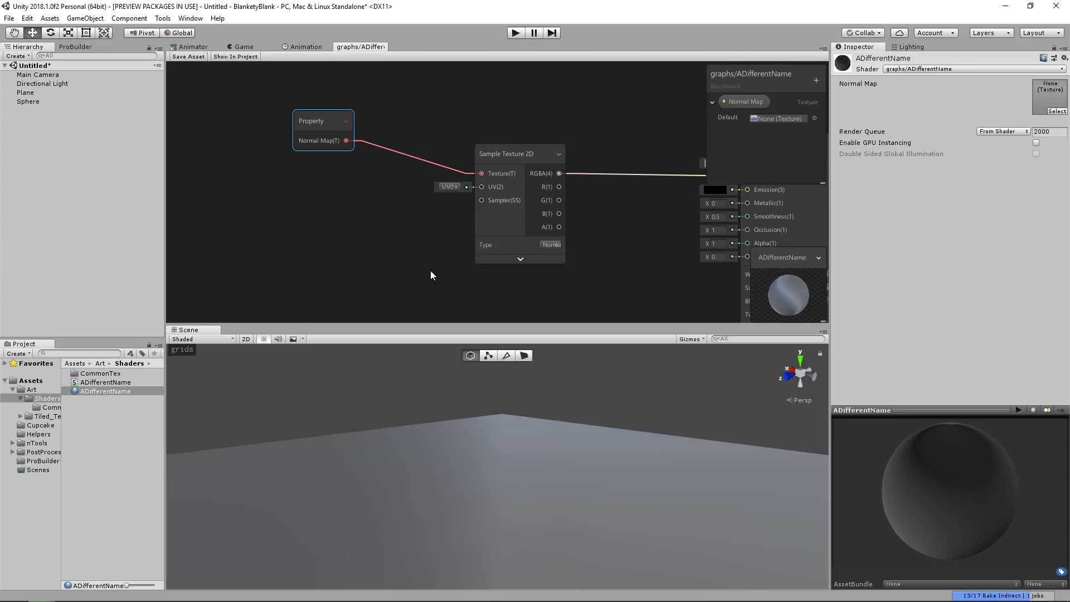
Disable Create from Grayscale in the import settings of the CommonTex folder's WaterBump texture and apply the change
left_click(45, 407)
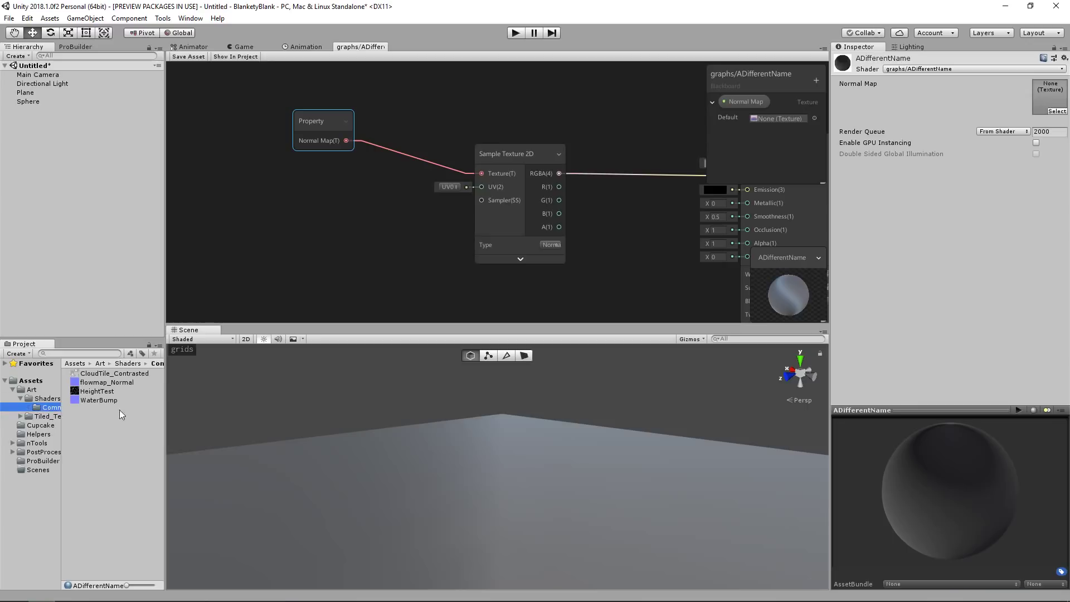
left_click(87, 400)
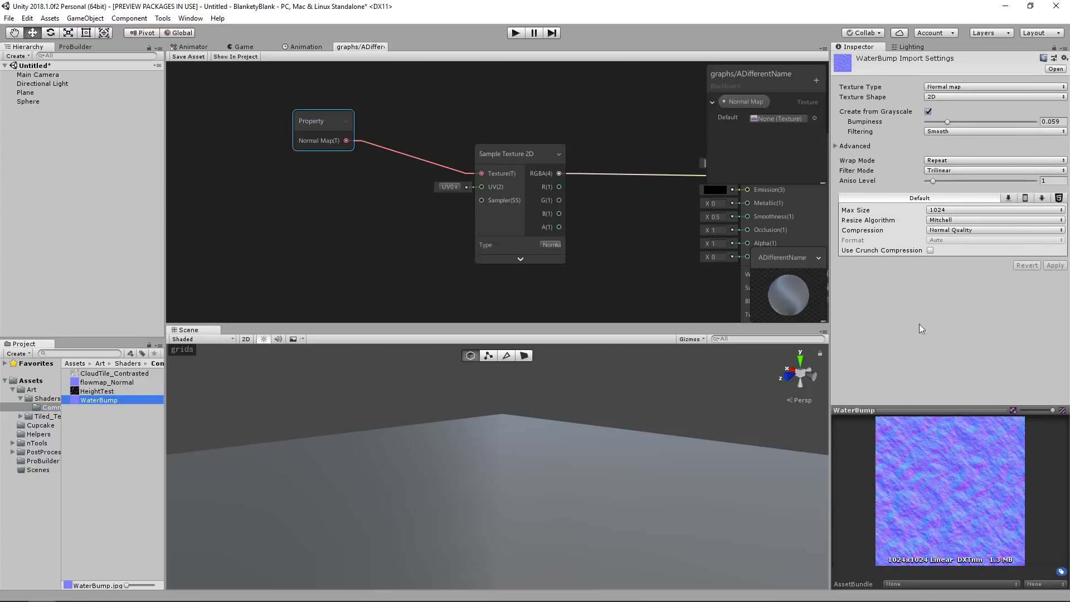
left_click(928, 111)
left_click(1055, 245)
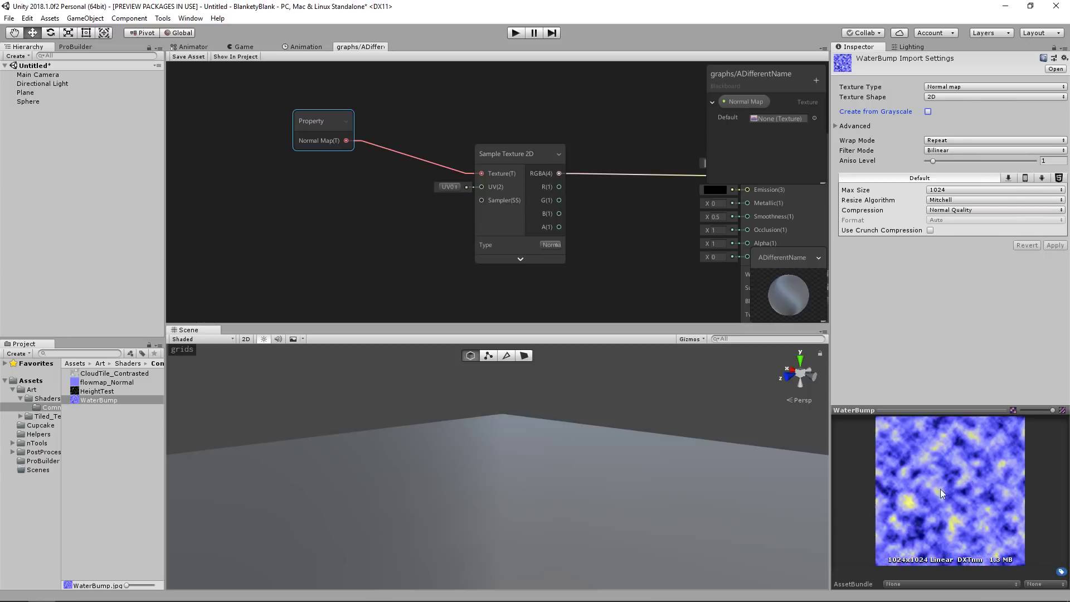
Set the WaterBump texture's type to Default in its import settings and apply the change
left_click(945, 87)
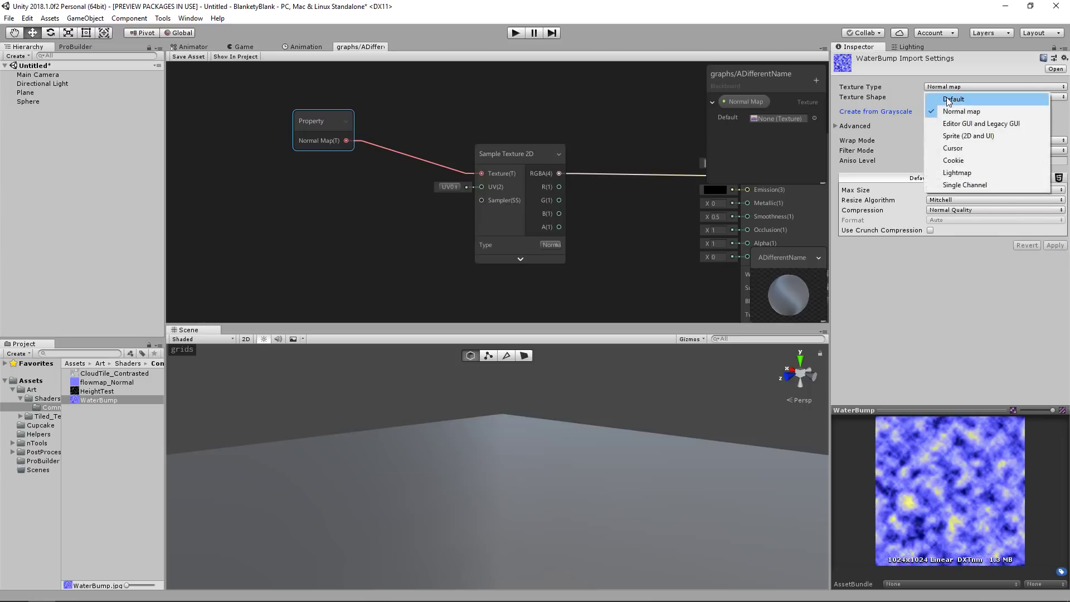
left_click(1011, 93)
left_click(1055, 266)
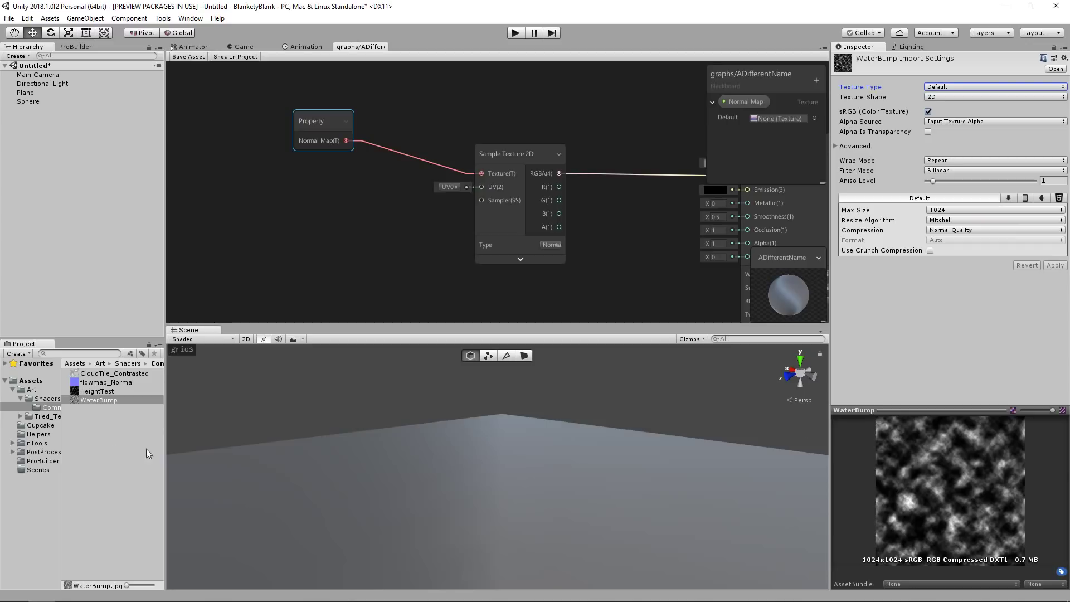
Set the WaterBump texture's type to Normal map with Create from Grayscale enabled, and apply the import settings
left_click(92, 400)
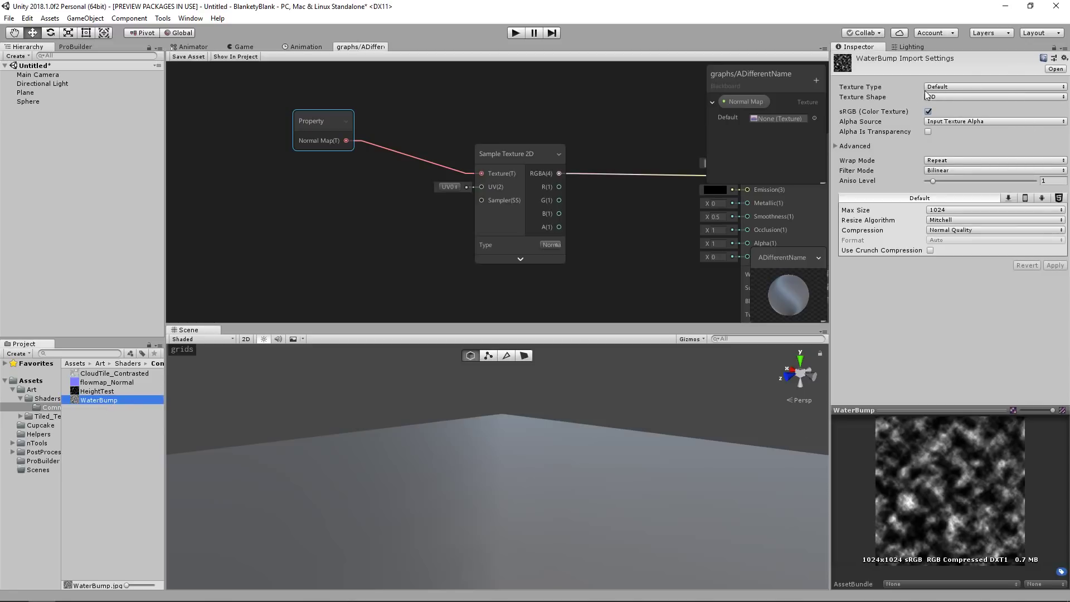
left_click(955, 88)
left_click(962, 112)
left_click(929, 112)
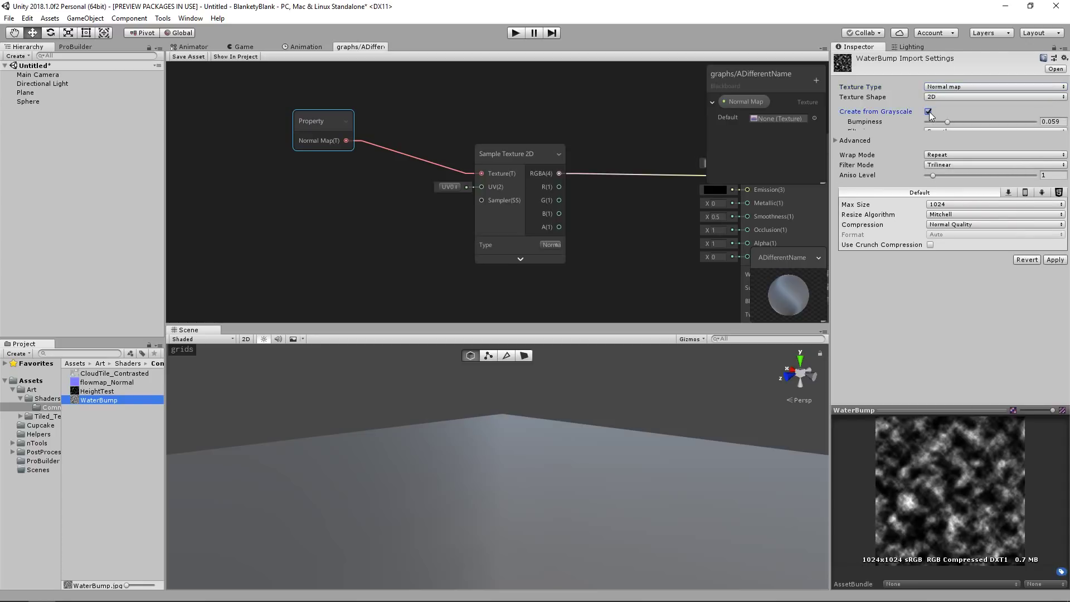
left_click(1055, 266)
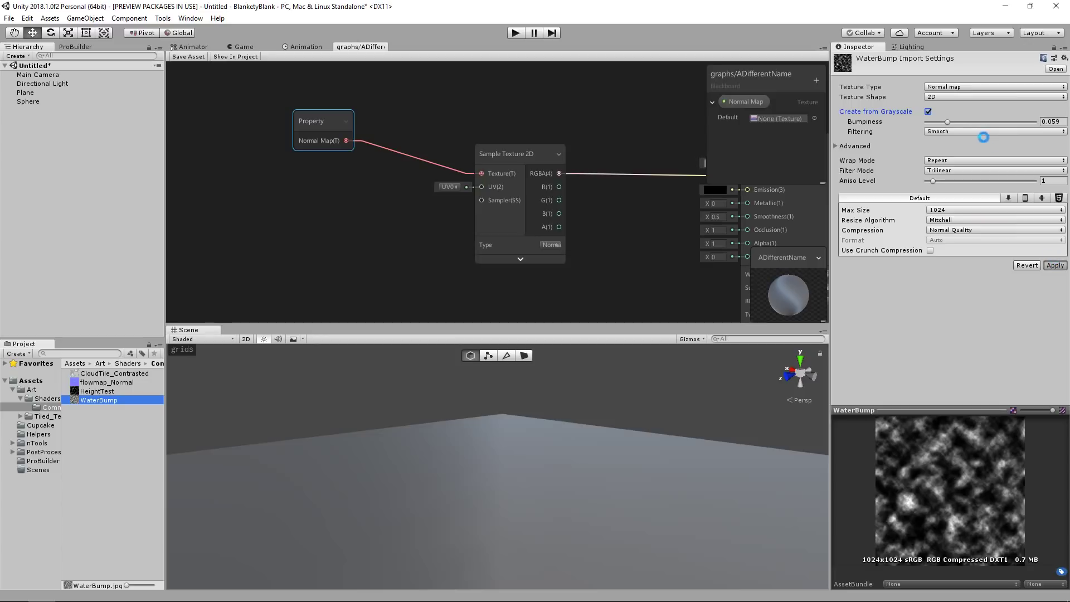
Assign the WaterBump texture to the Normal Map slot of the plane's ADifferentName material
left_click(349, 483)
left_click(909, 465)
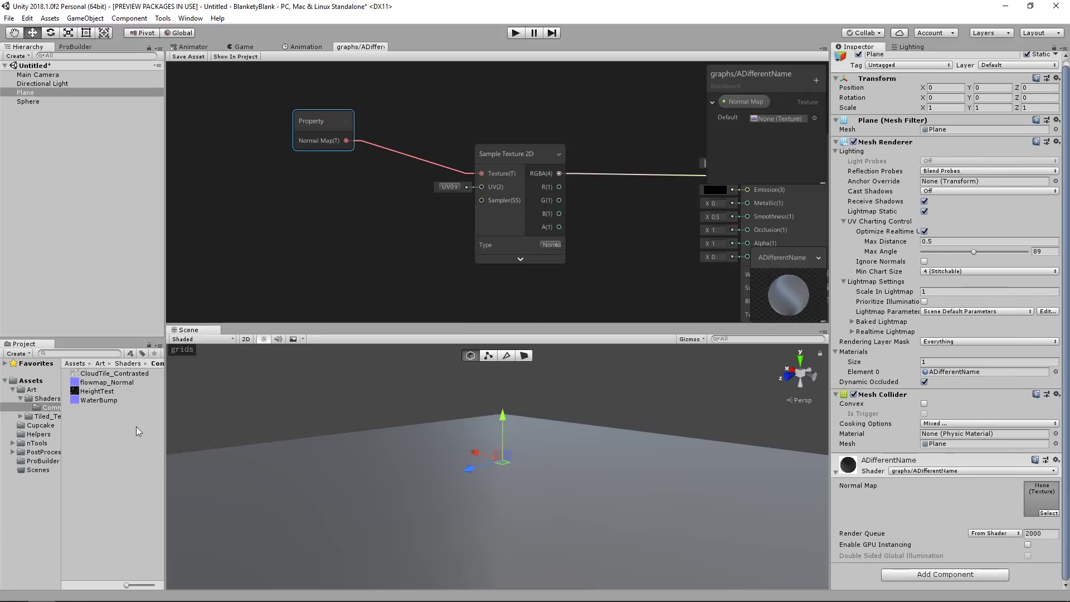
left_click_drag(191, 421, 1049, 500)
left_click(514, 442)
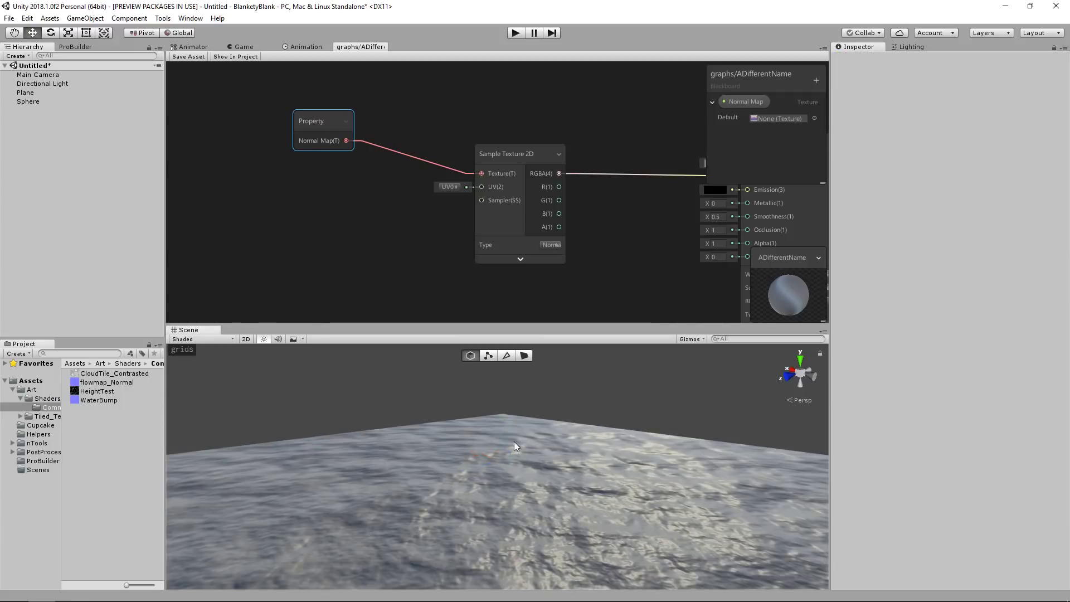
Set the PBR Master node's Smoothness to 0.71 and save the shader graph asset
right_click_drag(514, 442, 493, 476, "alt")
left_click_drag(492, 476, 711, 452, "alt")
right_click_drag(555, 455, 580, 463, "alt")
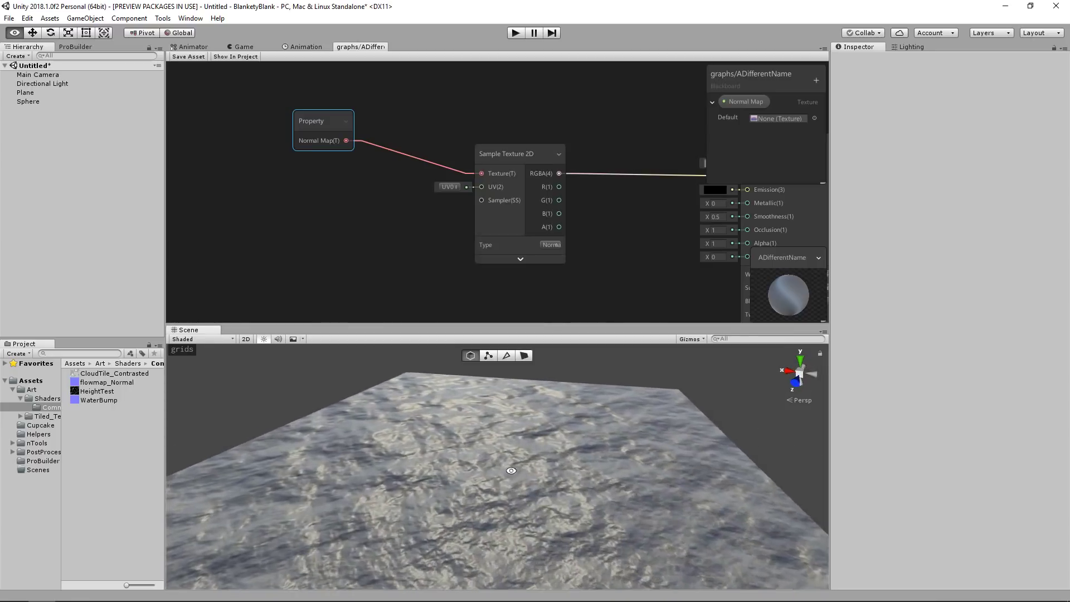
left_click_drag(579, 462, 506, 471, "alt")
right_click_drag(540, 470, 684, 460, "alt")
middle_click_drag(685, 199, 495, 128)
scroll(486, 141, "down", 1)
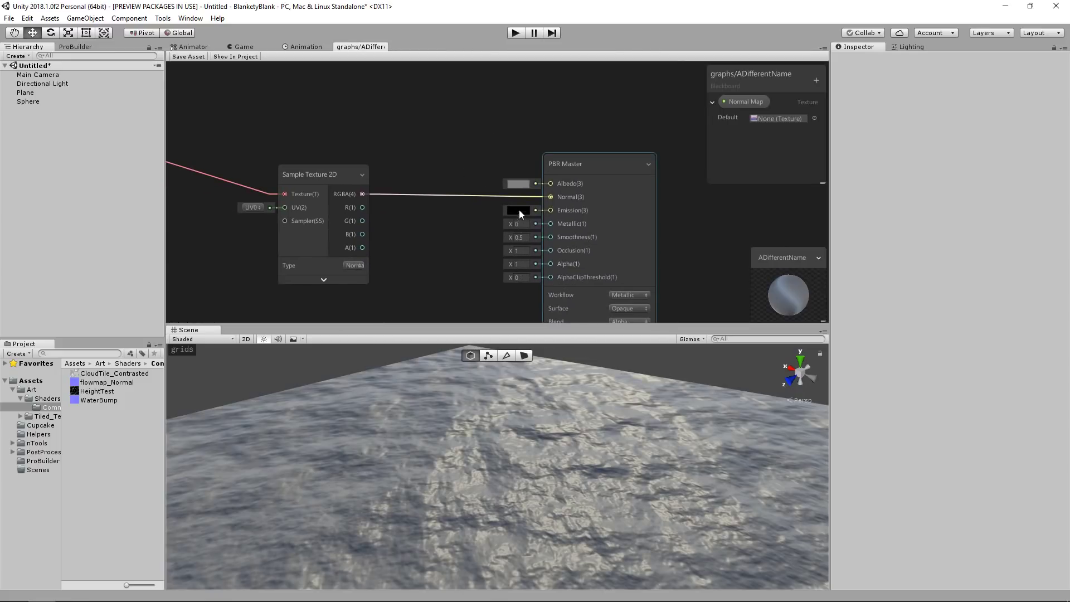
left_click(528, 237)
type("0.71")
key("Tab")
left_click(193, 57)
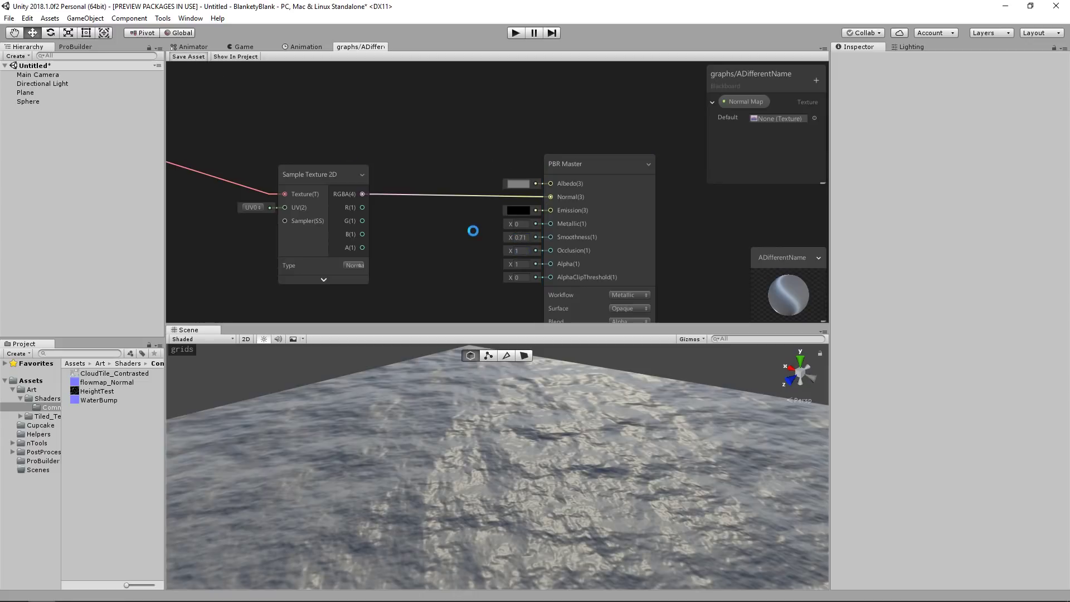
Move the Sample Texture 2D node farther from the PBR Master node and select the ADifferentName material in the Shaders folder
left_click_drag(563, 453, 520, 446, "alt")
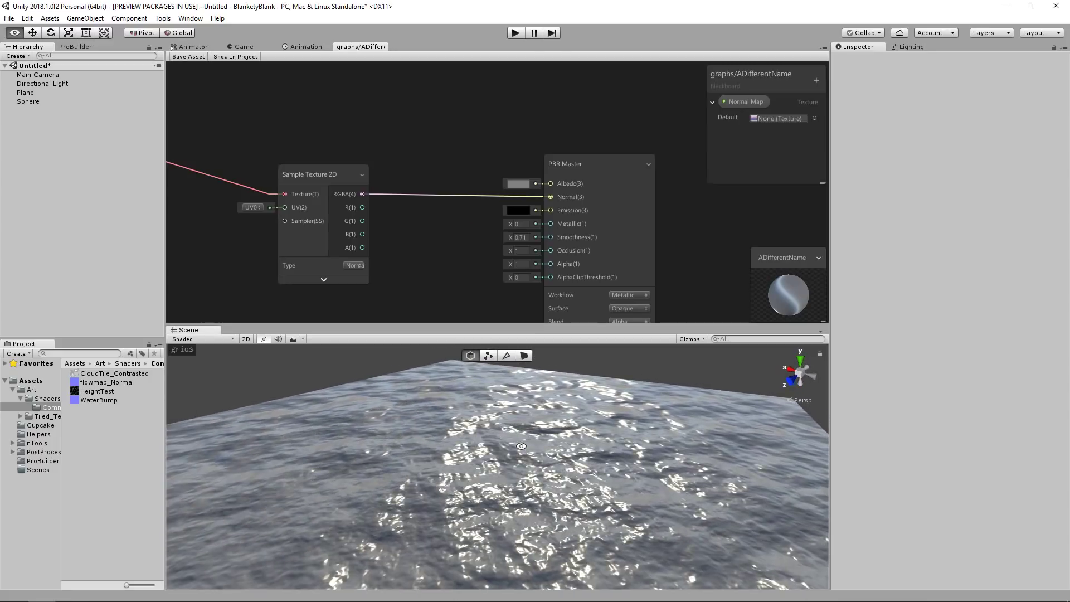
middle_click_drag(593, 223, 577, 219)
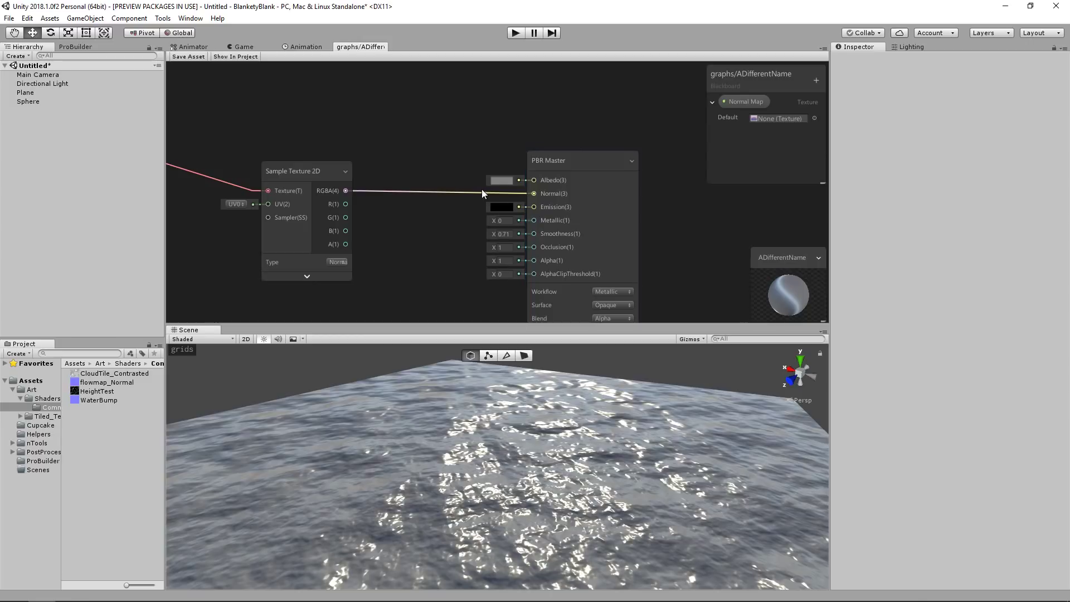
middle_click_drag(470, 126, 477, 163)
left_click_drag(307, 209, 276, 202)
left_click(34, 397)
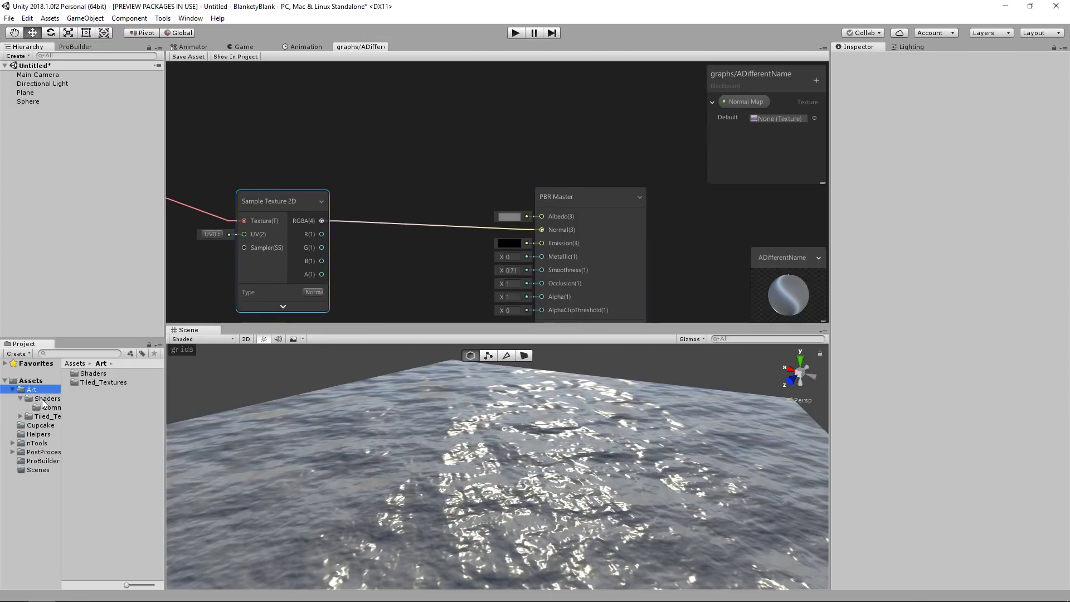
left_click(96, 391)
Collapse the Normal Map property in the blackboard and add a Vector 1 node to empty graph space
middle_click_drag(526, 178, 531, 203)
left_click(711, 102)
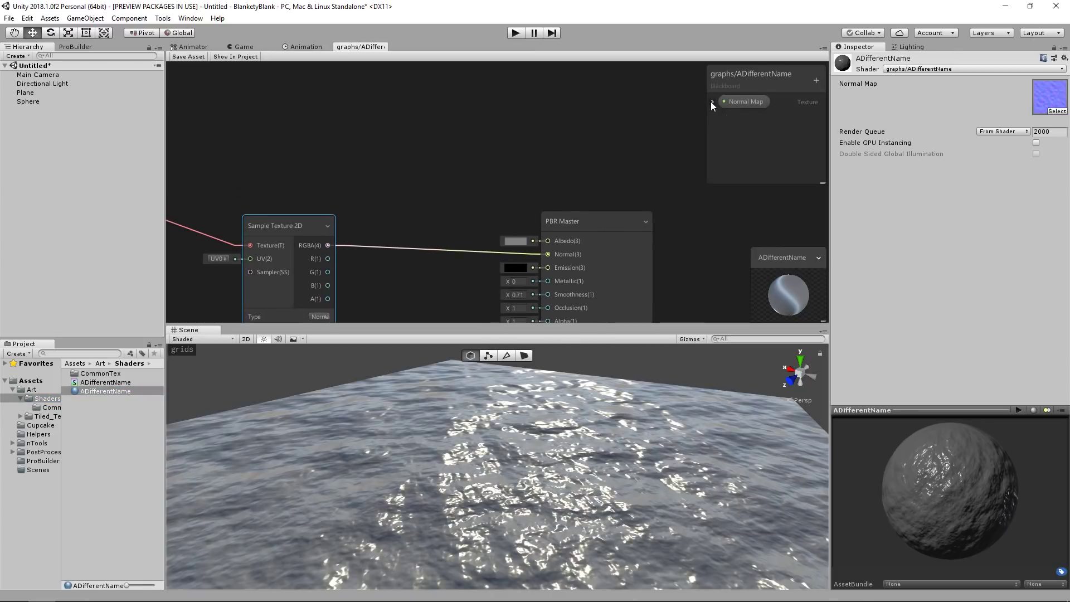
left_click(820, 84)
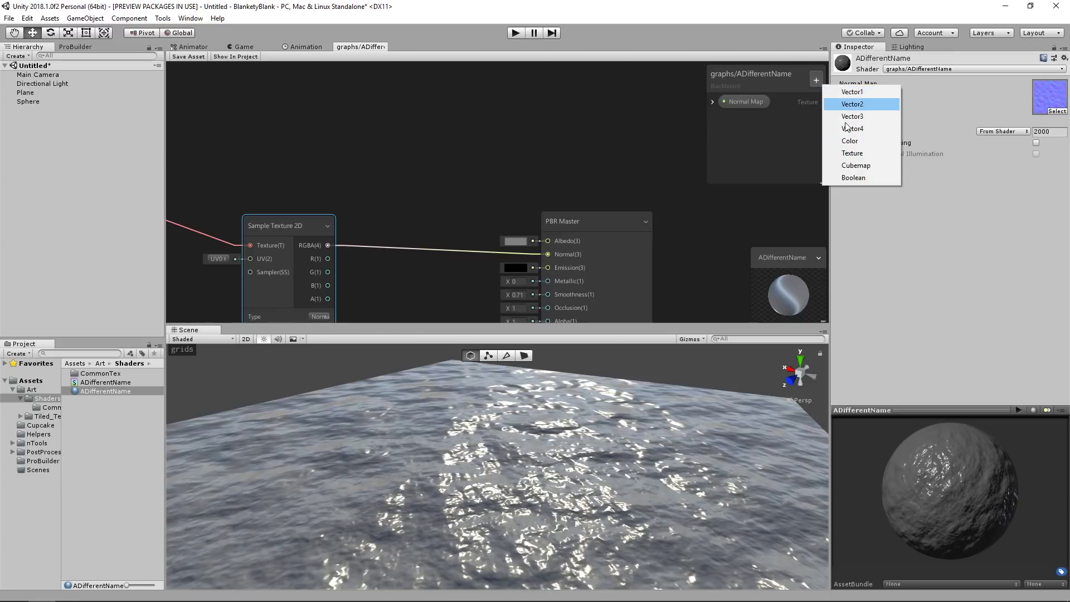
left_click(562, 175)
middle_click_drag(506, 143, 523, 152)
type("vector")
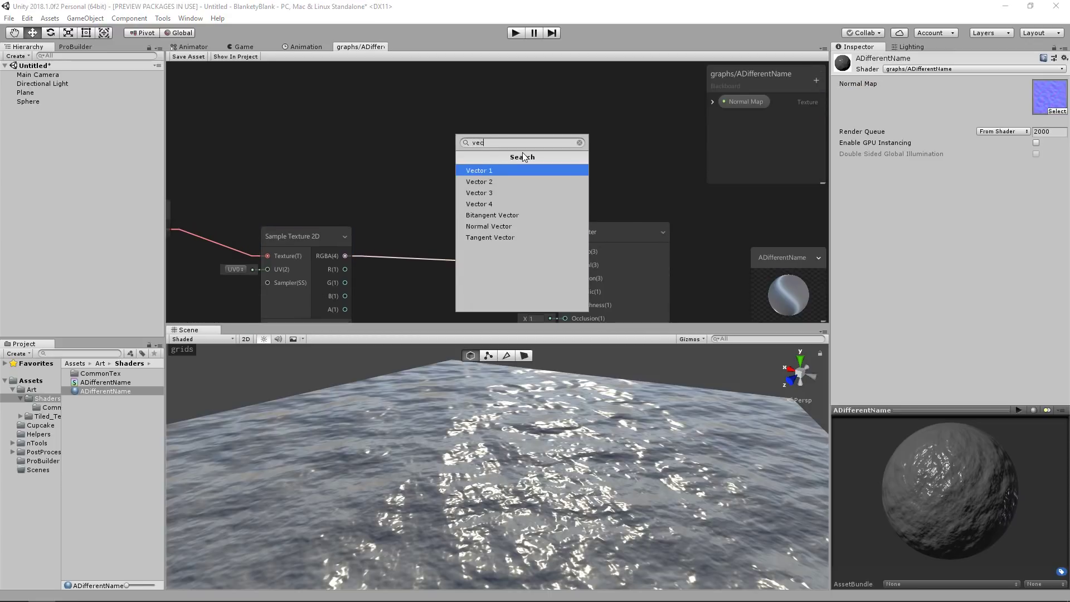
left_click(497, 177)
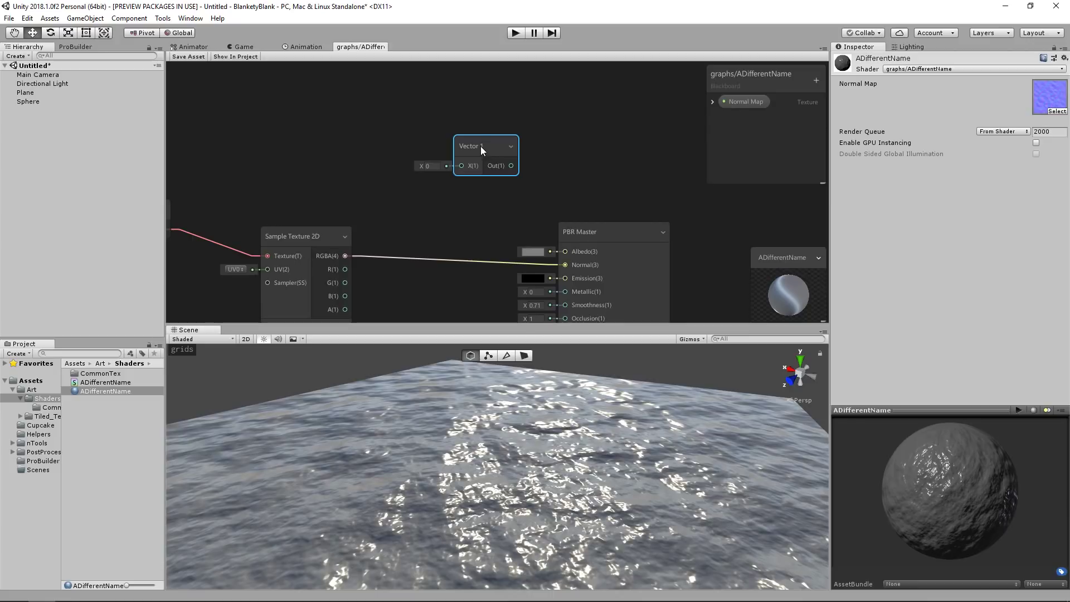
Convert the Vector 1 node to a property and connect it to the PBR Master node's Smoothness input
right_click(480, 146)
left_click(529, 257)
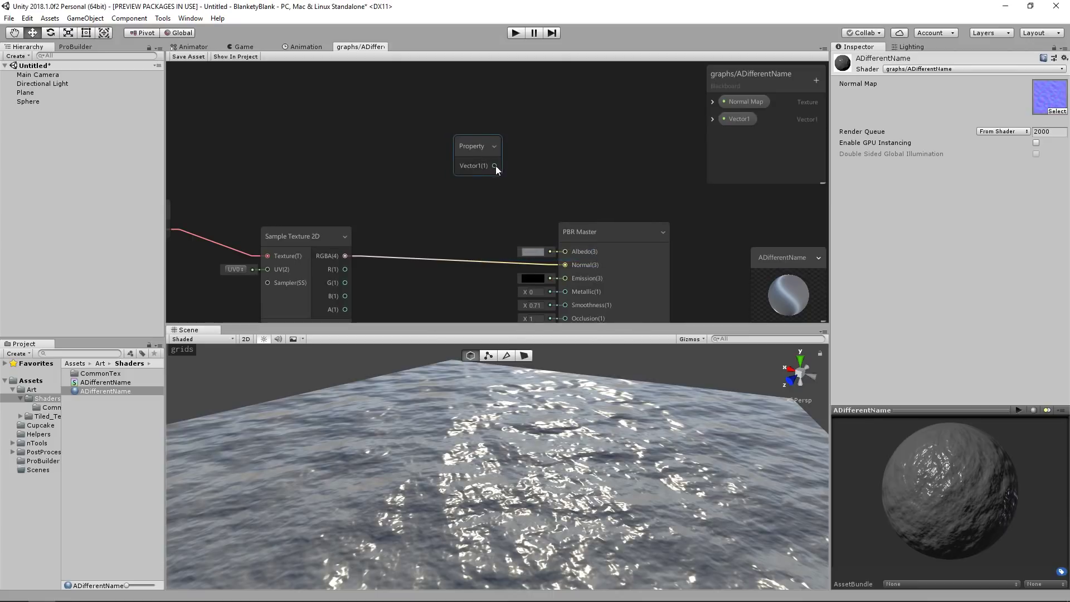
left_click_drag(496, 166, 554, 254)
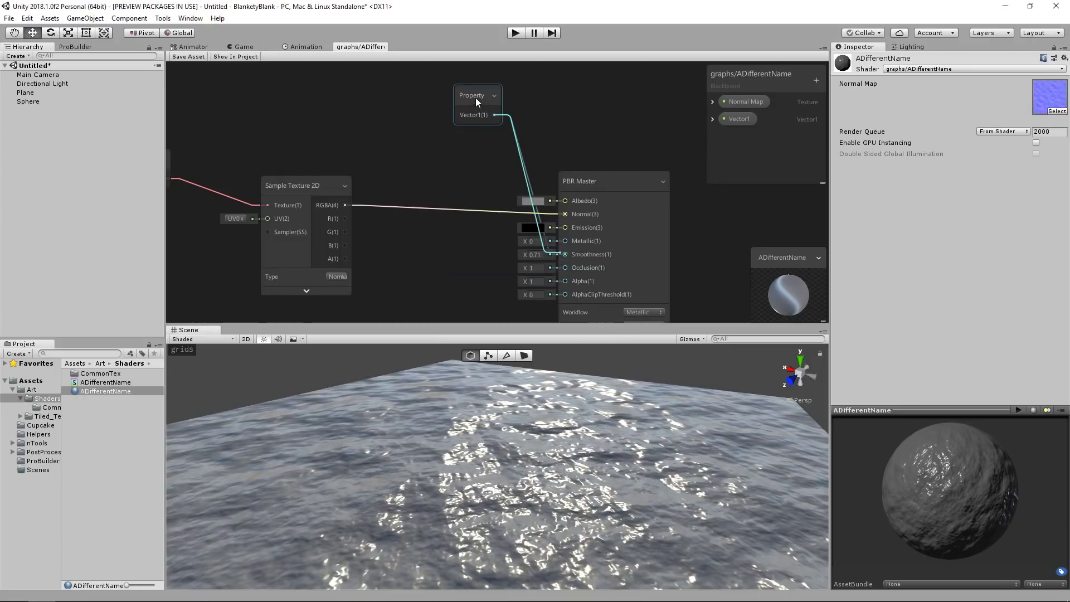
left_click_drag(476, 98, 449, 133)
Expand the Vector1 property in the blackboard and rename it Gloss
left_click(713, 120)
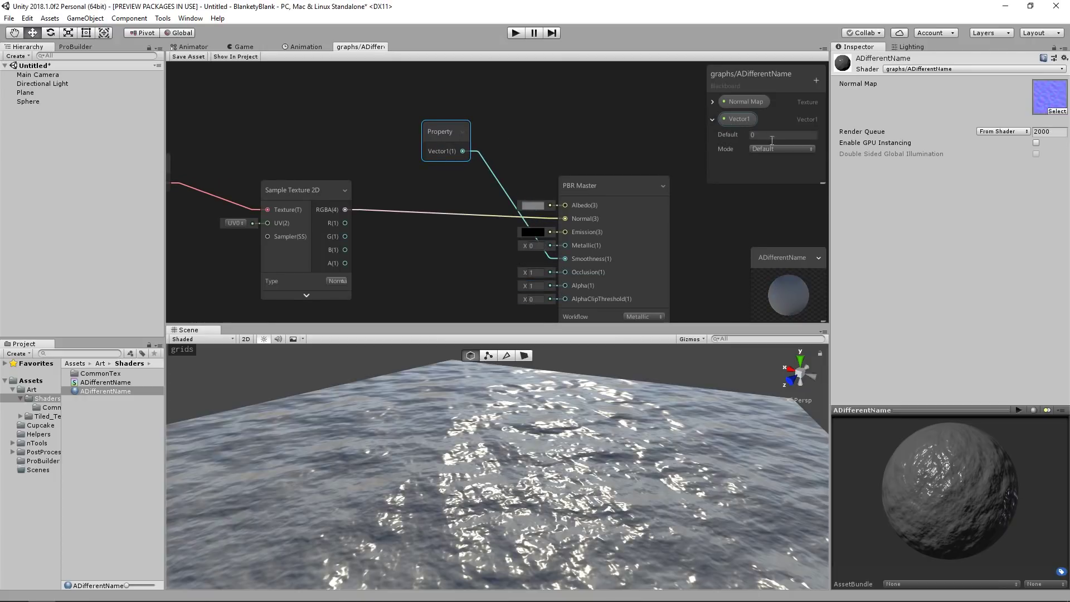
right_click(751, 122)
left_click(777, 129)
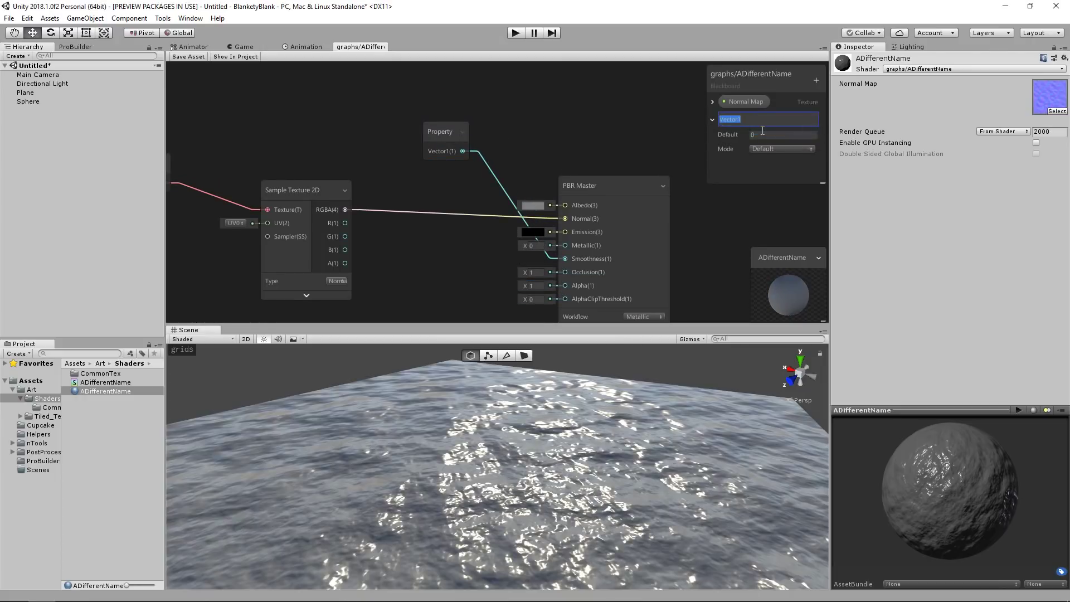
type("Gloss")
key("Return")
Give the Gloss property a default of 0.71 and save the asset with its node placed beside the PBR Master node
left_click(771, 135)
type(".71")
key("Return")
left_click_drag(438, 134, 467, 233)
left_click(189, 56)
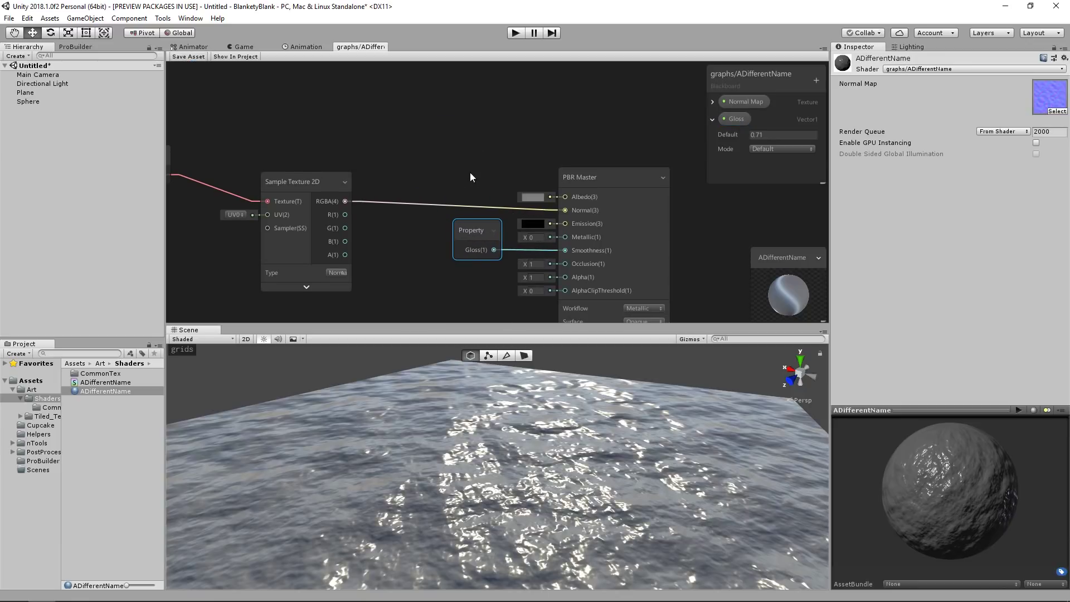
Try out different Gloss values on the ADifferentName material and set Gloss to 0.71
left_click_drag(858, 121, 979, 128)
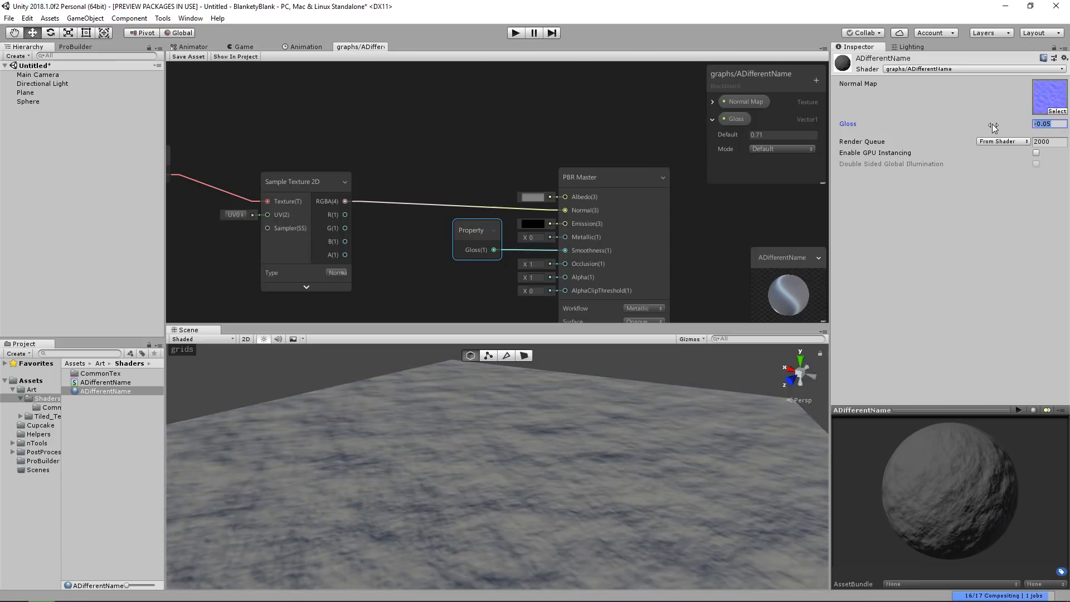
type("0.71")
key("Tab")
left_click(523, 159)
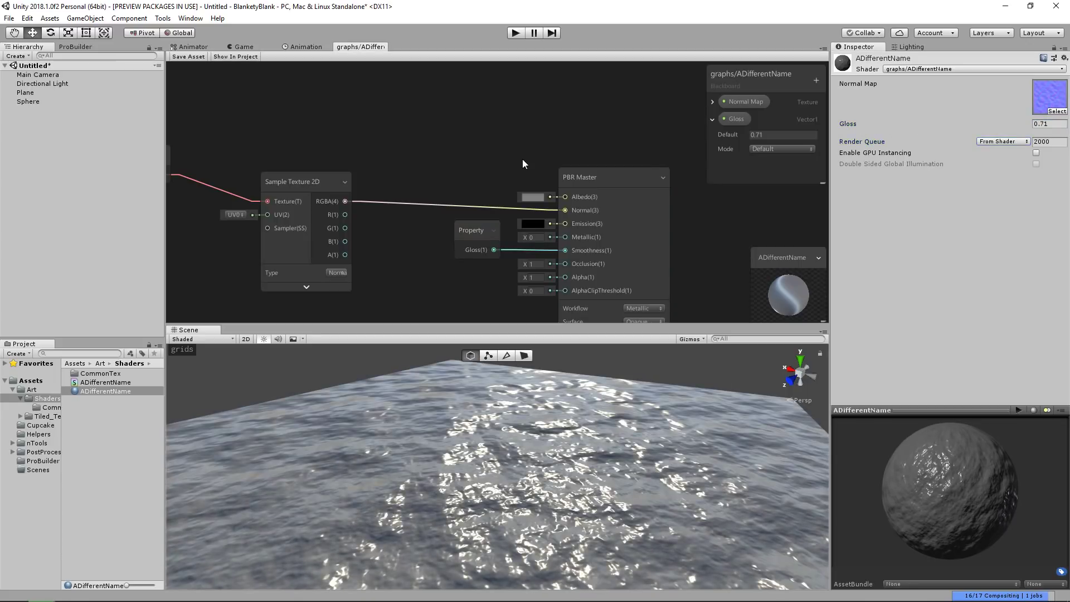
Bring the Normal Map property node and the Sample Texture 2D node slightly closer together
scroll(584, 177, "down", 3)
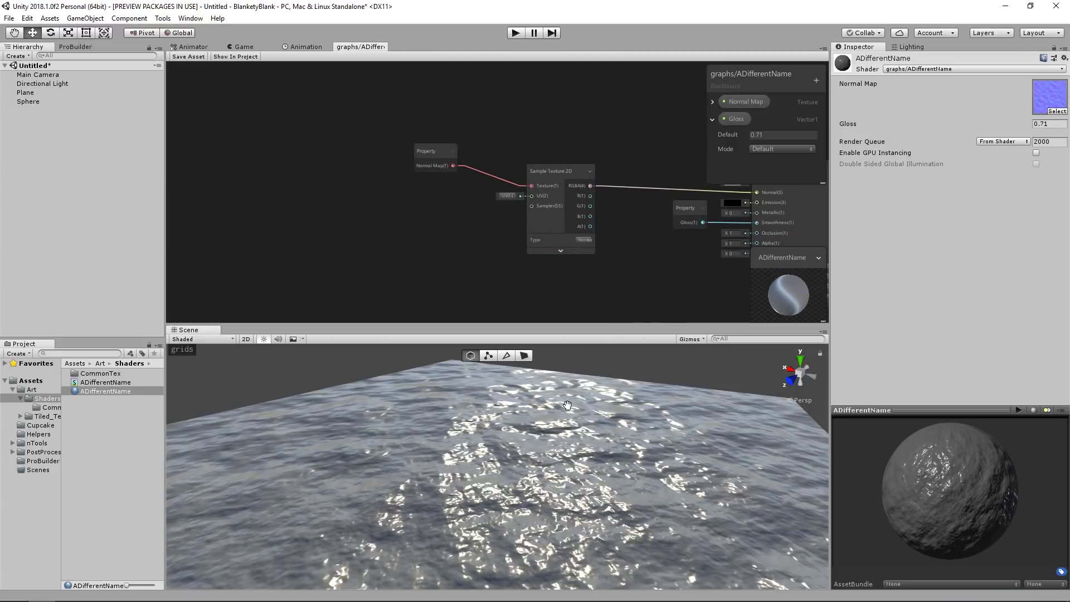
middle_click_drag(568, 406, 553, 389)
left_click_drag(602, 416, 538, 427, "alt")
left_click_drag(429, 151, 452, 147)
mouse_move(547, 169)
left_mouse_down()
mouse_move(547, 158)
mouse_move(540, 166)
left_mouse_up()
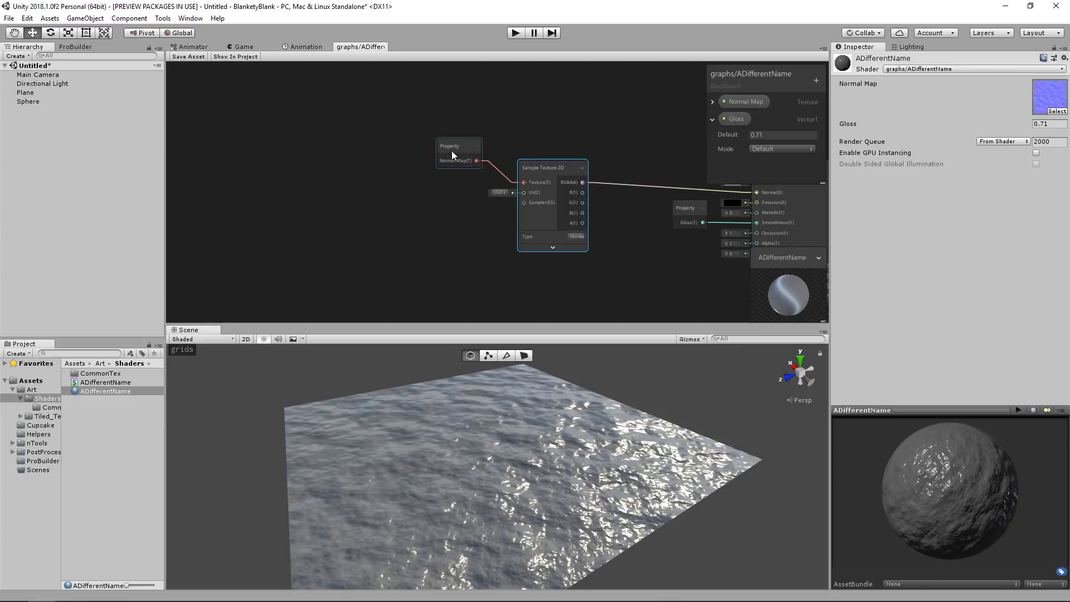
left_click_drag(451, 152, 445, 152)
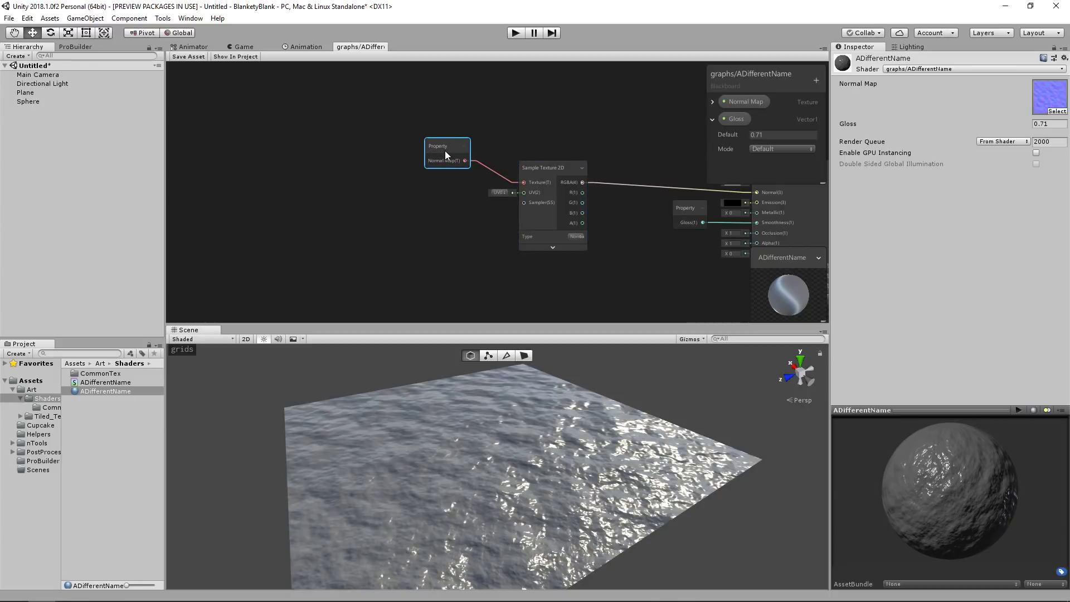
Add a Tiling And Offset node ahead of the Normal Map property node and collapse its preview
left_click(341, 216)
key("a")
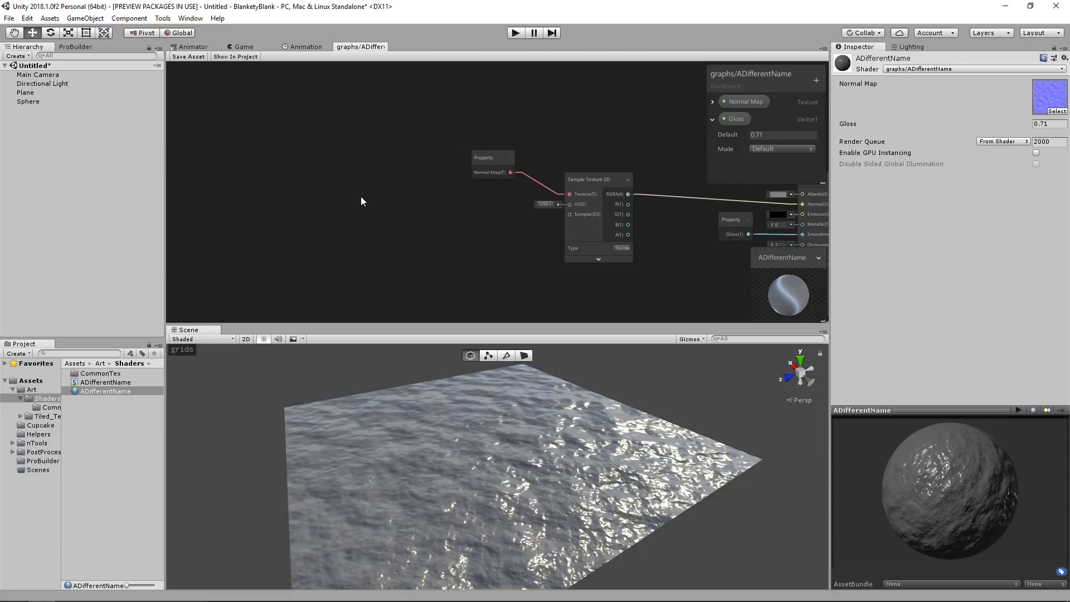
key("space")
type("til")
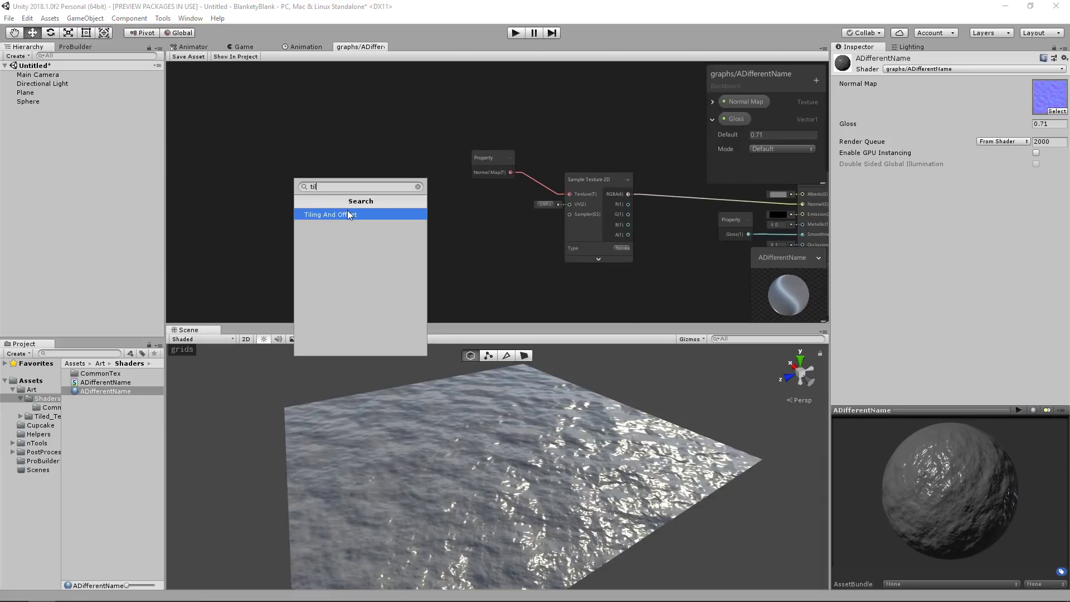
left_click(350, 214)
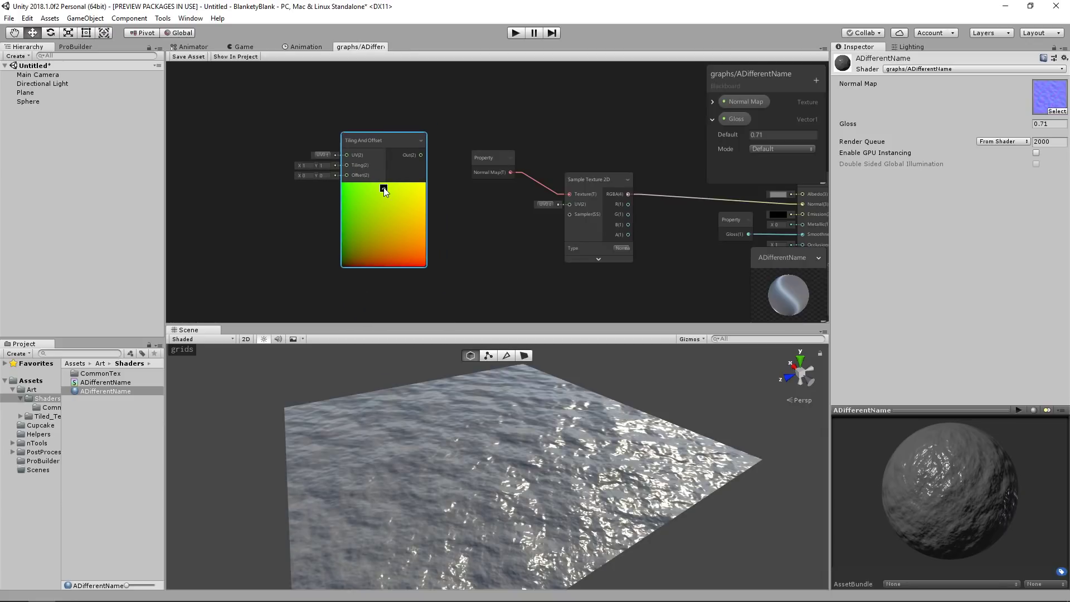
left_click(384, 189)
Check the Tiling And Offset node's Offset X and Y fields and move the node farther from the Normal Map property node
scroll(456, 192, "up", 3)
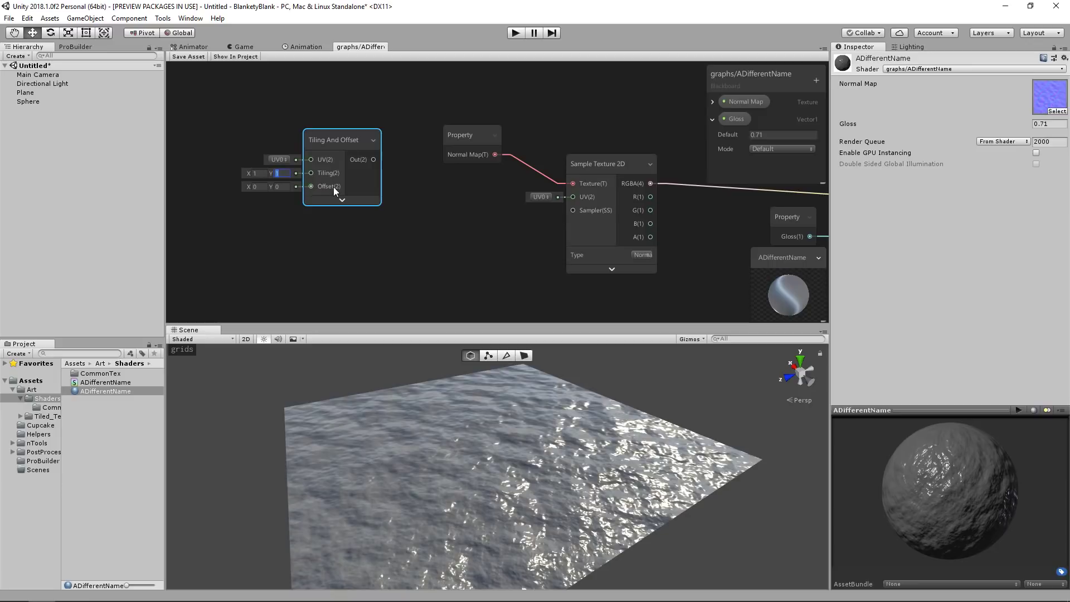
left_click(255, 193)
middle_click_drag(259, 192, 309, 201)
left_click_drag(386, 165, 395, 166)
left_click(315, 195)
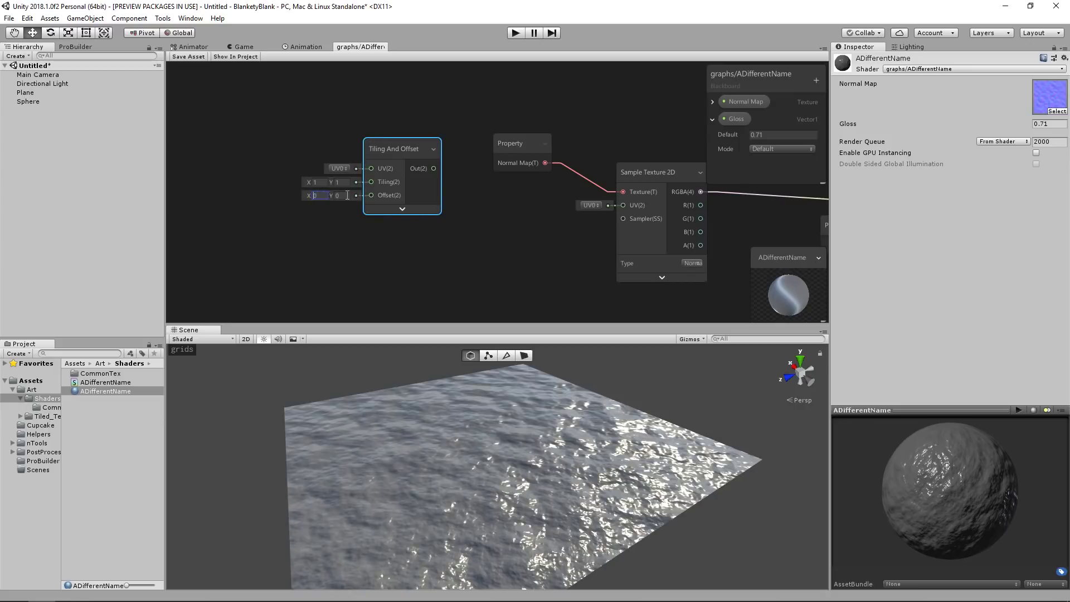
left_click(339, 196)
left_click(329, 256)
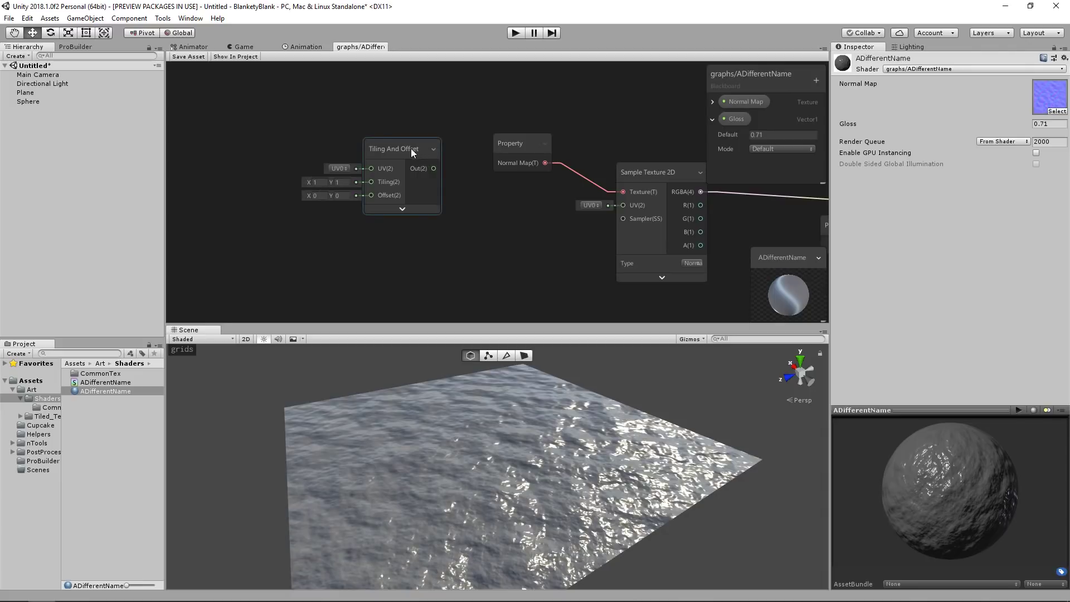
left_click_drag(414, 149, 383, 142)
middle_click_drag(453, 184, 564, 180)
left_click(424, 203)
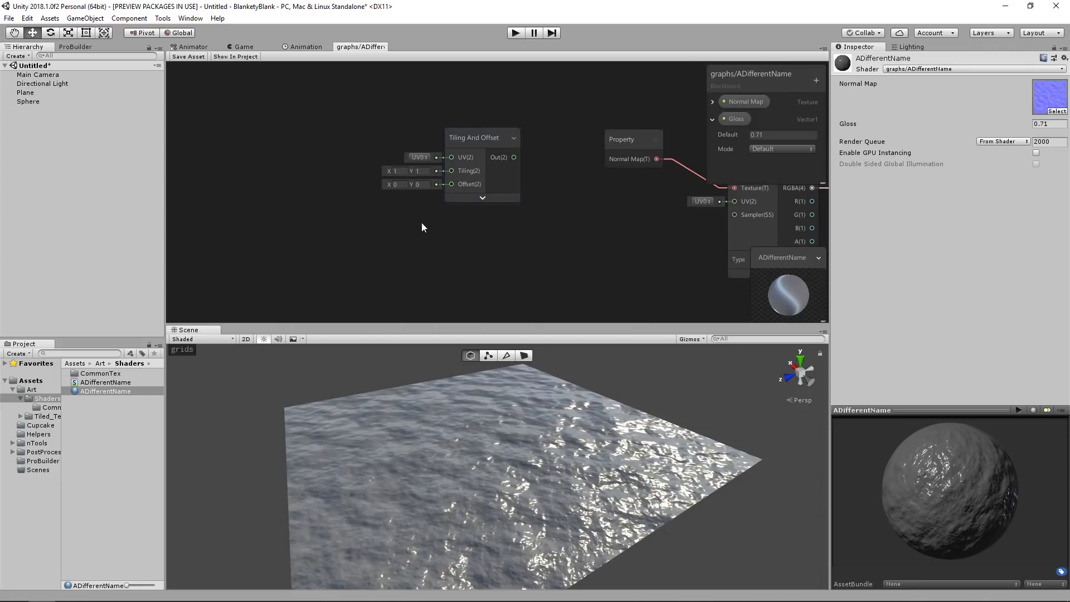
middle_click_drag(404, 218, 498, 221)
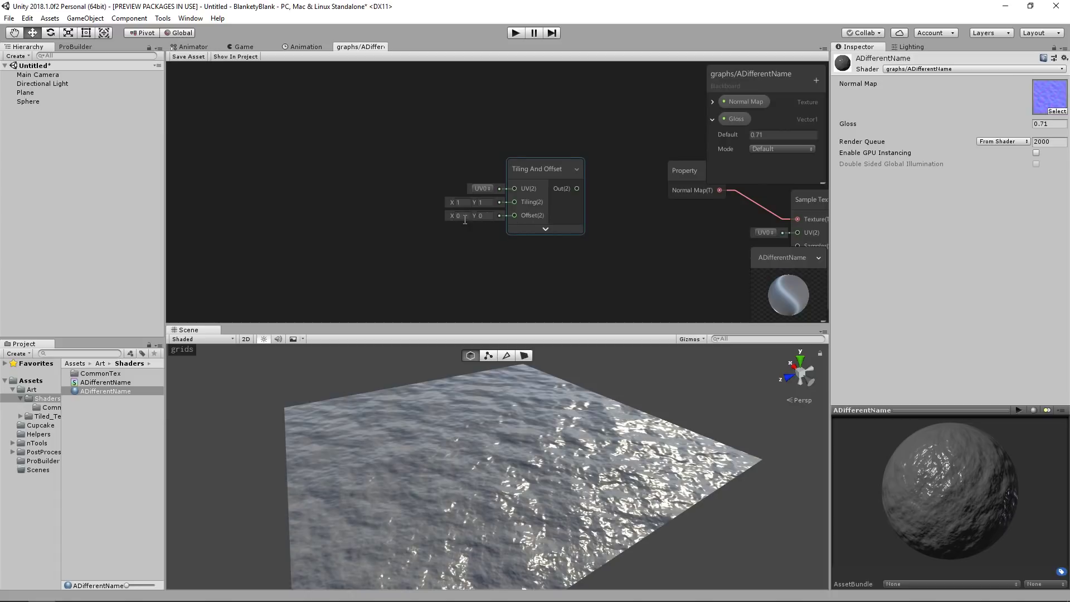
Add a Vector 2 node ahead of the Tiling And Offset node and set its Y value to 1
middle_click_drag(393, 191, 391, 201)
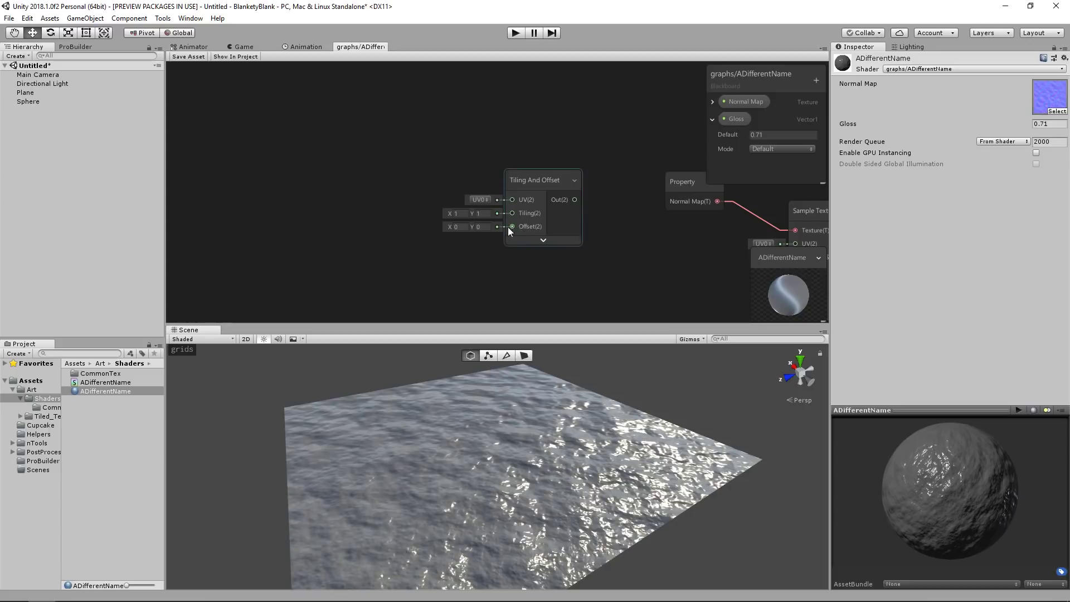
key("space")
type("v")
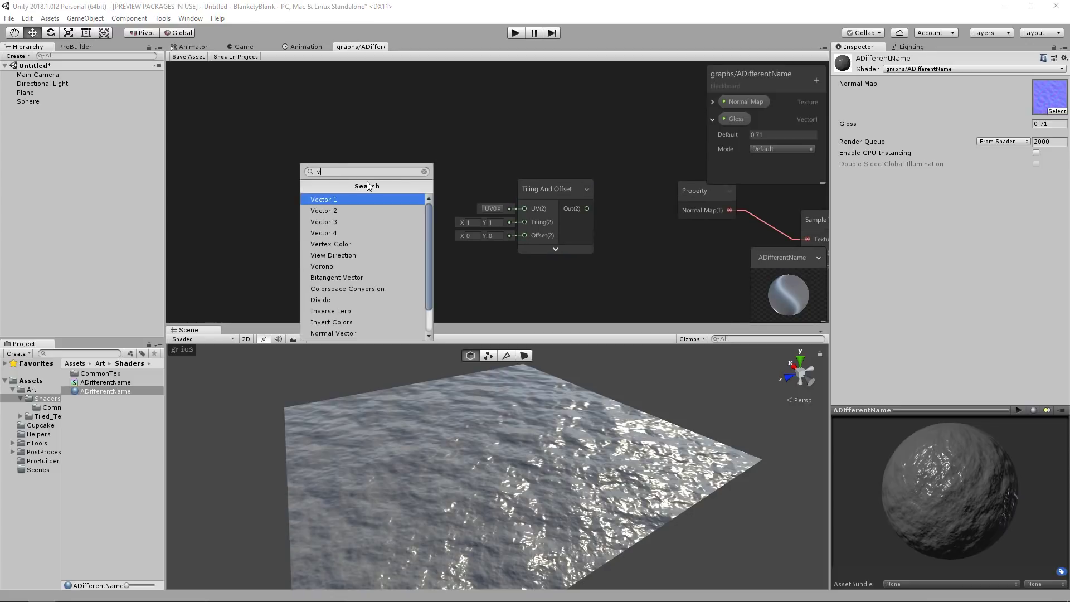
type("ec")
left_click(334, 211)
left_click_drag(386, 194, 373, 152)
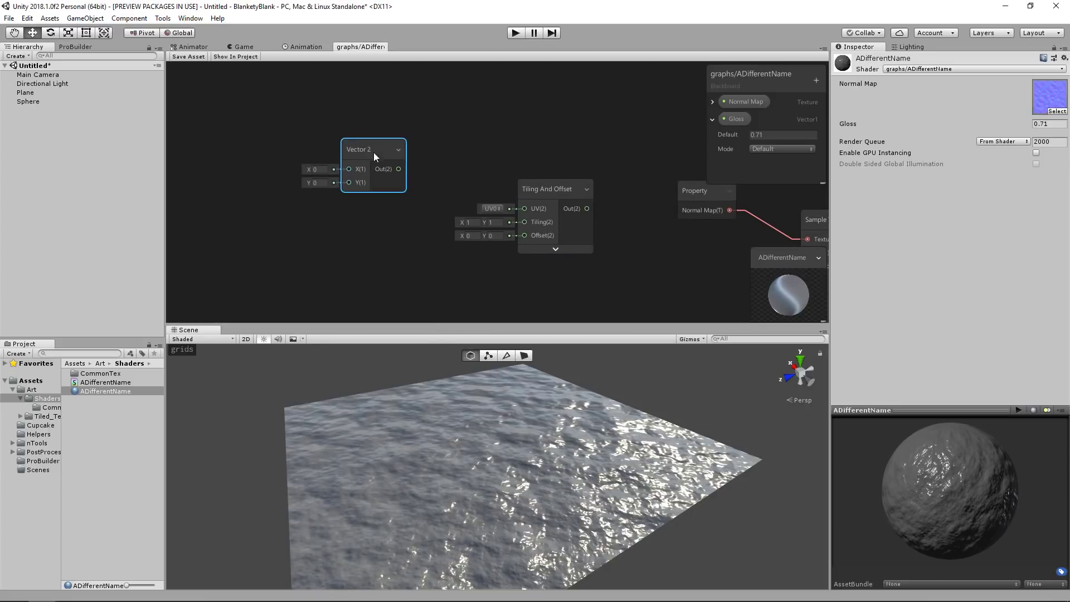
left_click(320, 185)
key("Return")
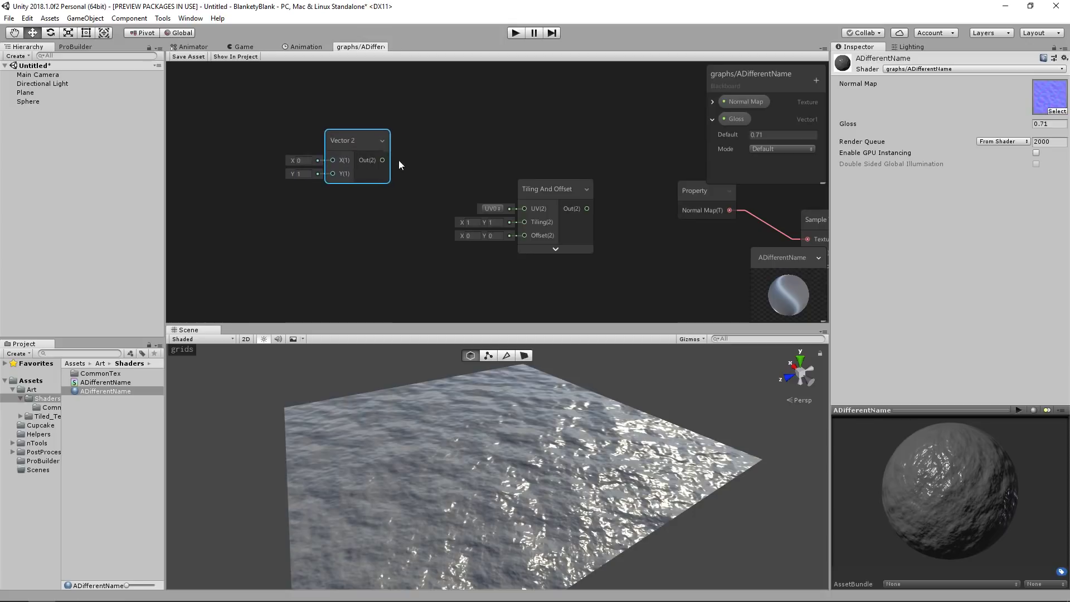
Try linking the Vector 2 output directly to the Tiling And Offset node's Offset input, and delete that link
left_click_drag(382, 160, 518, 236)
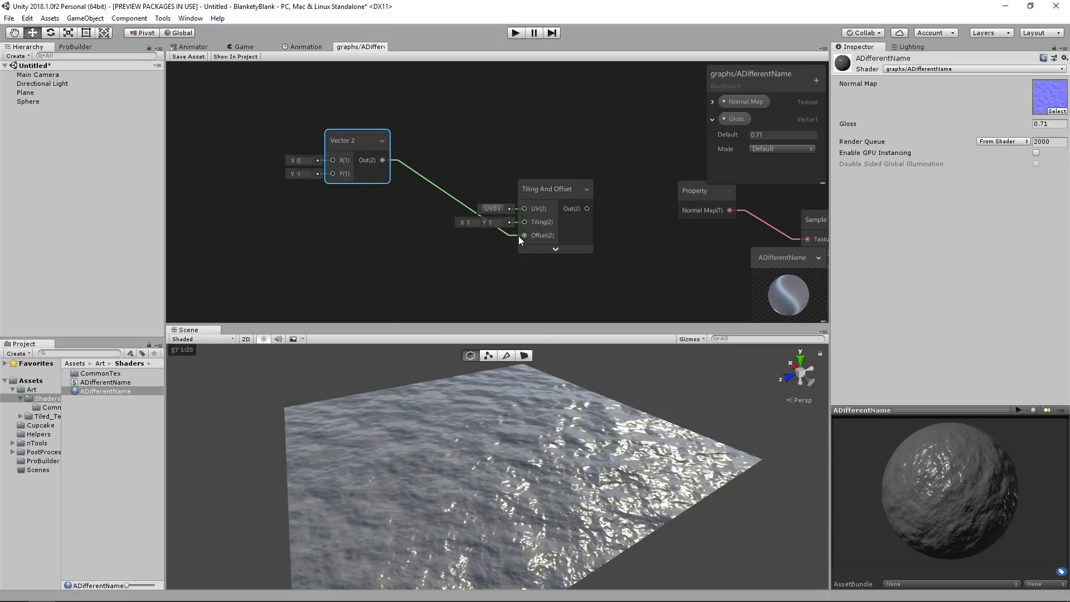
left_click_drag(356, 140, 353, 175)
left_click_drag(551, 188, 528, 165)
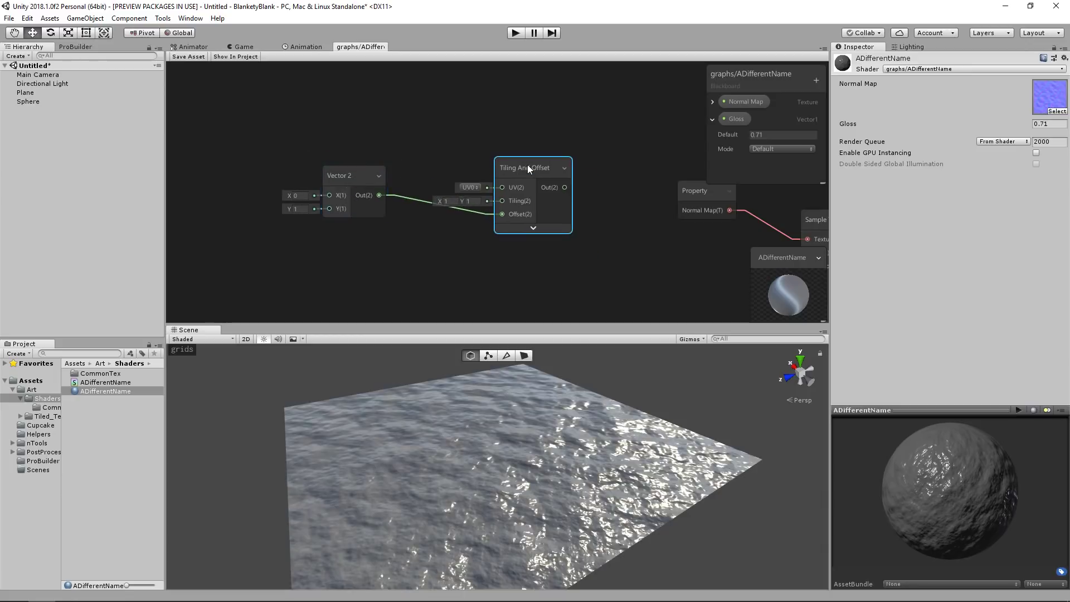
left_click(457, 245)
left_click(410, 196)
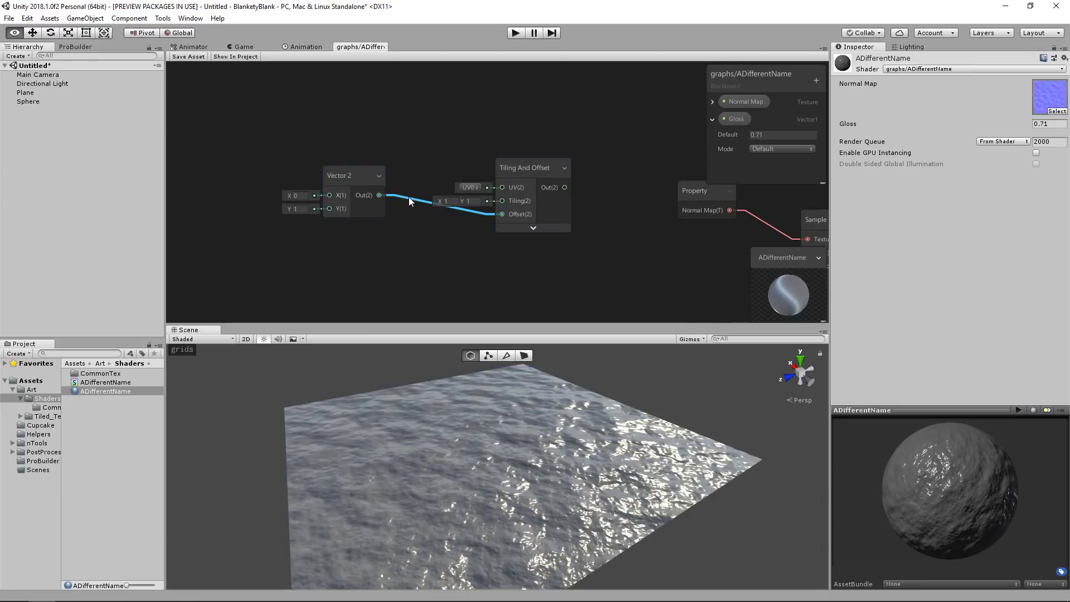
key("Delete")
Shift the Tiling And Offset and Vector 2 nodes slightly upward in the graph
left_click(510, 170)
left_click_drag(510, 170, 520, 144)
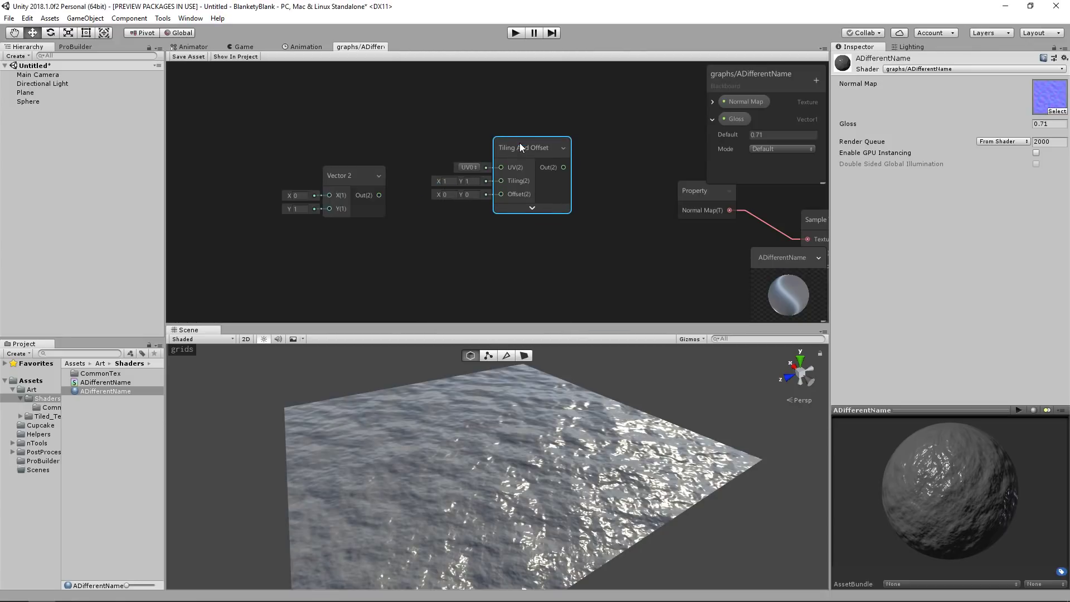
left_click_drag(349, 167, 353, 145)
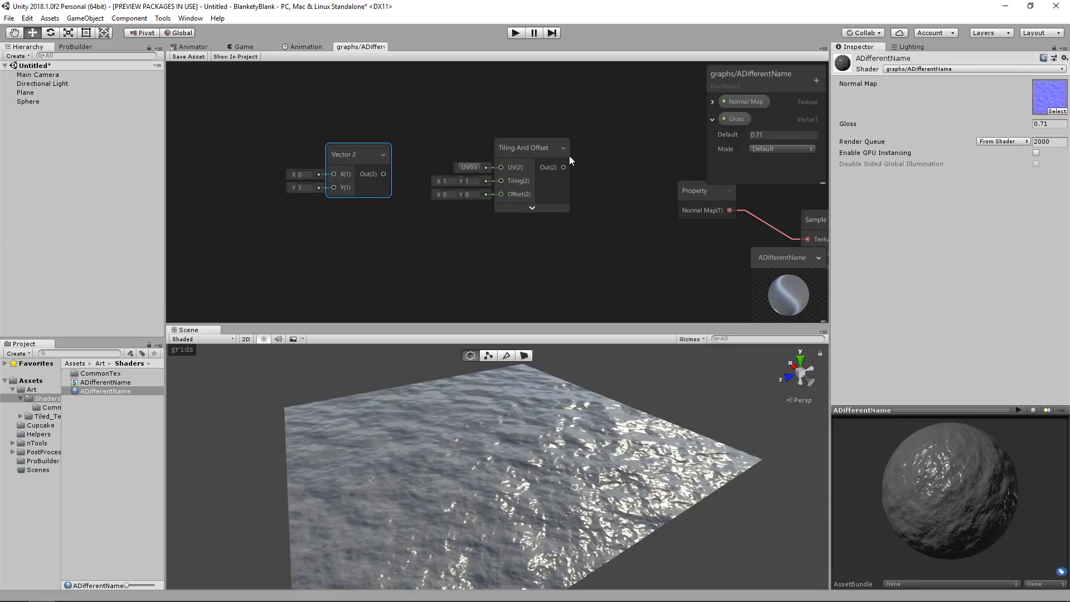
Add a Time node to the graph and place the Vector 2 node directly above it
middle_click_drag(733, 219, 526, 211)
scroll(347, 165, "down", 3)
middle_click_drag(376, 182, 416, 176)
left_click(407, 205)
scroll(390, 214, "up", 2)
middle_click_drag(287, 245, 327, 223)
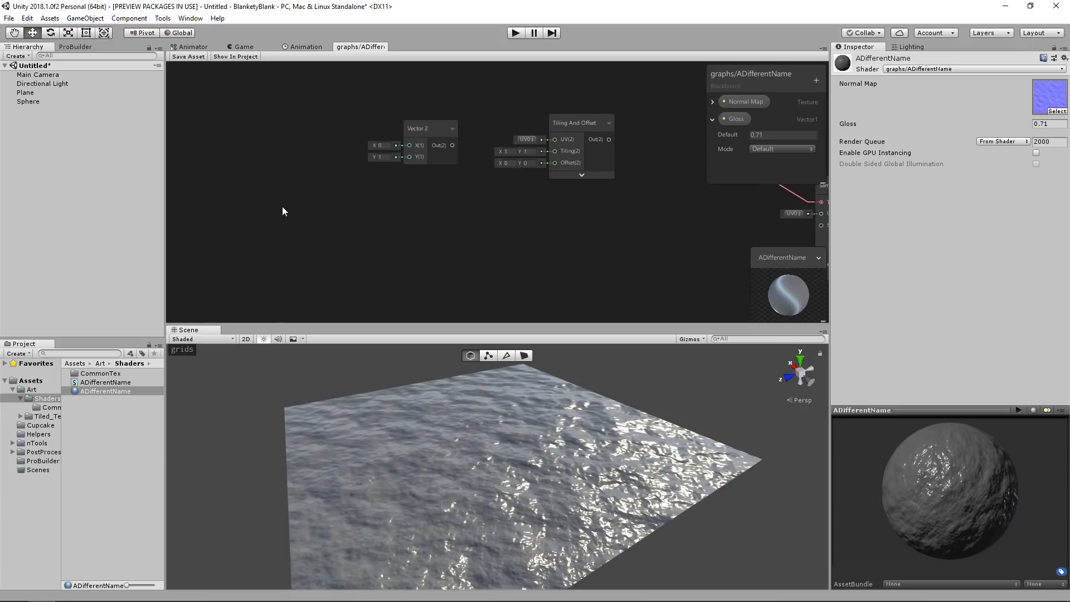
key("space")
type("time")
left_click(266, 214)
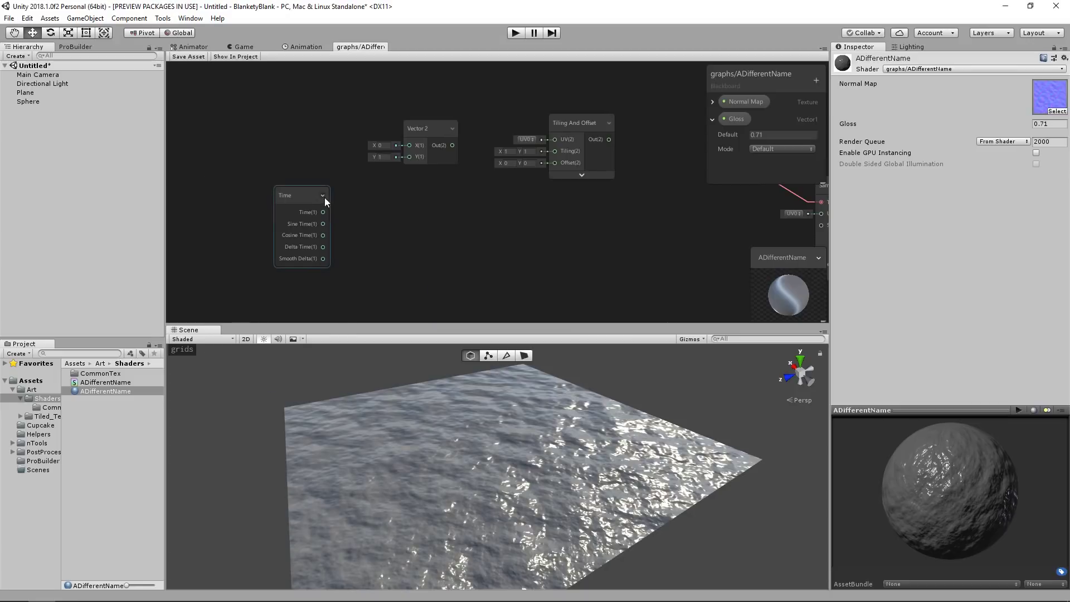
left_click_drag(433, 129, 298, 136)
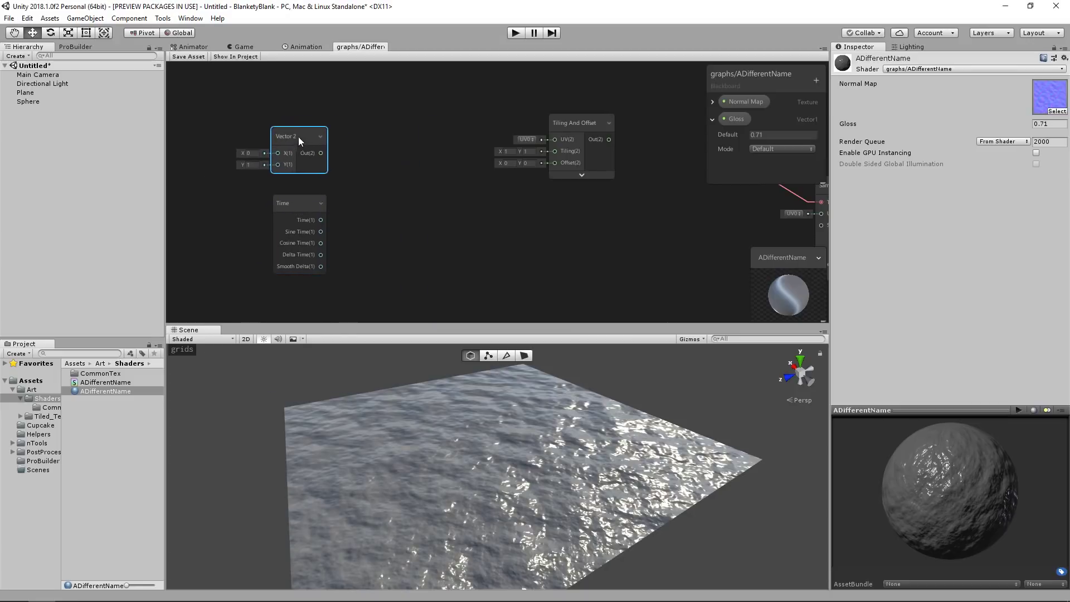
Add a Multiply node with its preview collapsed between the Vector 2 and Tiling And Offset nodes, spacing them apart
left_click(416, 213)
key("space")
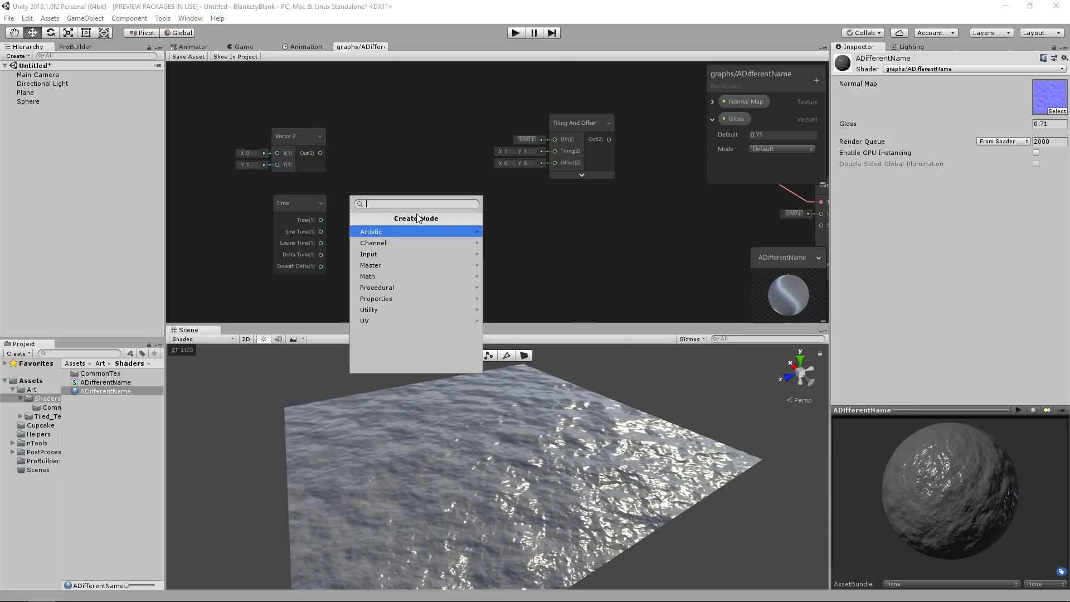
type("mul")
left_click(385, 232)
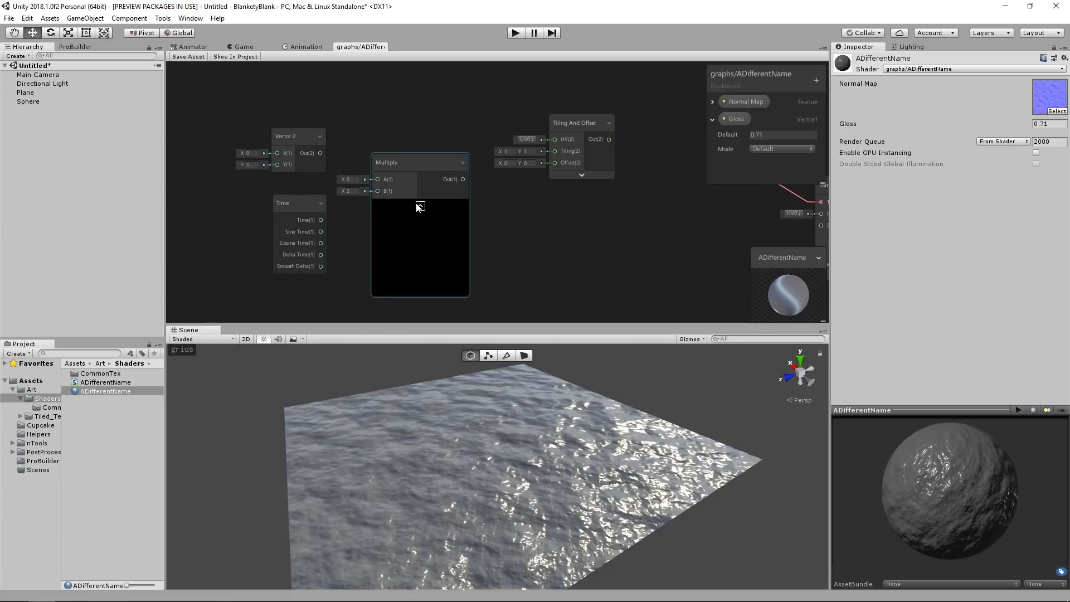
left_click(419, 204)
left_click_drag(389, 159, 430, 183)
left_click_drag(575, 124, 622, 120)
left_click_drag(433, 180, 441, 176)
Connect the Time output to the Multiply node's B input and the Vector 2 output to its A input
left_click_drag(301, 202, 417, 205)
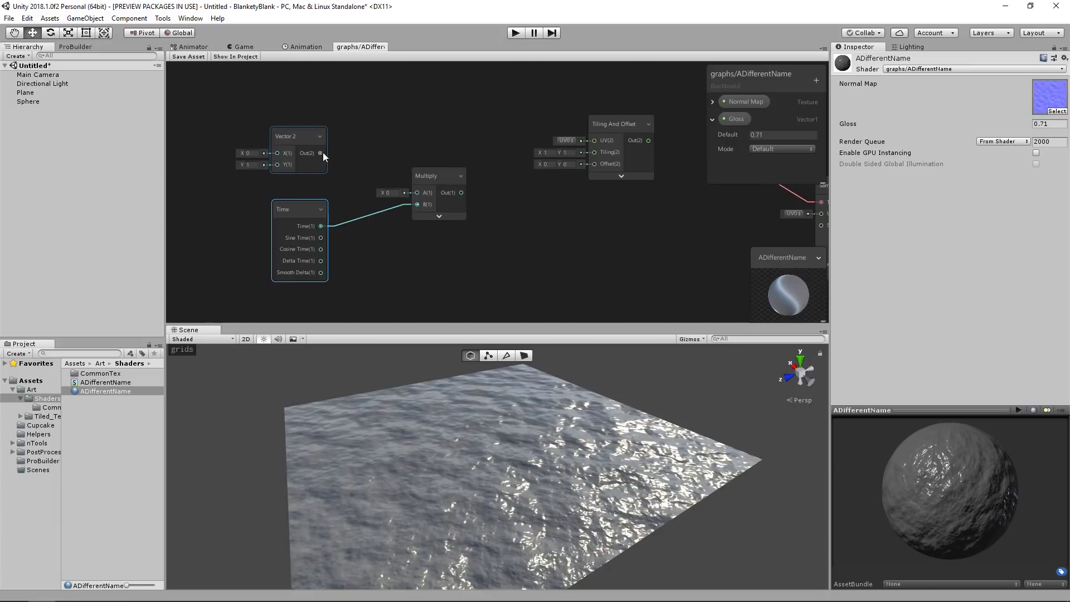
left_click_drag(321, 153, 396, 169)
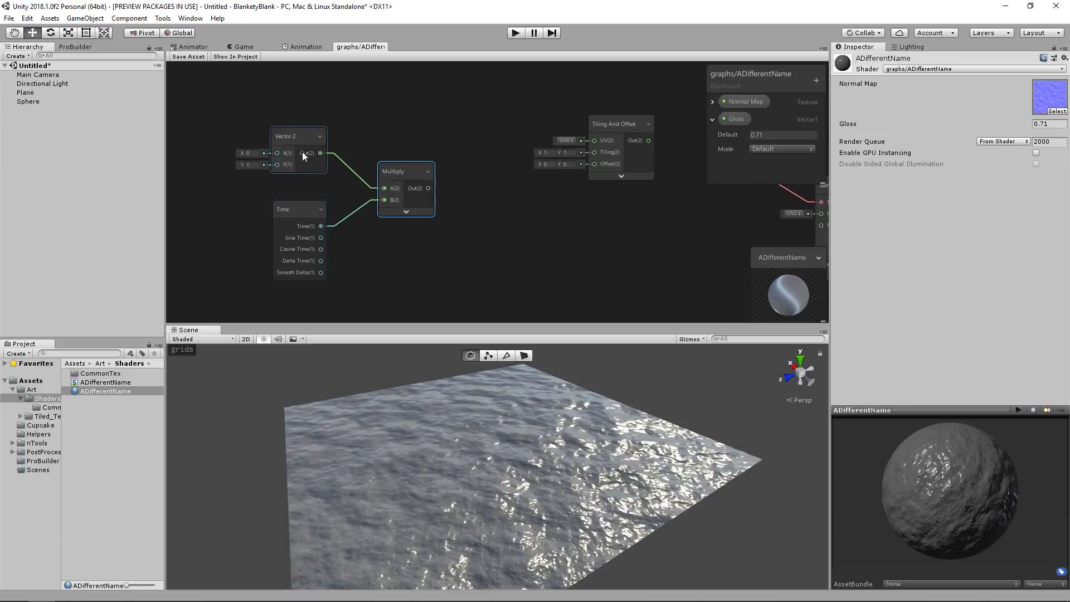
left_click_drag(305, 141, 304, 142)
left_click(247, 166)
left_click(248, 175)
left_click_drag(406, 179, 401, 178)
Route the Multiply output through the Tiling And Offset node's Offset into the Sample Texture 2D UV input and save the asset
left_click_drag(618, 125, 600, 131)
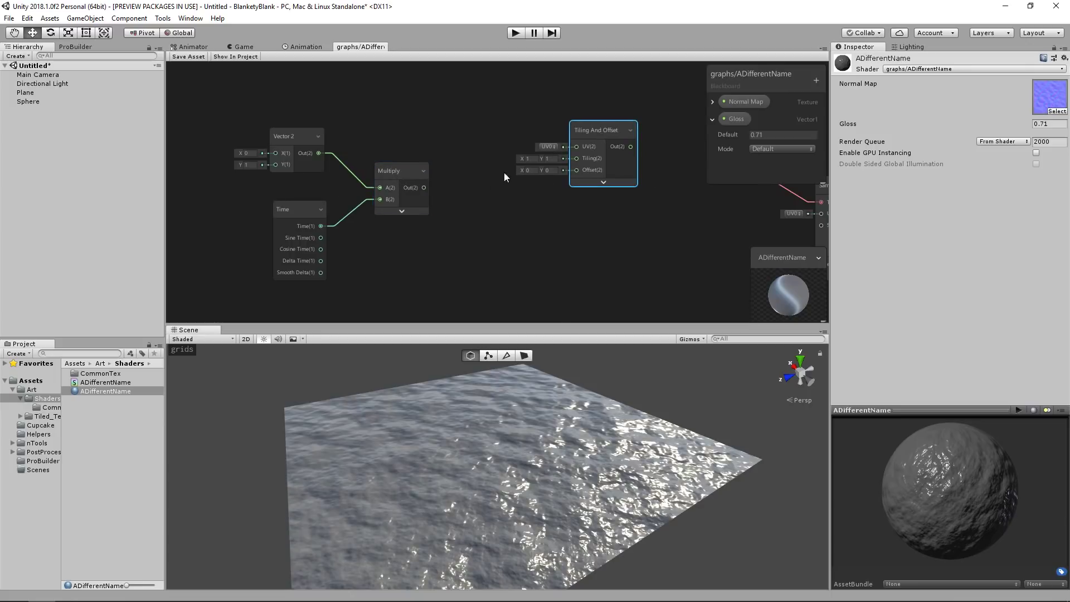
left_click_drag(424, 188, 577, 169)
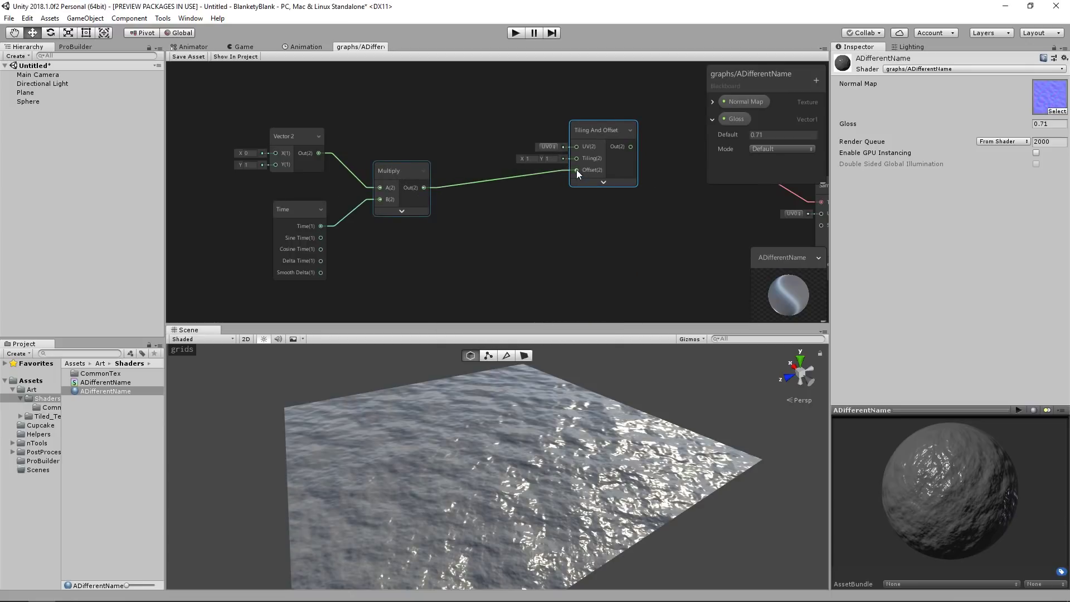
middle_click_drag(516, 203, 253, 209)
left_click_drag(370, 148, 557, 215)
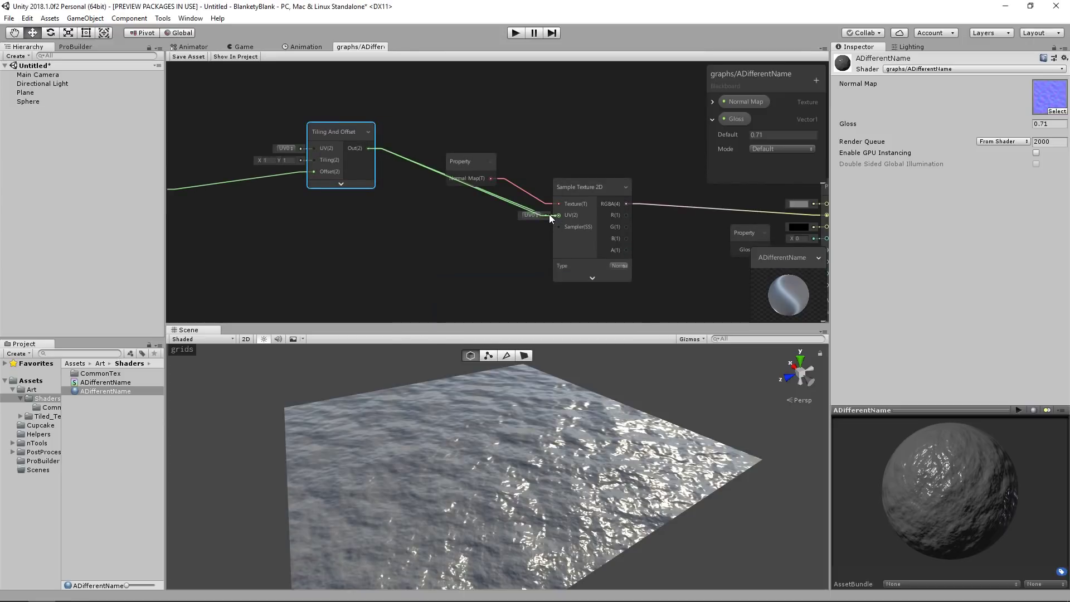
middle_click_drag(640, 240, 497, 215)
mouse_move(569, 202)
middle_mouse_down()
mouse_move(490, 189)
mouse_move(575, 194)
middle_mouse_up()
left_click(199, 59)
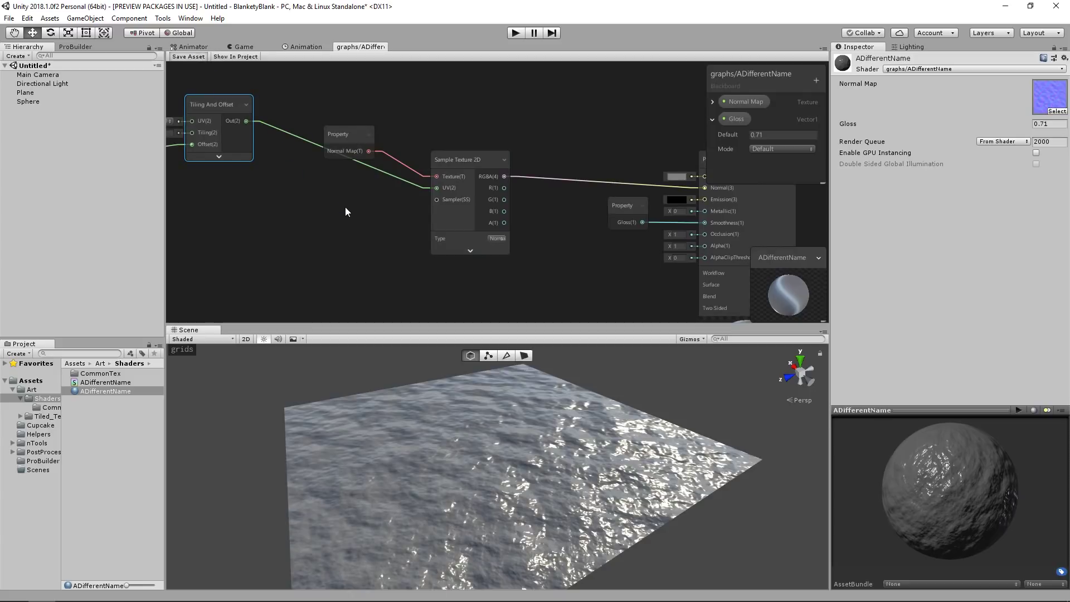
left_click_drag(573, 420, 473, 404, "alt")
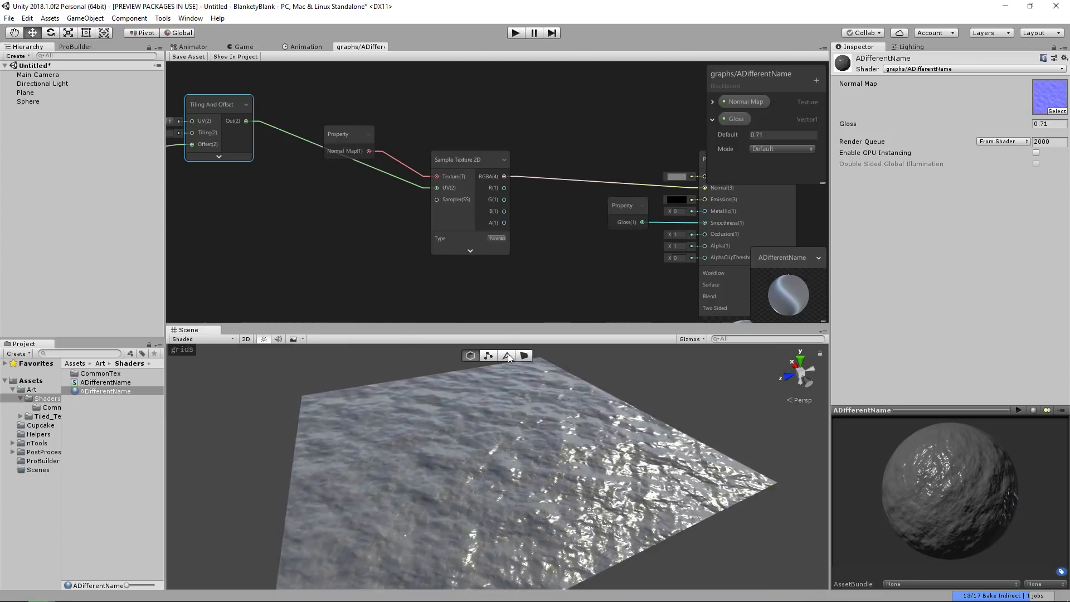
Move the Time node farther away from the Multiply node
middle_click_drag(370, 238, 436, 224)
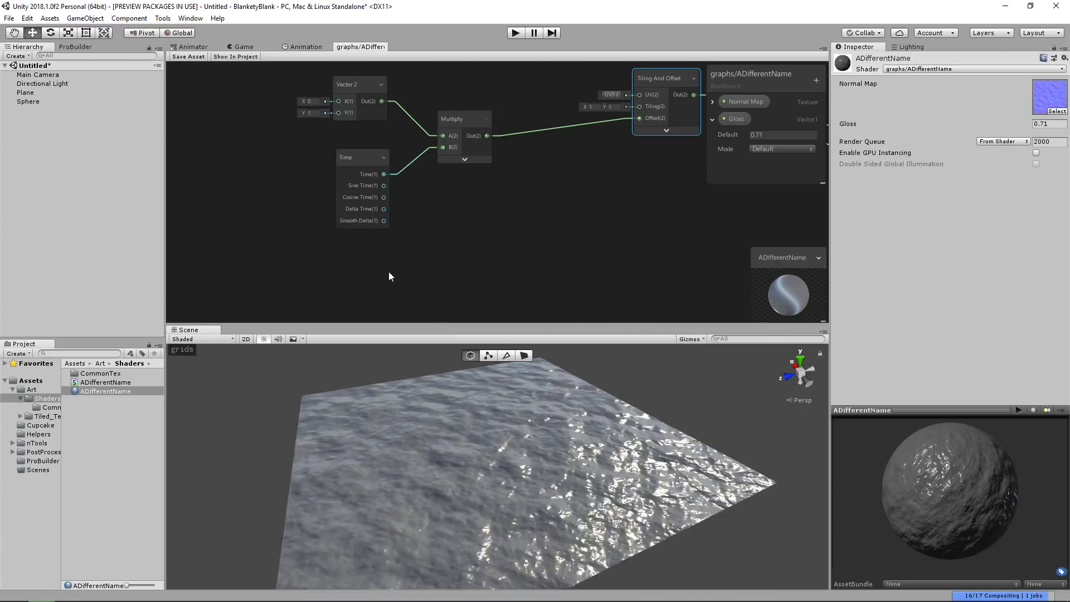
left_click_drag(364, 159, 315, 150)
left_click(347, 225)
middle_click_drag(399, 242, 426, 244)
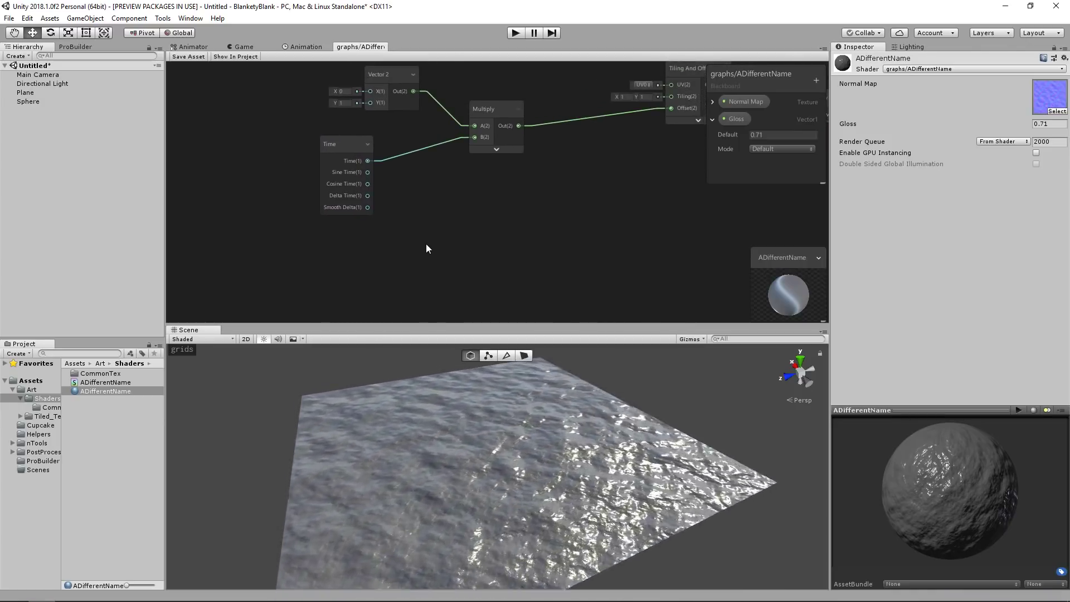
key("space")
type("mu")
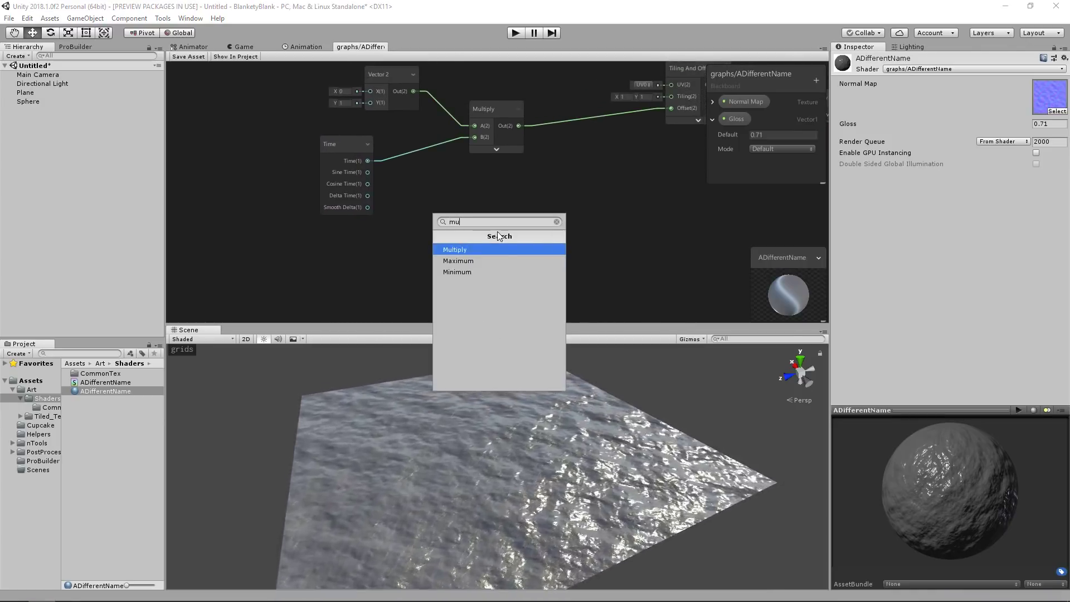
left_click(469, 250)
left_click_drag(480, 229, 534, 232)
key("Delete")
Duplicate the Multiply node, place the copy below the original, and connect the Time output to the copy's A input
left_click(497, 111)
key("ctrl+d")
left_click_drag(506, 124, 477, 201)
left_click_drag(370, 163, 469, 197)
left_click_drag(295, 261, 379, 187)
left_click(426, 190)
middle_click_drag(425, 189, 526, 199)
left_click_drag(343, 144, 357, 150)
Add a Vector 1 node and place it below the Time node
middle_click_drag(421, 230, 435, 203)
left_click(403, 248)
key("space")
type("vector")
left_click(328, 258)
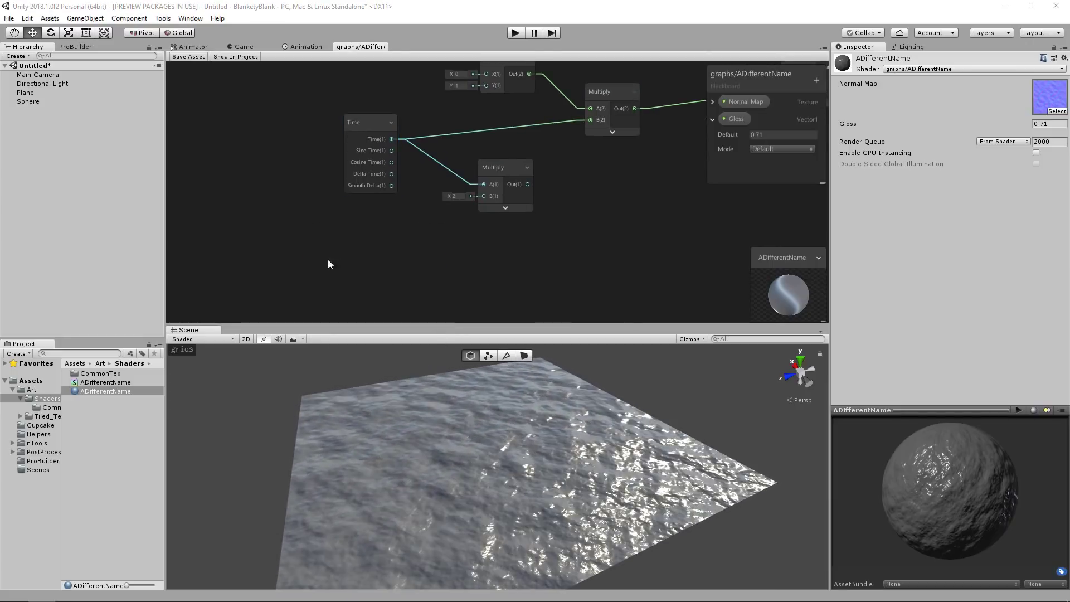
left_click_drag(387, 243, 372, 226)
Convert the Vector 1 node to a property named Pan Speed with a default value of 0.1
right_click(369, 226)
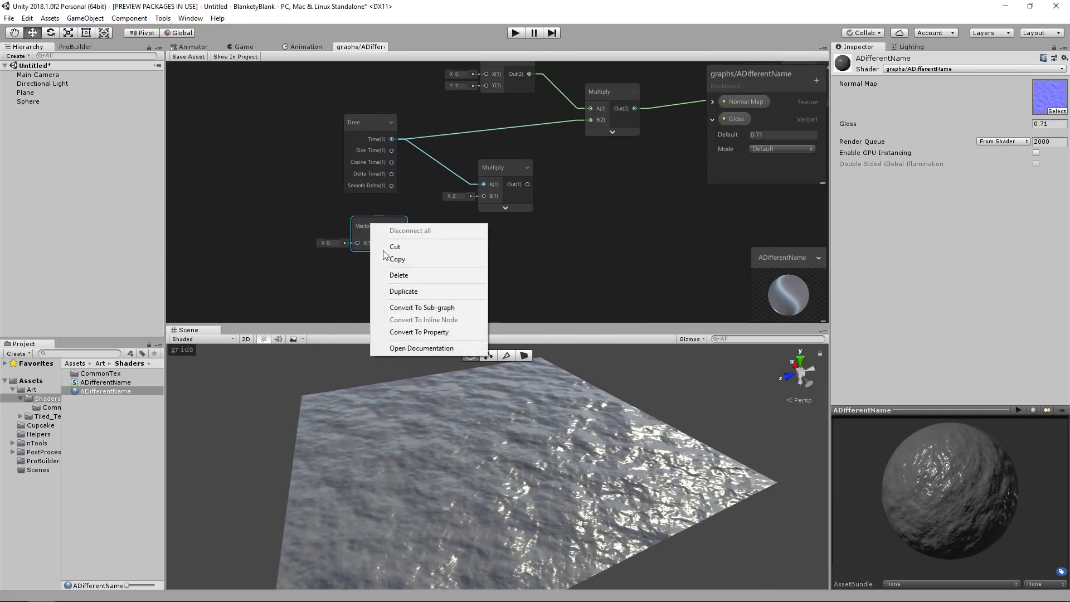
left_click(405, 334)
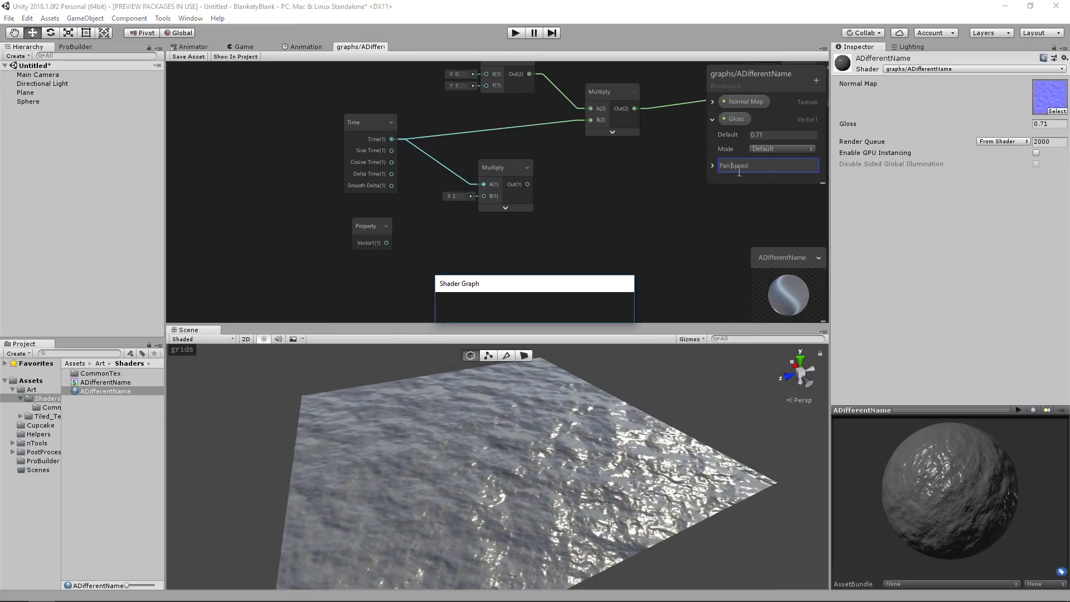
left_click(713, 165)
scroll(764, 159, "down", 1)
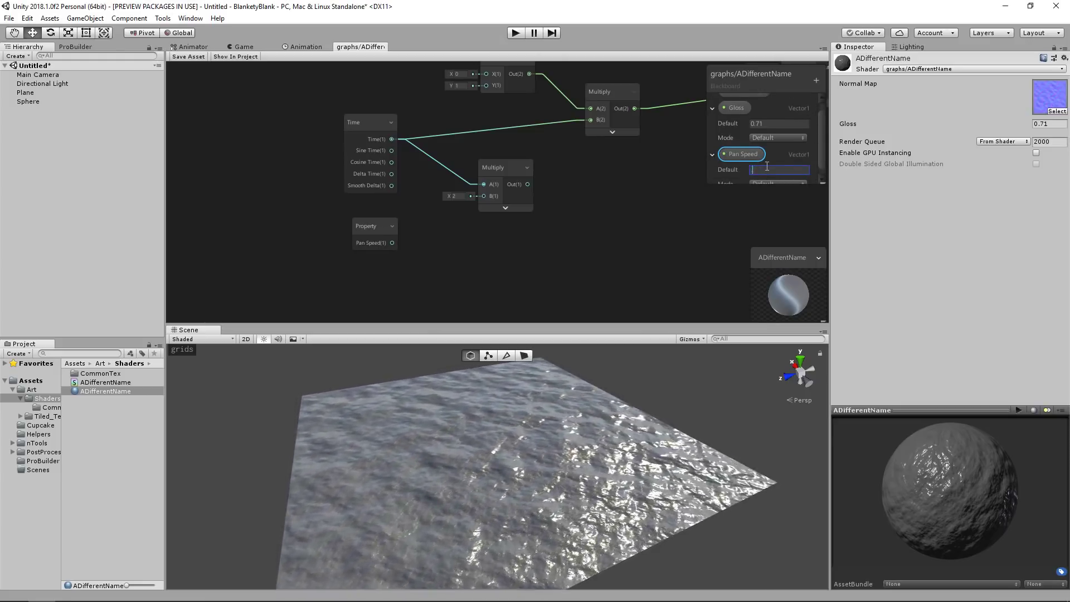
Route Pan Speed through the duplicated Multiply node into the first Multiply node's B input and save the asset
left_click_drag(487, 209, 483, 198)
middle_click_drag(482, 198, 354, 238)
left_click_drag(402, 224, 463, 160)
left_click(383, 208)
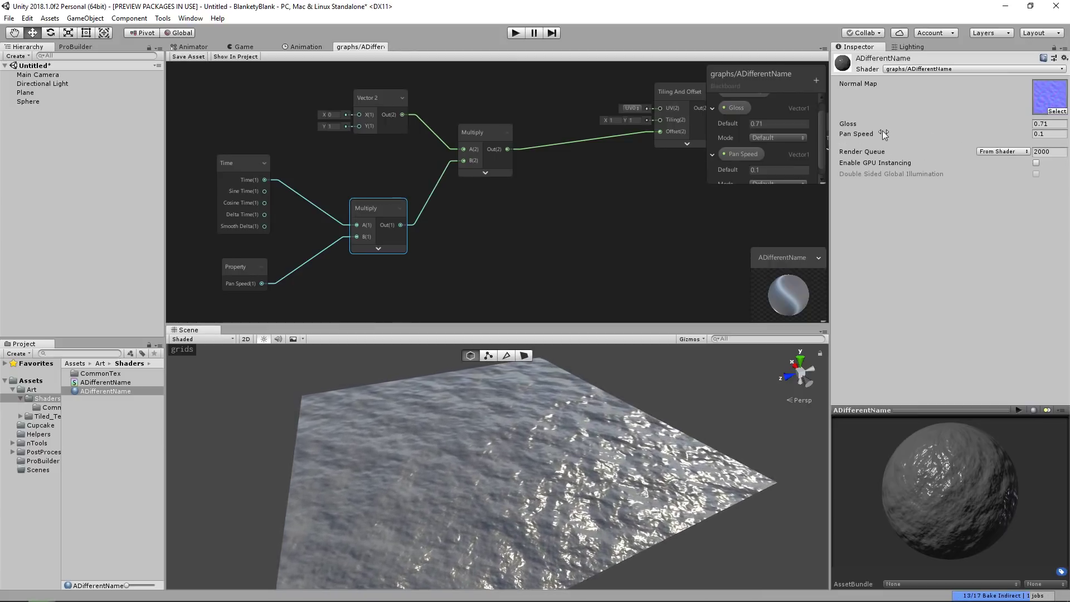
Test the material's Pan Speed at values up to about 1.9 and set it back to 0.1
left_click_drag(884, 134, 1004, 138)
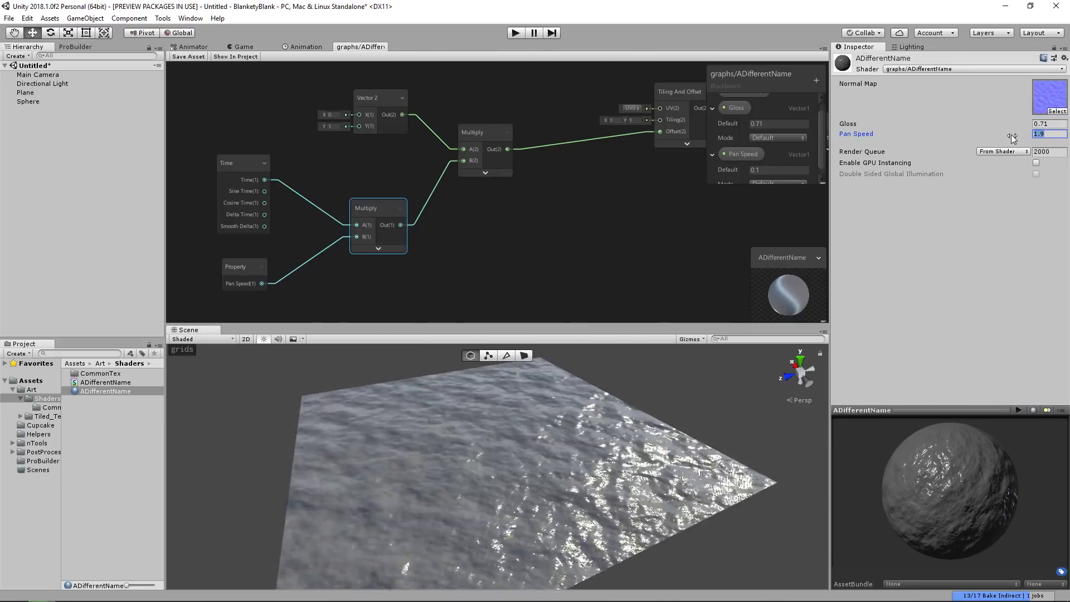
type("0.1")
key("Tab")
Move the Normal Map property node above the link between the Tiling And Offset and Sample Texture 2D nodes
middle_click_drag(546, 235, 362, 261)
left_click(584, 234)
scroll(518, 234, "down", 3)
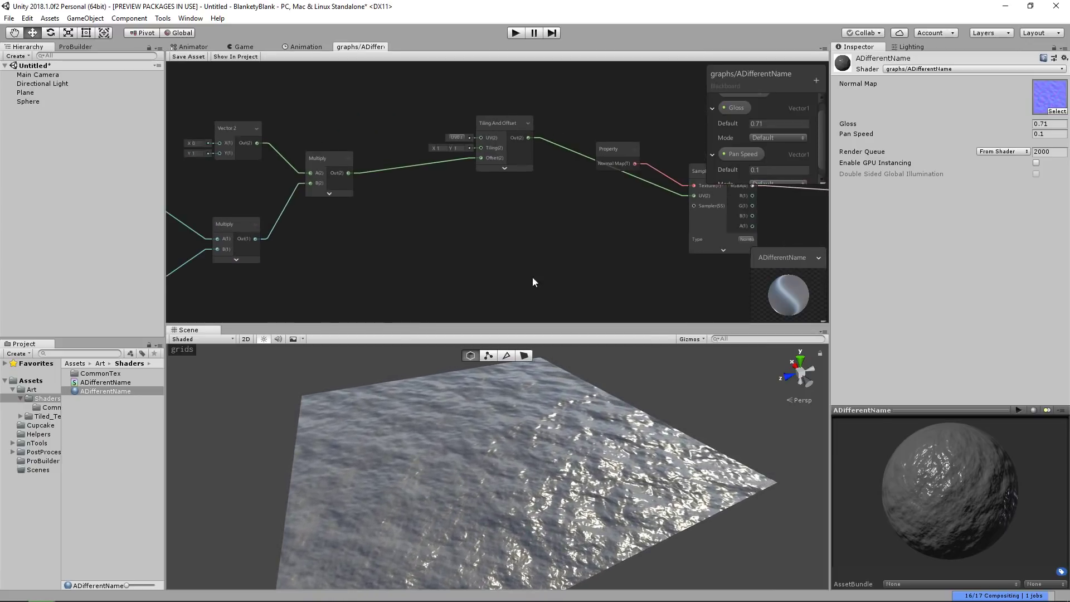
left_click(515, 169)
left_click(600, 168)
middle_click_drag(598, 176, 554, 230)
left_click(554, 230)
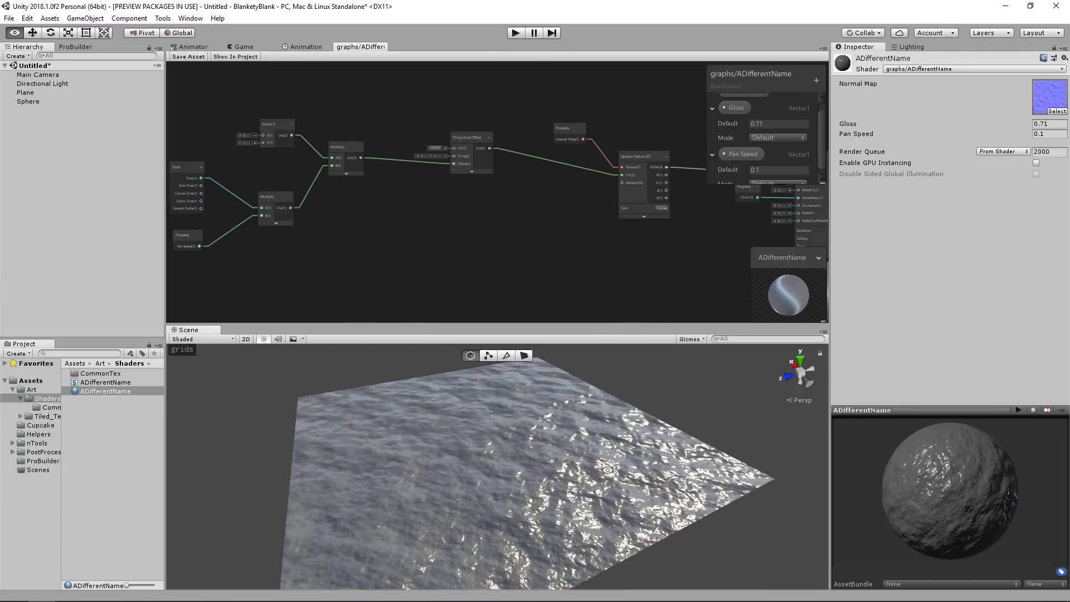
Examine the panning water surface on the plane from several angles
left_click_drag(511, 367, 534, 440, "alt")
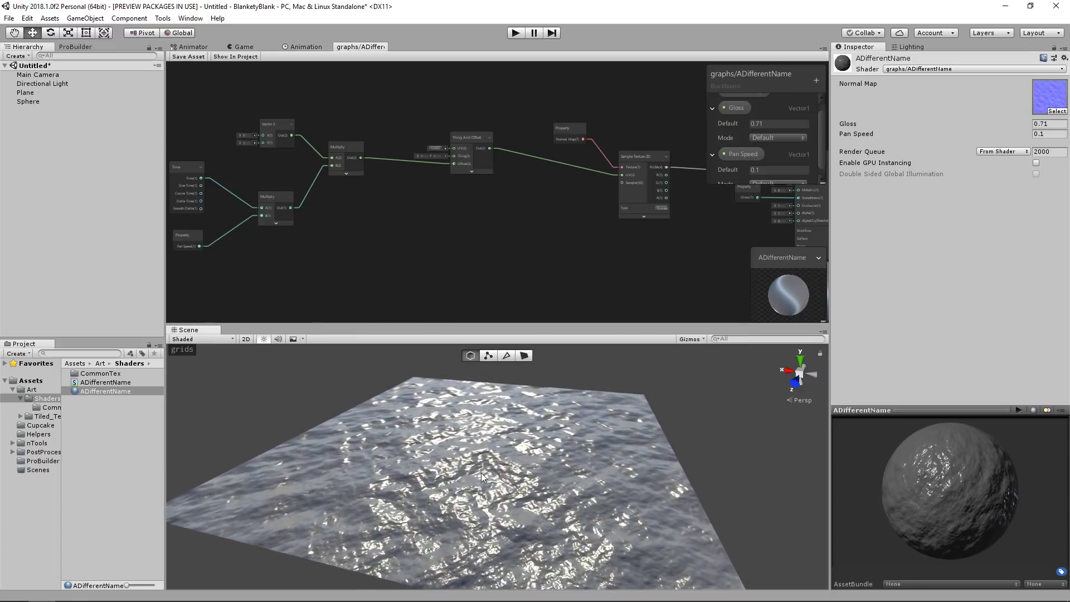
left_click_drag(480, 473, 395, 512, "alt")
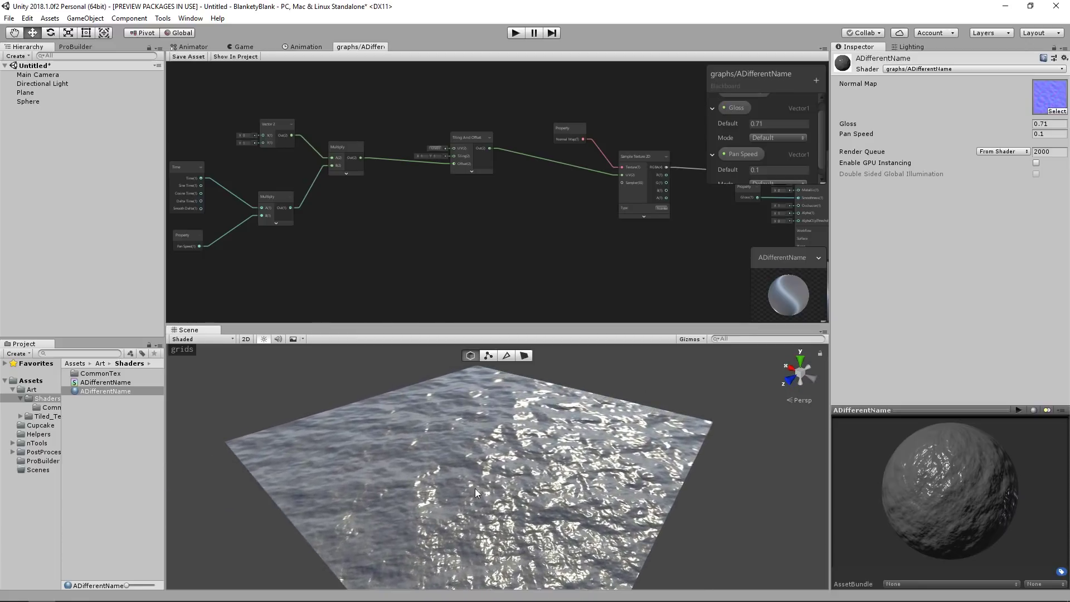
middle_click_drag(447, 203, 548, 204)
scroll(548, 200, "up", 5)
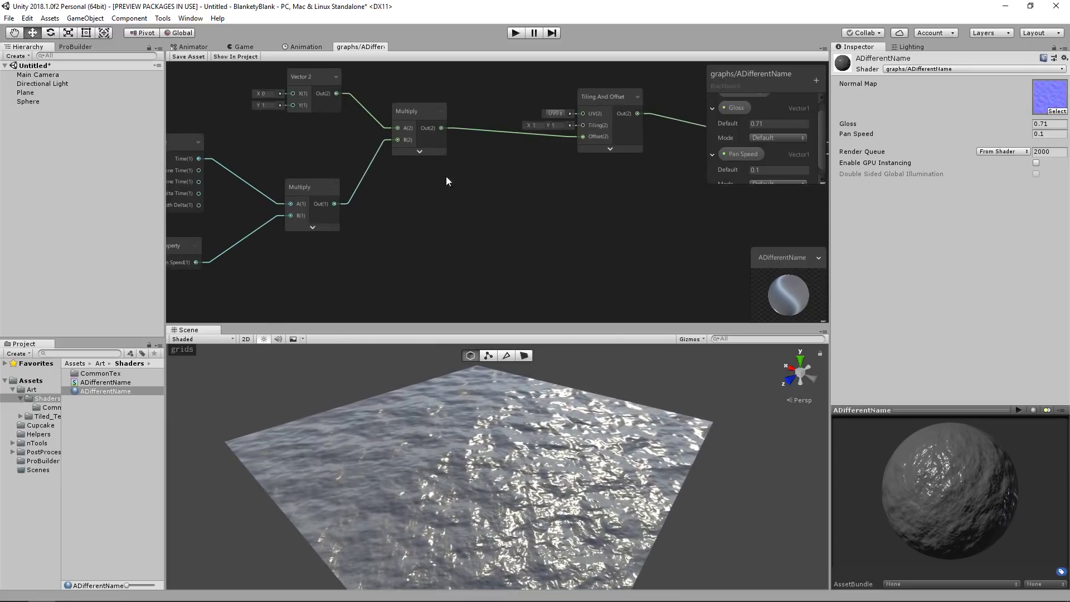
Move the Tiling And Offset node slightly up so it lines up with the output of the Multiply node
left_click_drag(574, 152, 564, 141)
left_click(507, 181)
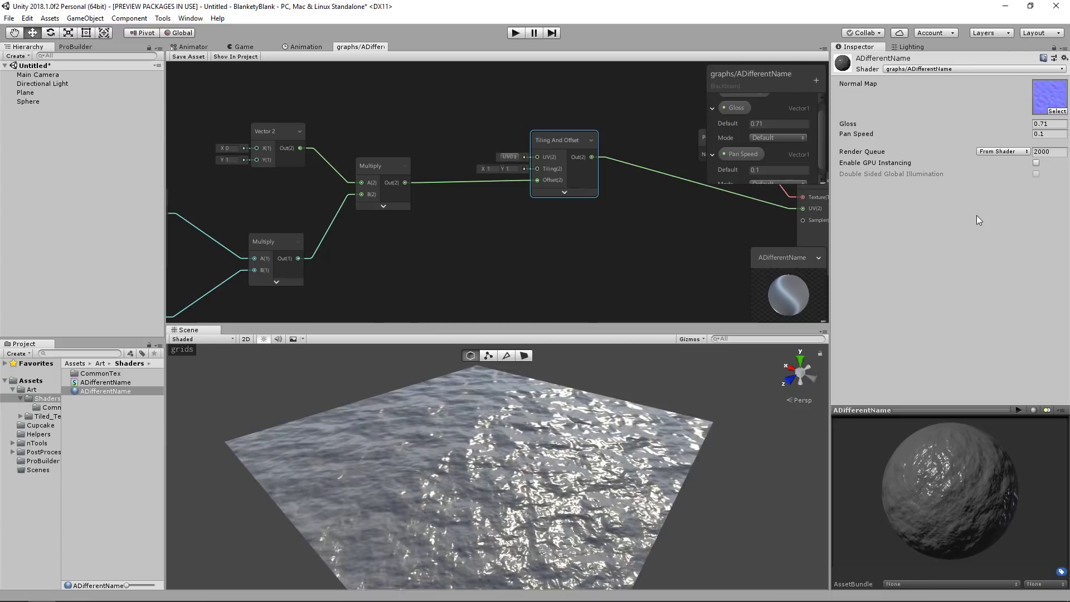
middle_click_drag(530, 244, 546, 250)
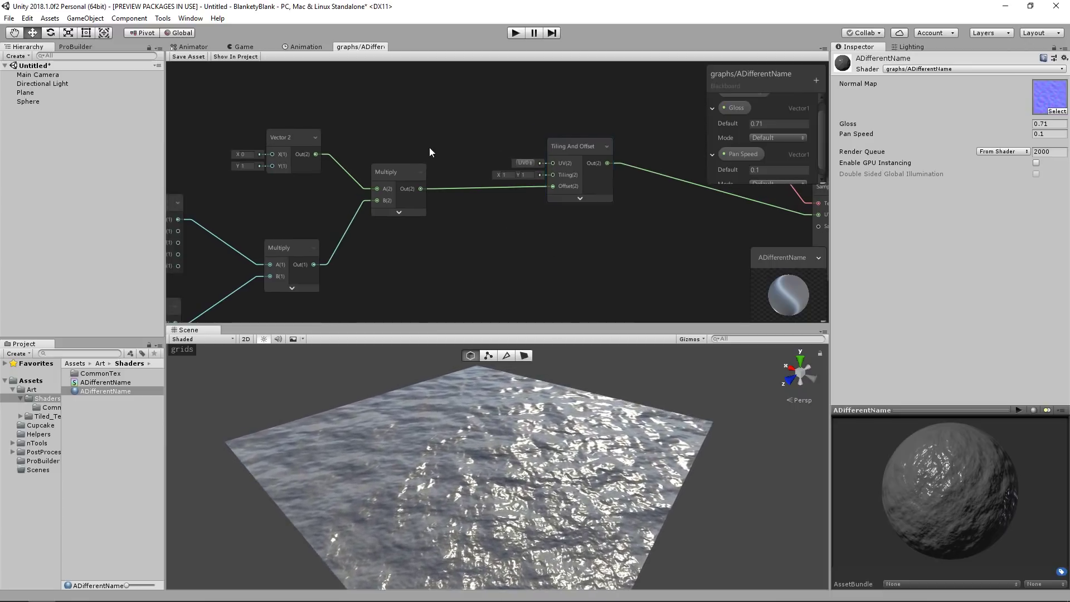
Examine the node chain from Time and Pan Speed through the Multiply nodes to Tiling And Offset
middle_click_drag(393, 128, 516, 200)
scroll(517, 198, "down", 3)
scroll(537, 195, "up", 4)
middle_click_drag(376, 152, 452, 159)
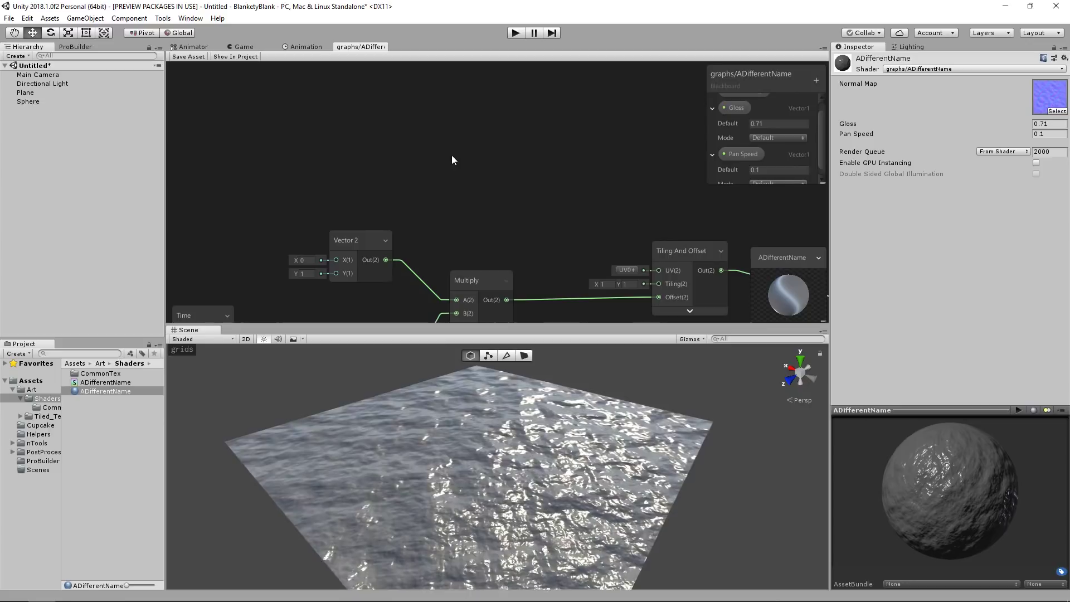
middle_click_drag(577, 166, 492, 78)
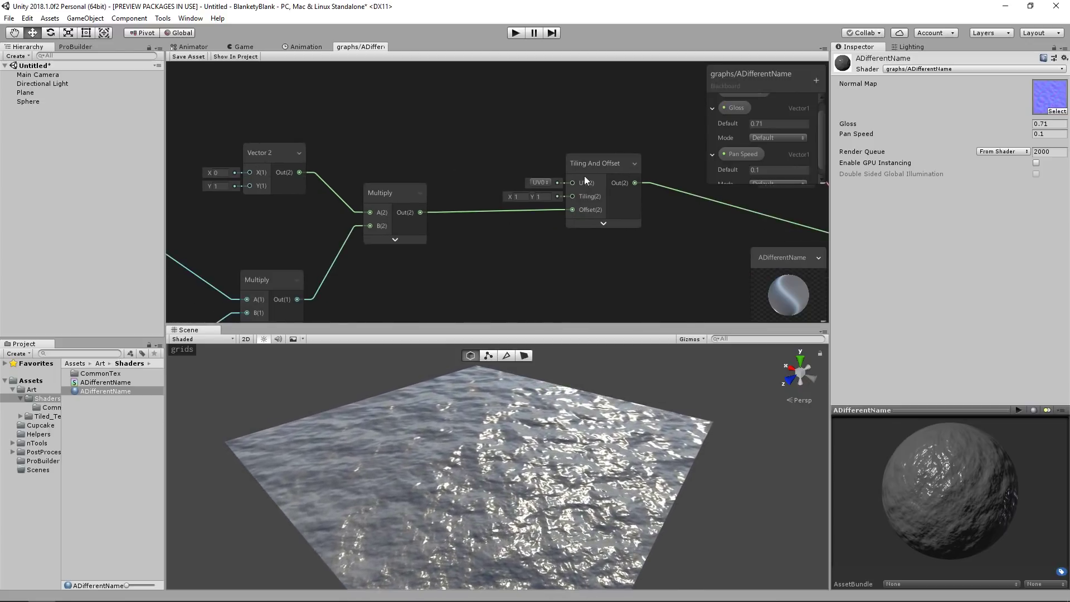
scroll(540, 263, "down", 2)
middle_click_drag(536, 248, 541, 206)
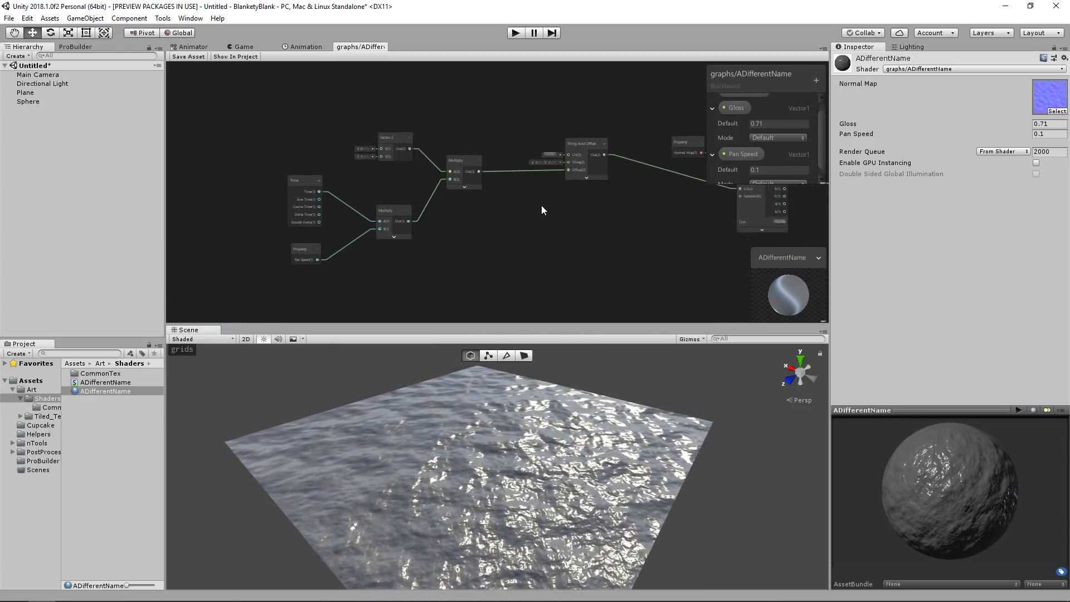
scroll(541, 205, "down", 1)
scroll(487, 208, "up", 1)
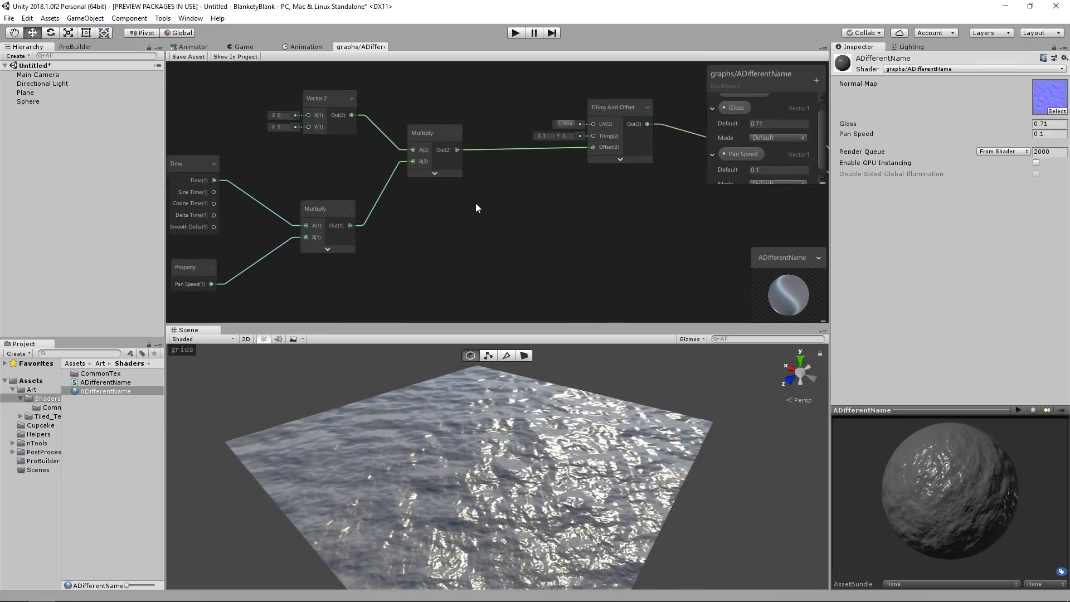
mouse_move(489, 209)
middle_mouse_down()
mouse_move(506, 206)
mouse_move(492, 201)
middle_mouse_up()
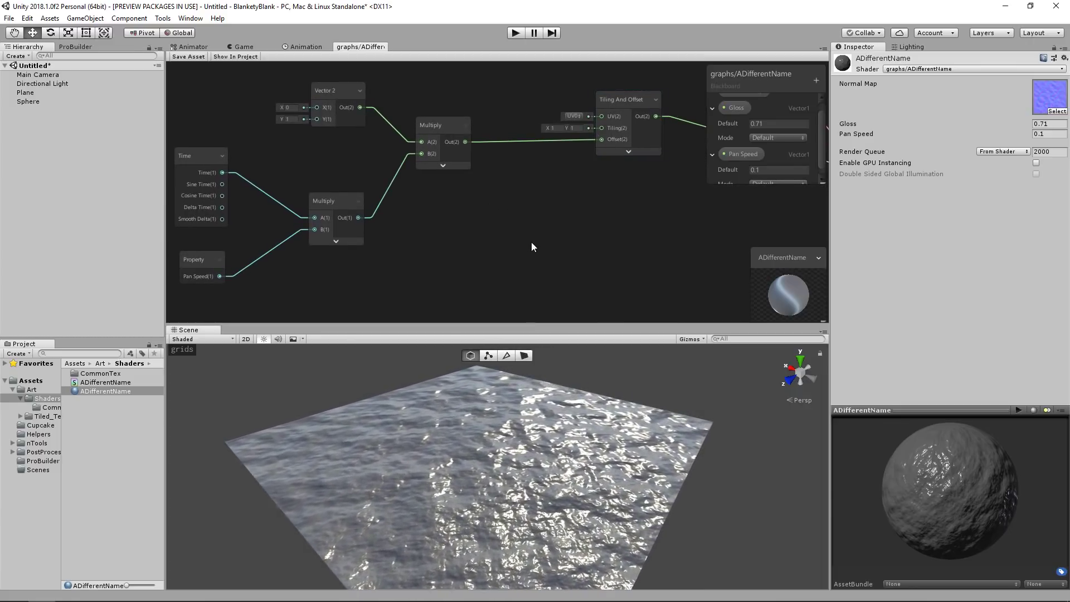
Duplicate the Sample Texture 2D node and place the copy below the original
middle_click_drag(597, 247, 506, 201)
middle_click_drag(616, 161, 531, 107)
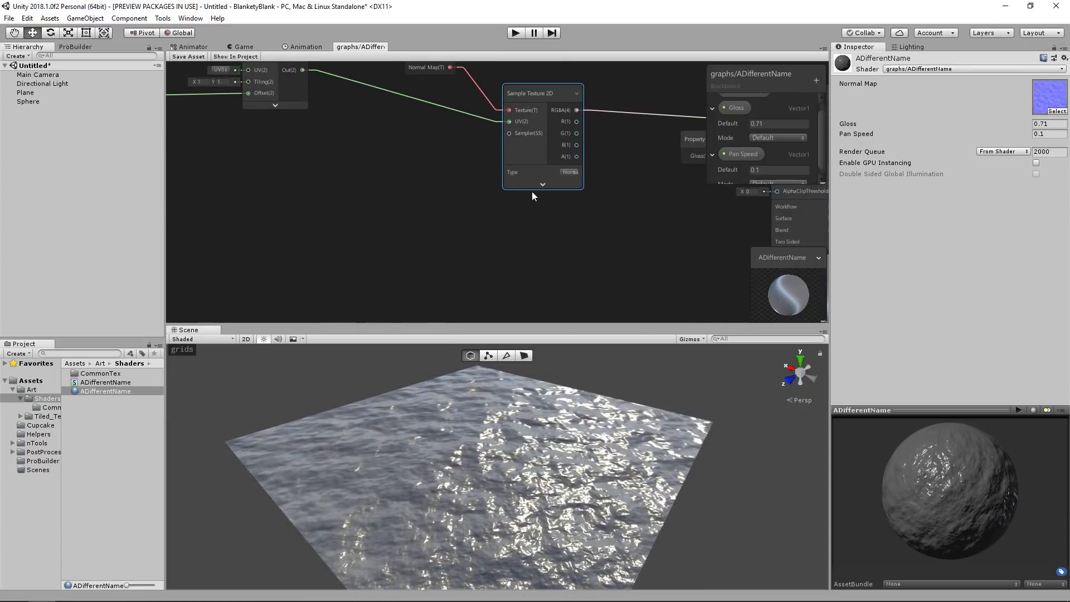
key("ctrl+d")
left_click_drag(547, 113, 540, 235)
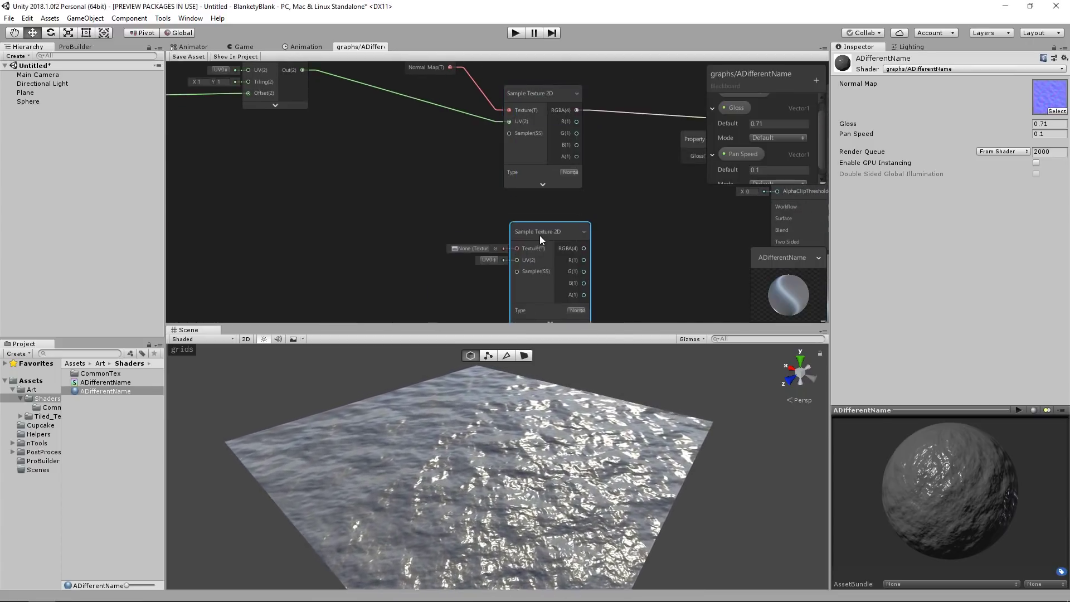
Place the Normal Map property between the two Sample Texture 2D nodes and connect it to the duplicate's Texture input
left_click_drag(433, 73, 411, 198)
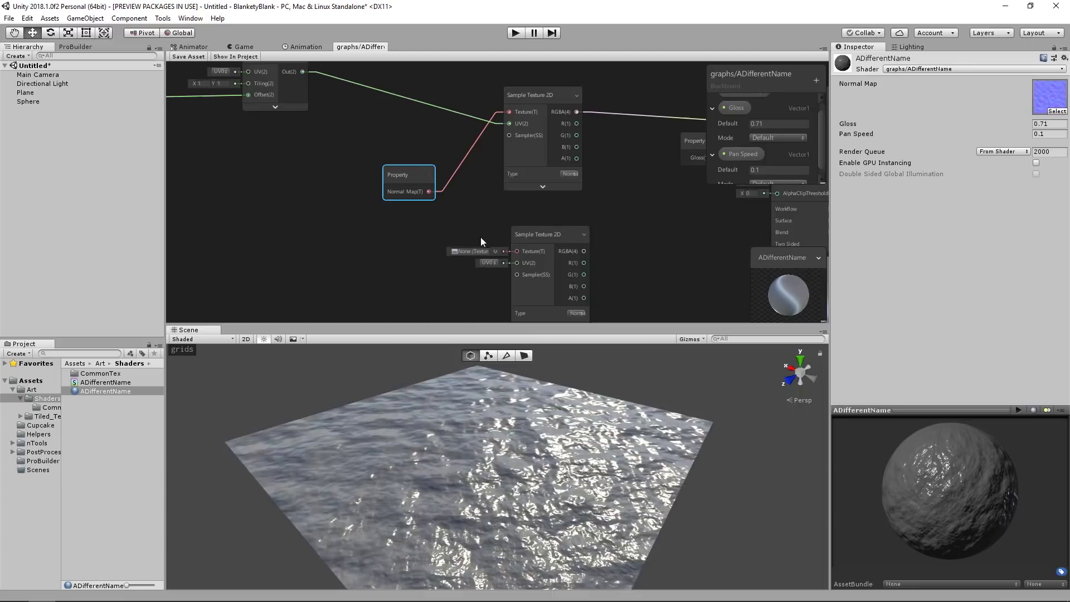
middle_click_drag(411, 198, 380, 158)
left_click_drag(397, 152, 494, 194)
middle_click_drag(426, 97, 437, 144)
left_click_drag(484, 239, 534, 231, "alt")
left_click_drag(407, 122, 536, 229)
middle_click_drag(545, 155, 486, 143)
left_click(484, 145)
Move the Tiling And Offset node closer to the Multiply node that feeds its Offset
left_click(365, 193)
scroll(366, 193, "down", 3)
middle_click_drag(366, 192, 512, 211)
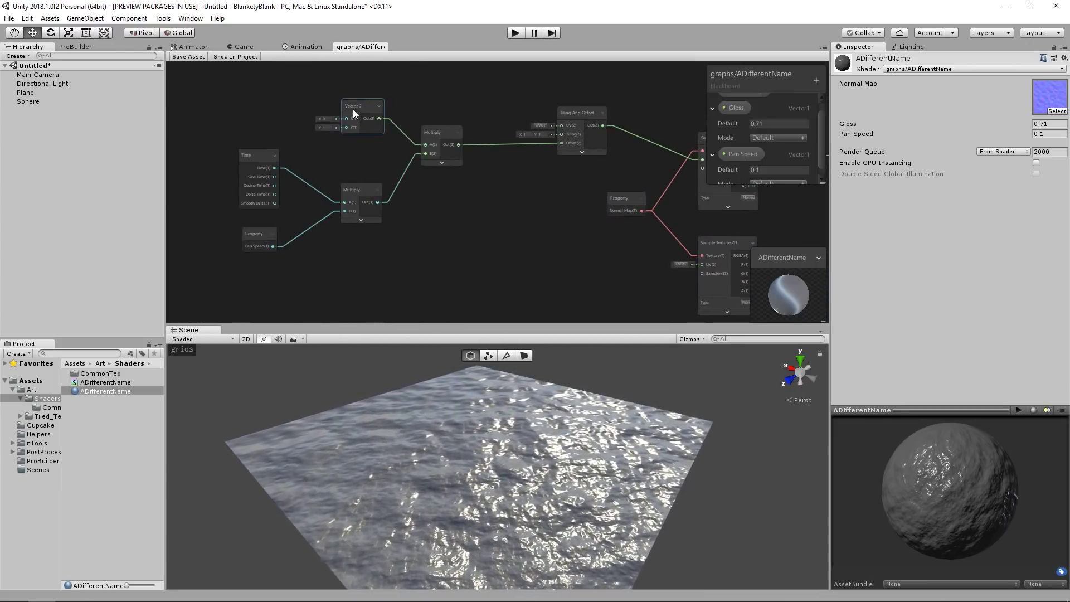
left_click_drag(585, 122, 538, 139)
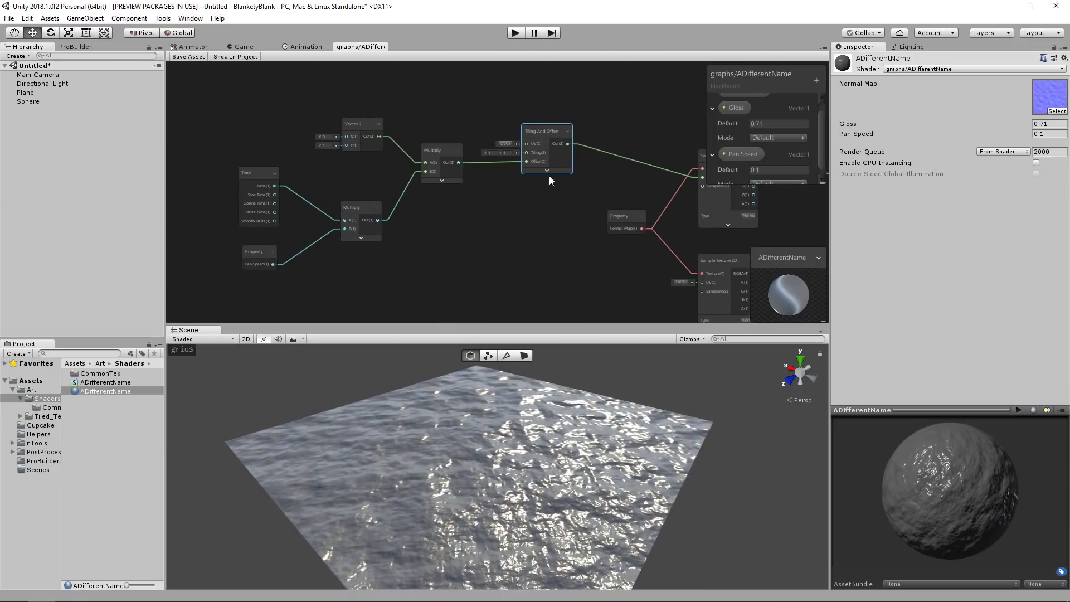
Set the Tiling And Offset node's Tiling to X 0.25 and Y 0.25
scroll(429, 185, "up", 3)
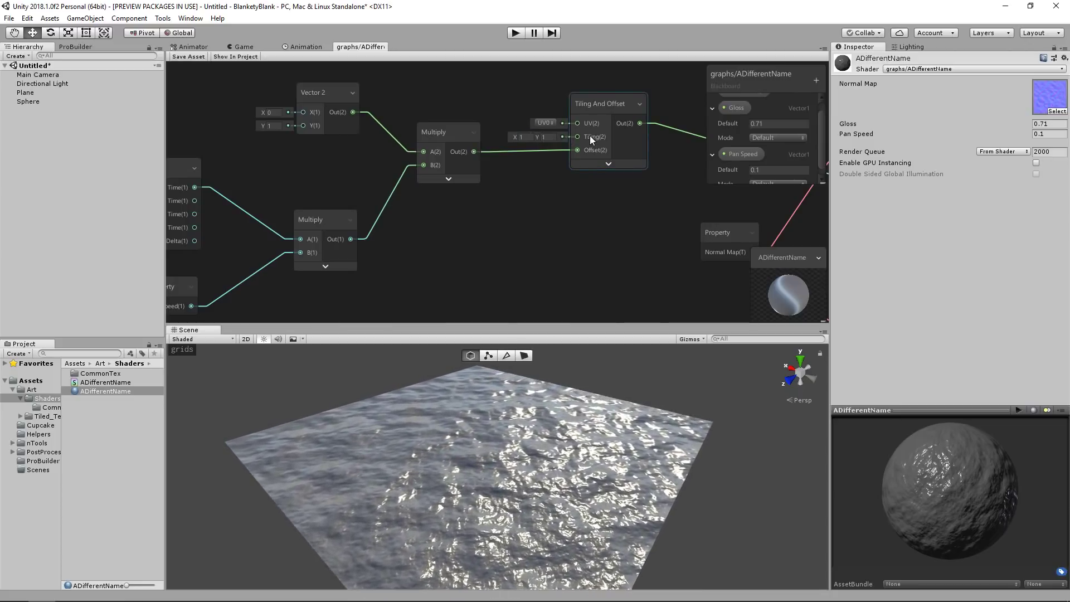
middle_click_drag(562, 154, 427, 169)
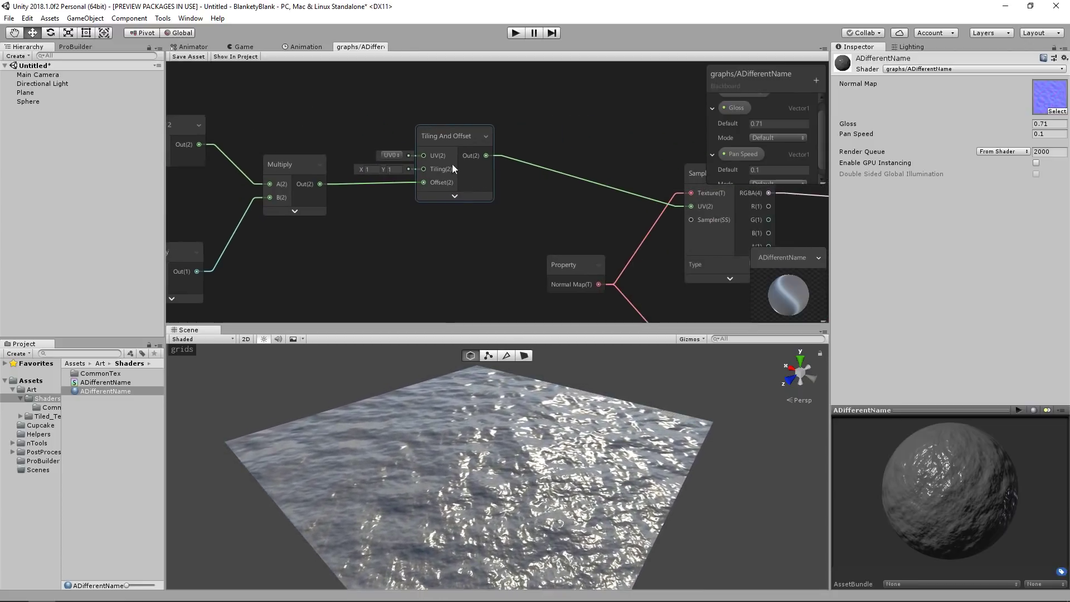
left_click(378, 172)
type("0.25")
key("Tab")
type("25")
key("Return")
Duplicate the Tiling And Offset node and place the copy below the original
middle_click_drag(383, 208, 489, 172)
scroll(489, 171, "down", 3)
middle_click_drag(503, 226, 529, 219)
scroll(490, 186, "up", 1)
left_click(530, 101)
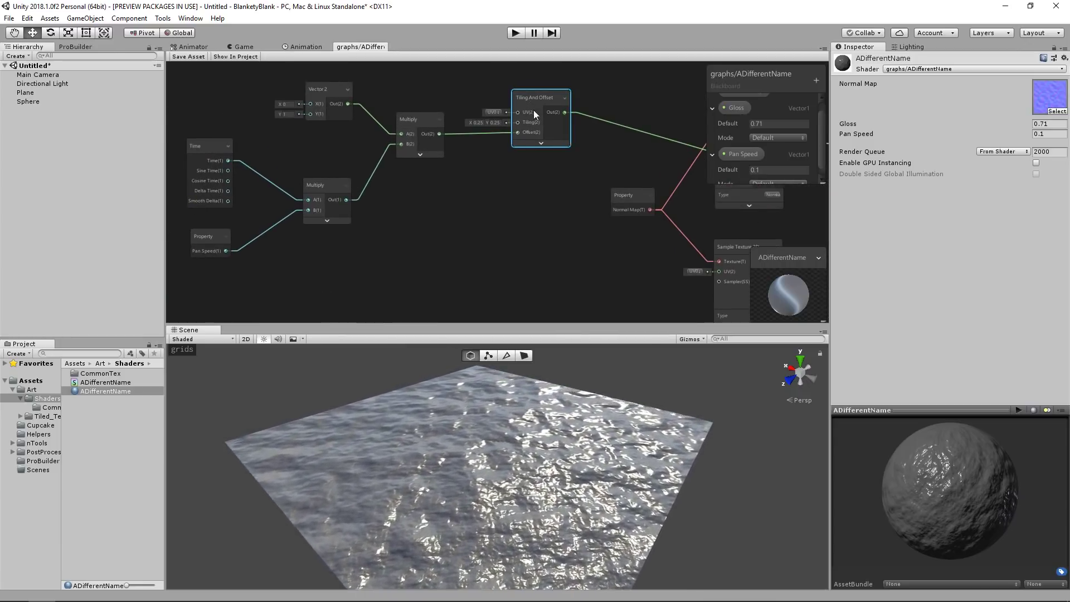
key("ctrl+d")
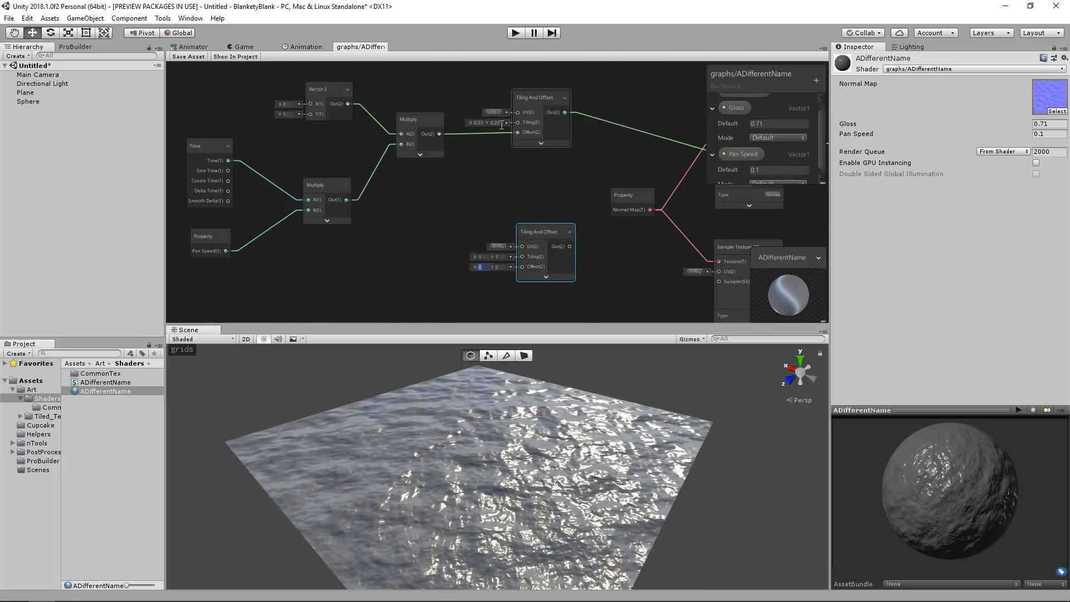
mouse_move(540, 229)
left_mouse_down()
mouse_move(538, 213)
mouse_move(541, 223)
left_mouse_up()
left_click(451, 207)
Duplicate the Vector 2 and its Multiply node below the originals and set the copied Vector 2's Y to -1
middle_click_drag(450, 208, 518, 183)
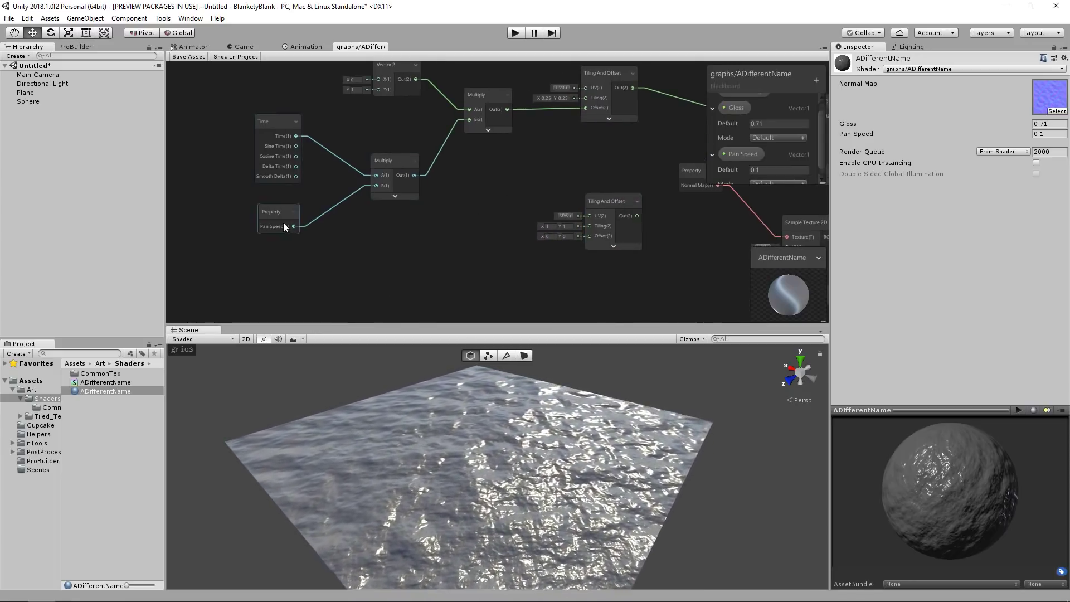
middle_click_drag(452, 172, 406, 186)
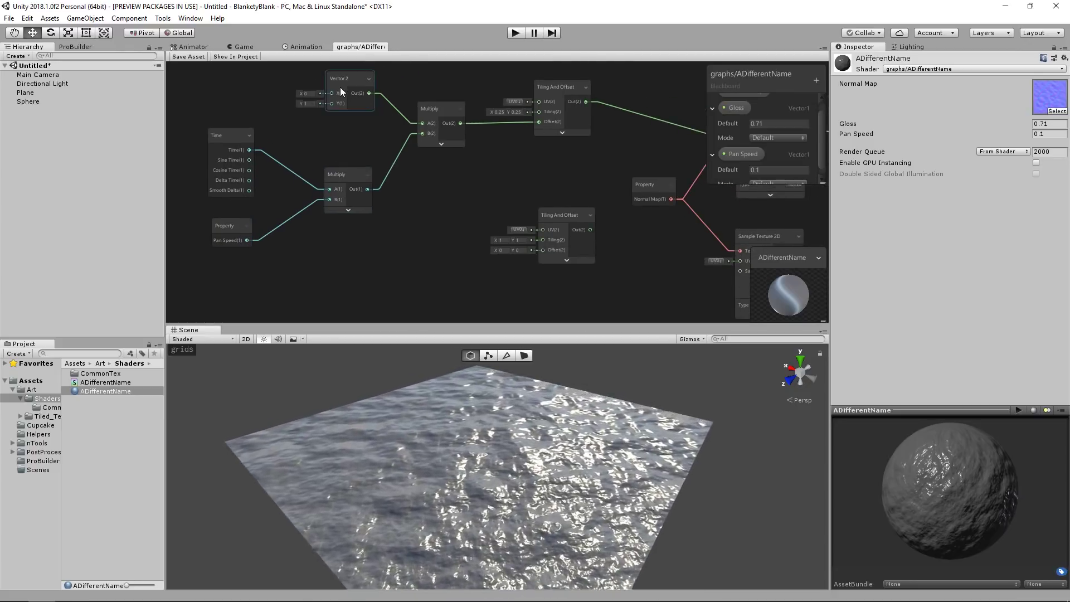
left_click(337, 91)
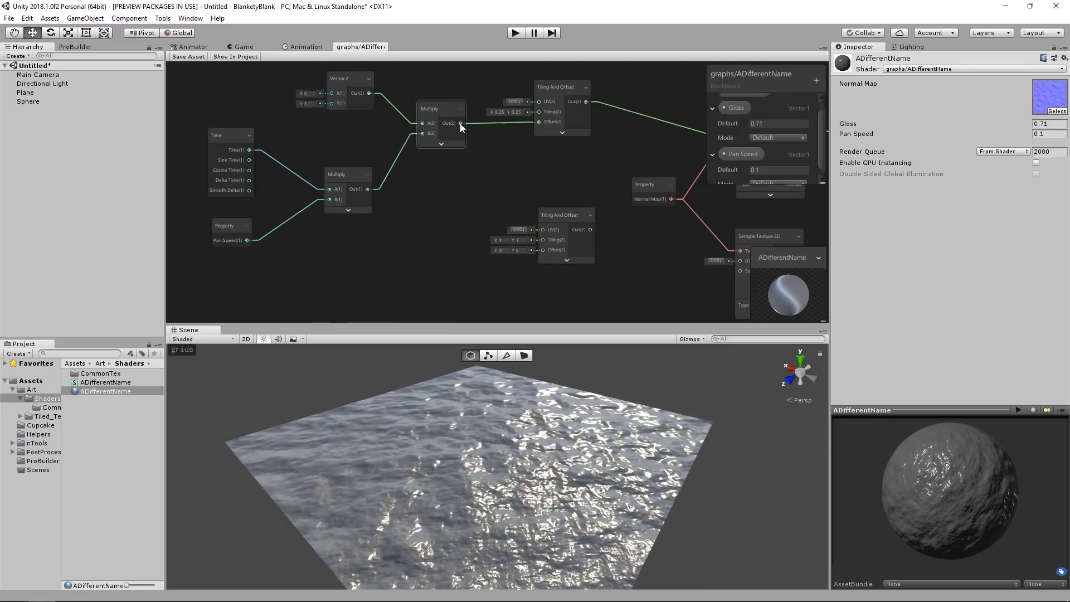
left_click(566, 246)
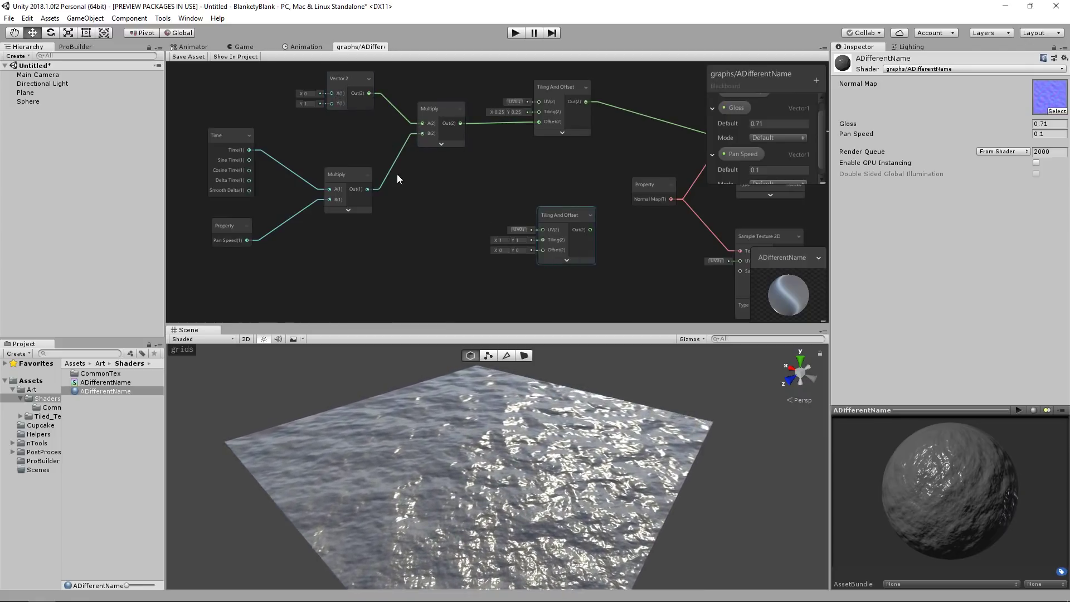
key("ctrl+d")
left_click_drag(447, 143, 416, 261)
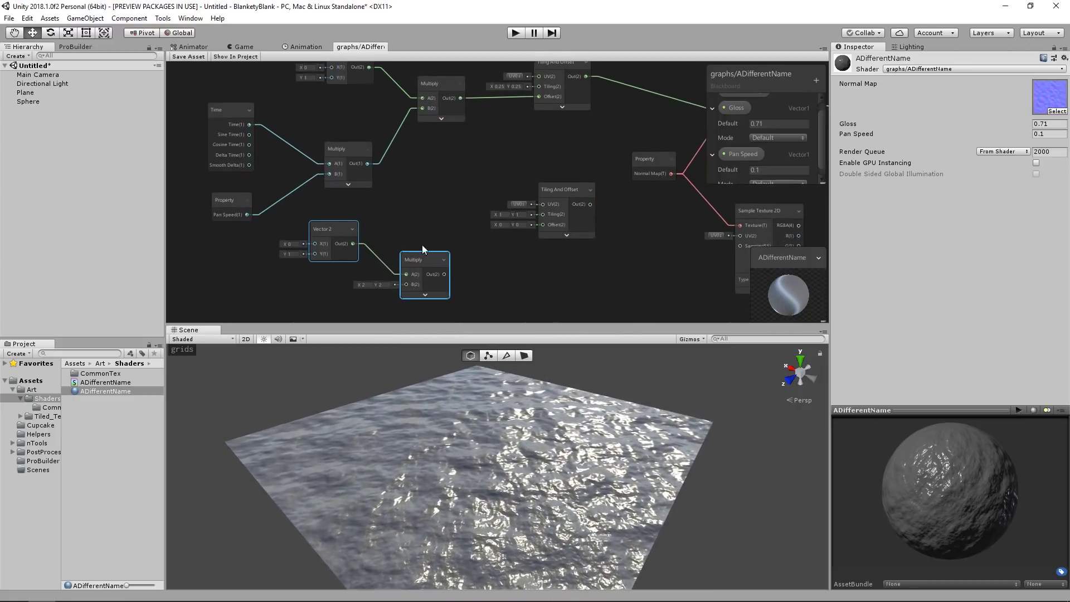
left_click(290, 254)
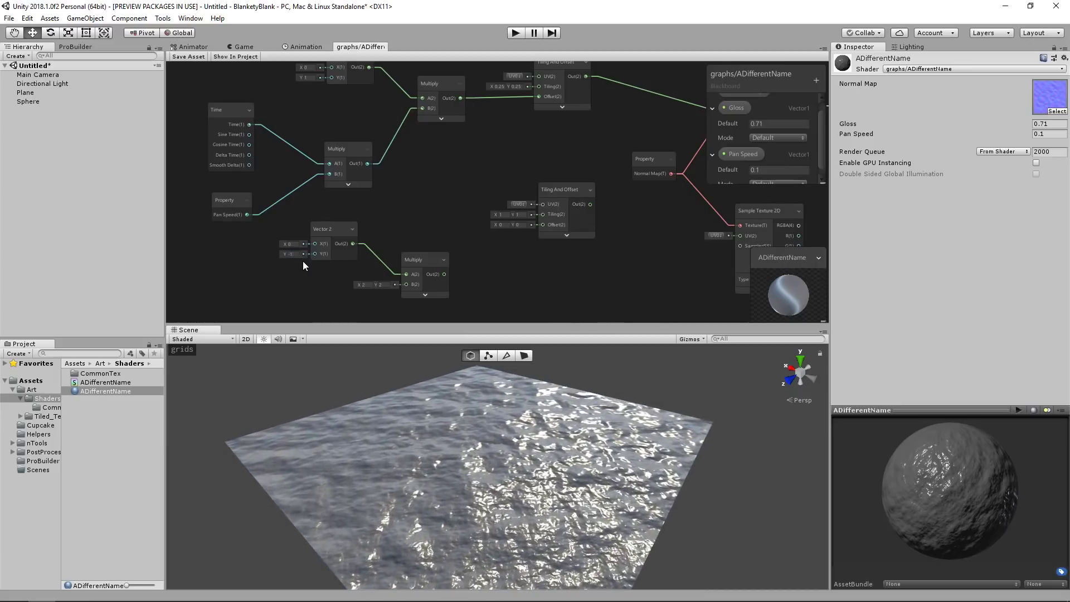
Wire the duplicated Multiply with the time-speed product into A, the copied Vector 2 into B, and its output into the second Tiling And Offset's Offset
left_click_drag(540, 227, 540, 227)
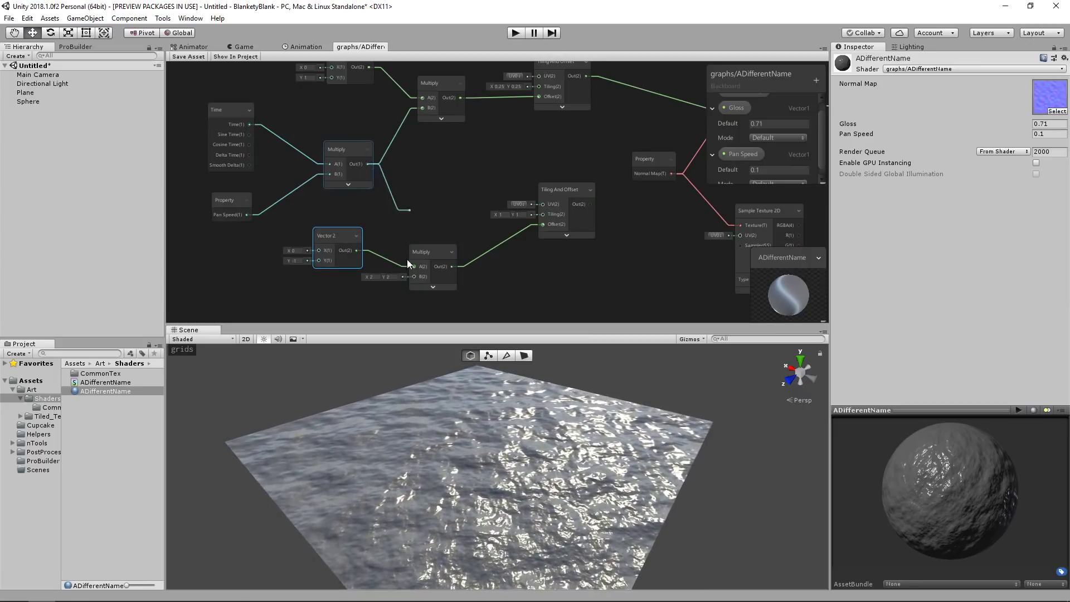
middle_click_drag(413, 268, 413, 259)
right_click(414, 259)
left_click(454, 281)
left_click(348, 245)
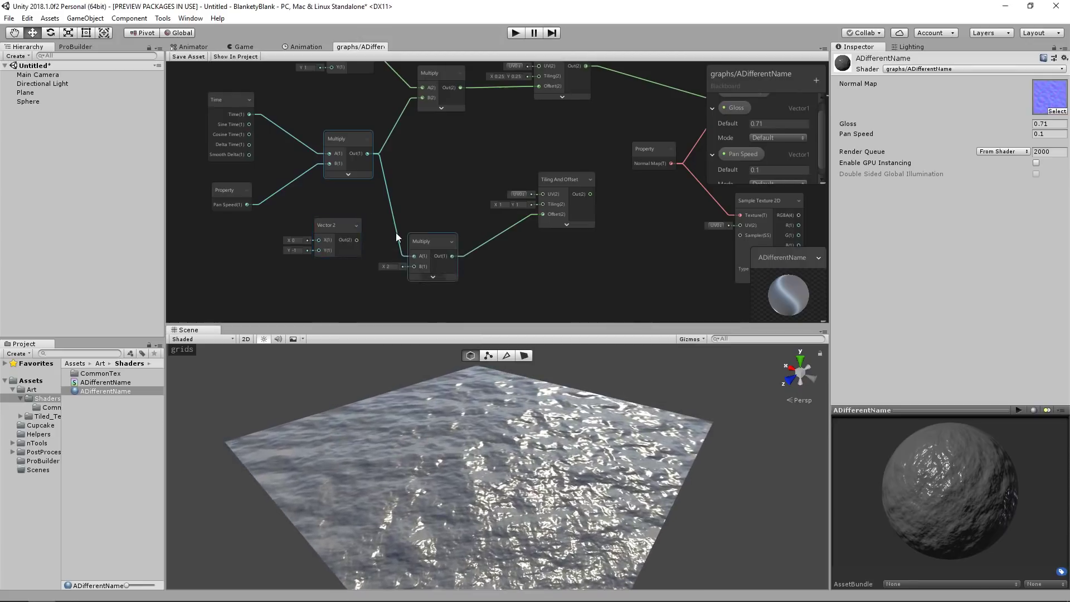
left_click_drag(356, 239, 414, 267)
middle_click_drag(416, 268, 413, 260)
right_click(414, 260)
key("Escape")
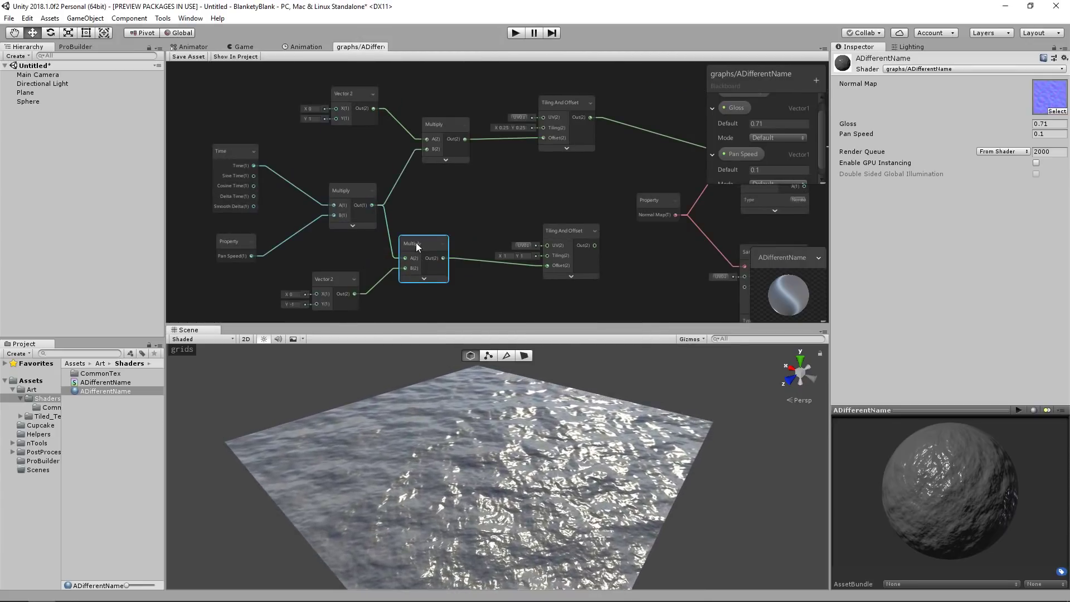
Tidy the layout of the duplicated Multiply, Vector 2 and Tiling And Offset nodes
left_click_drag(416, 242, 412, 243)
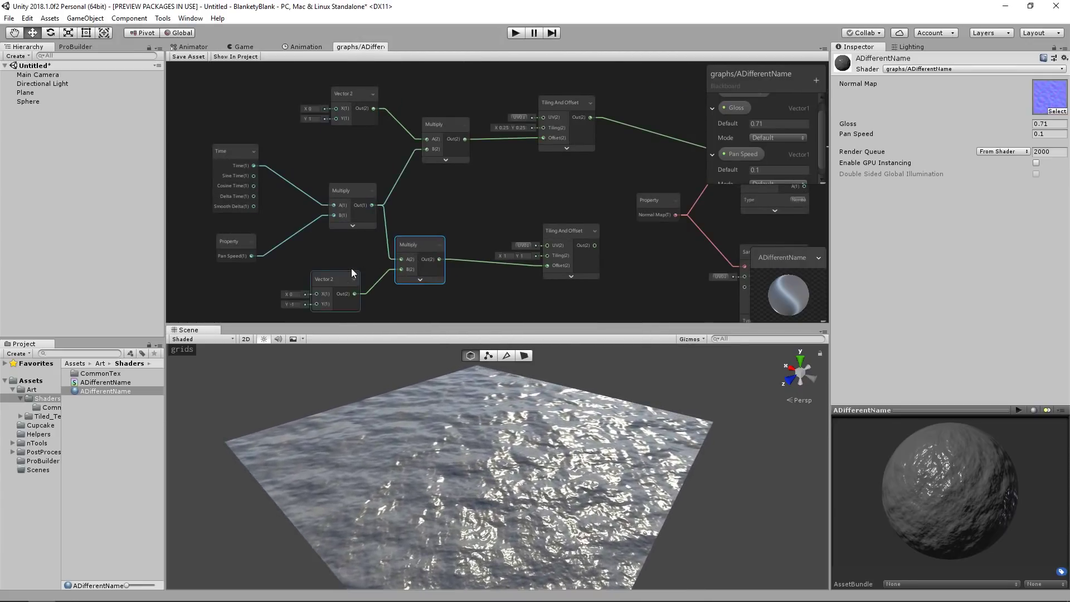
left_click_drag(350, 274, 356, 269)
middle_click_drag(539, 256, 407, 253)
left_click_drag(422, 231, 412, 232)
Connect the second Tiling And Offset output to the duplicated Sample Texture 2D's UV input and save the asset
middle_click_drag(413, 232, 356, 201)
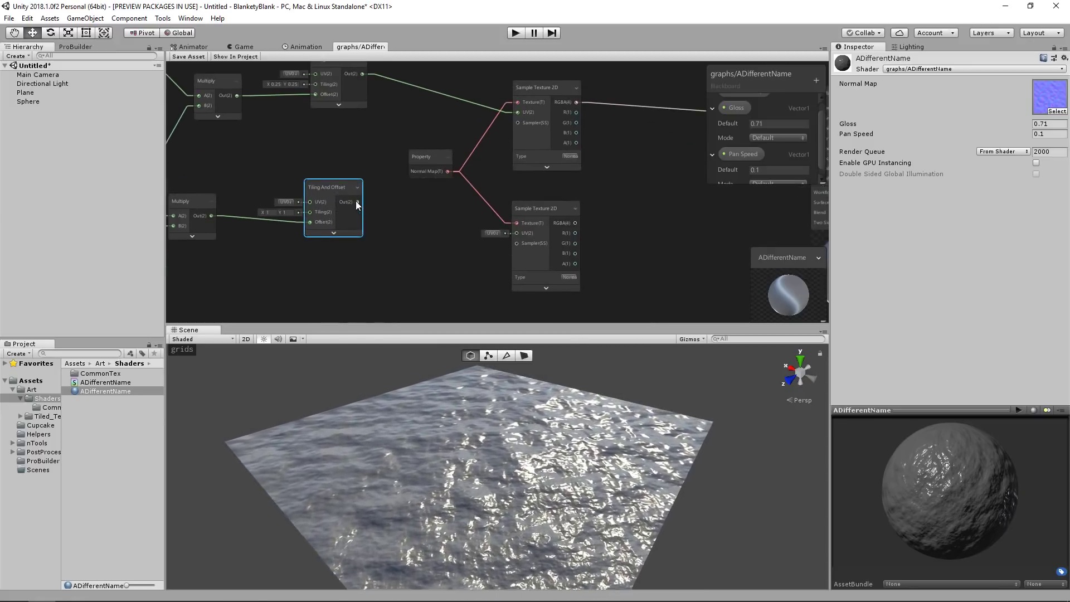
left_click_drag(358, 202, 514, 236)
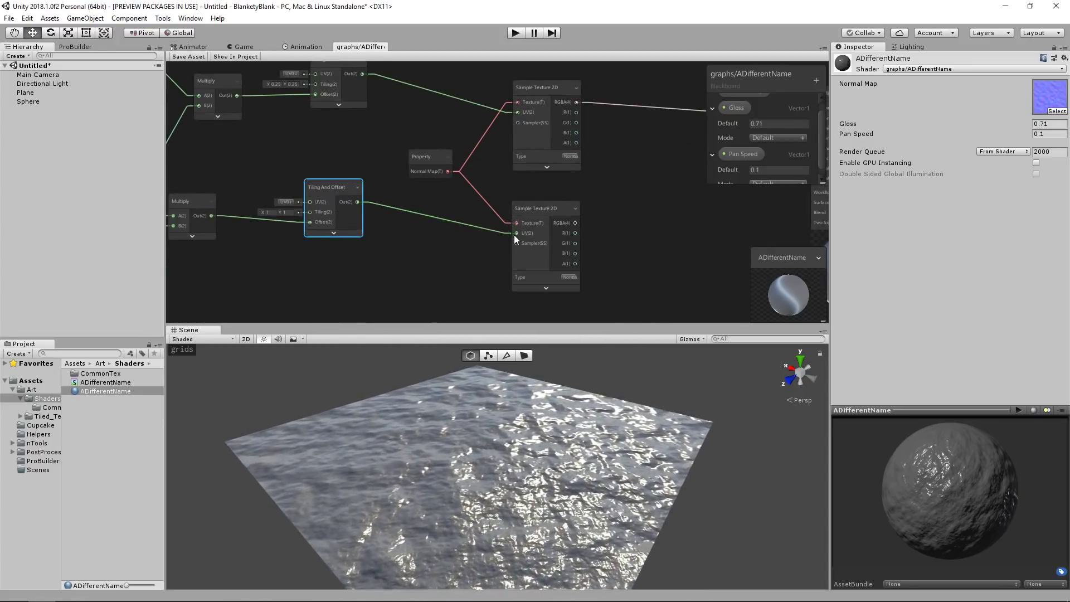
middle_click_drag(628, 185, 493, 207)
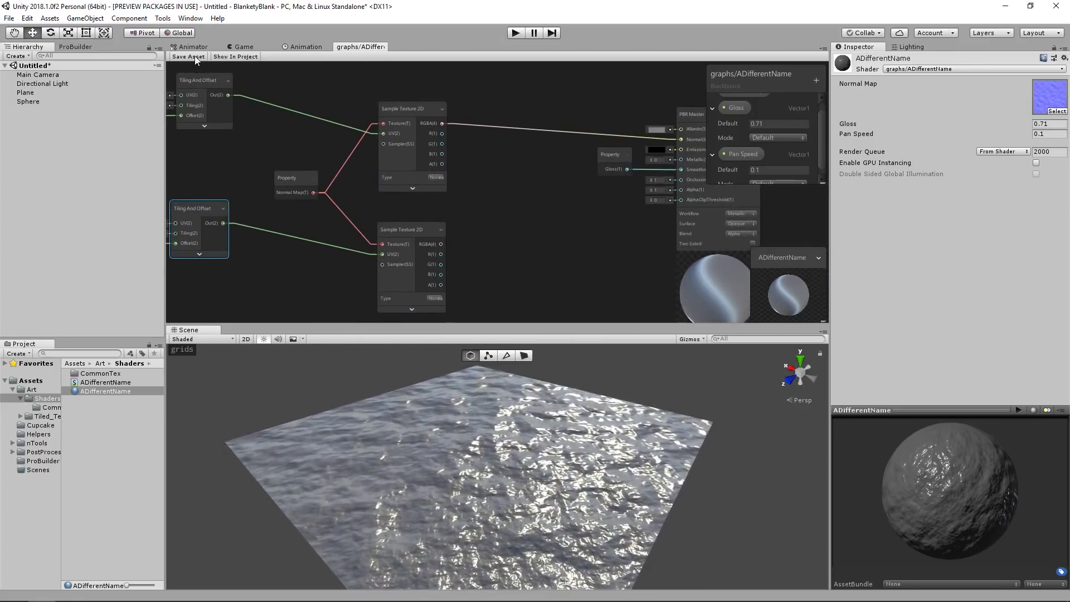
left_click(192, 57)
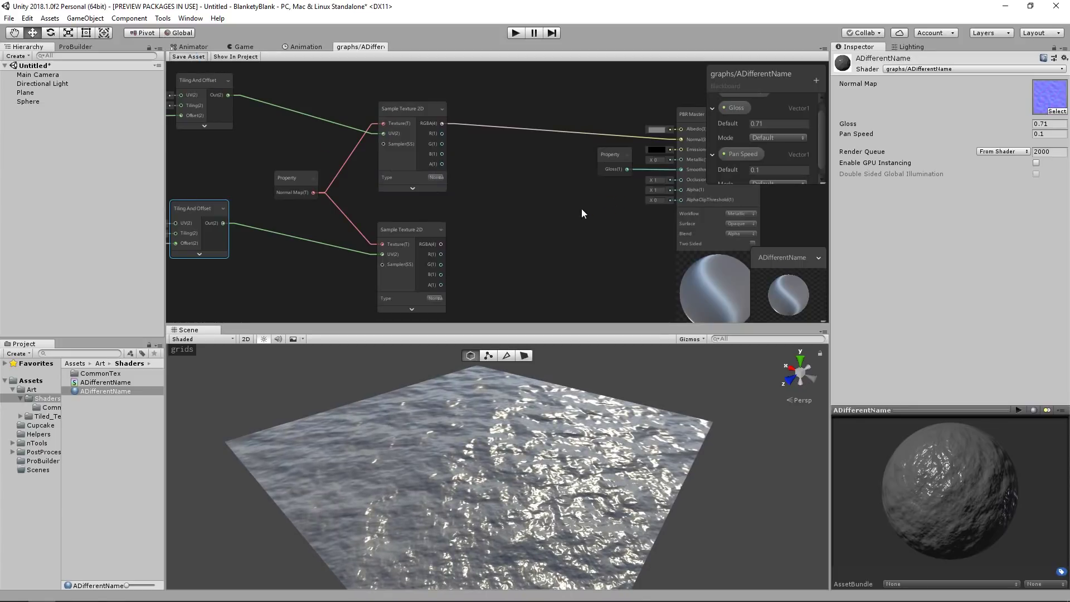
Examine the retiled water surface from several angles and review the two Sample Texture 2D branches in the graph
left_click_drag(535, 441, 471, 435, "alt")
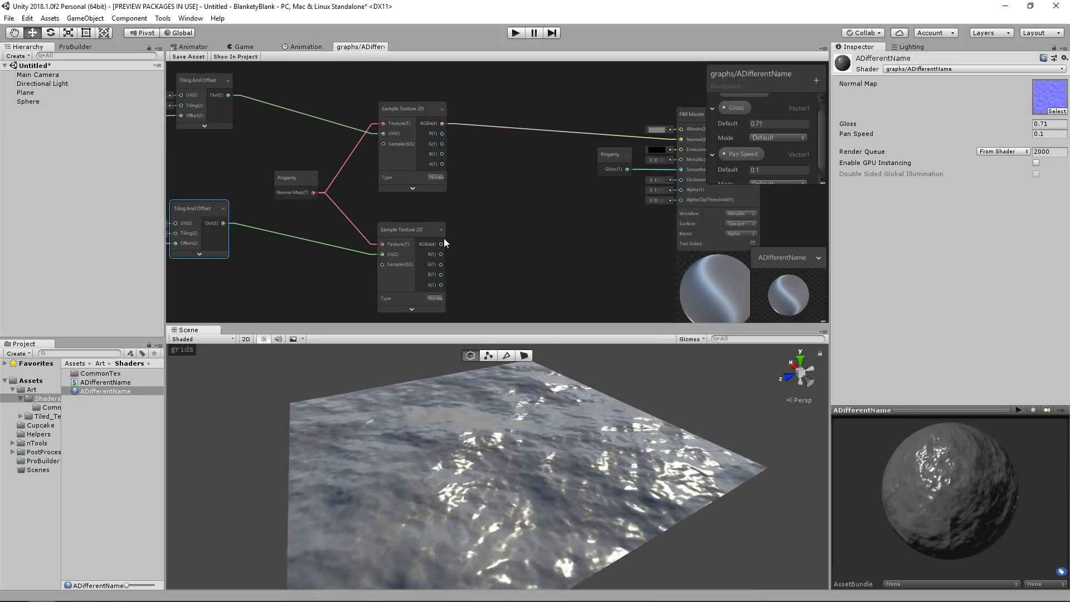
middle_click_drag(405, 193, 706, 186)
left_click_drag(509, 413, 536, 440, "alt")
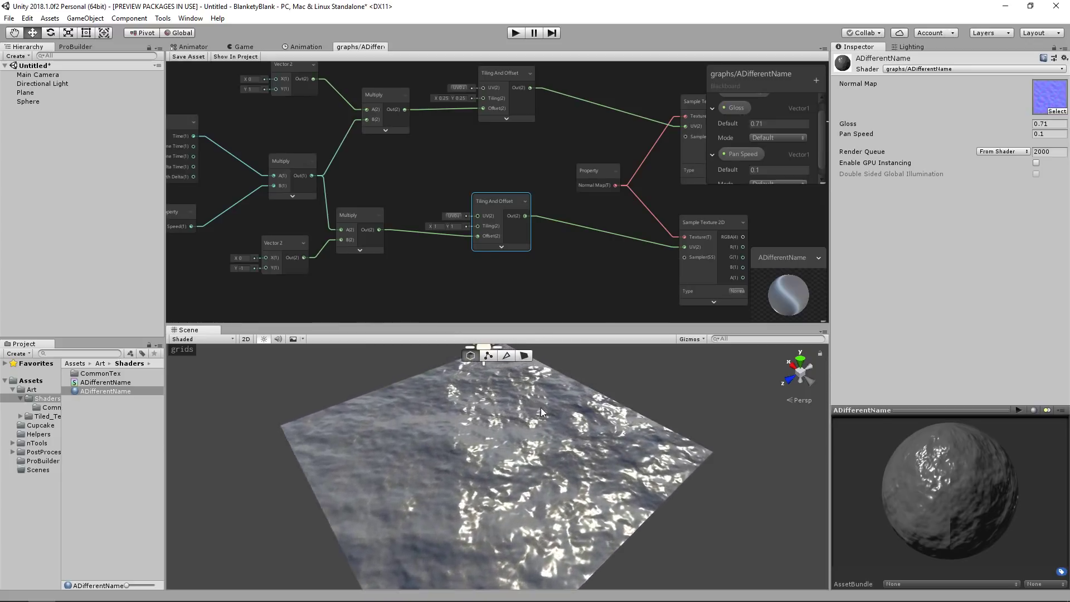
left_click_drag(540, 401, 510, 393, "alt")
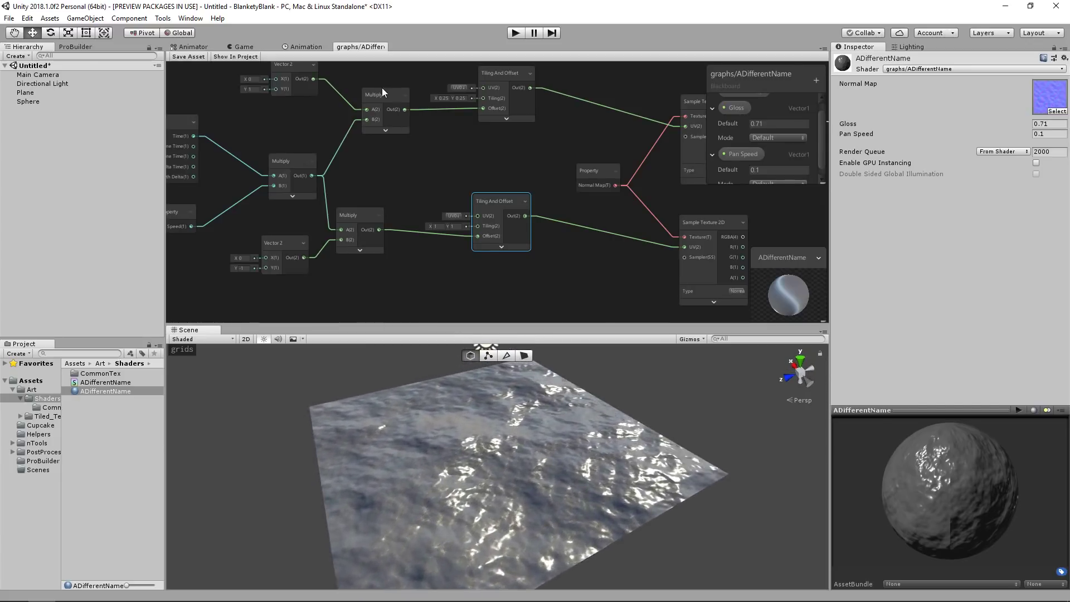
middle_click_drag(549, 132, 373, 133)
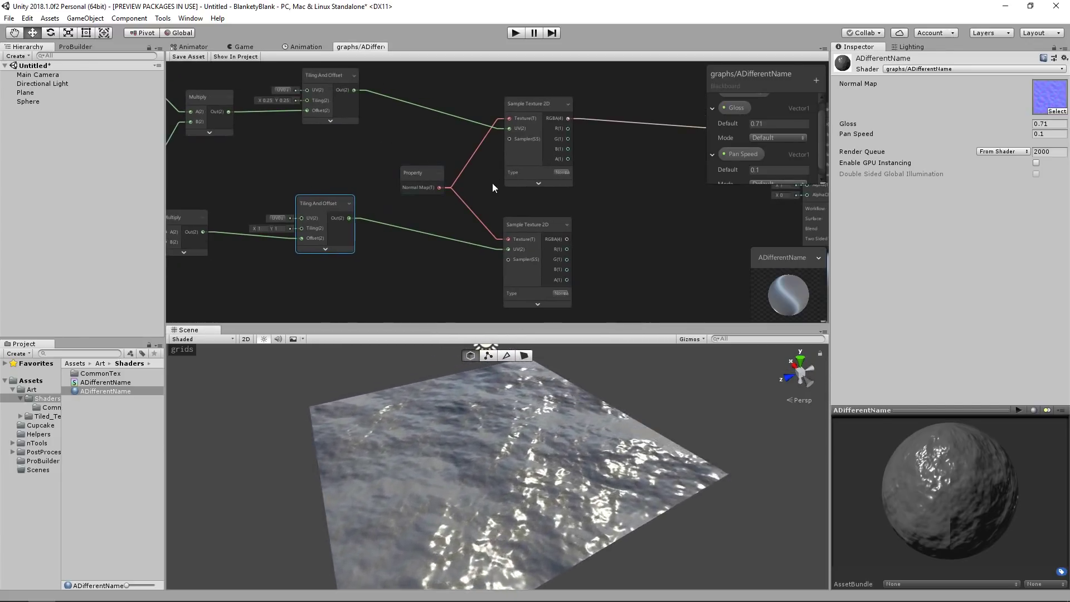
middle_click_drag(527, 170, 545, 183)
scroll(545, 183, "up", 2)
middle_click_drag(644, 178, 549, 179)
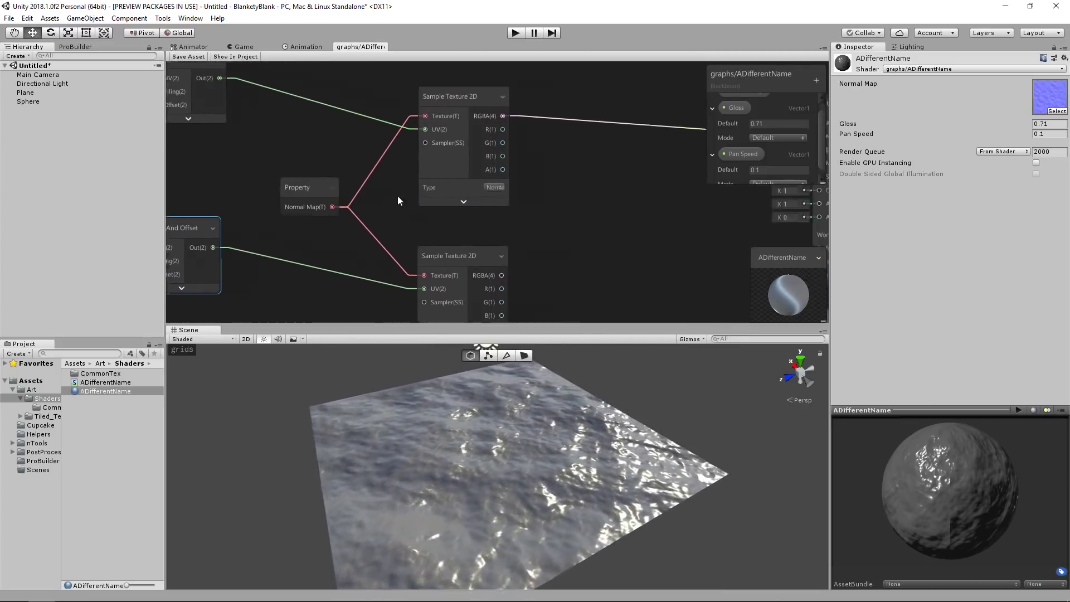
Connect the second Sample Texture 2D's RGBA output to the PBR Master's Normal input and save the asset
scroll(460, 166, "down", 3)
mouse_move(451, 169)
middle_mouse_down()
mouse_move(623, 182)
mouse_move(479, 174)
mouse_move(449, 185)
middle_mouse_up()
left_click_drag(404, 230, 642, 127)
left_click(366, 102)
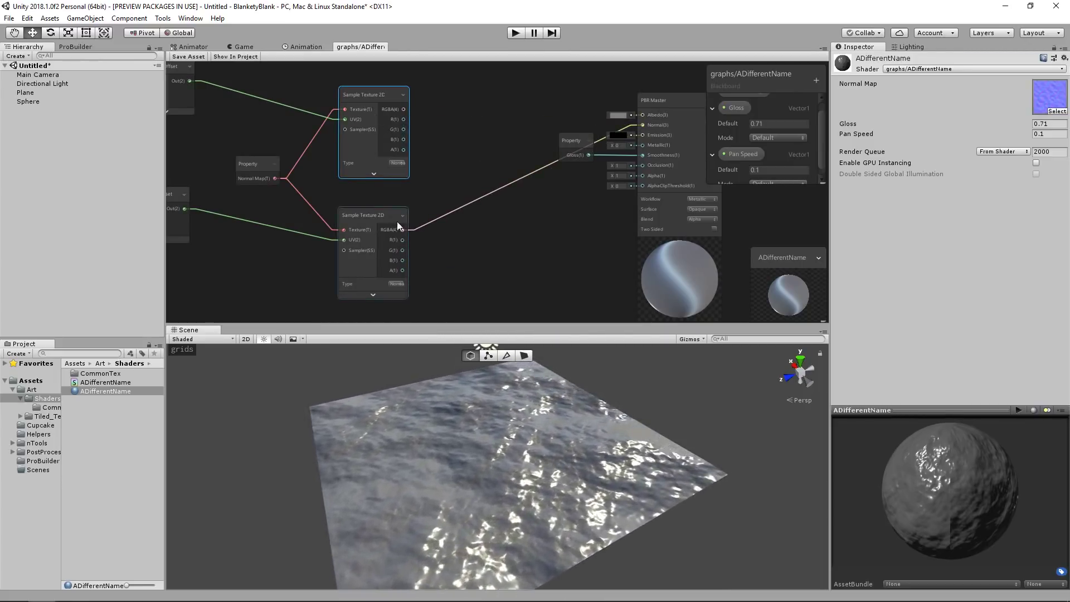
left_click(189, 56)
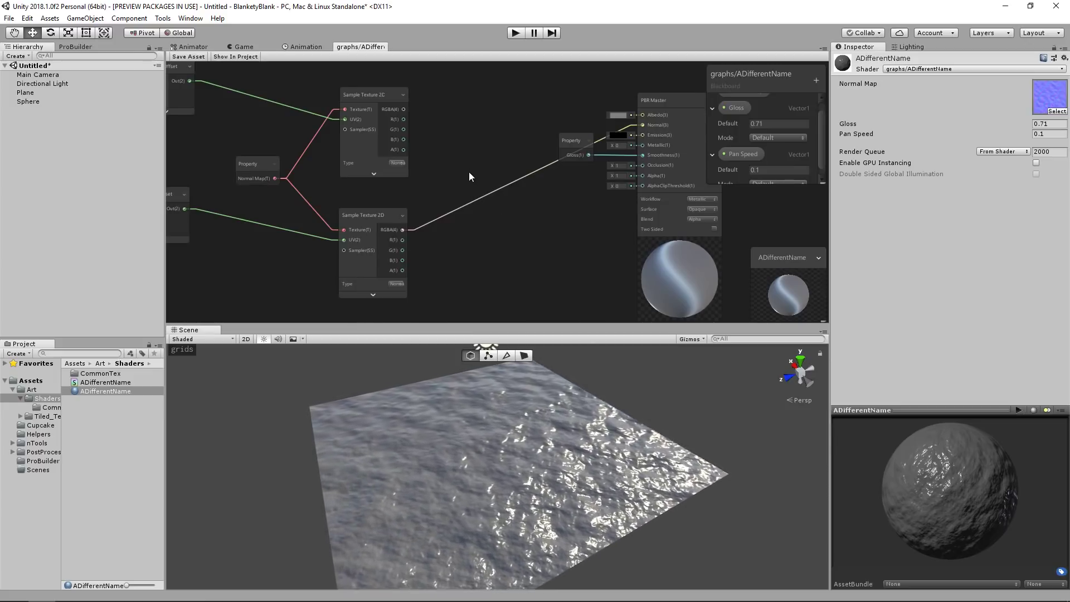
Check the first Sample Texture 2D's Type options, keeping Normal, and save the asset
middle_click_drag(468, 169, 474, 181)
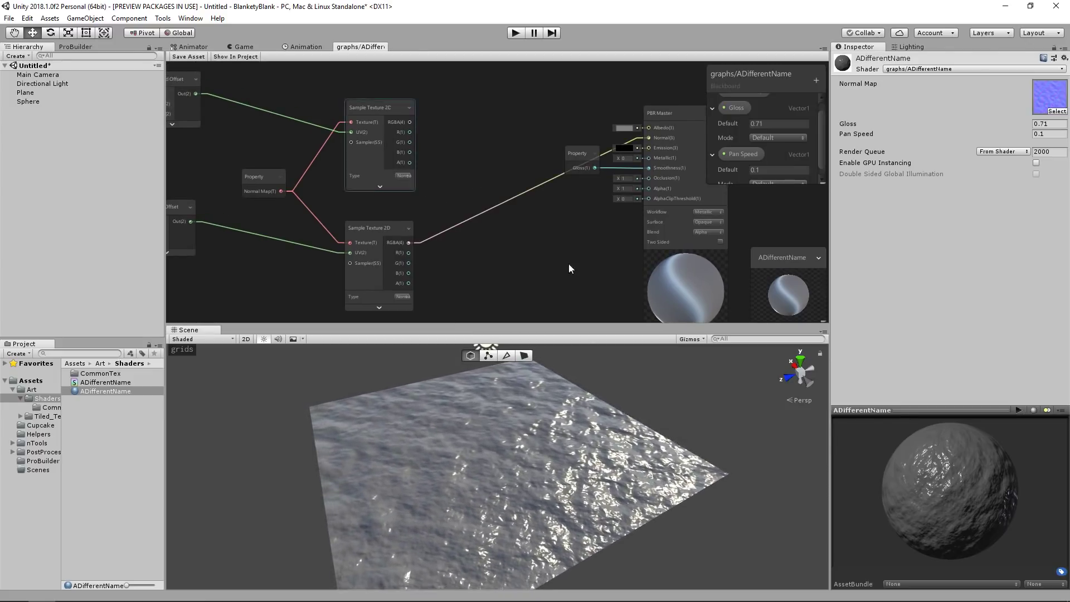
left_click(403, 176)
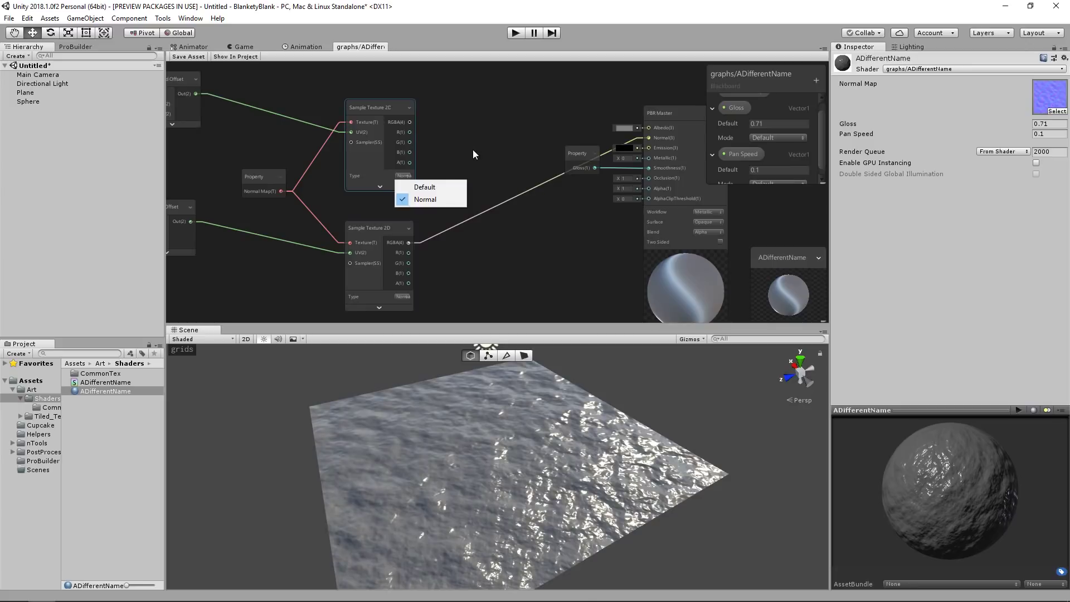
left_click(474, 155)
scroll(564, 195, "down", 3)
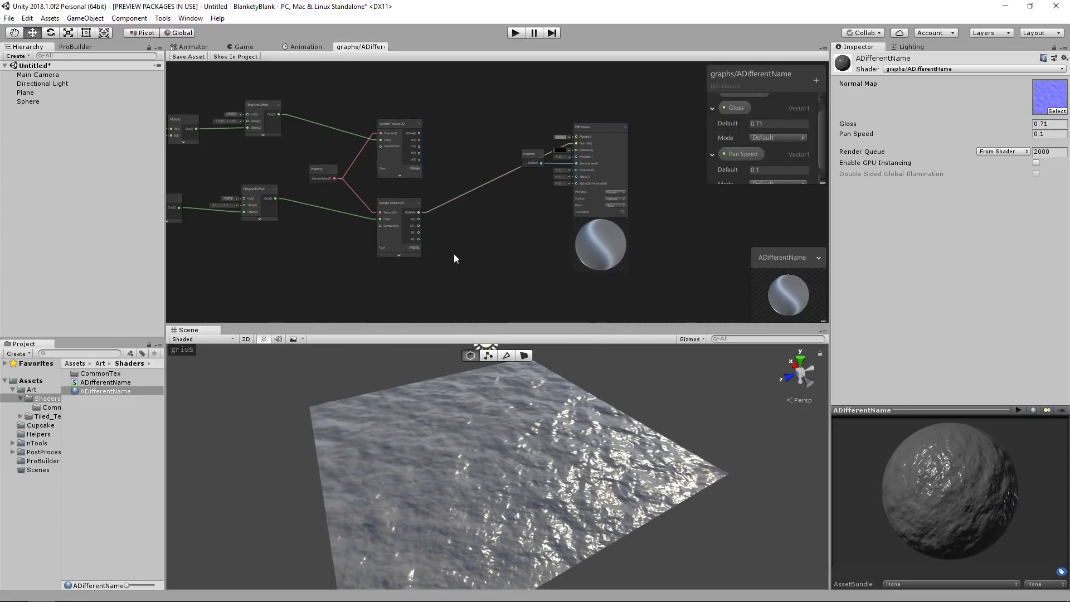
left_click(729, 107)
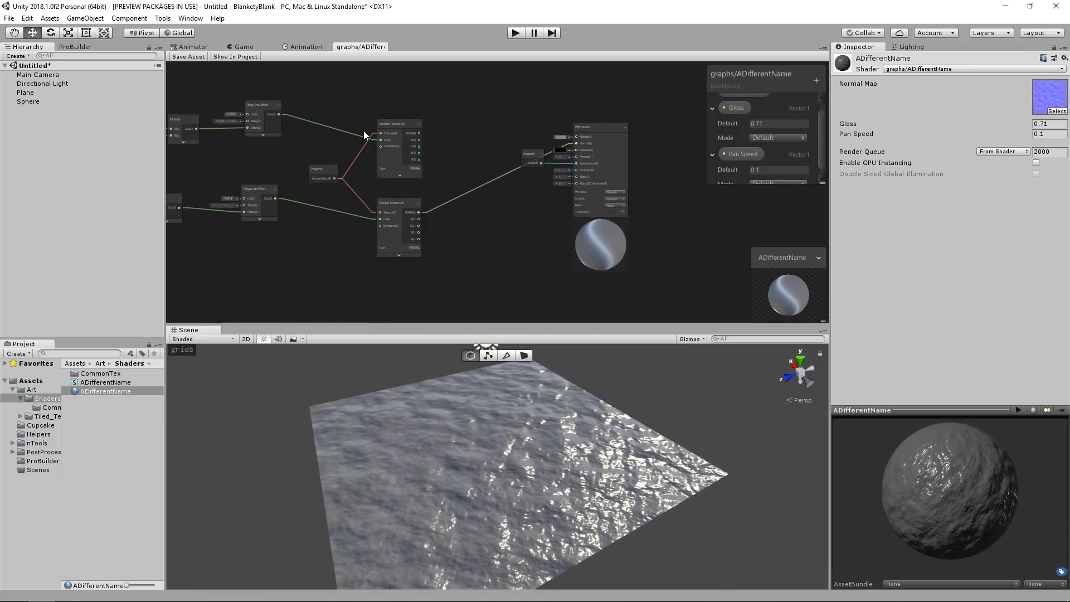
left_click(199, 57)
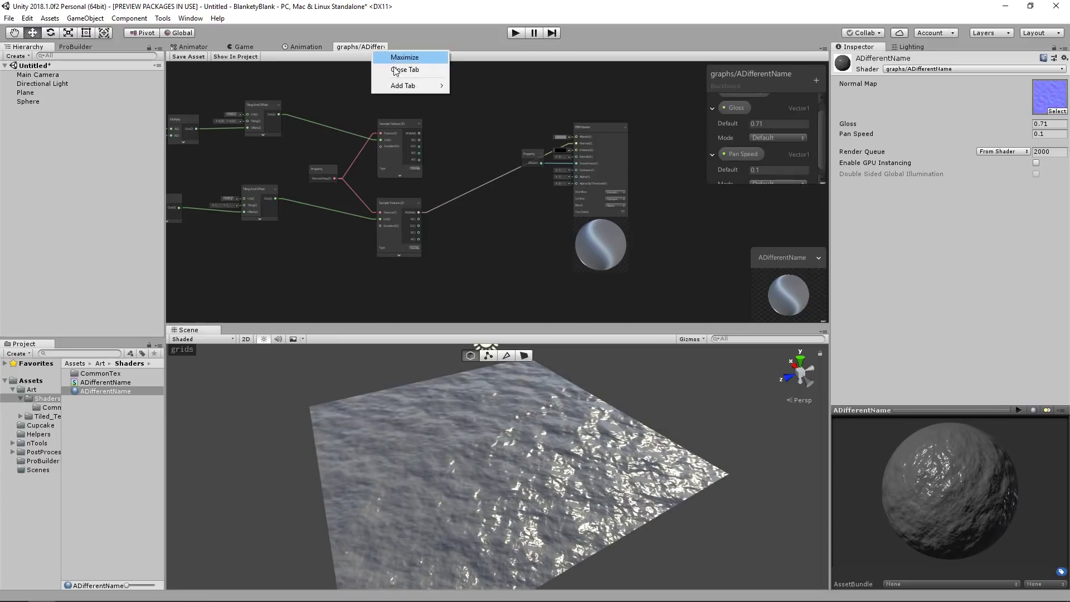
Close the ADifferentName graph, reopen it from the Shaders folder and dock it beside the Animation view
left_click(395, 71)
left_click(119, 430)
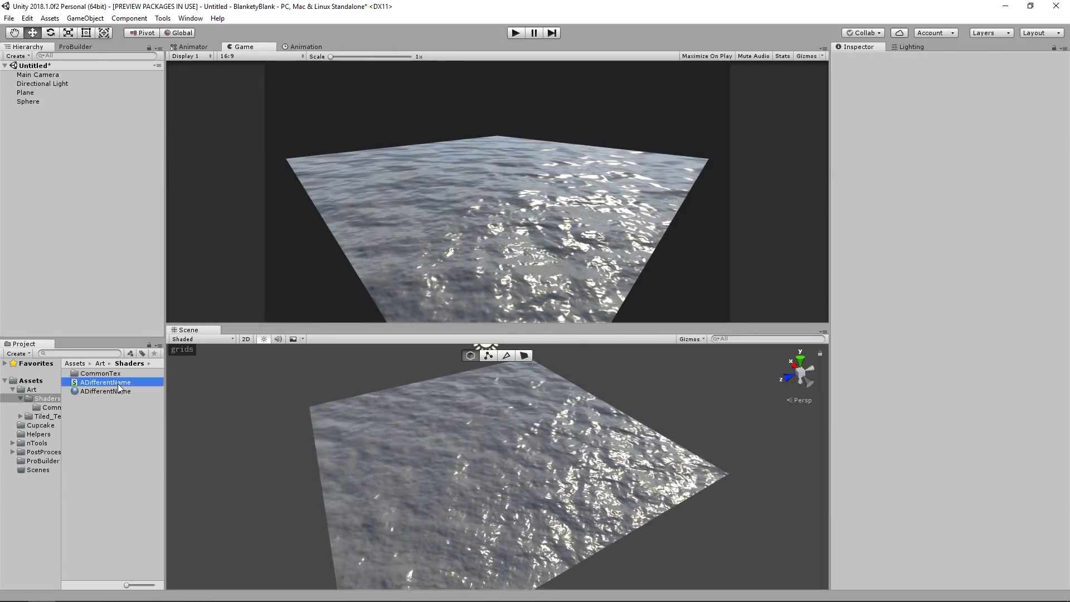
double_click(118, 383)
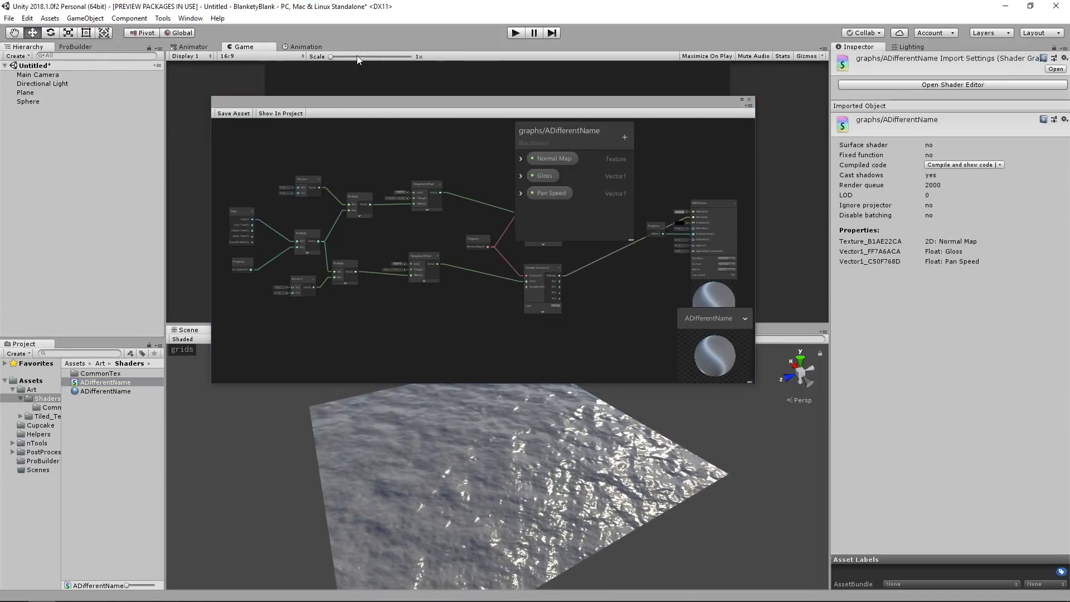
left_click_drag(357, 60, 360, 48)
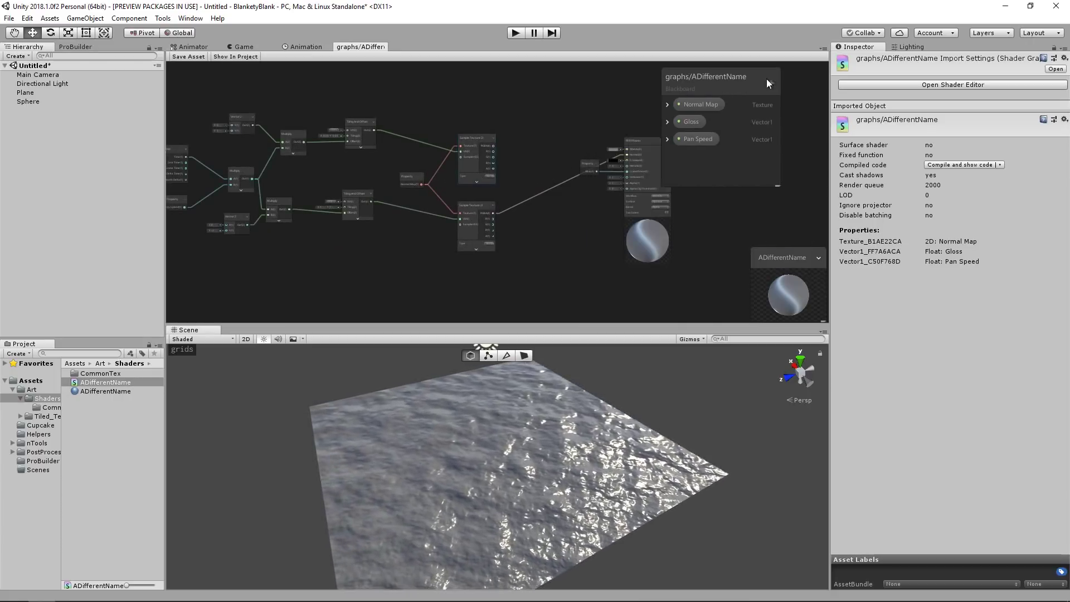
Add a Normal Blend node between the Sample Texture 2D nodes and the PBR Master, with its preview collapsed
scroll(566, 169, "up", 5)
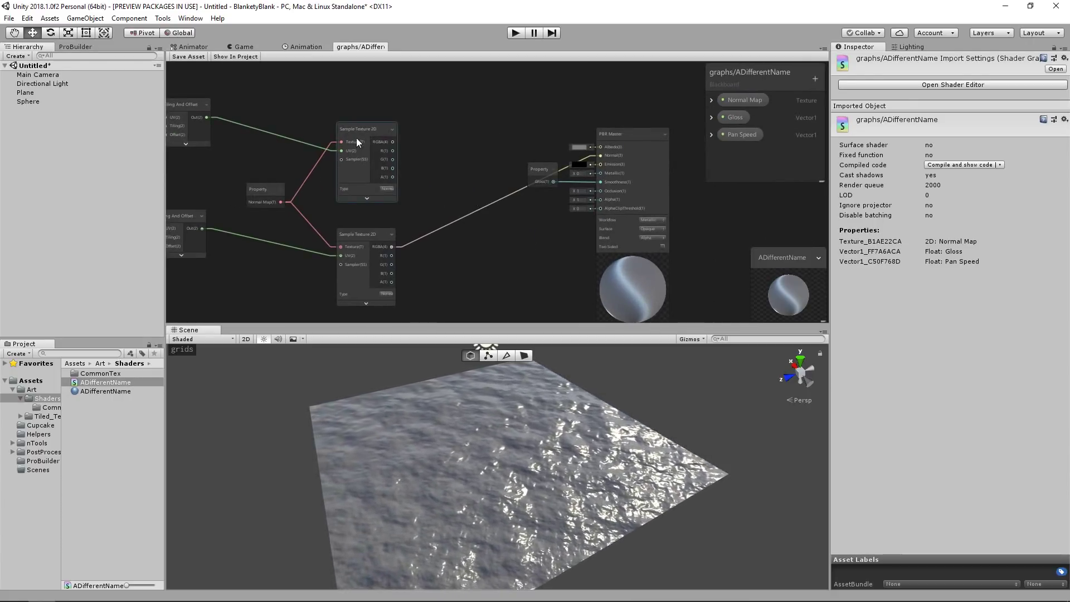
mouse_move(453, 211)
middle_mouse_down()
mouse_move(449, 224)
mouse_move(451, 211)
middle_mouse_up()
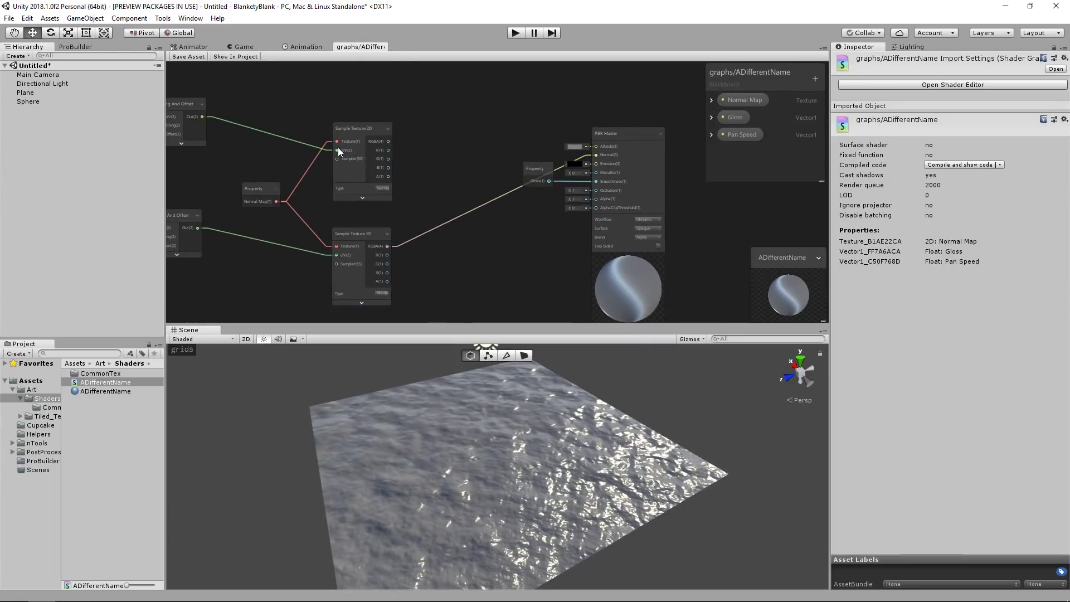
scroll(456, 203, "up", 3)
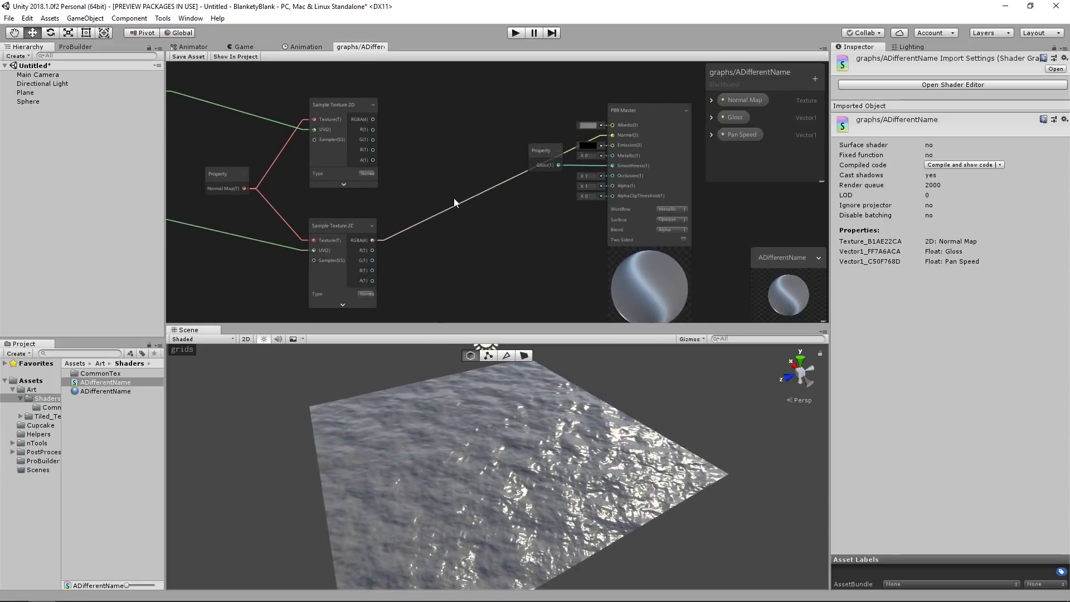
key("space")
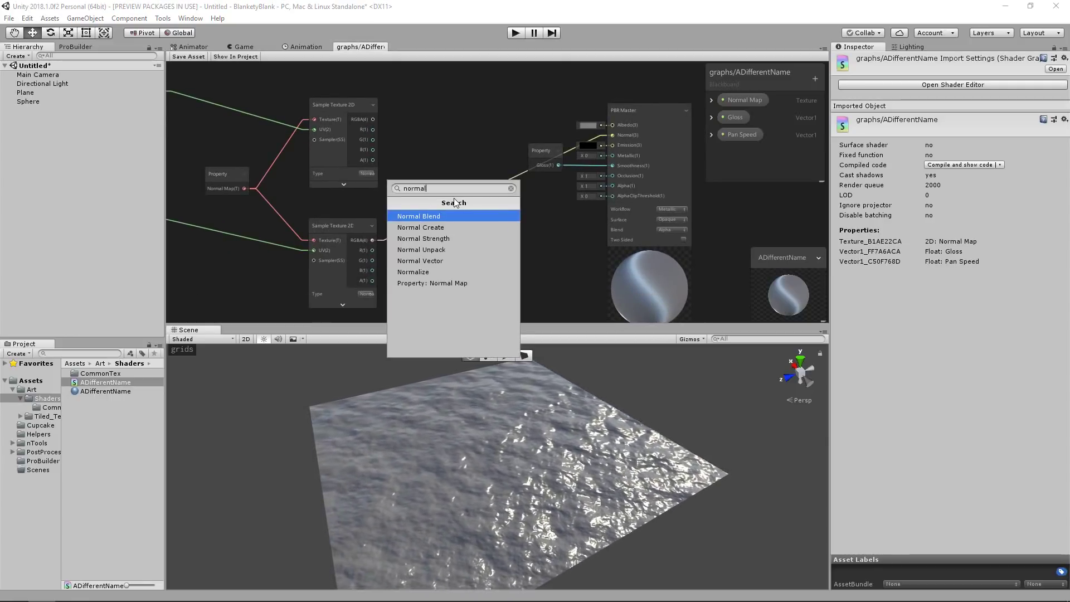
left_click(449, 216)
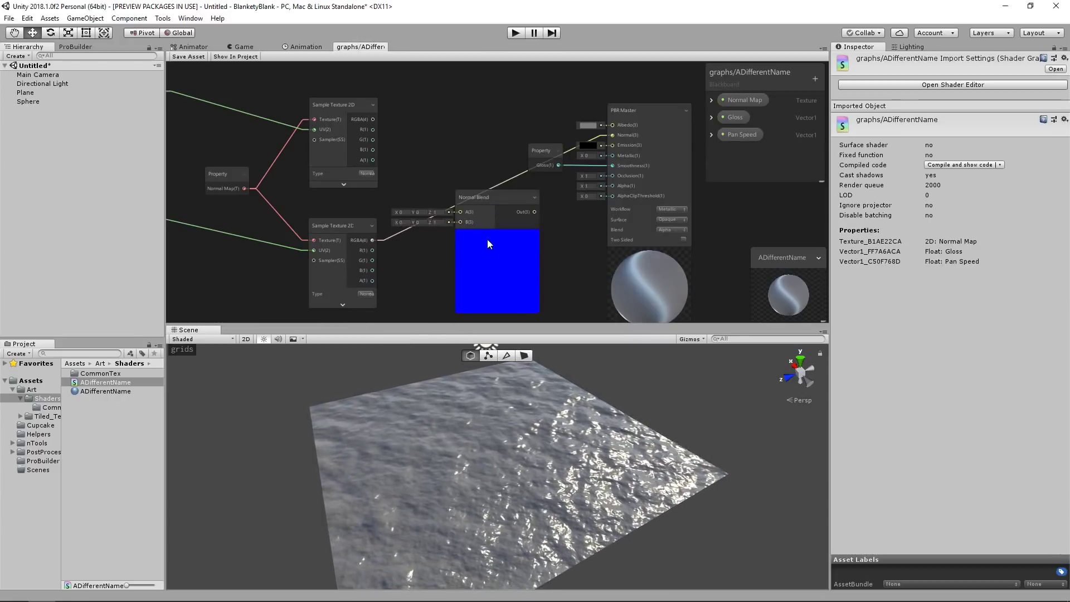
left_click(500, 234)
left_click_drag(484, 198, 471, 185)
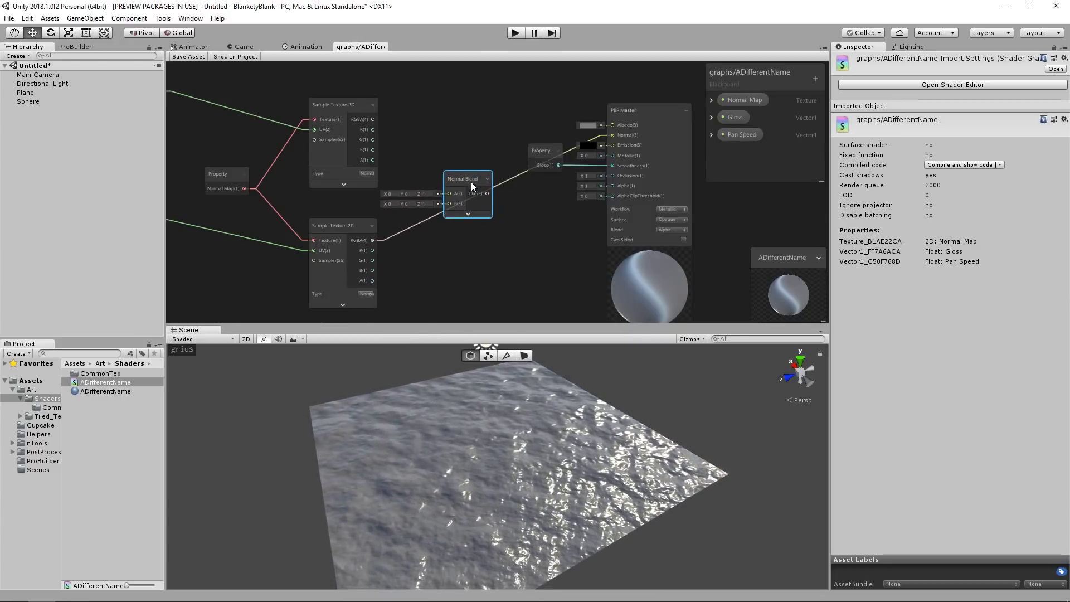
Wire the two Sample Texture 2D RGBA outputs into Normal Blend's A and B, and its output into the PBR Master's Normal
left_click_drag(373, 119, 433, 175)
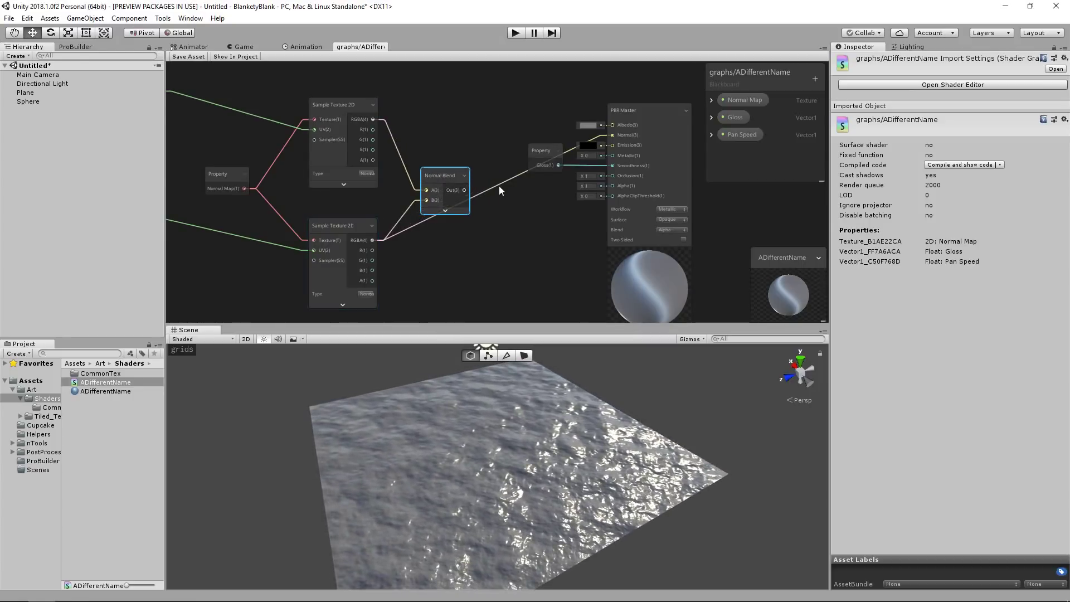
middle_click_drag(483, 193, 414, 219)
left_click_drag(543, 167, 543, 163)
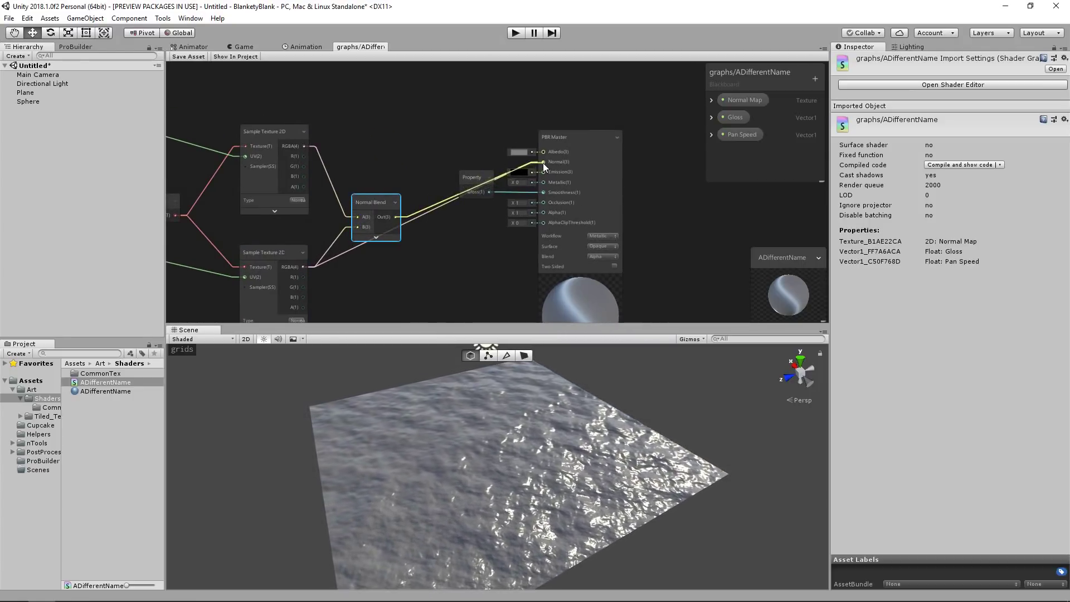
left_click_drag(373, 202, 365, 201)
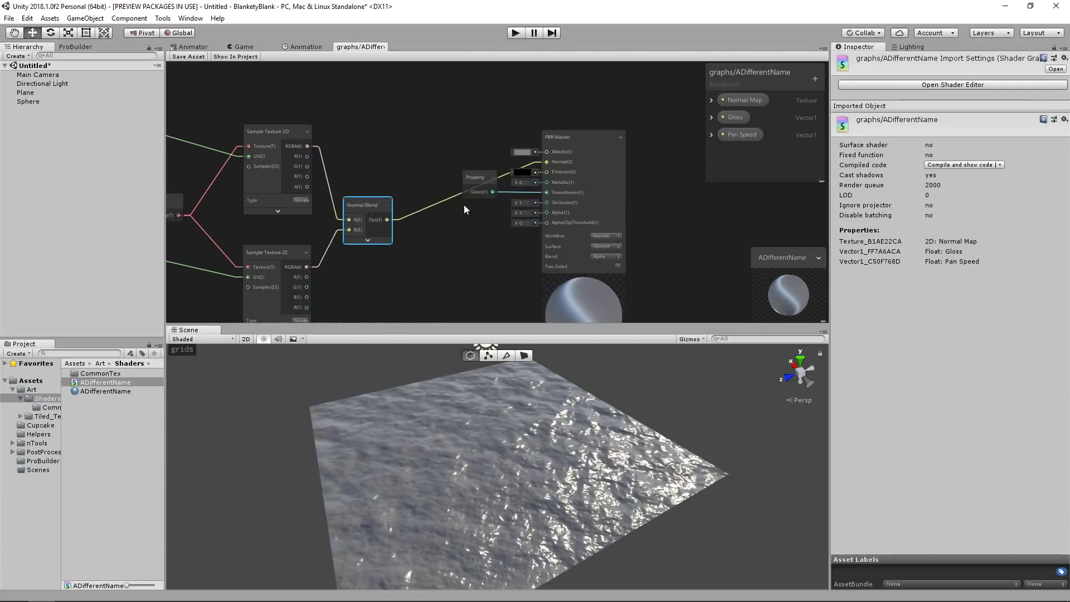
Review the complete node network and save the asset
scroll(463, 206, "down", 3)
middle_click_drag(365, 176, 334, 192)
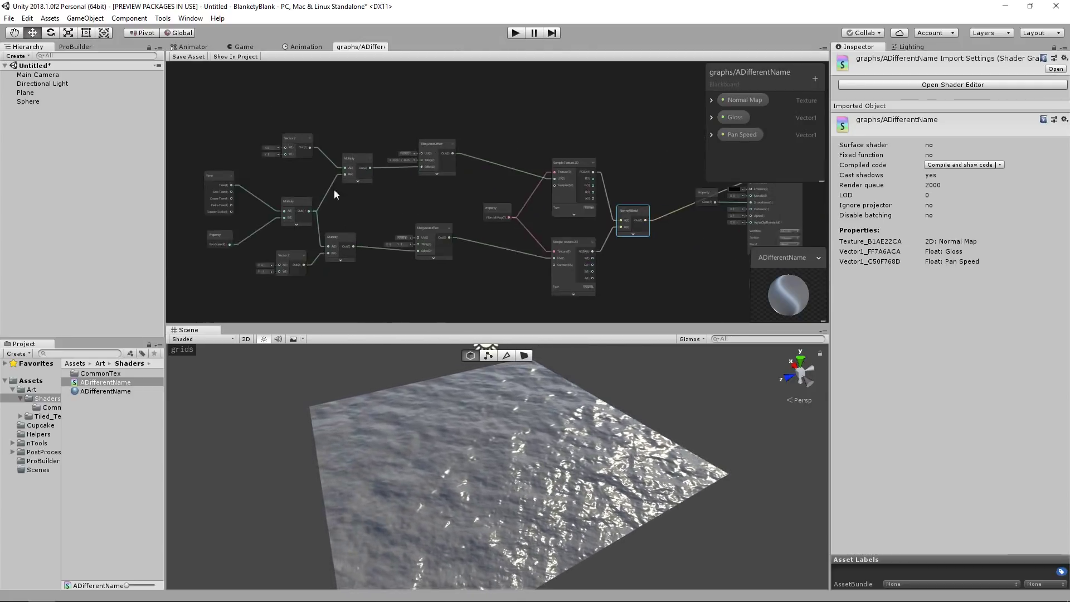
scroll(559, 189, "up", 3)
middle_click_drag(530, 166, 492, 165)
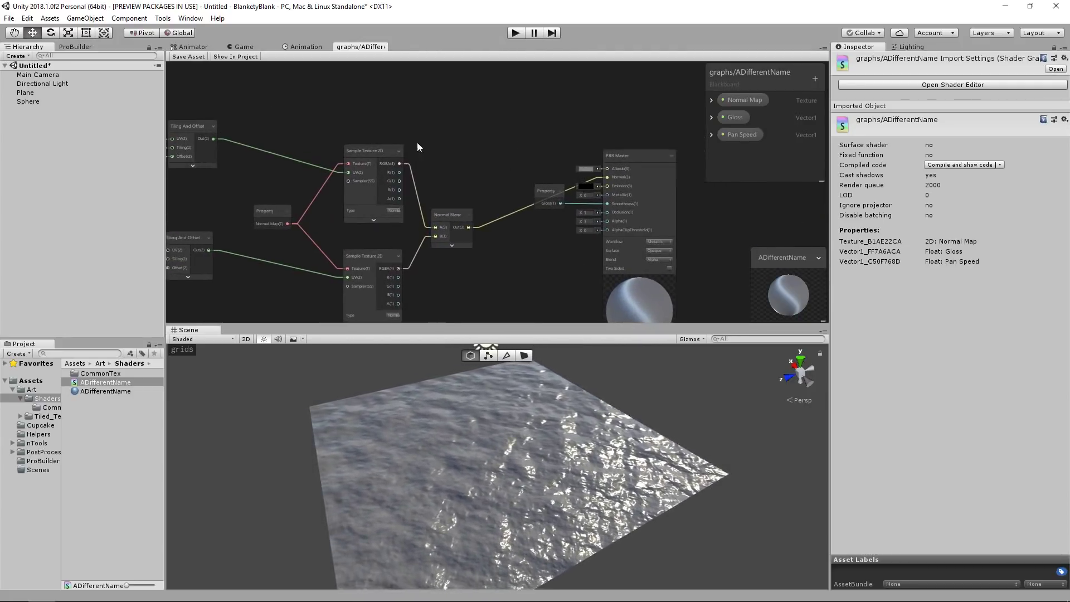
left_click(189, 56)
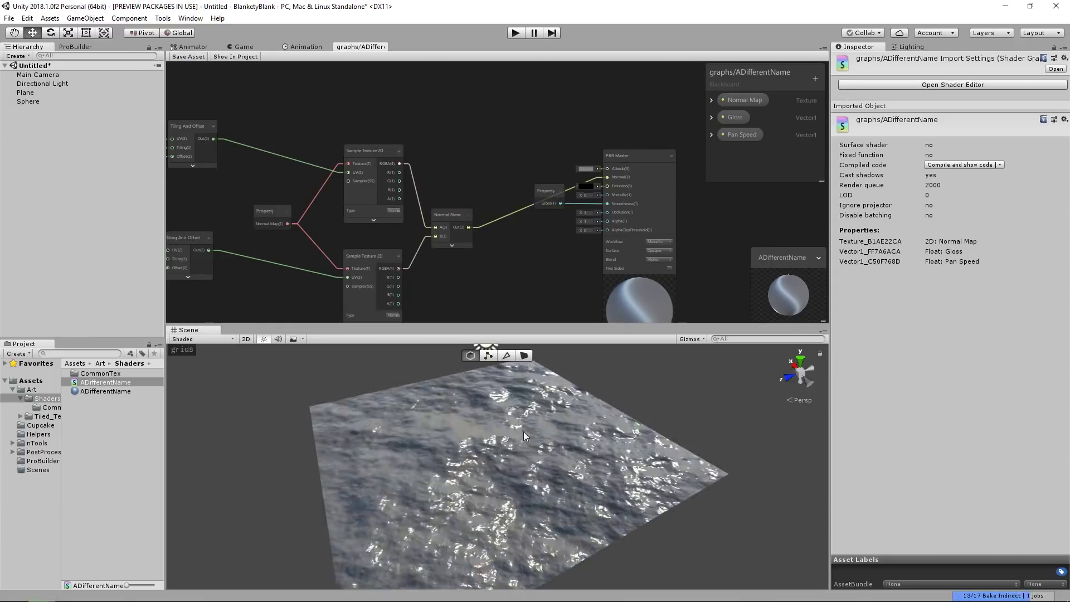
Inspect the water plane up close, select the ADifferentName material and set its Pan Speed to 0.04
right_click_drag(506, 435, 523, 440, "alt")
mouse_move(524, 439)
left_mouse_down("alt")
mouse_move(573, 416)
mouse_move(526, 429)
left_mouse_up("alt")
left_click(94, 391)
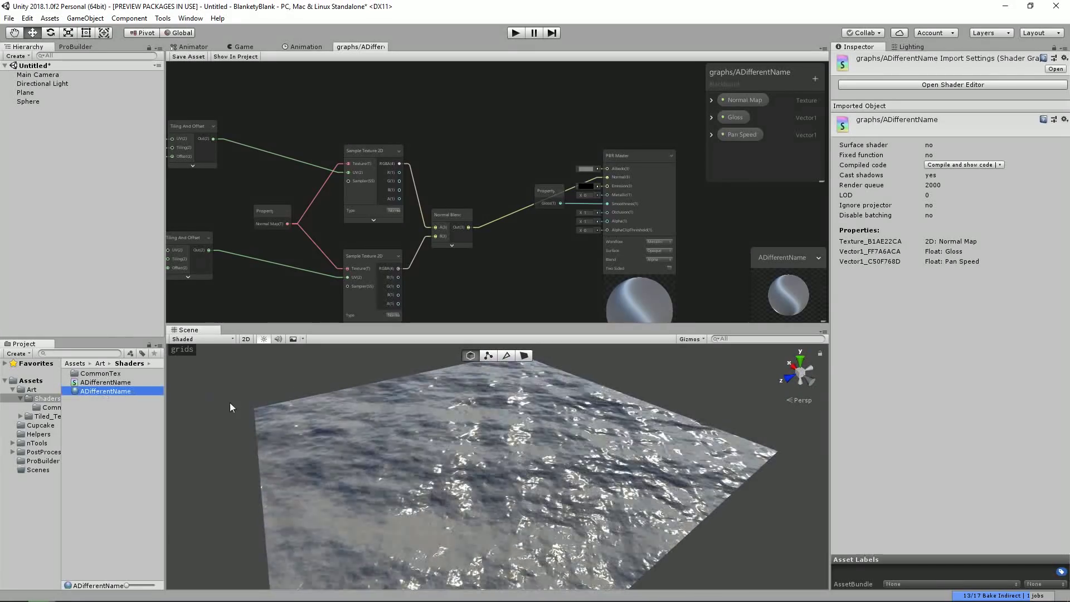
left_click(1051, 135)
type("0.1")
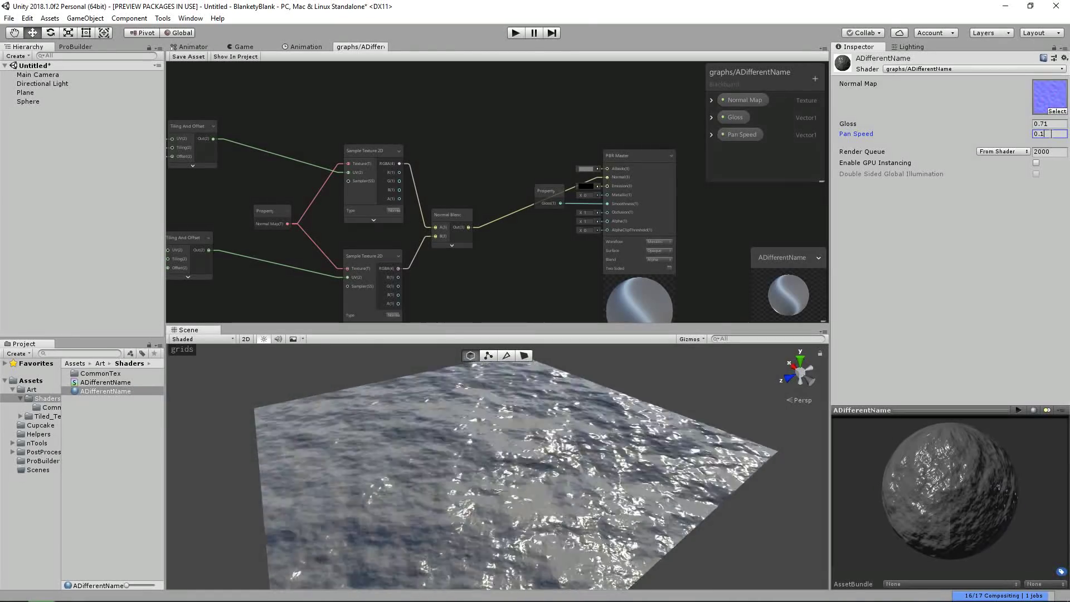
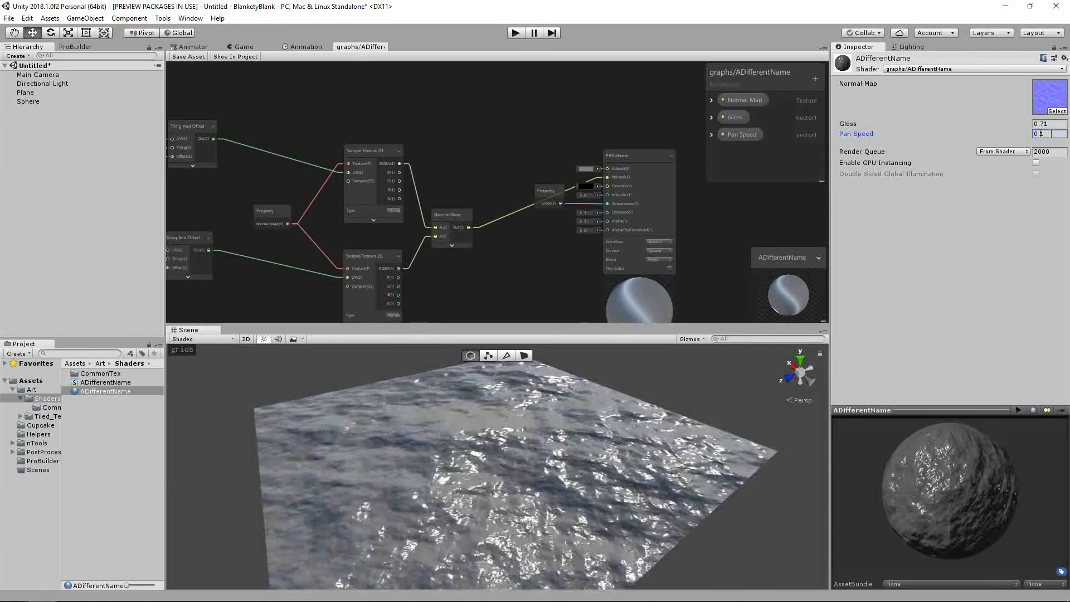
key("BackSpace")
type("04")
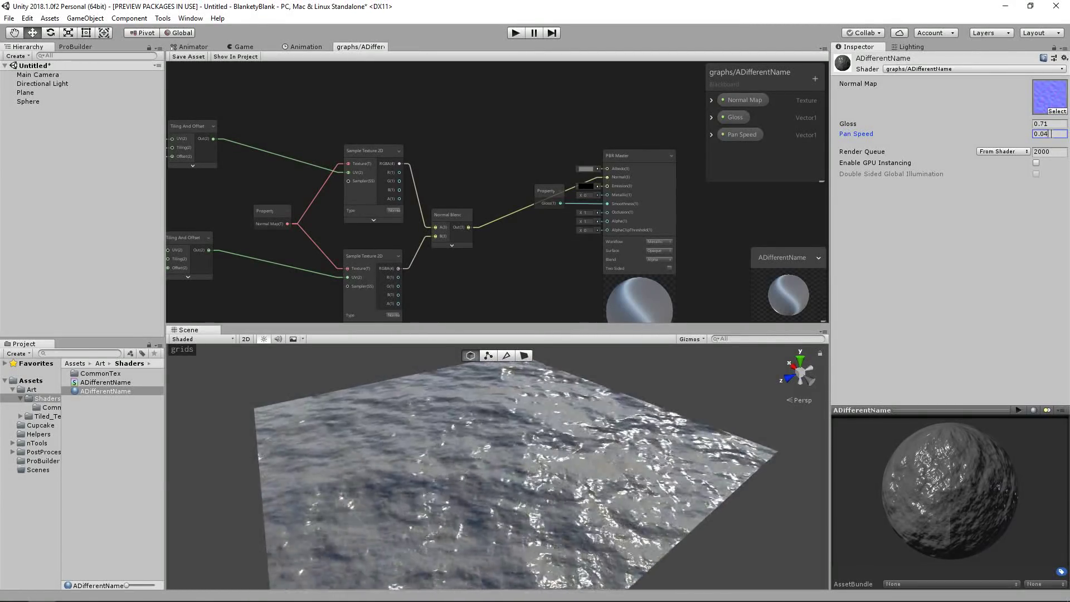
key("Return")
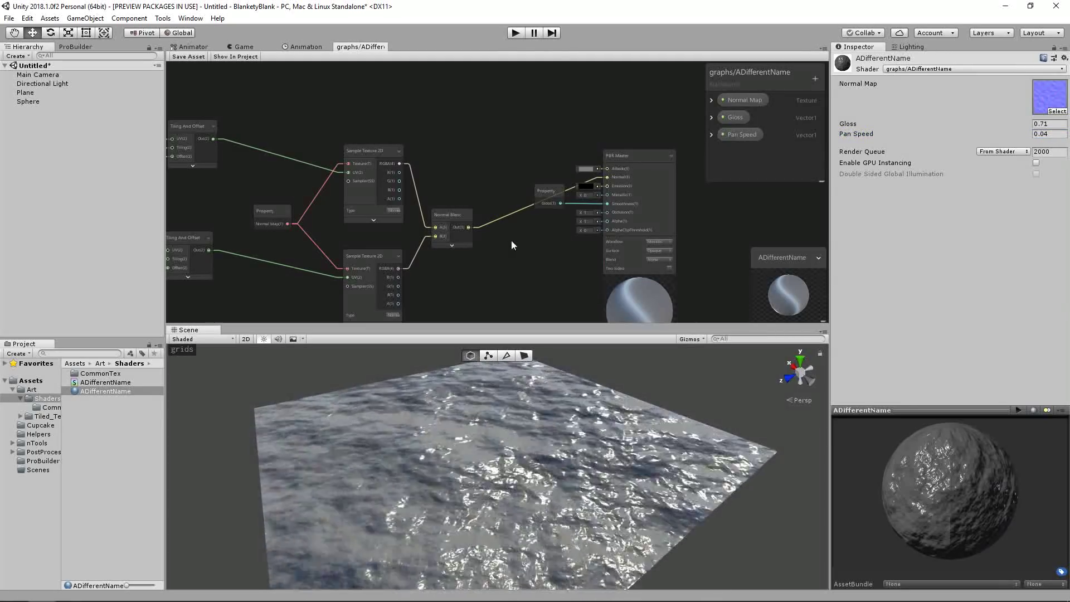
Try a Pan Speed of 0.02 on the material and view the water from another angle
left_click(1053, 135)
key("BackSpace")
type("2")
key("Tab")
left_click_drag(667, 384, 714, 436, "alt")
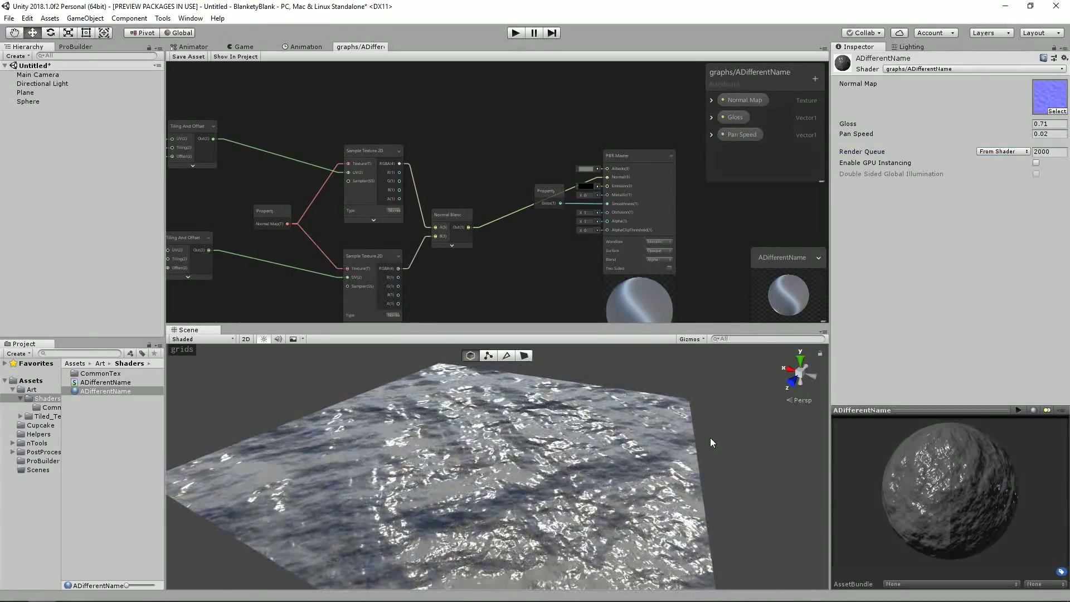
Set the material's Pan Speed to 0.01
left_click(1038, 135)
key("BackSpace")
type("1")
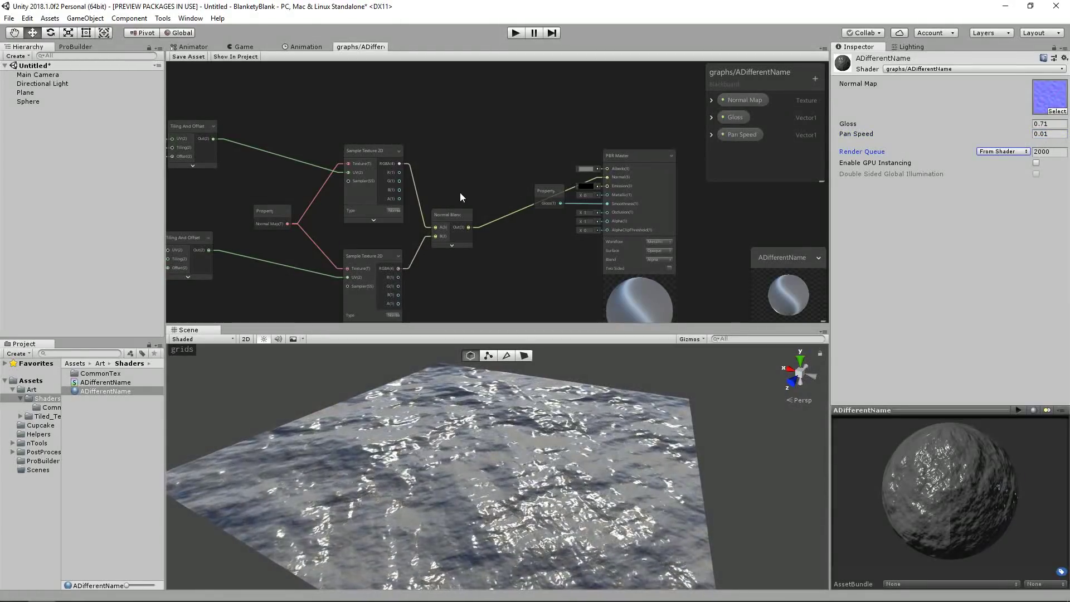
Select the nodes feeding the PBR Master and shift them together so Normal Blend's output lines up with the Normal input
scroll(491, 187, "down", 5)
middle_click_drag(500, 162, 574, 192)
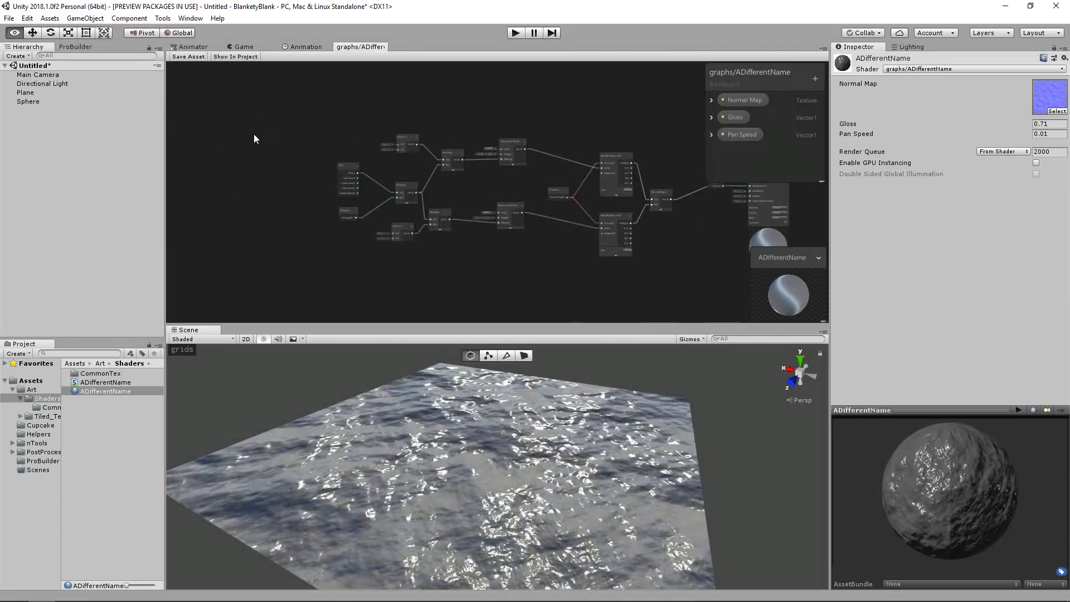
left_click_drag(263, 136, 620, 307)
key("f")
left_click_drag(576, 202, 567, 180)
left_click(498, 240)
Examine the Normal Blend wiring in the graph and the blended water surface on the plane
scroll(501, 239, "down", 2)
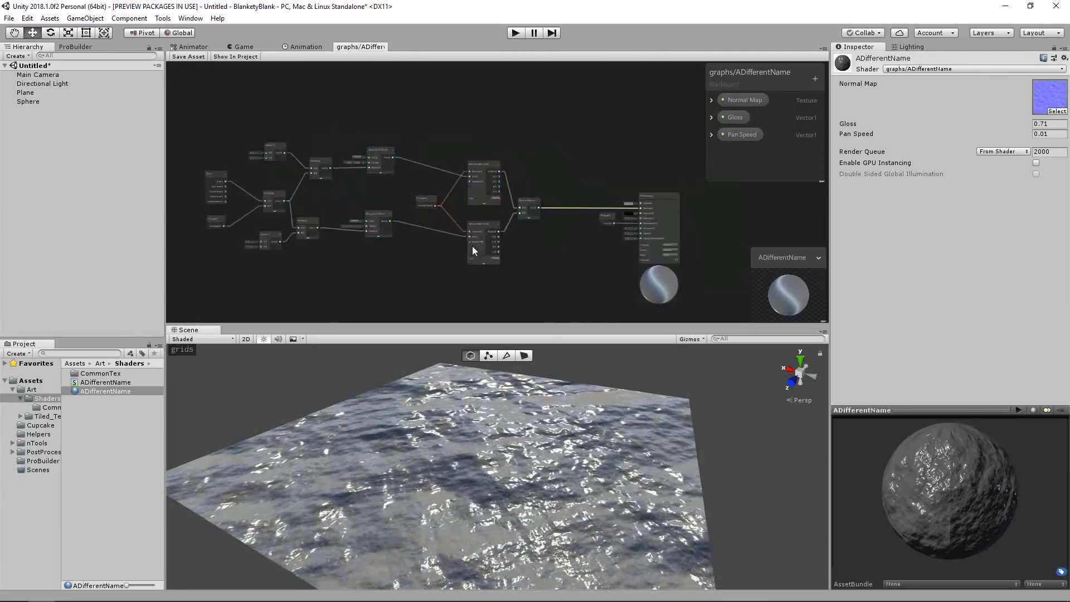
scroll(516, 245, "up", 5)
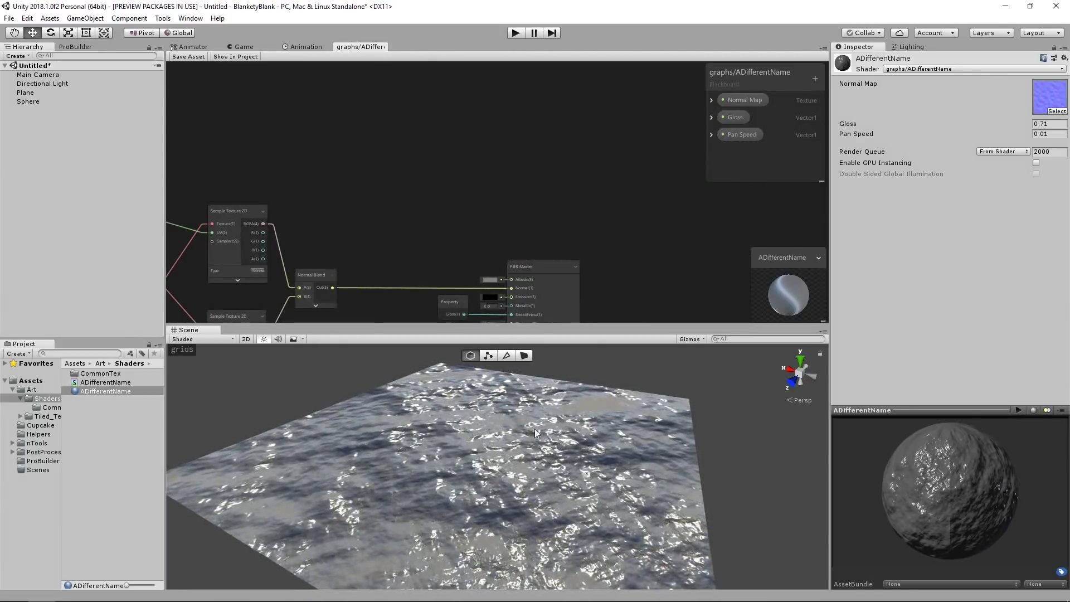
left_click_drag(528, 451, 514, 428, "alt")
middle_click_drag(477, 262, 531, 233)
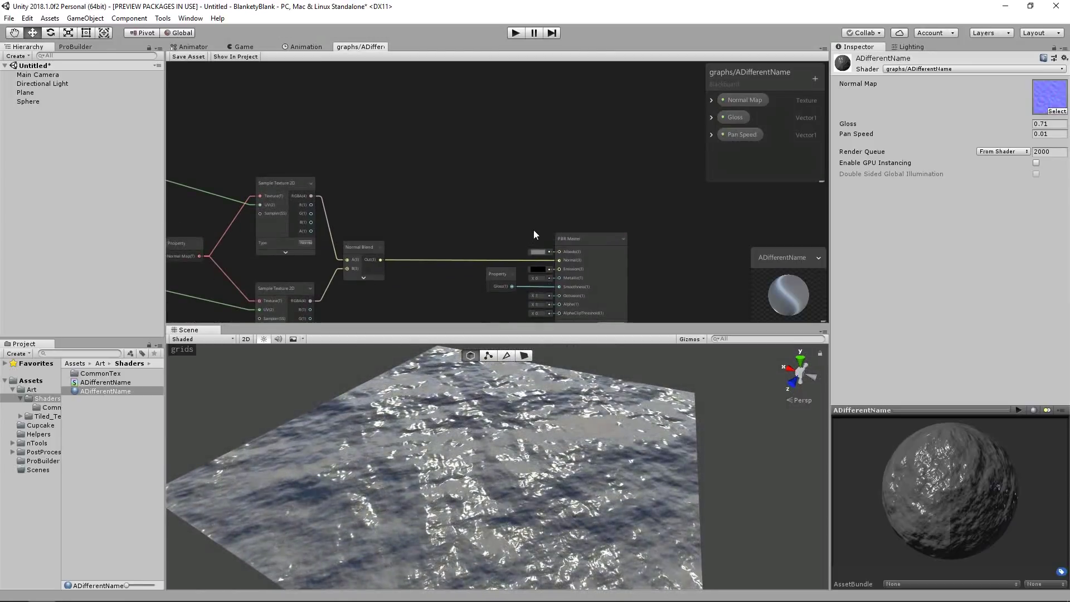
middle_click_drag(443, 143, 477, 214)
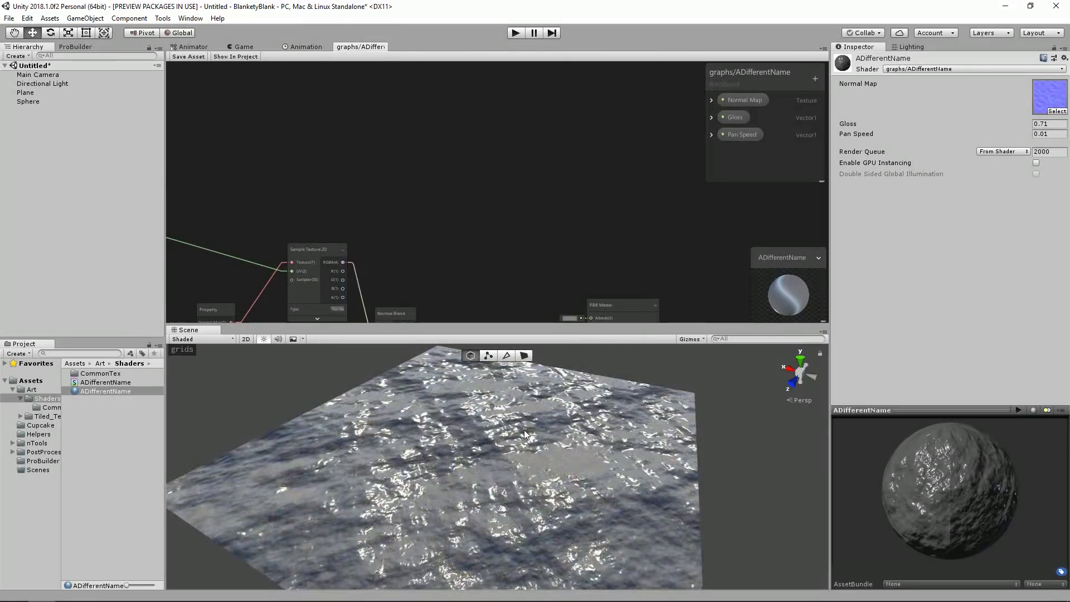
left_click_drag(524, 430, 517, 422, "alt")
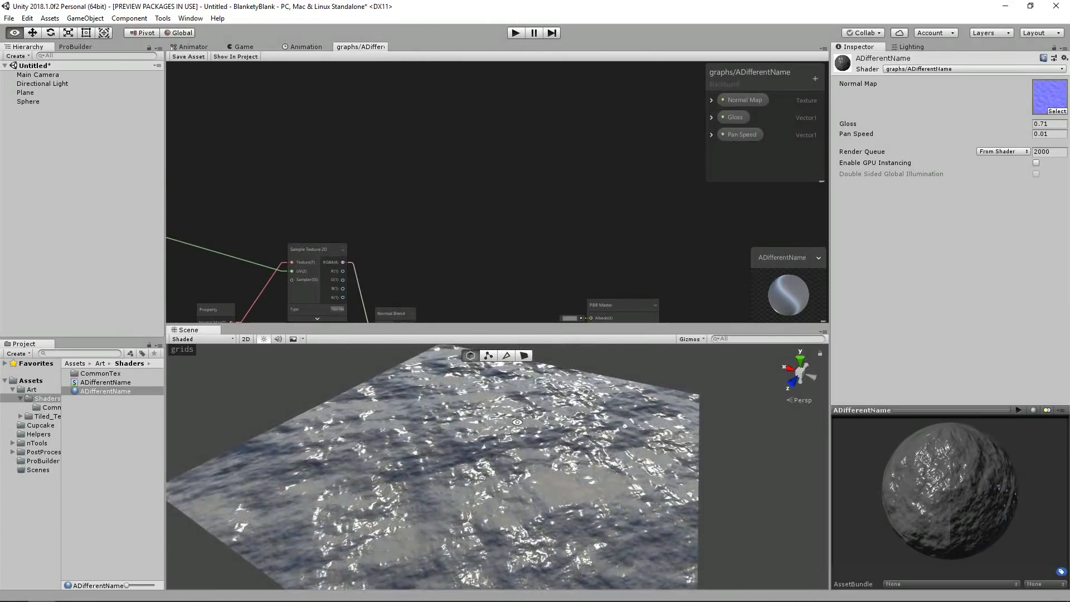
Add a Fresnel Effect node in the empty area above the normal map nodes and expand its preview
middle_click_drag(513, 253, 531, 253)
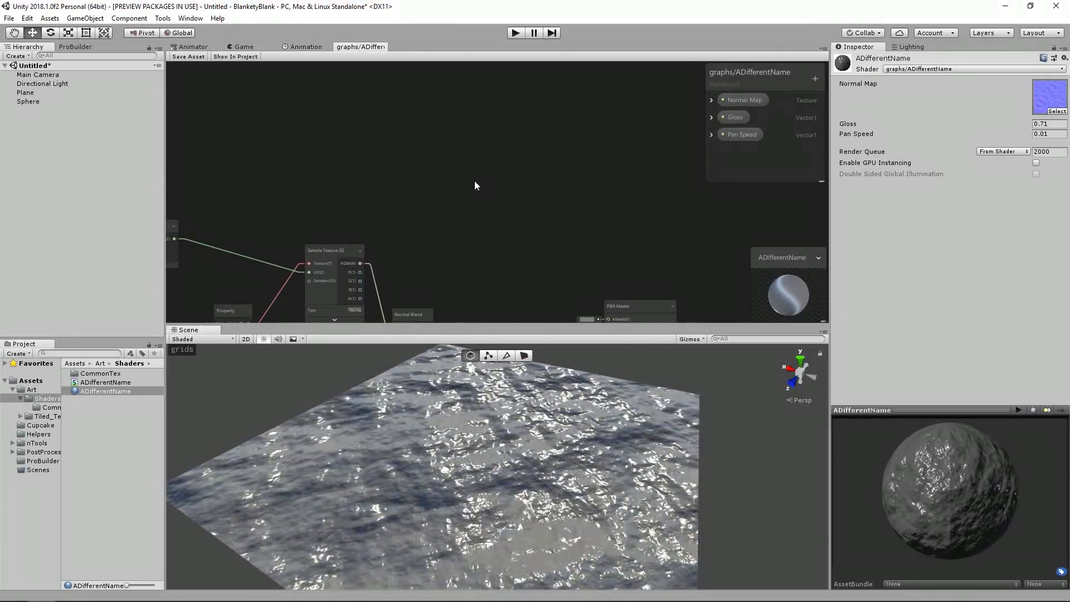
key("space")
type("fre")
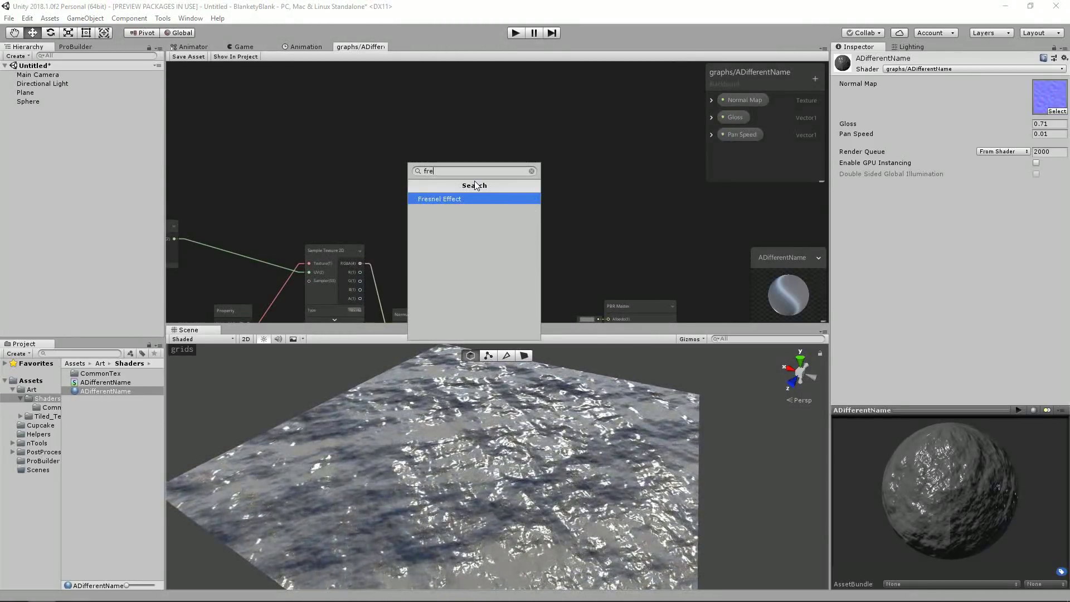
key("Return")
left_click_drag(523, 179, 454, 116)
left_click_drag(424, 99, 412, 132)
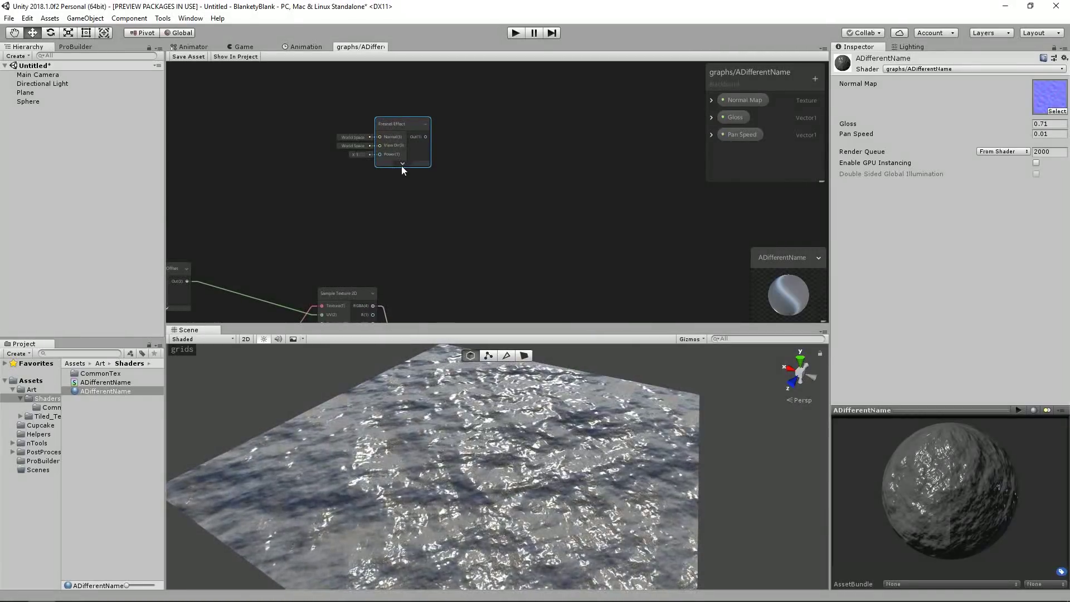
left_click(410, 166)
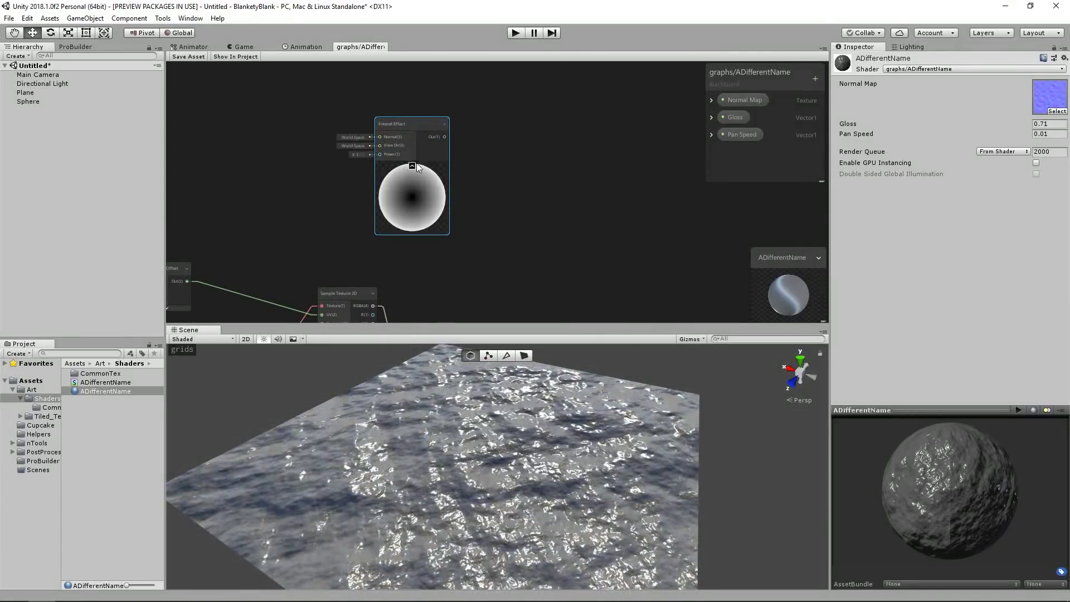
Add a Color node above the PBR Master and convert it to a property
middle_click_drag(560, 212, 650, 237)
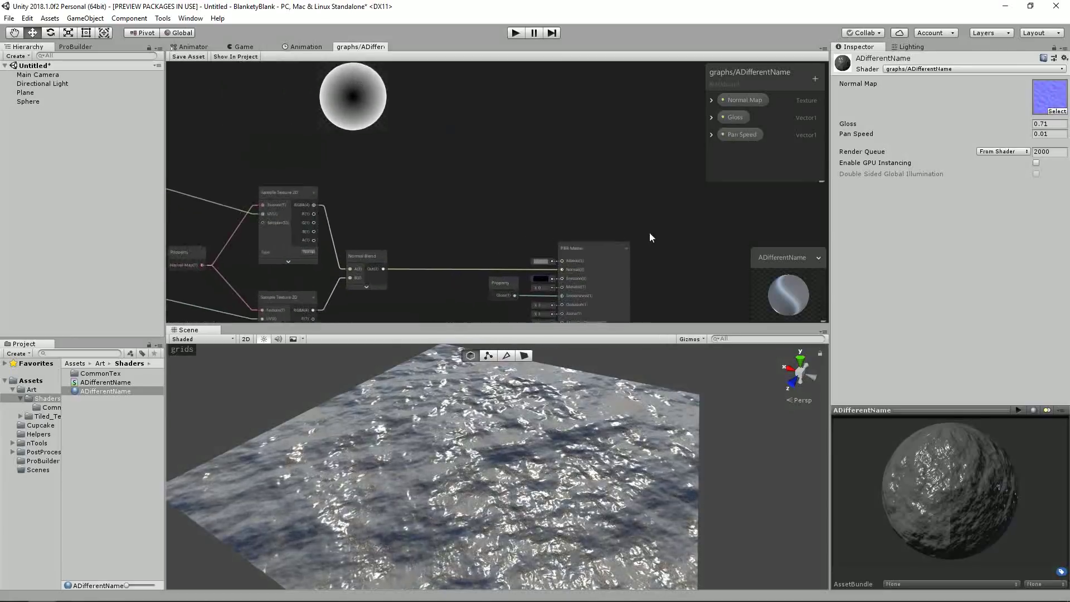
key("space")
type("color")
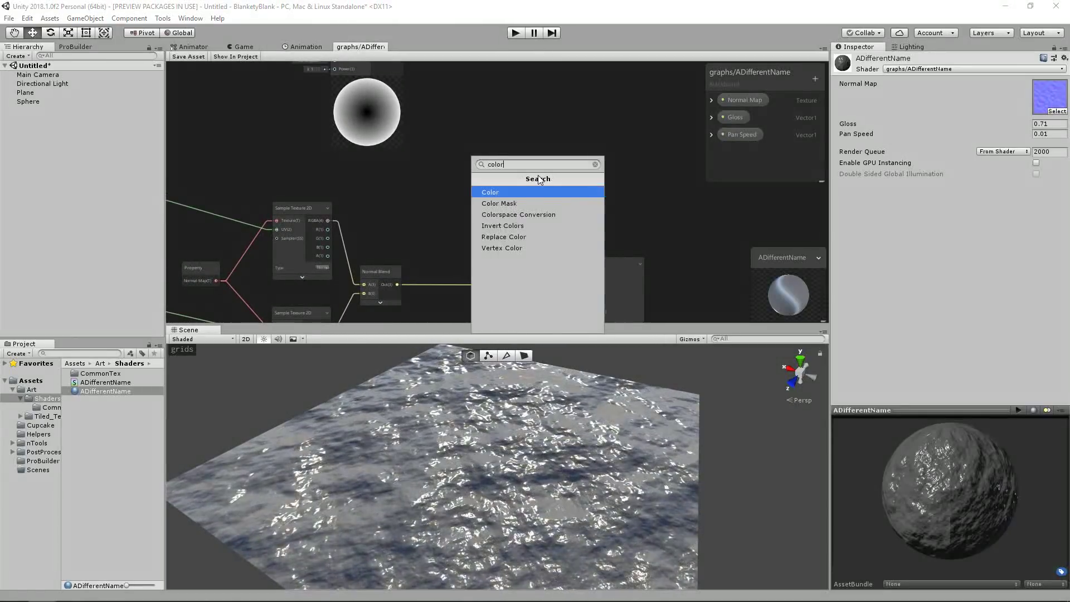
left_click(524, 191)
left_click_drag(575, 176, 537, 149)
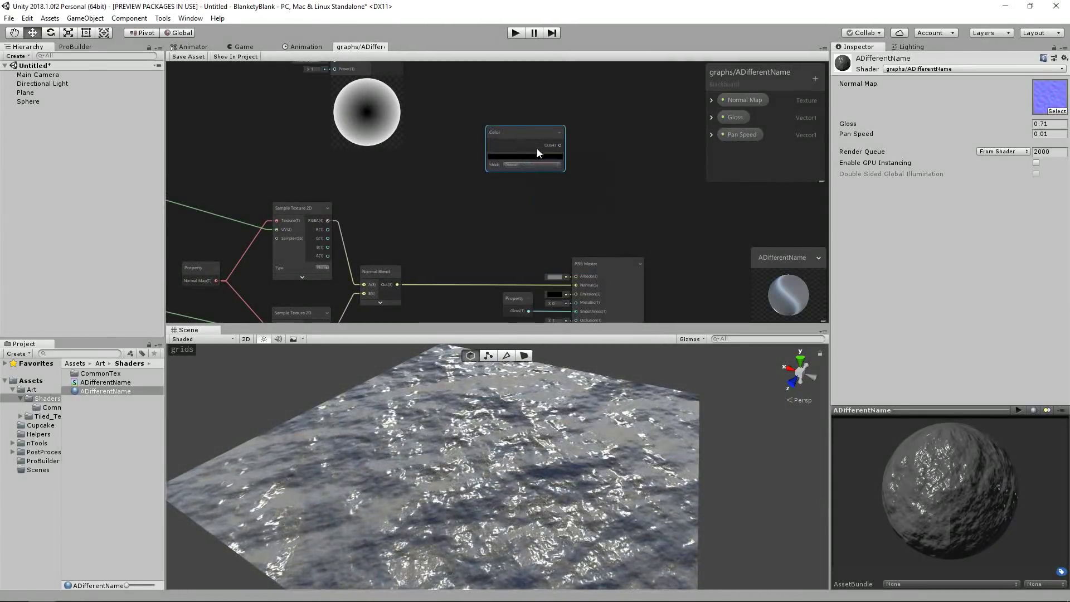
right_click(520, 130)
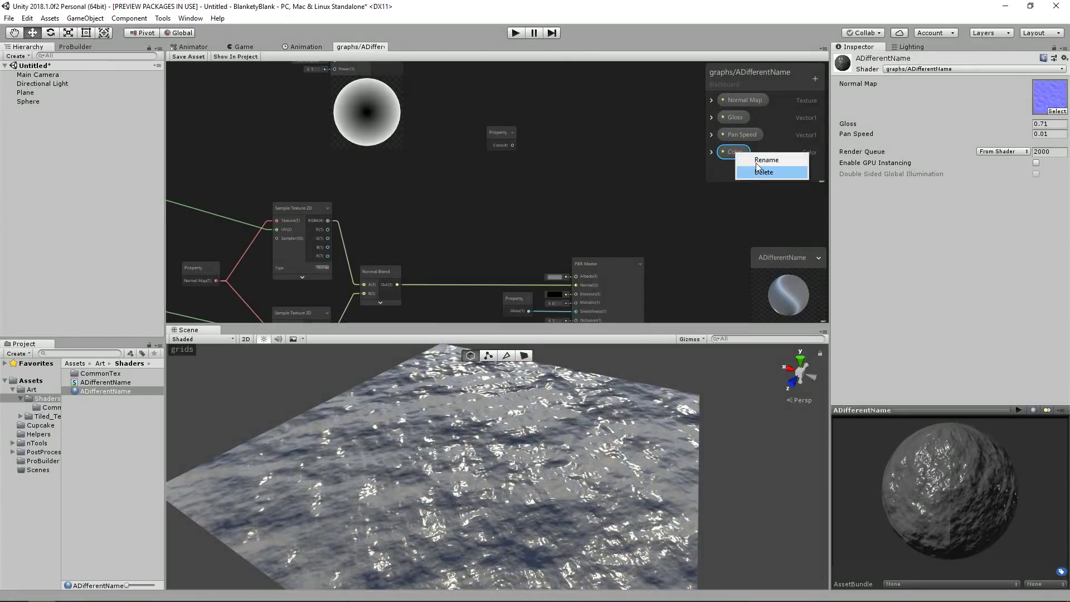
Rename the new color property to Main Color
left_click(759, 162)
type("M")
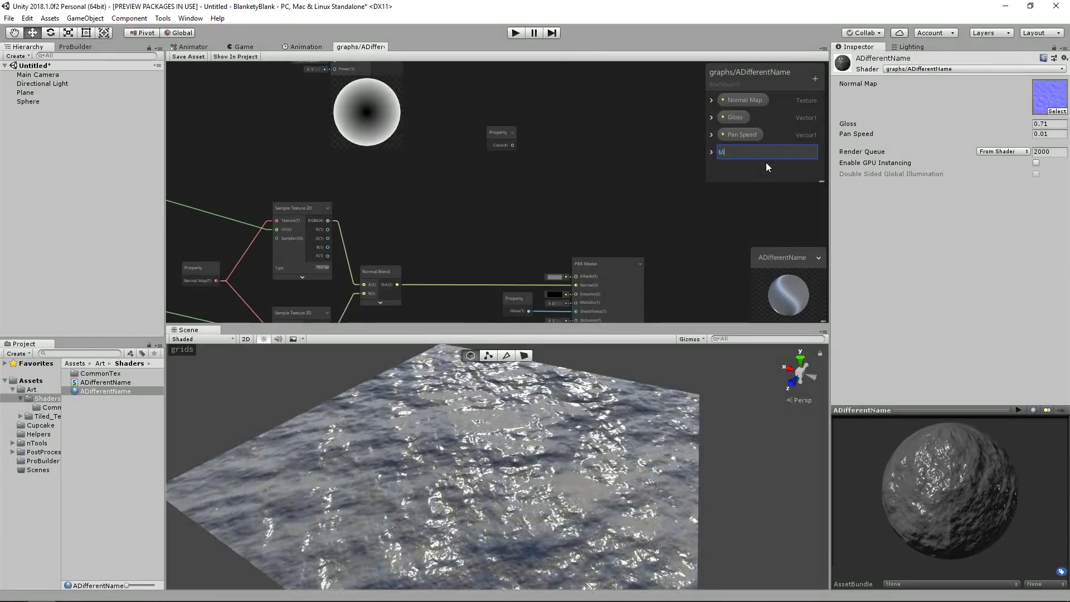
type("ian Color")
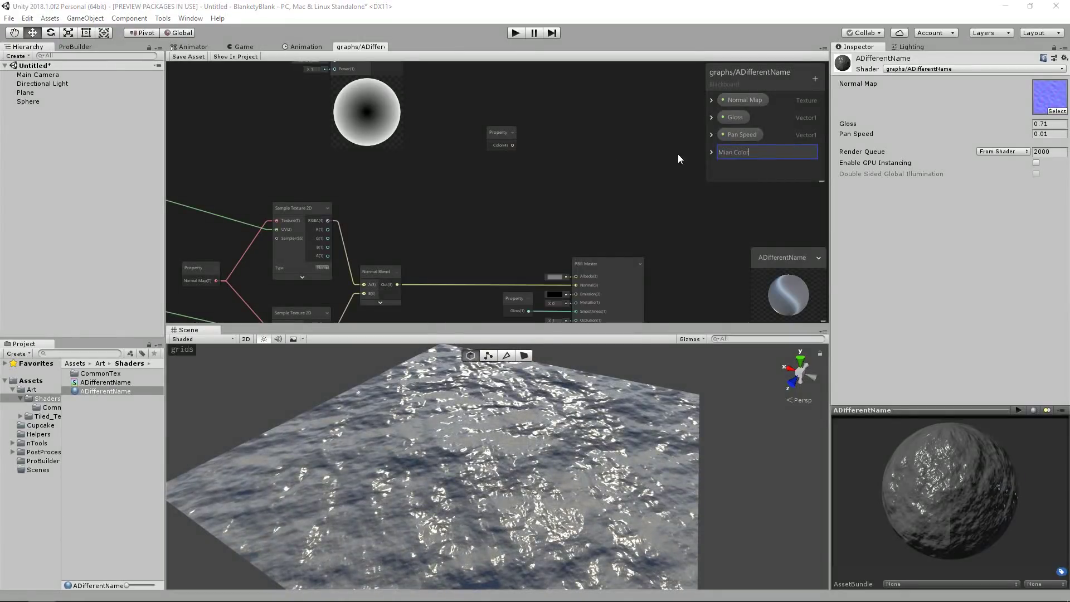
right_click(739, 153)
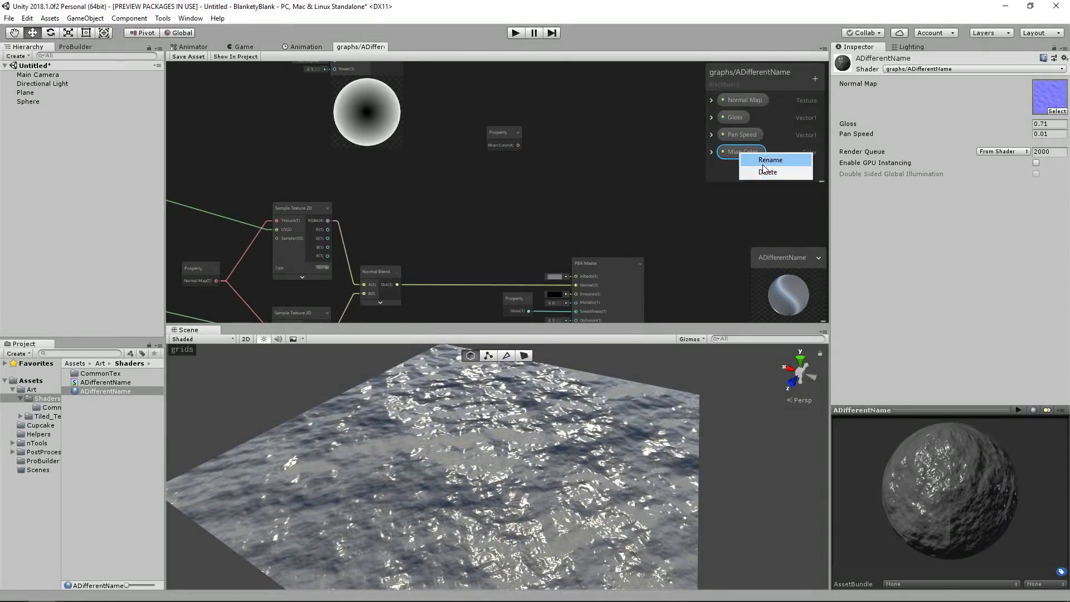
key("BackSpace")
key("Right")
type("i")
key("Return")
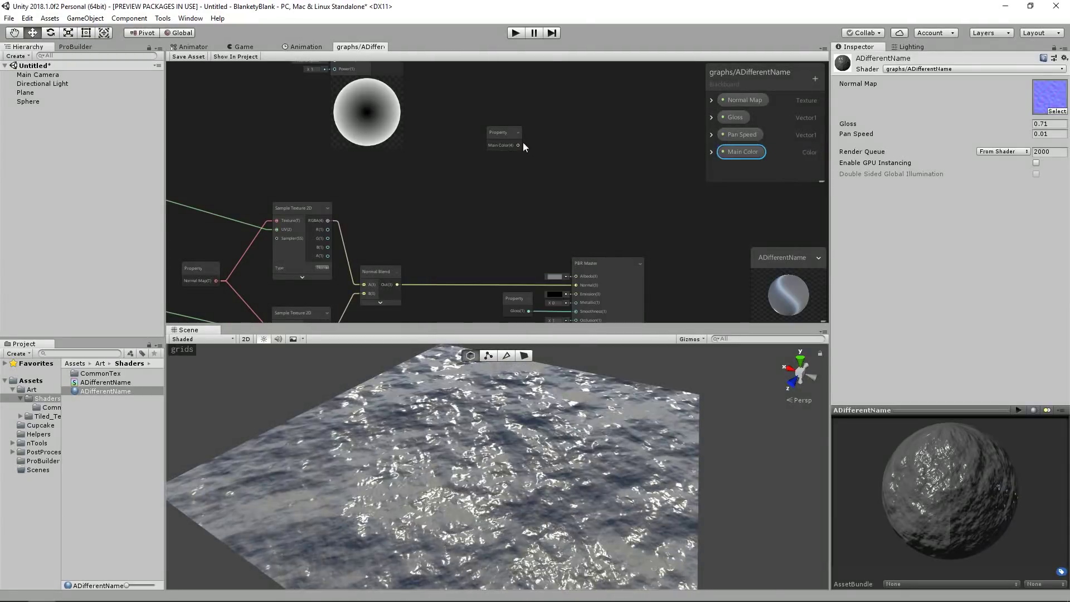
Connect Main Color to the PBR Master's Albedo input, move its node closer, and save the shader asset
left_click_drag(514, 143, 577, 264)
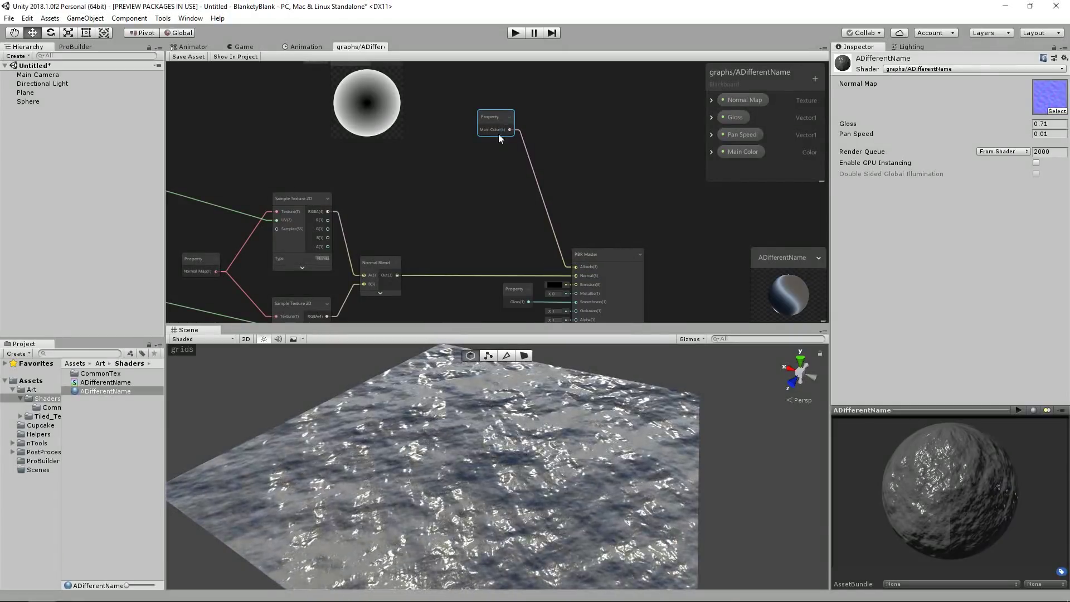
left_click_drag(499, 134, 502, 174)
left_click(193, 58)
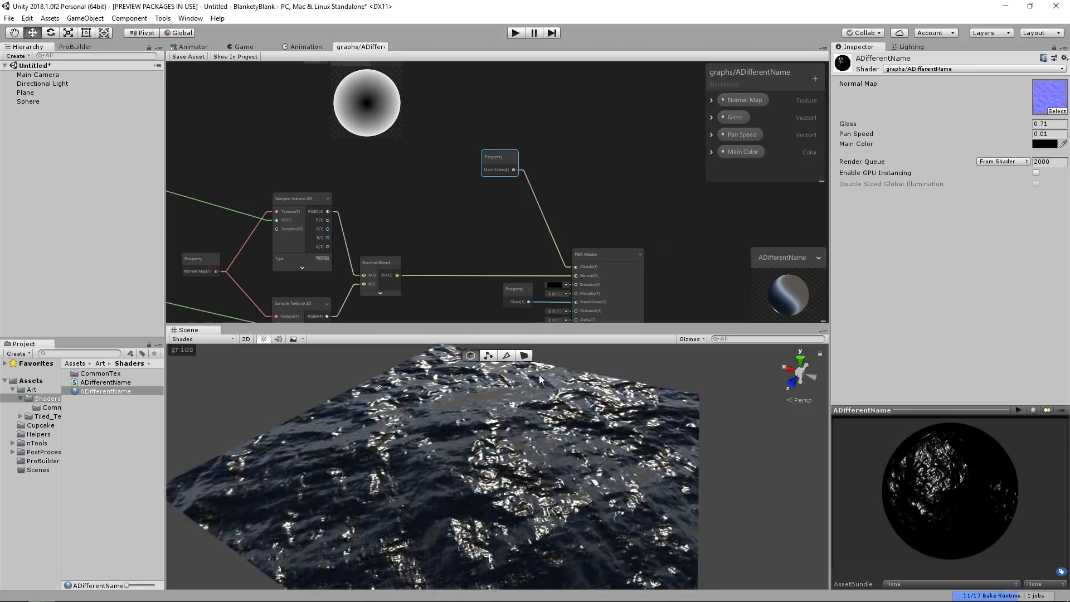
Set the material's Main Color to a dark desaturated blue
left_click(1045, 144)
left_click_drag(840, 310, 807, 334)
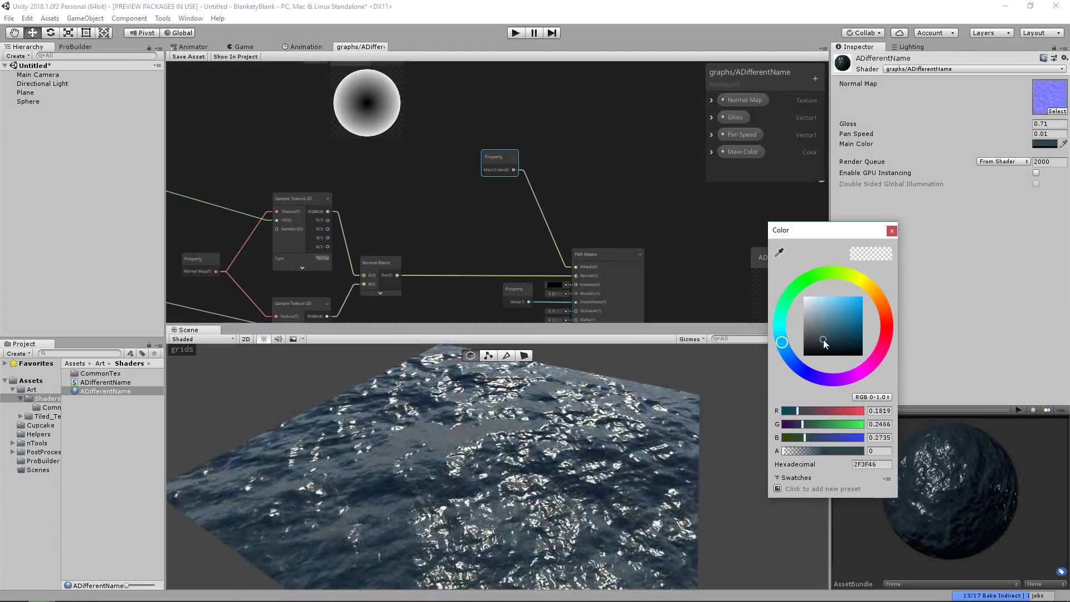
left_click(892, 230)
Reposition the Main Color and Fresnel Effect nodes to free up space between them, and view the water from another angle
middle_click_drag(606, 142, 619, 145)
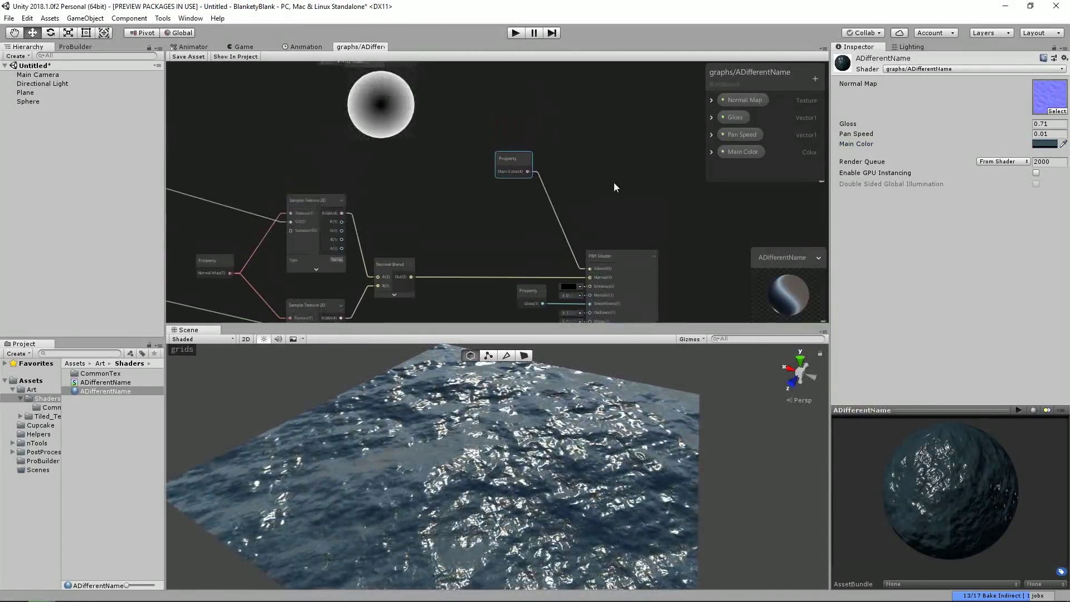
left_click_drag(513, 159, 524, 168)
middle_click_drag(469, 257, 490, 286)
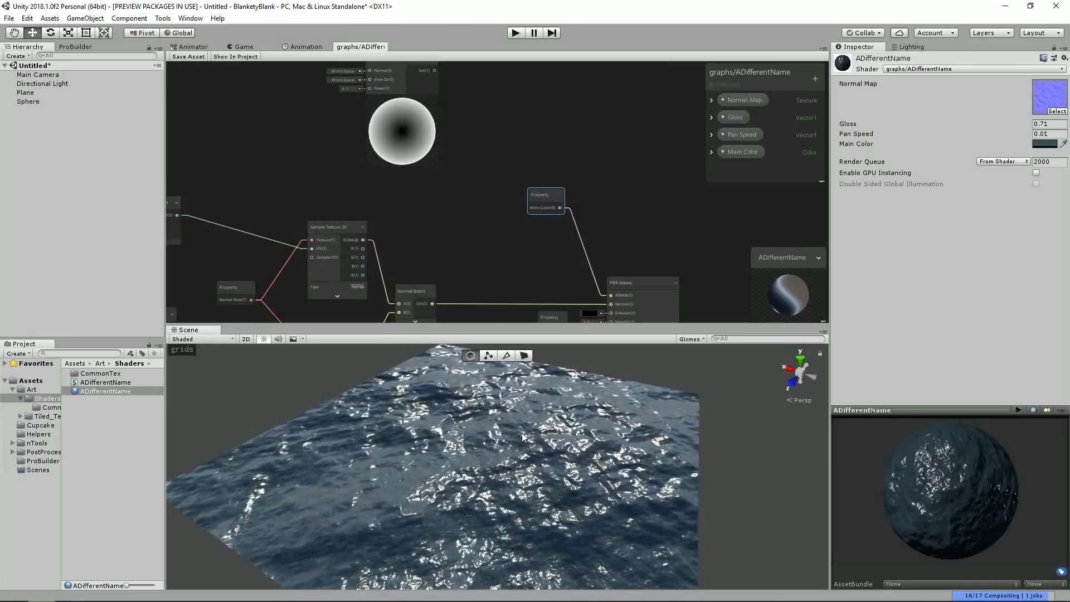
right_click_drag(522, 433, 501, 412)
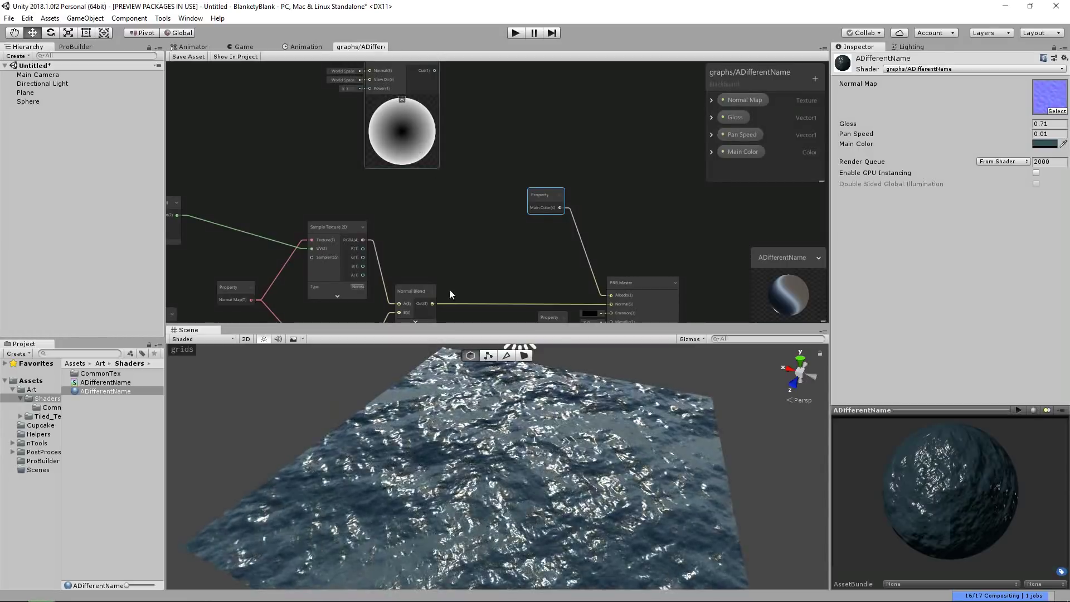
middle_click_drag(407, 119, 460, 201)
left_click_drag(460, 202, 383, 190)
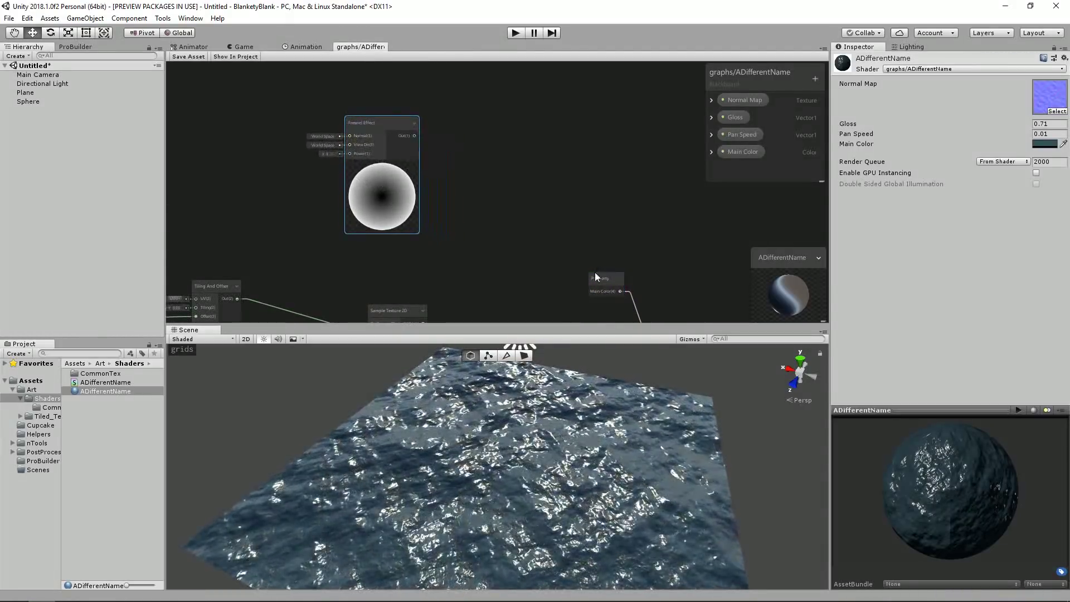
mouse_move(514, 218)
middle_mouse_down()
mouse_move(499, 180)
mouse_move(517, 176)
mouse_move(523, 201)
middle_mouse_up()
key("space")
type("l")
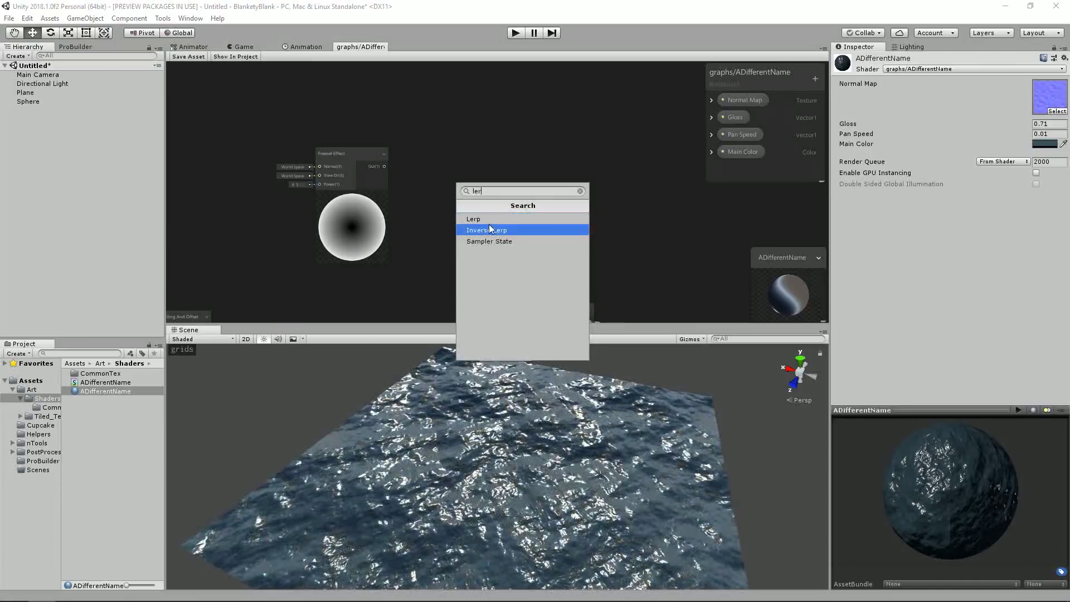
type("er")
left_click(490, 230)
key("Delete")
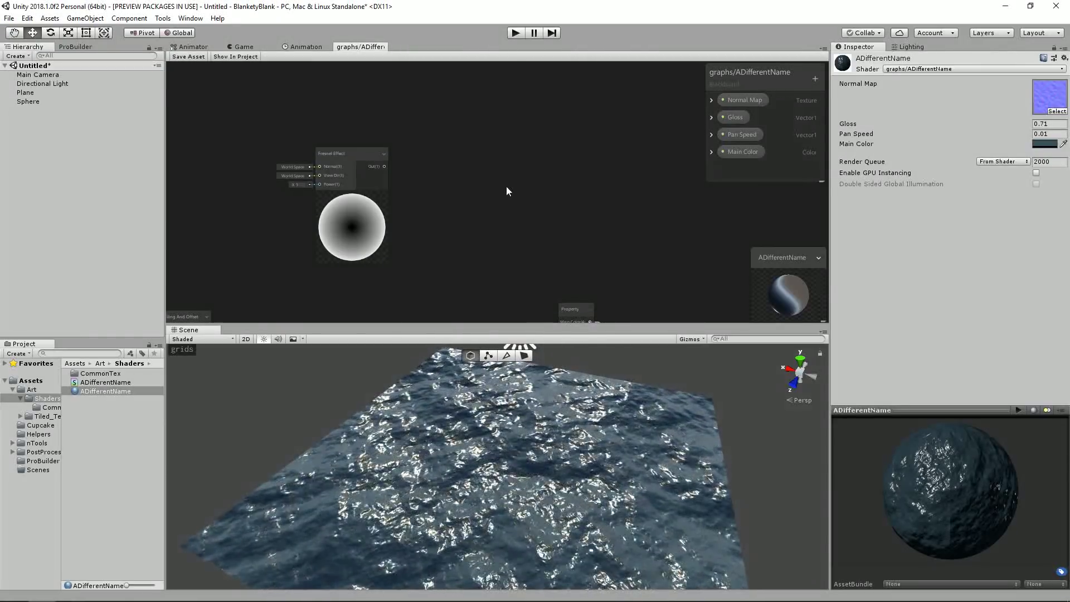
Add a Lerp node beside the Fresnel Effect and delete the connection from Main Color to Albedo
key("space")
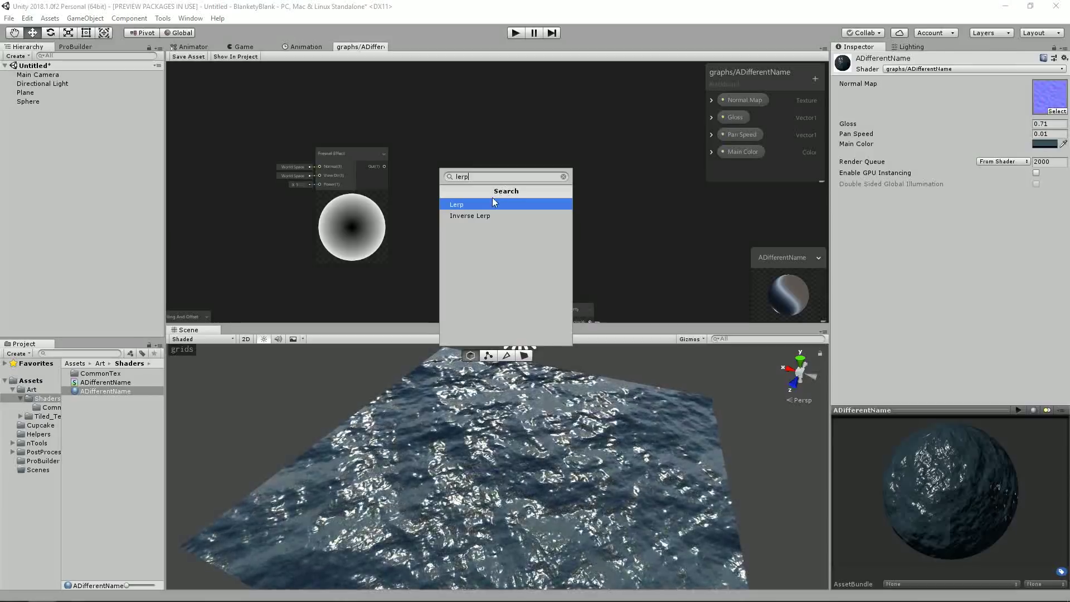
left_click(491, 205)
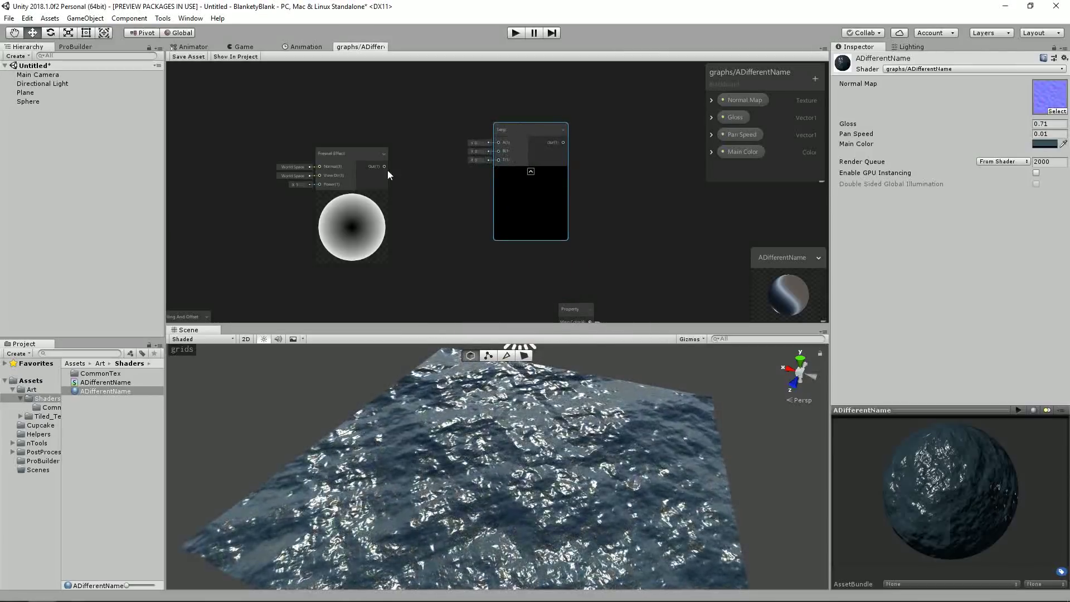
middle_click_drag(573, 311, 554, 253)
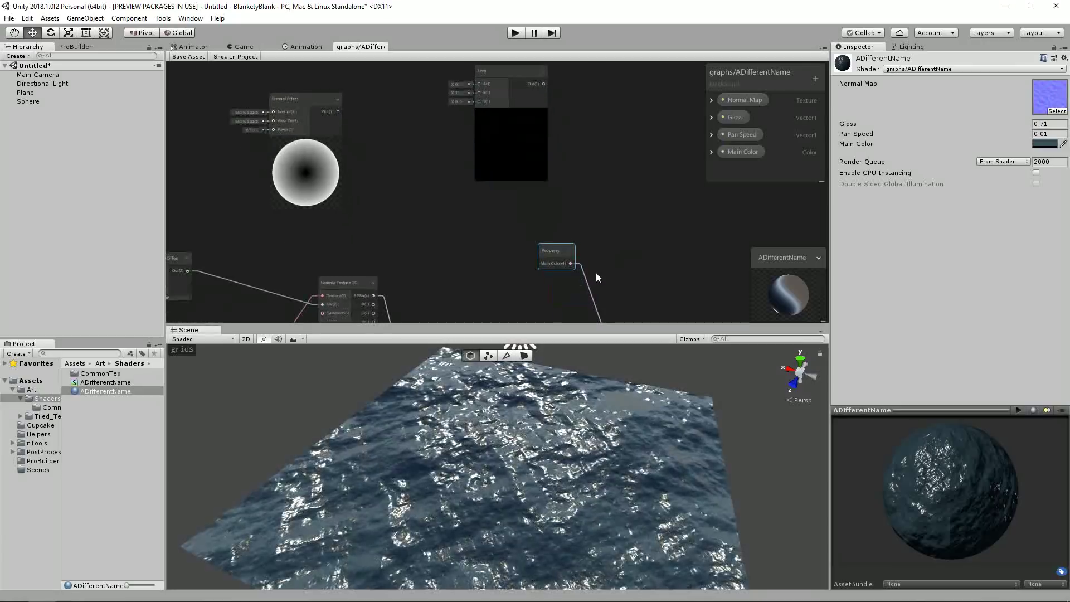
left_click(587, 287)
key("Delete")
Move the Main Color property node up between the Fresnel Effect and Lerp nodes, and shift the Fresnel Effect aside
left_click_drag(557, 258, 414, 134)
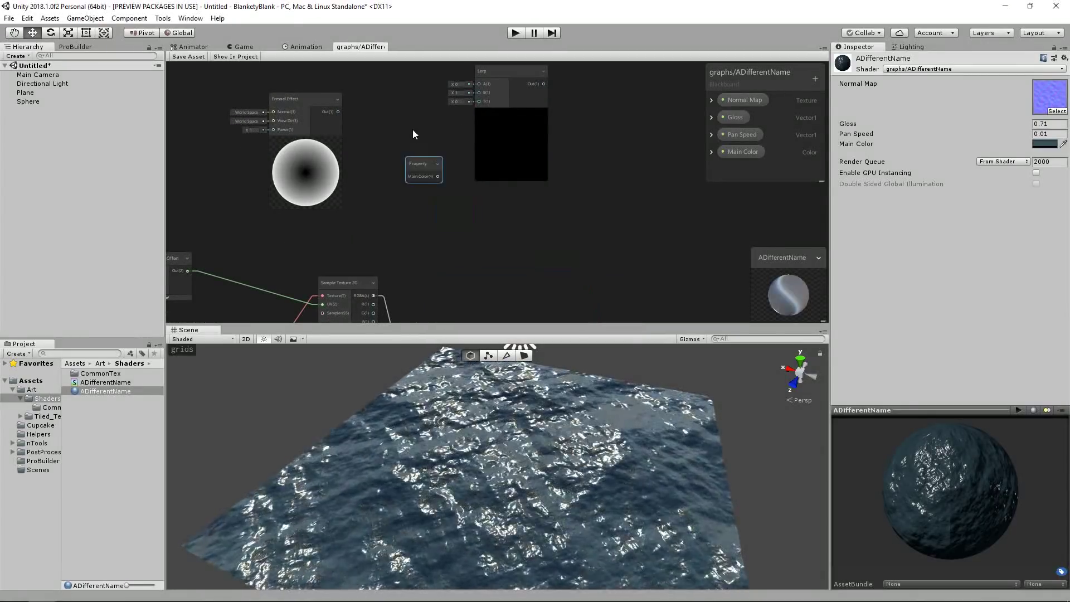
middle_click_drag(404, 111, 448, 202)
left_click_drag(452, 218, 408, 124)
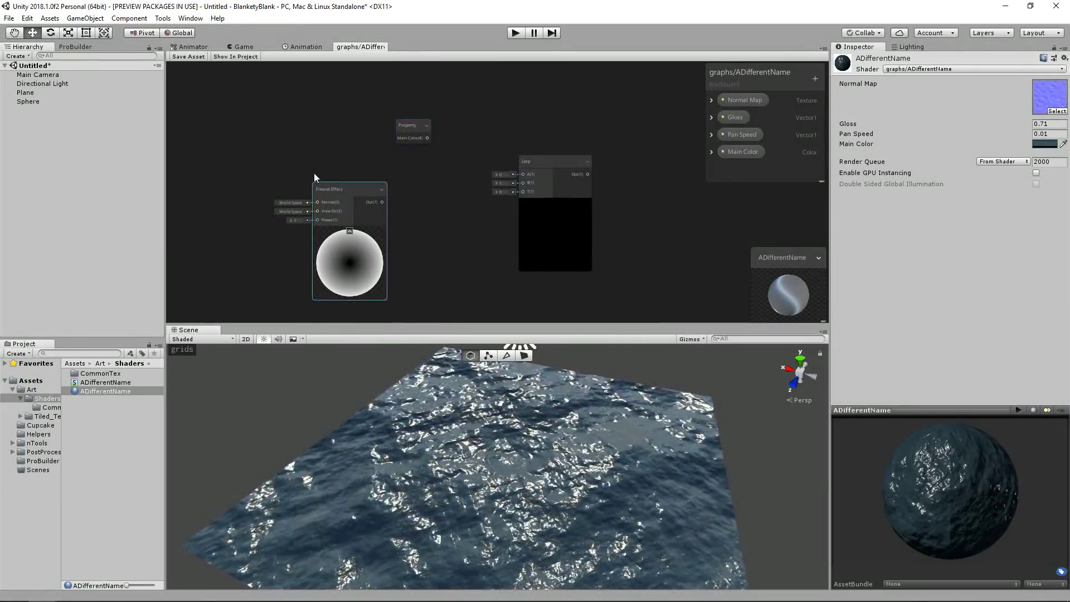
left_click_drag(313, 174, 287, 158)
Add a Color property named Top Colour and rename Main Color to Main Colour
left_click(737, 190)
left_click(815, 79)
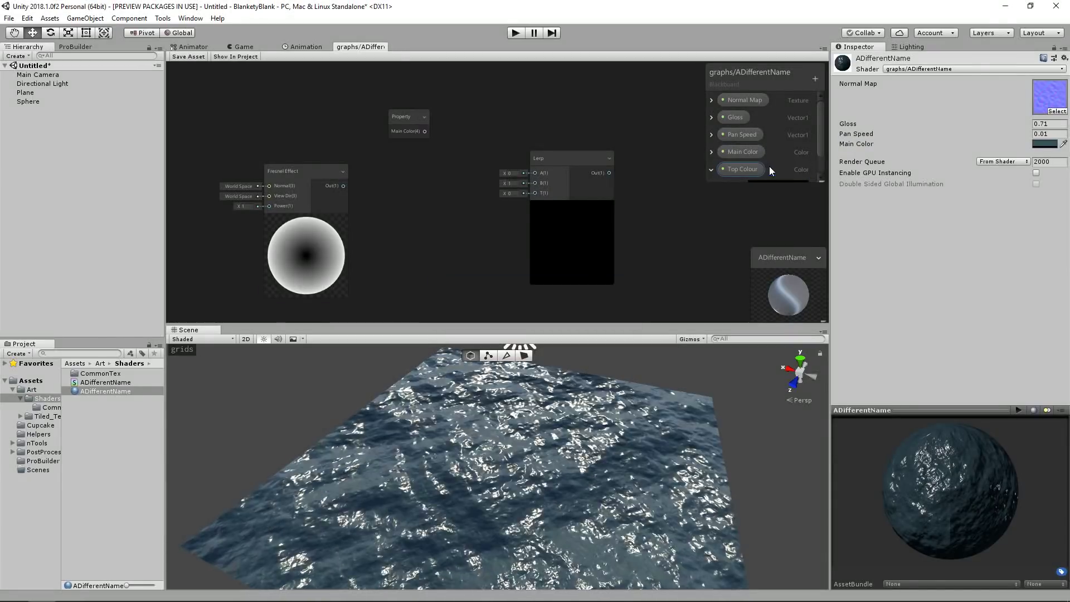
right_click(746, 151)
left_click(759, 159)
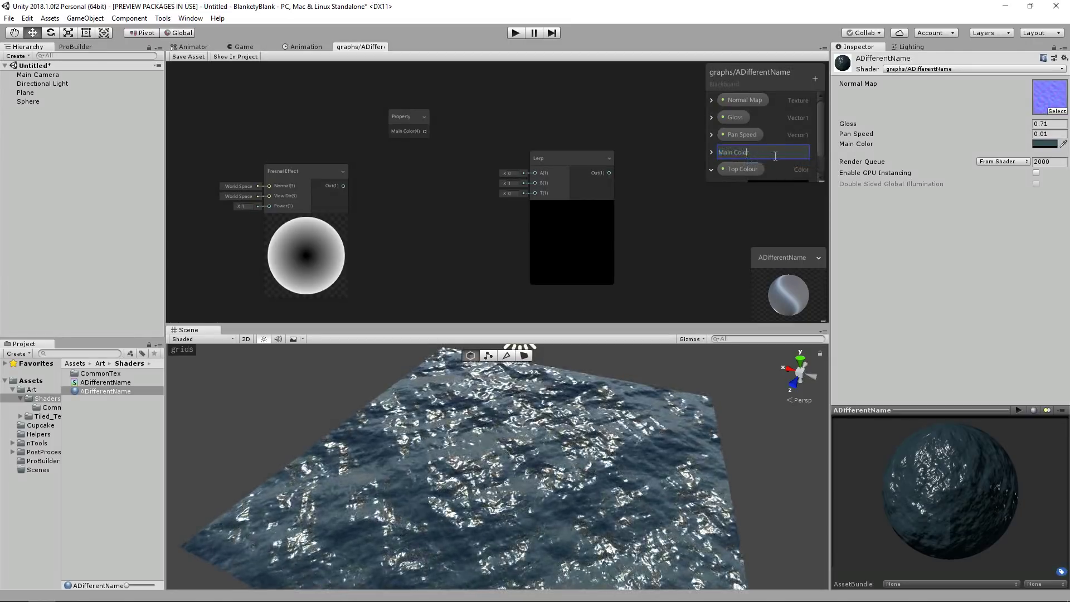
type("u")
key("Return")
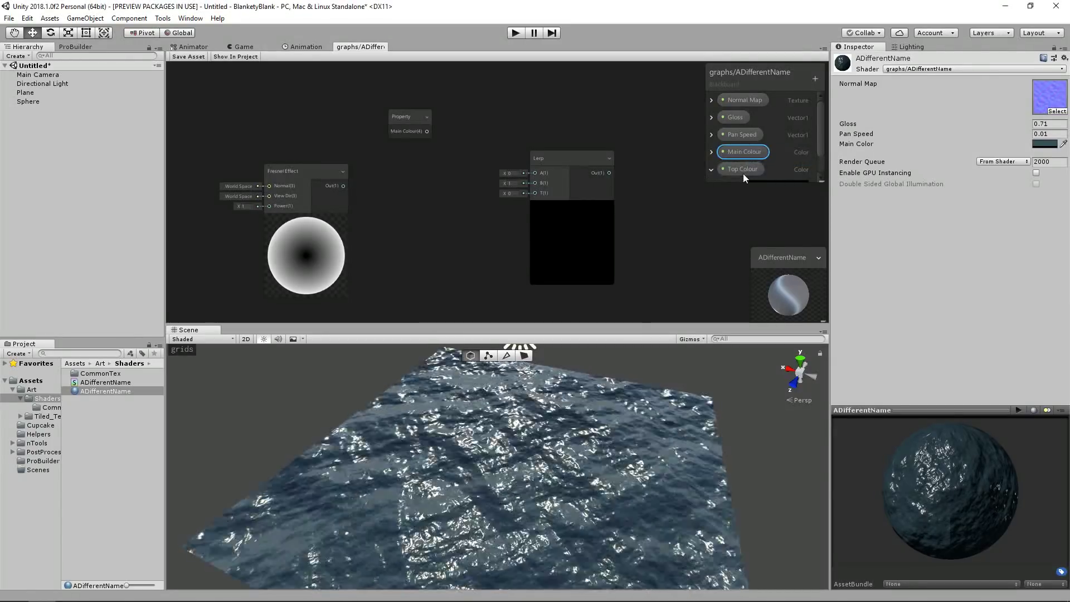
Set the default color of the Top Colour property to red
scroll(767, 152, "down", 1)
left_click(771, 161)
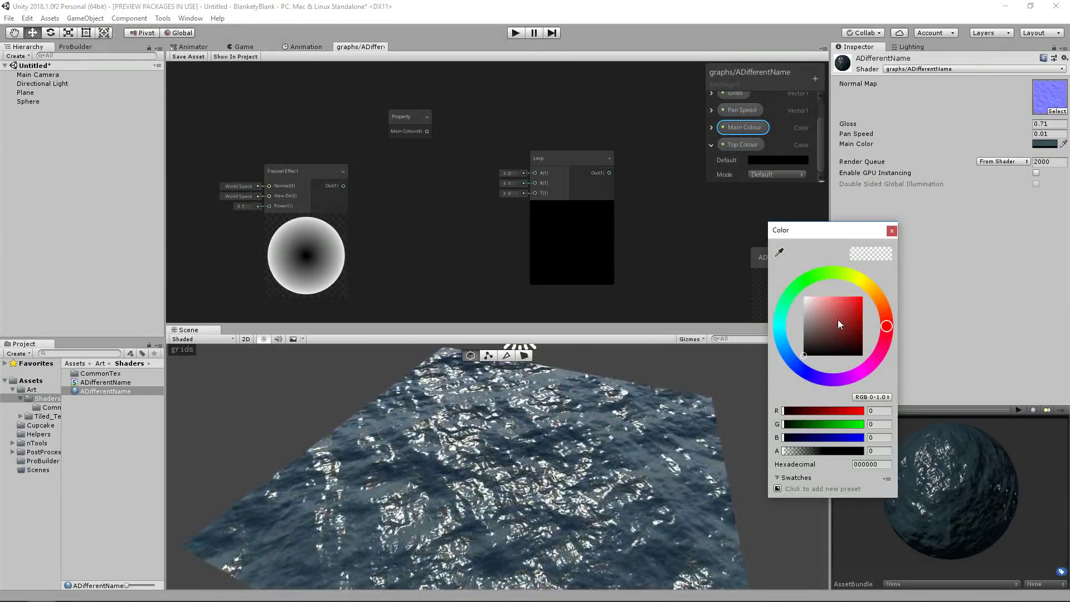
left_click_drag(837, 320, 851, 312)
left_click(892, 231)
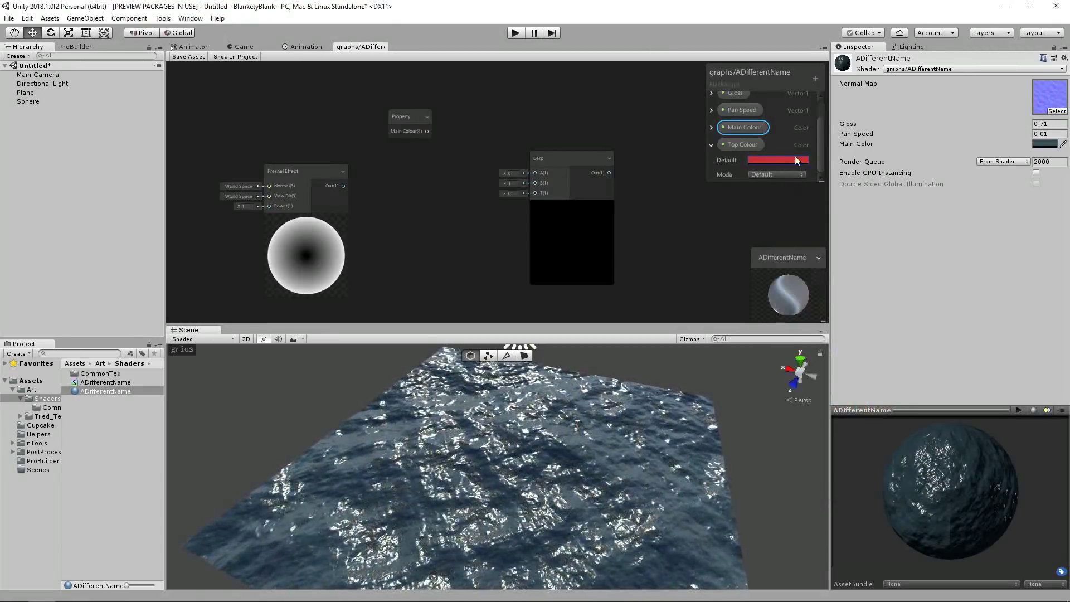
Place Top Colour in the graph, connect Main Colour to the Lerp's A and Top Colour to B, and collapse the Lerp preview
left_click_drag(738, 147, 409, 159)
left_click_drag(428, 122, 535, 191)
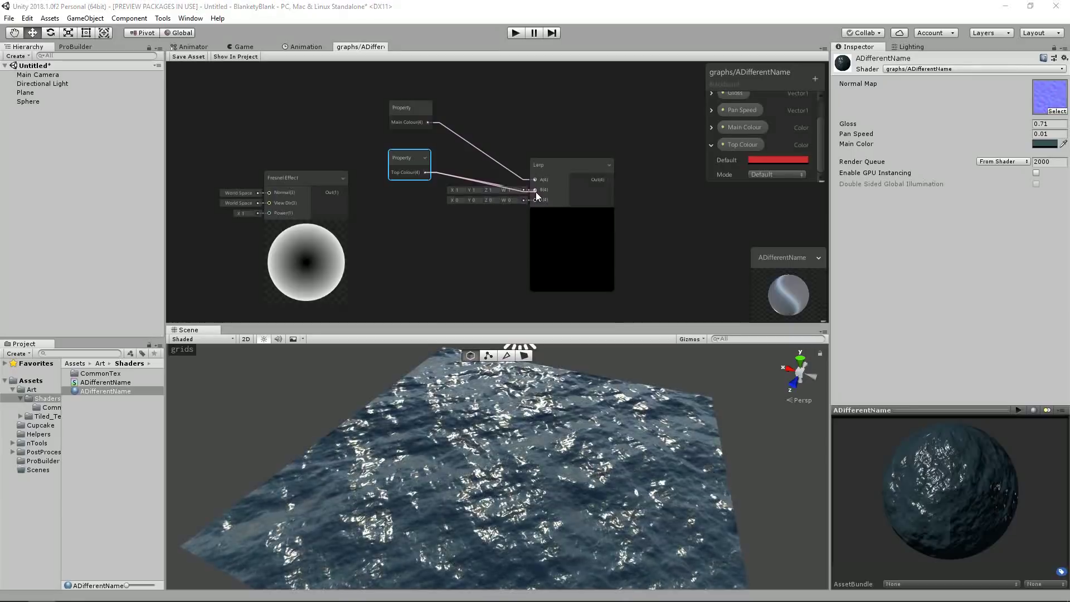
left_click(570, 210)
left_click(572, 211)
left_click(540, 240)
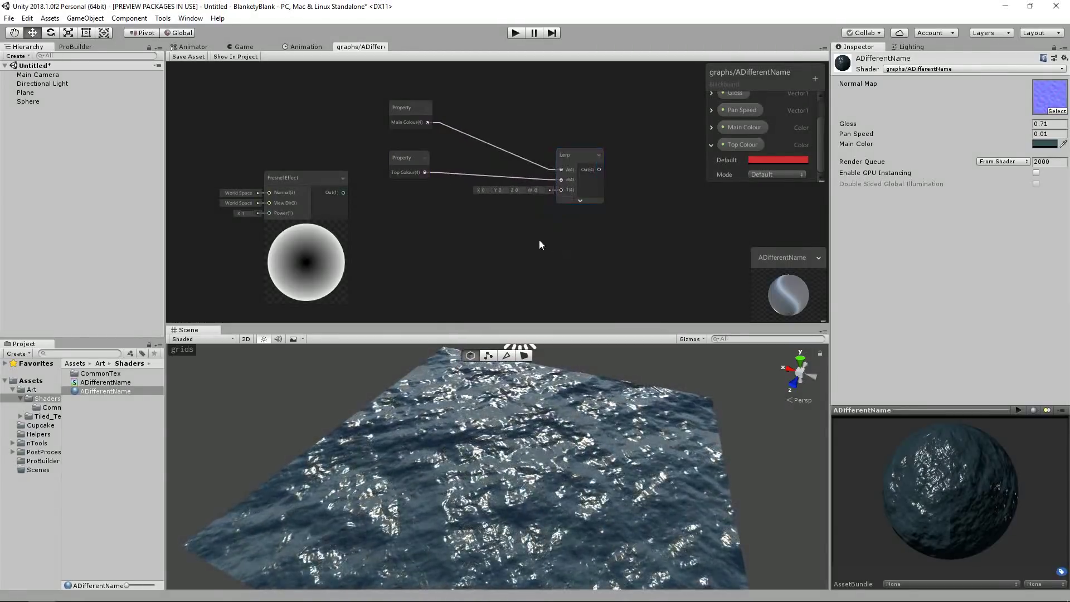
Add a Slider node below Top Colour, connect it to the Lerp's T input, and expand the Lerp preview
scroll(557, 245, "up", 3)
key("space")
type("slider")
key("Return")
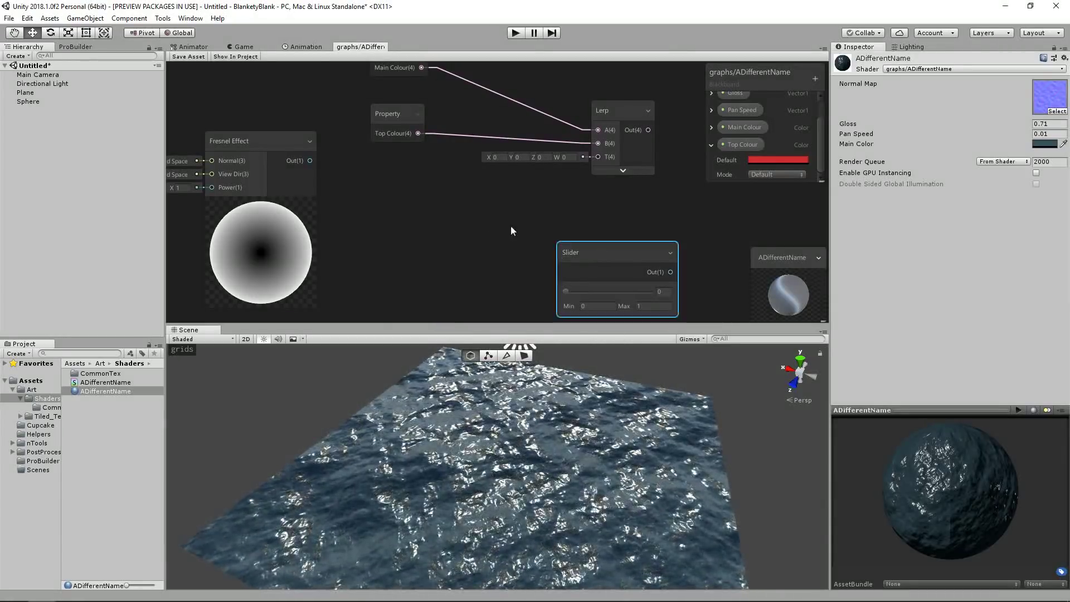
left_click_drag(603, 255, 416, 202)
middle_click_drag(481, 212, 473, 245)
left_click_drag(476, 252, 589, 191)
left_click(615, 204)
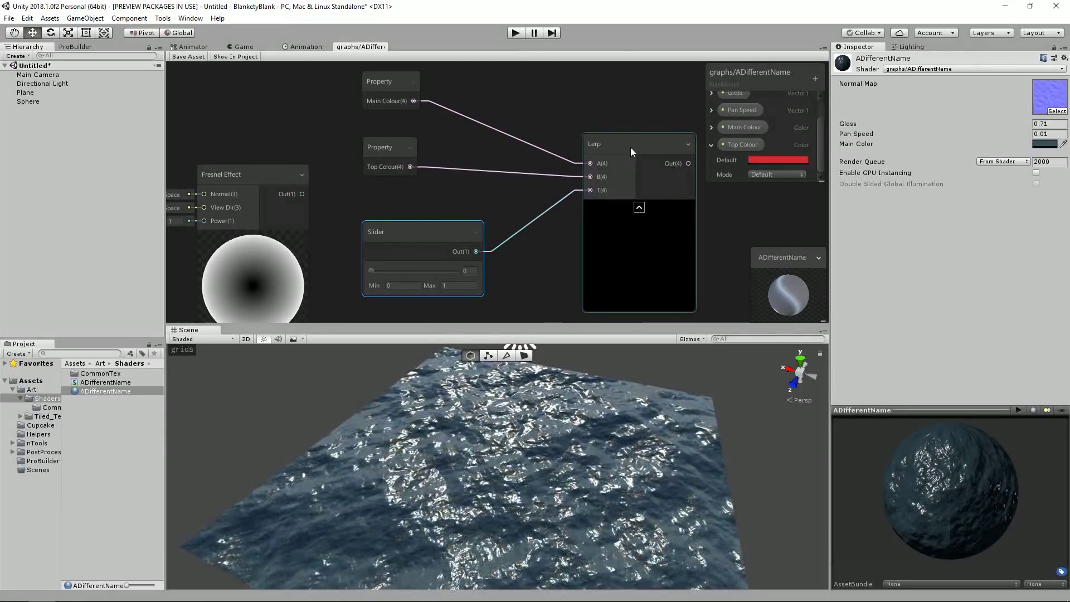
Shift the Lerp node slightly and set the default color of the Main Colour property to bright green
left_click_drag(630, 148, 603, 141)
middle_click_drag(603, 142, 519, 187)
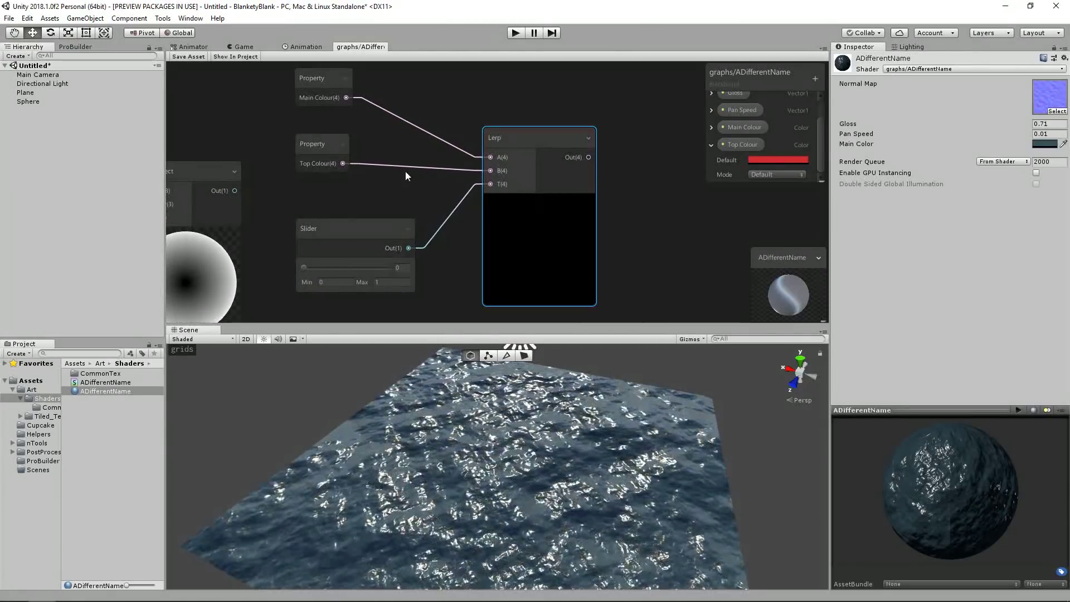
left_click(323, 85)
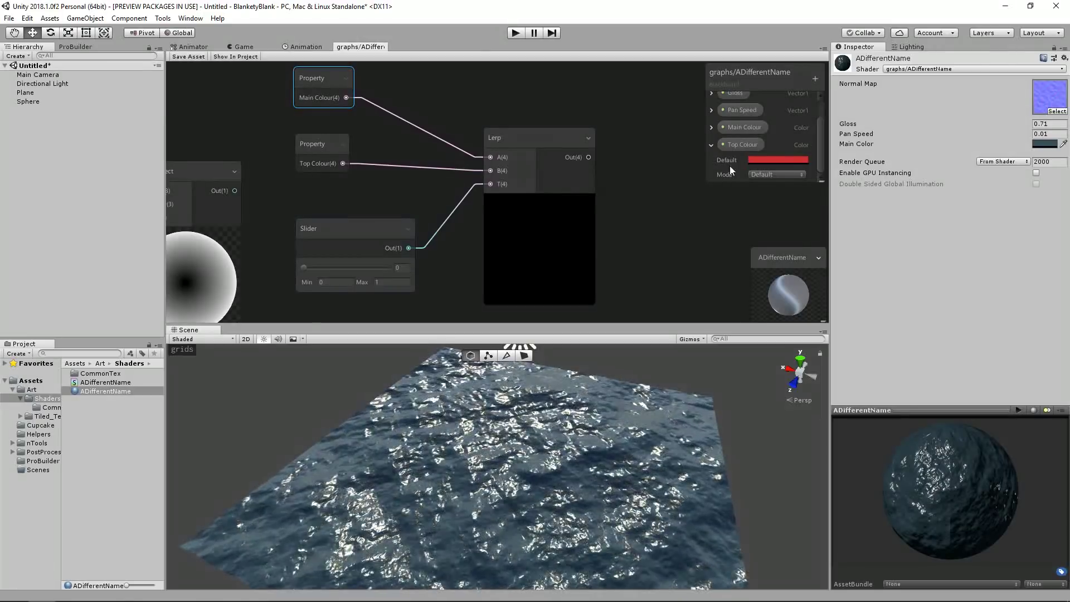
left_click(714, 126)
left_click(778, 142)
left_click(815, 276)
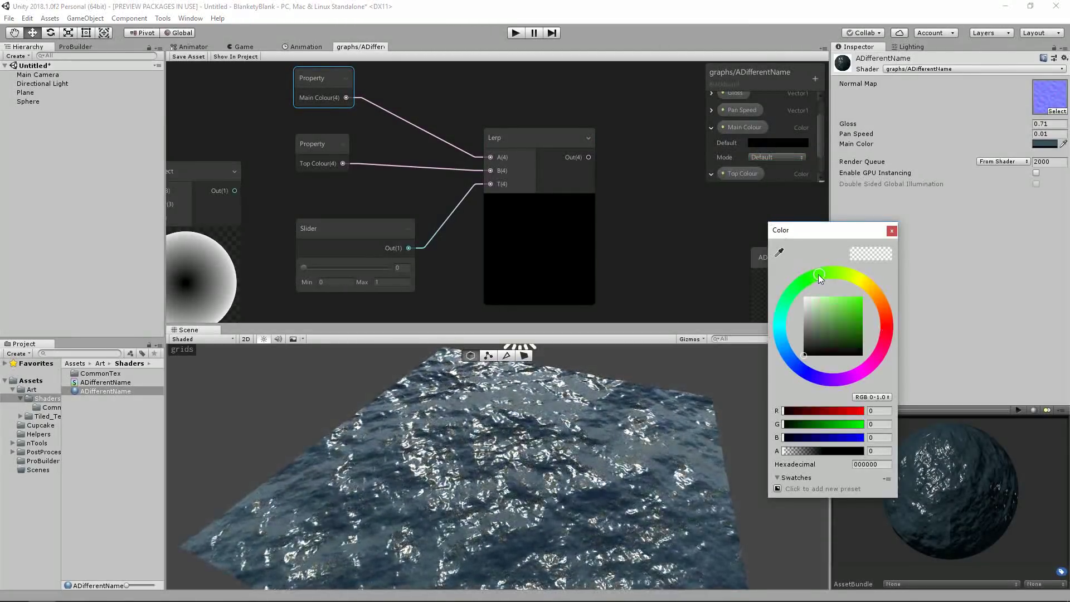
left_click_drag(828, 313, 852, 301)
left_click(892, 230)
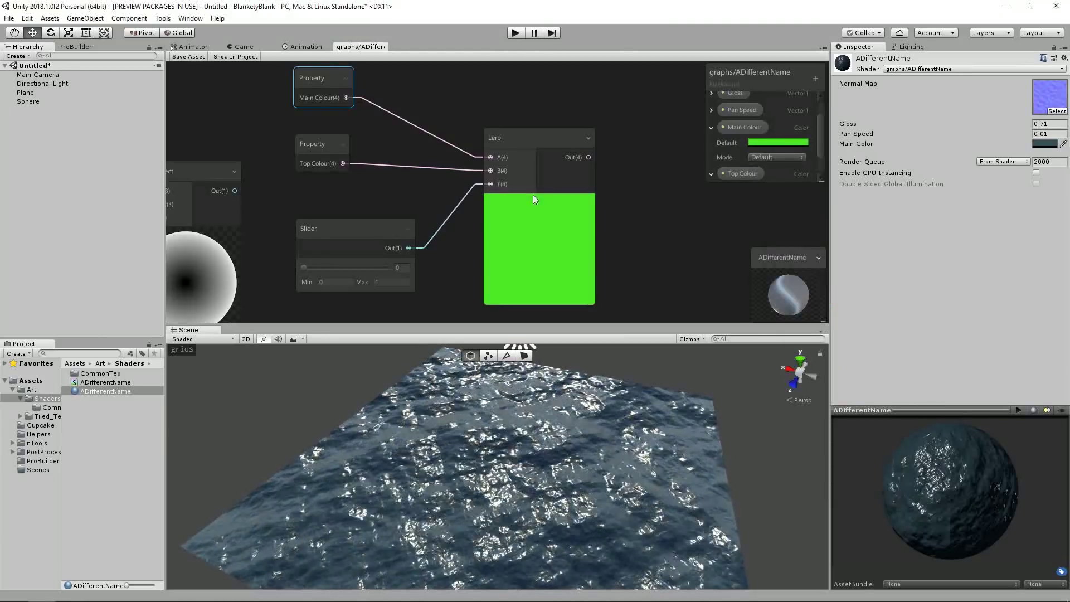
Set the Slider node's value to 1 to preview the Top Colour end of the Lerp
middle_click_drag(507, 238, 522, 220)
middle_click_drag(407, 175, 402, 207)
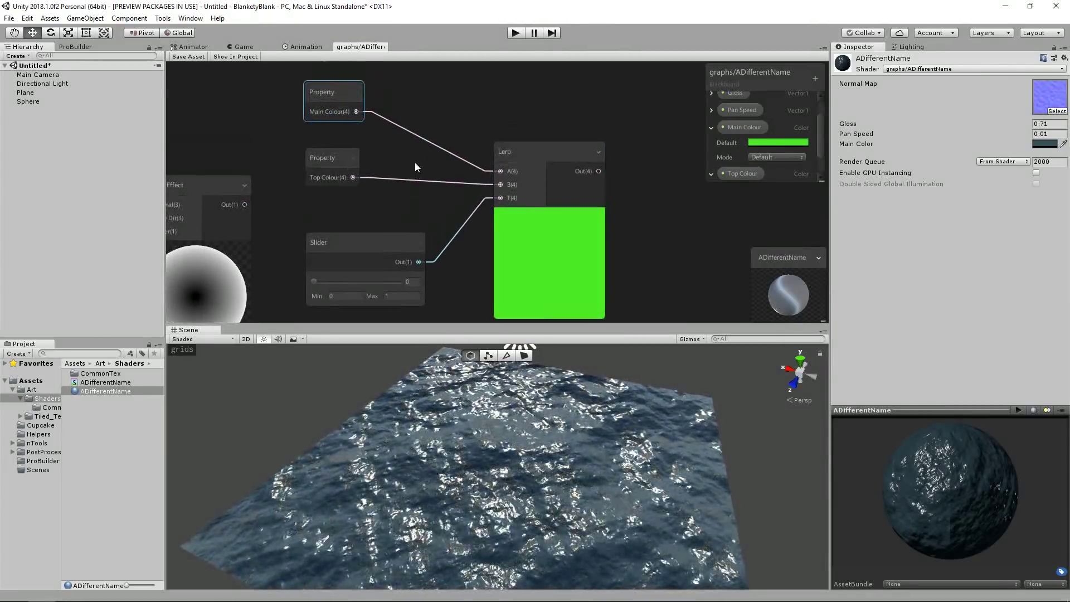
left_click_drag(313, 281, 434, 282)
left_click(338, 98)
left_click(341, 161)
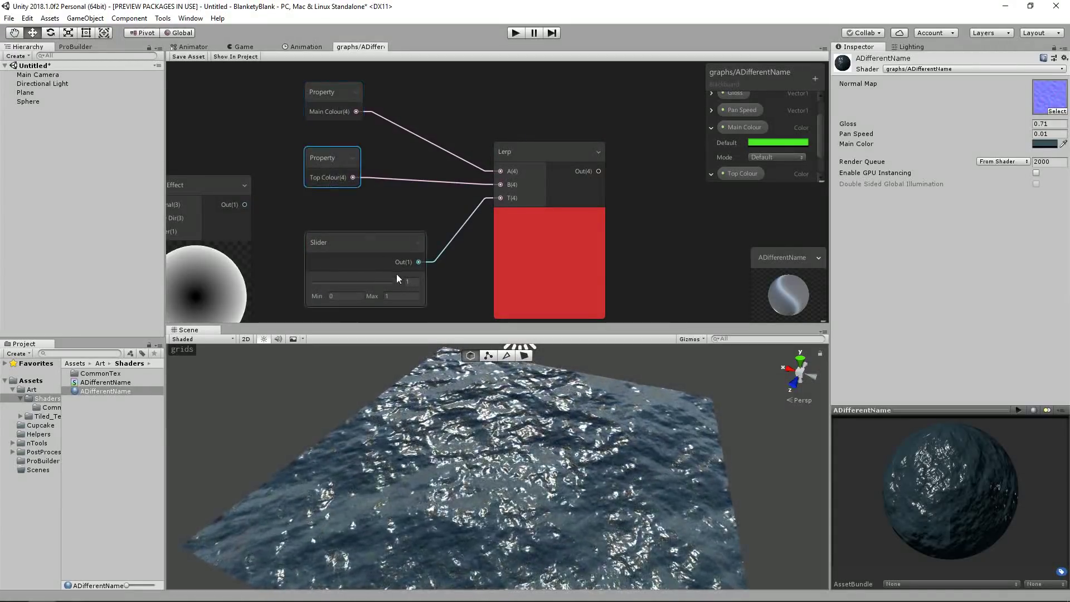
Set the Slider node's value to 0.5 to preview an even mix of both colours in the Lerp
left_click_drag(399, 282, 356, 280)
middle_click_drag(555, 235, 587, 152)
scroll(587, 152, "down", 3)
middle_click_drag(514, 257, 527, 110)
middle_click_drag(538, 193, 517, 128)
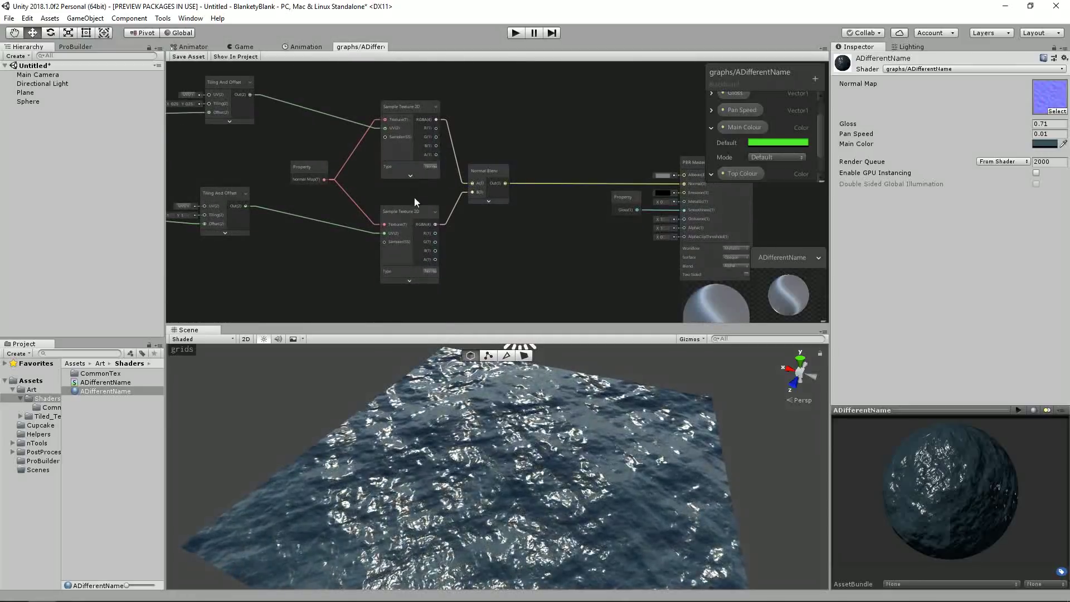
middle_click_drag(526, 66, 504, 288)
scroll(490, 185, "up", 3)
middle_click_drag(458, 212, 461, 319)
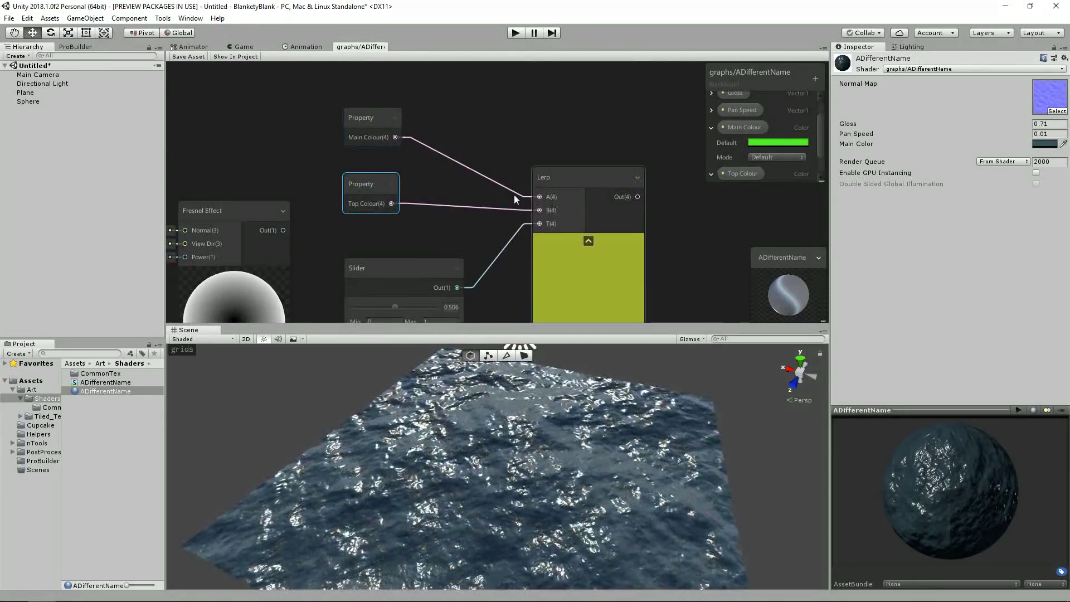
middle_click_drag(394, 309, 409, 249)
left_click_drag(409, 246, 408, 246)
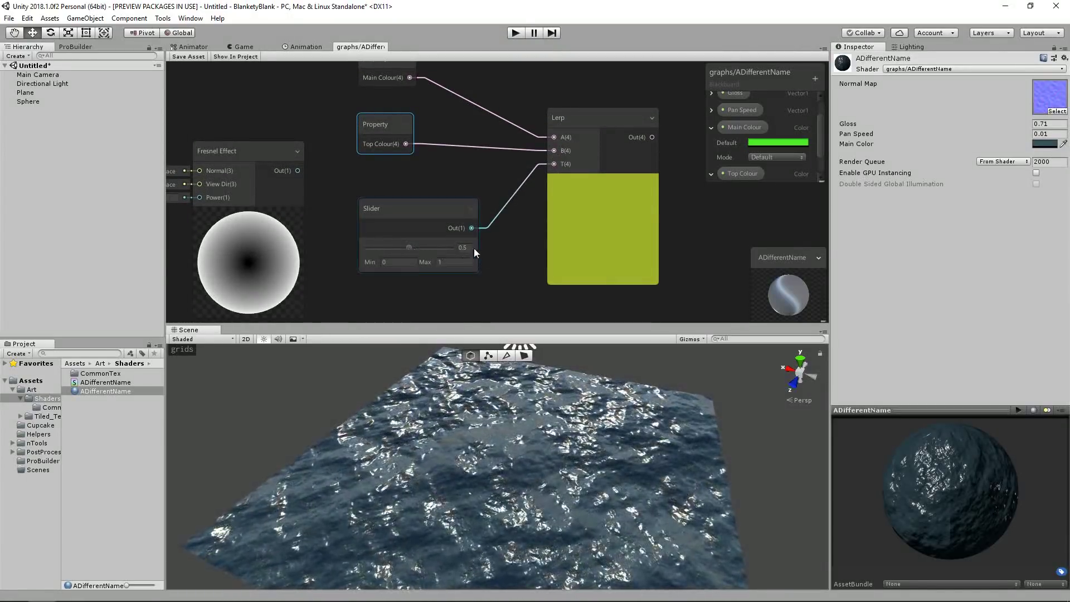
left_click(499, 259)
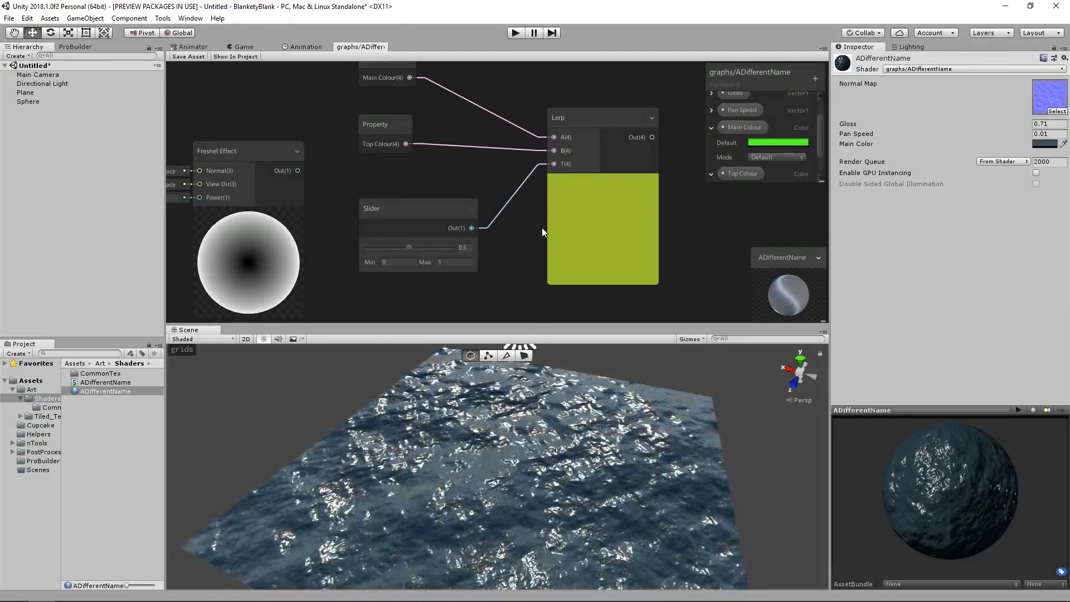
left_click_drag(449, 217, 452, 212)
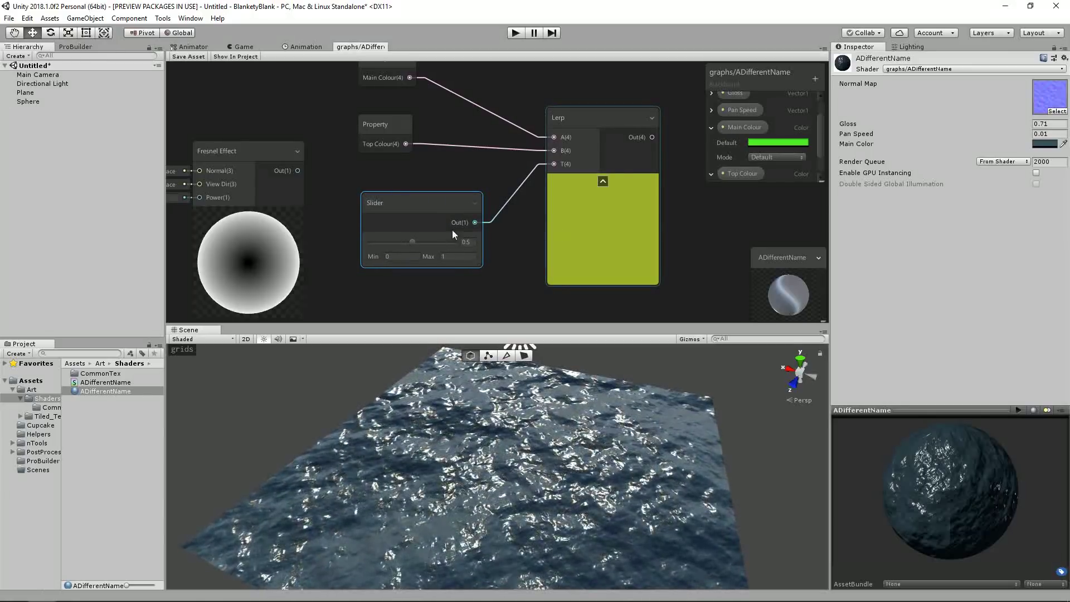
Collapse the Lerp preview and delete the Slider node
middle_click_drag(577, 83, 544, 113)
scroll(546, 114, "down", 1)
middle_click_drag(560, 319, 558, 192)
scroll(569, 189, "down", 1)
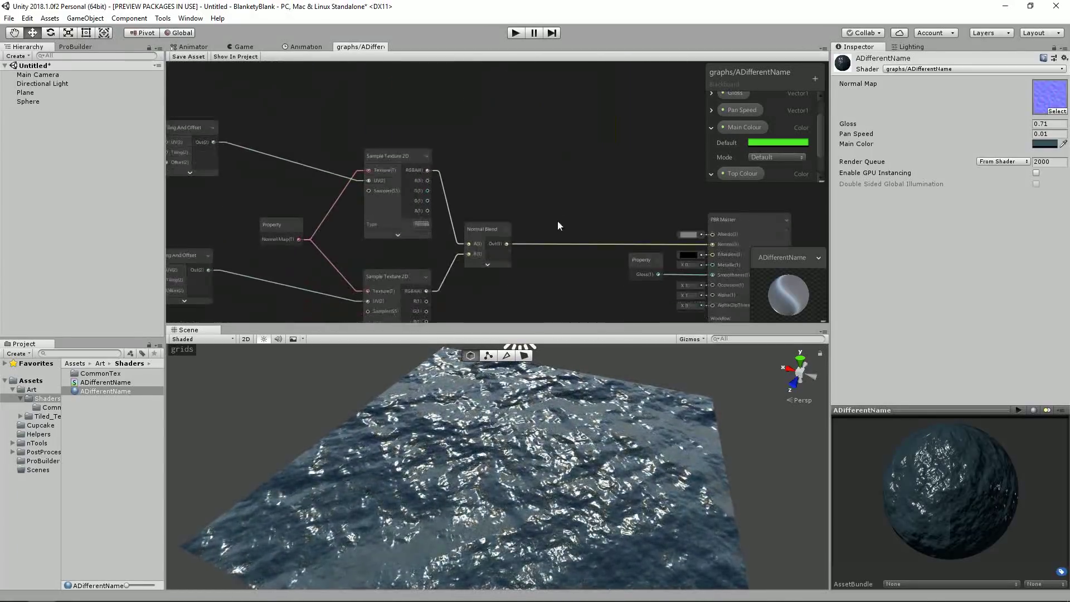
left_click(490, 227)
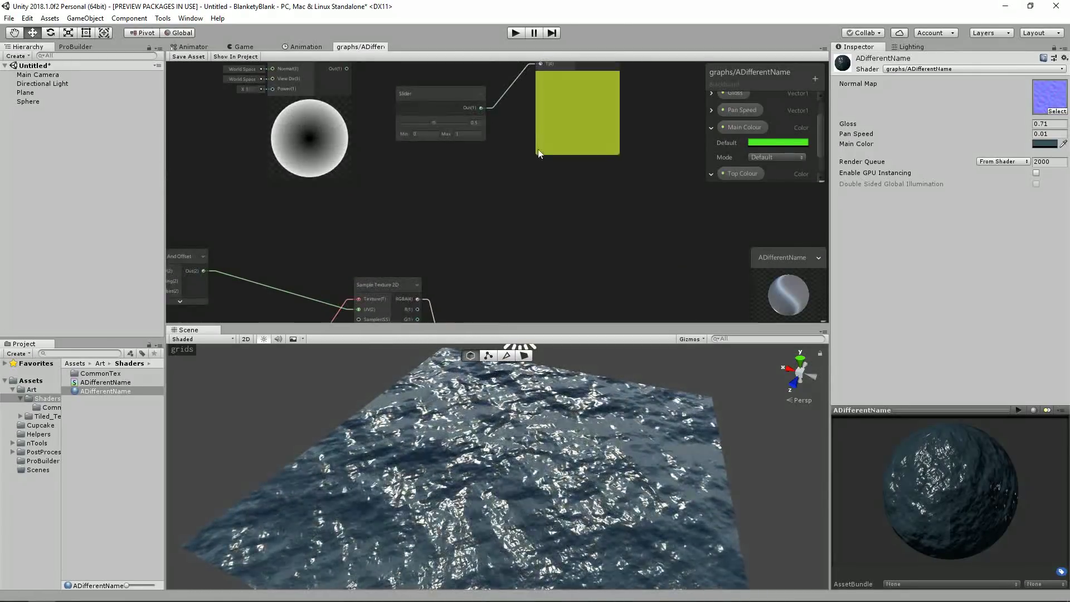
middle_click_drag(518, 139, 516, 250)
left_click(570, 166)
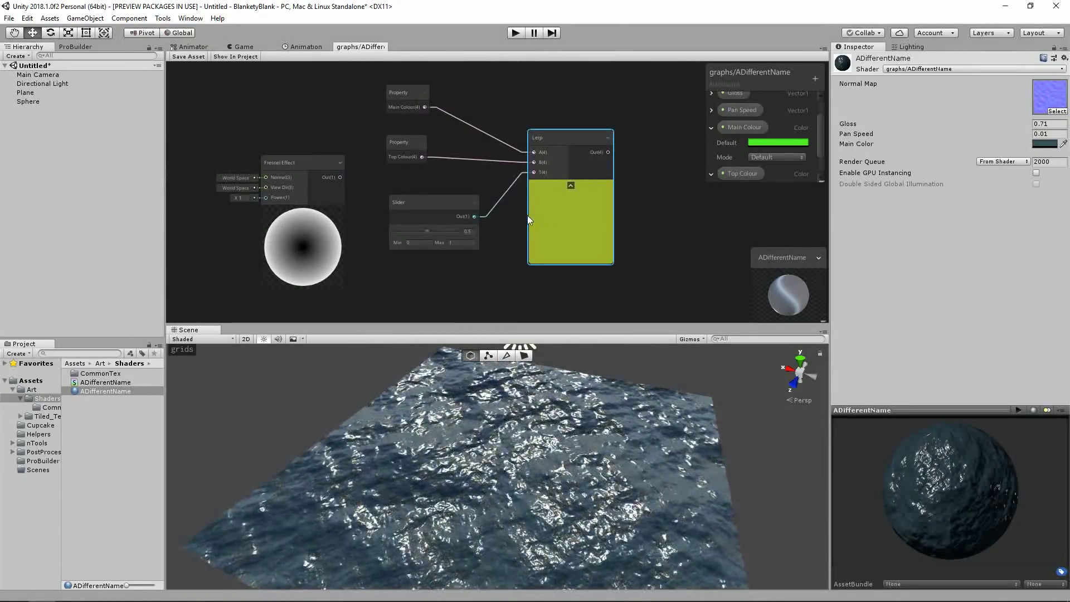
left_click(575, 182)
left_click(425, 207)
scroll(471, 220, "up", 1)
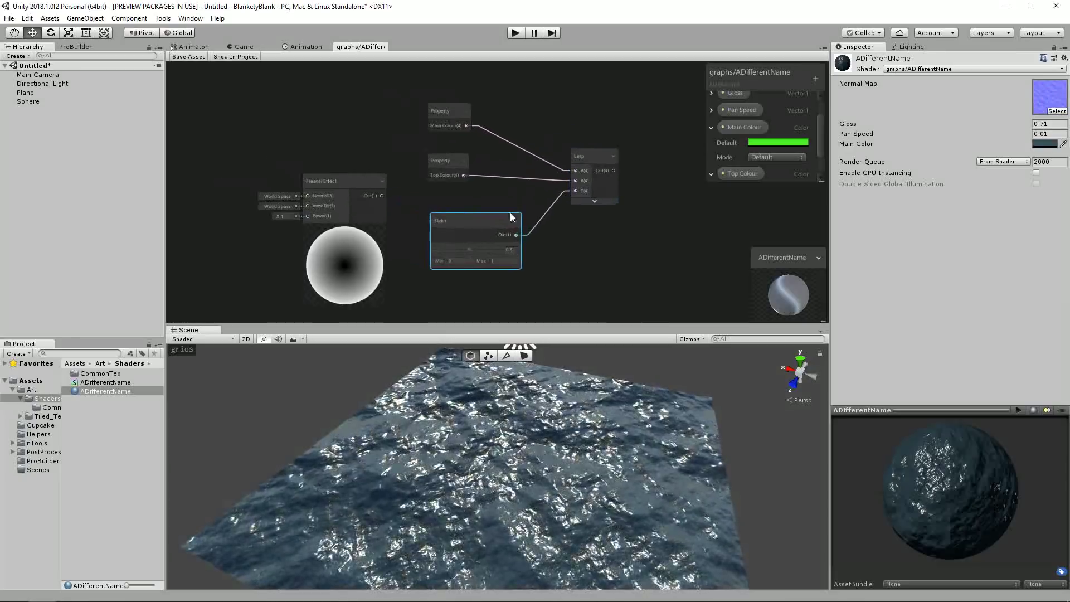
scroll(577, 195, "up", 1)
key("Delete")
Move the Fresnel Effect node below the colour properties and connect its output to the Lerp's T input
left_click_drag(283, 179, 338, 223)
scroll(411, 198, "down", 2)
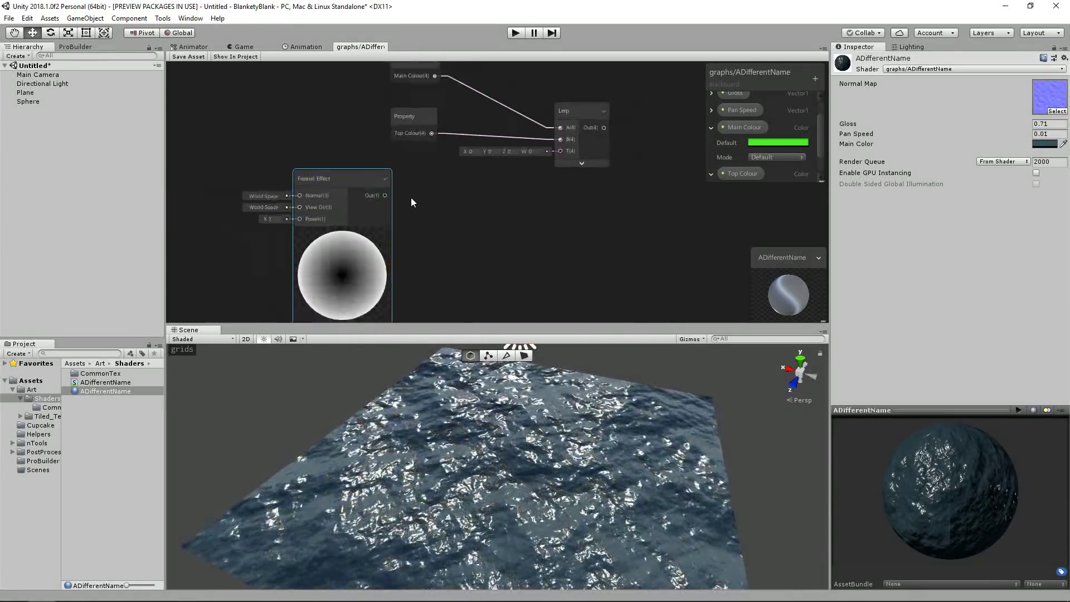
left_click_drag(389, 197, 539, 159)
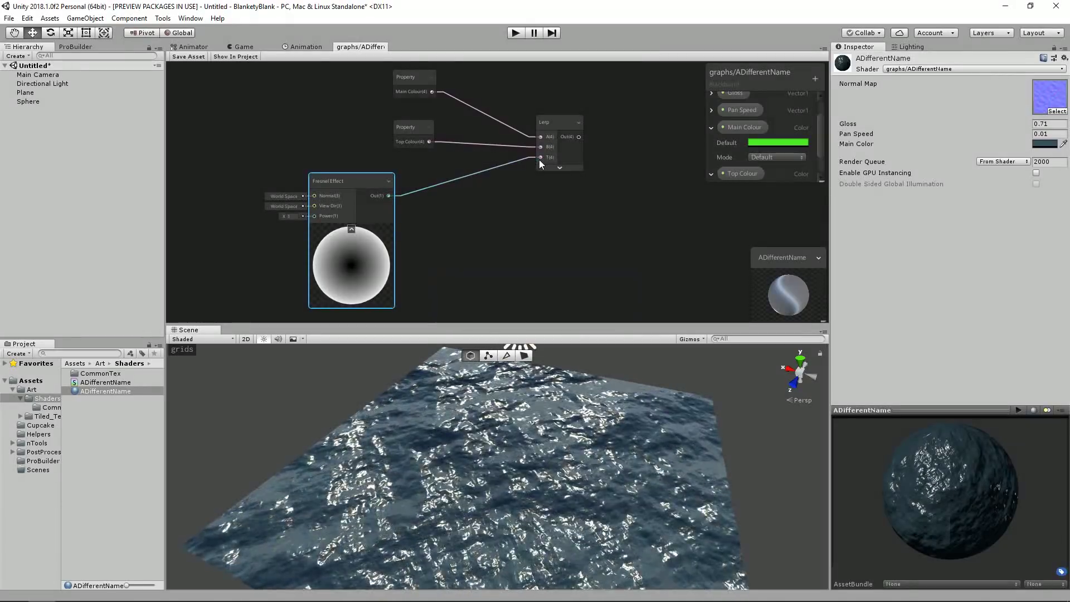
left_click_drag(362, 185, 391, 183)
left_click(496, 230)
Collapse the Fresnel Effect preview and move the colour, Fresnel and Lerp nodes together closer to the PBR Master
scroll(489, 207, "down", 3)
middle_click_drag(559, 219, 456, 180)
scroll(456, 180, "down", 1)
left_click_drag(506, 83, 334, 195)
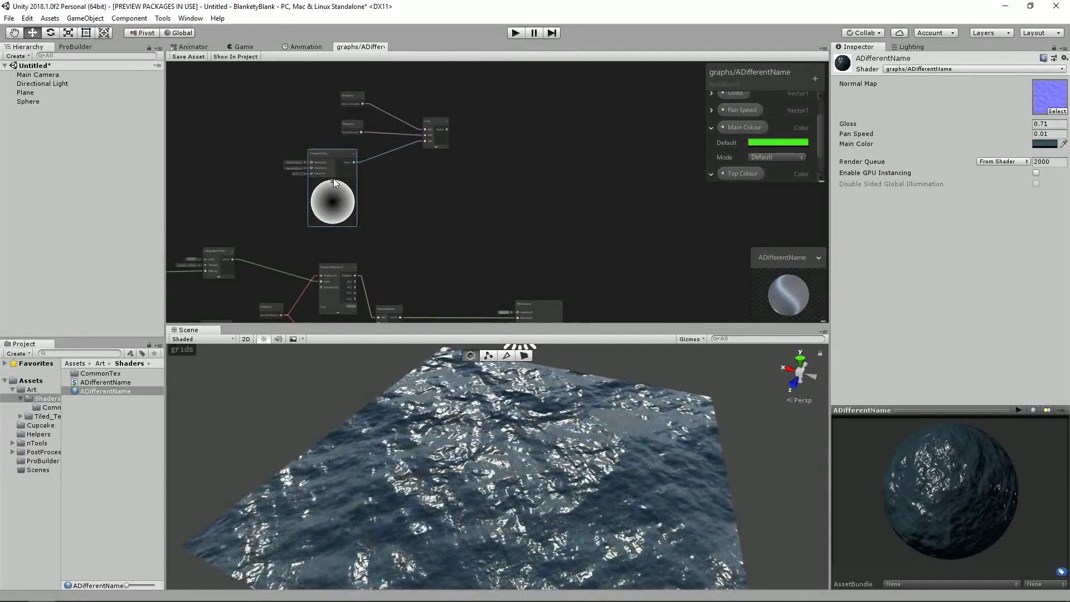
left_click(333, 199)
left_click_drag(439, 130, 500, 179)
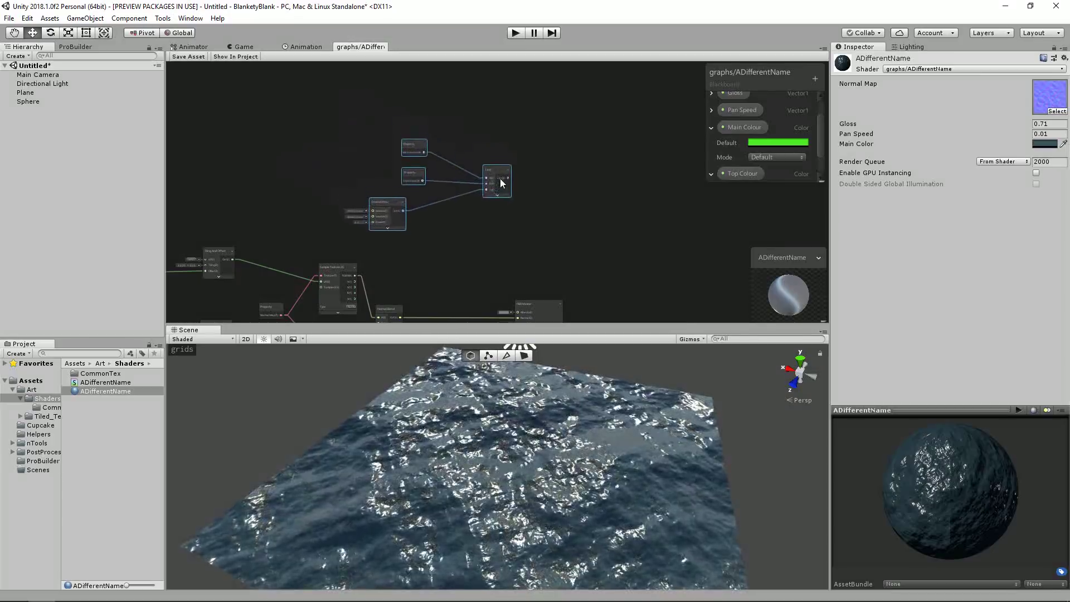
Connect the Lerp output to the PBR Master's Albedo, save the asset and check the plane in the scene
scroll(527, 172, "up", 2)
left_click_drag(502, 115, 514, 265)
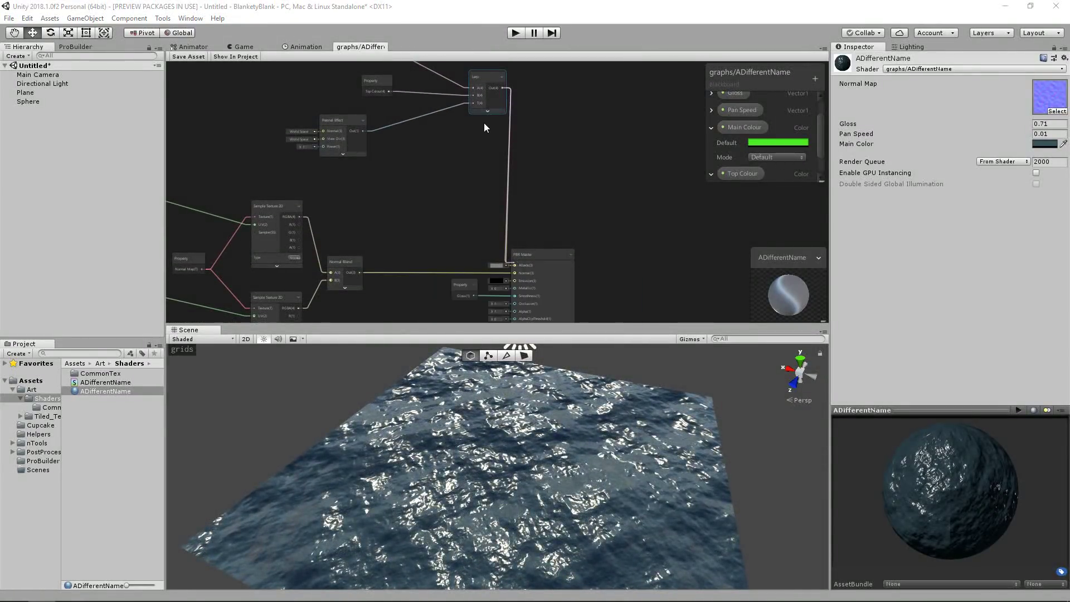
middle_click_drag(484, 122, 539, 203)
left_click(711, 112)
left_click(712, 112)
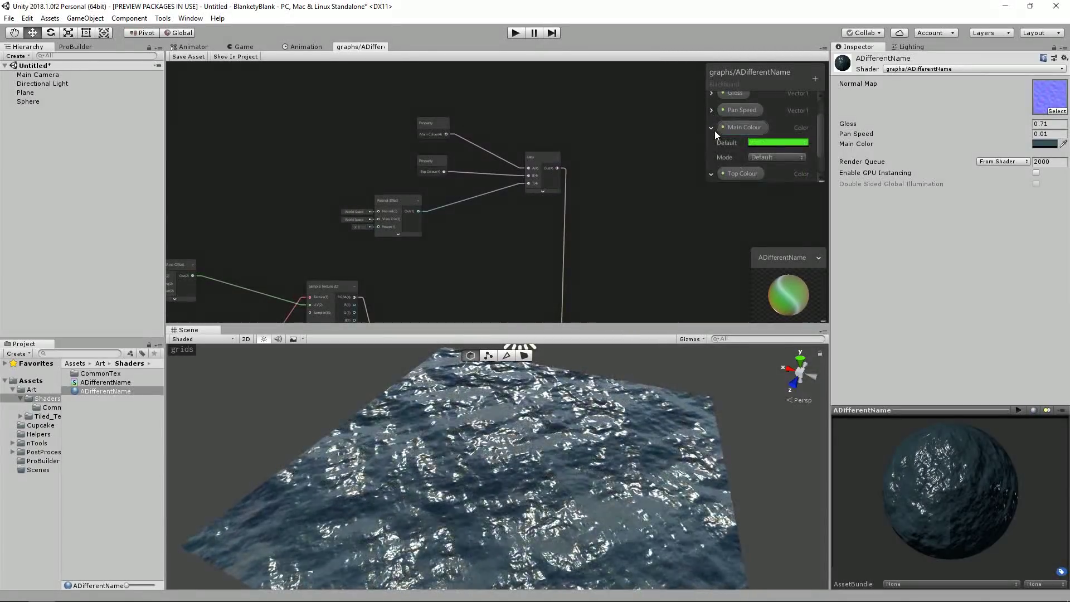
left_click(190, 57)
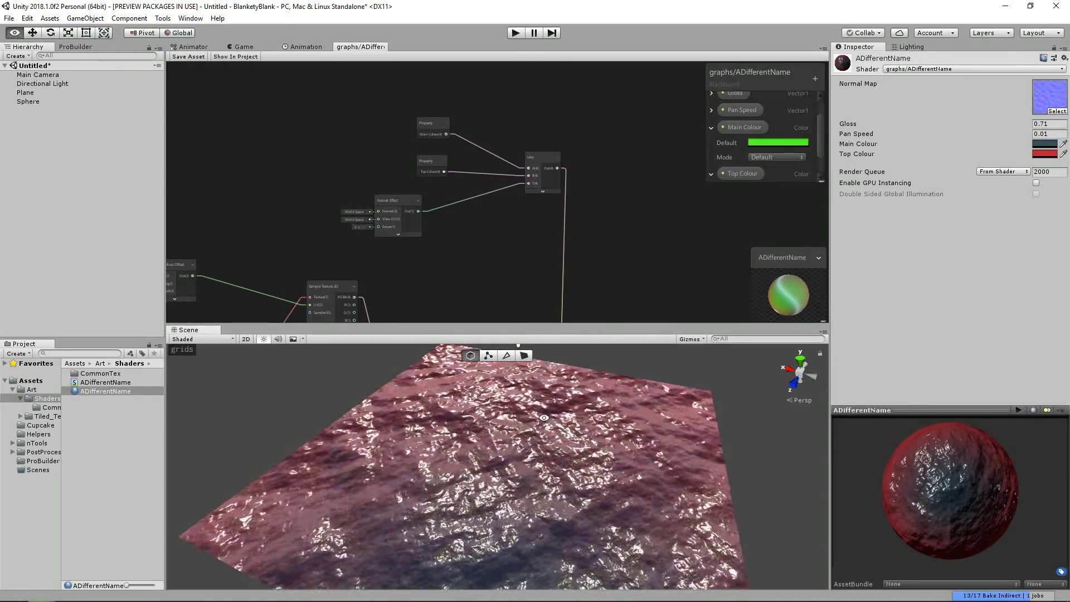
left_click_drag(536, 431, 527, 325, "alt")
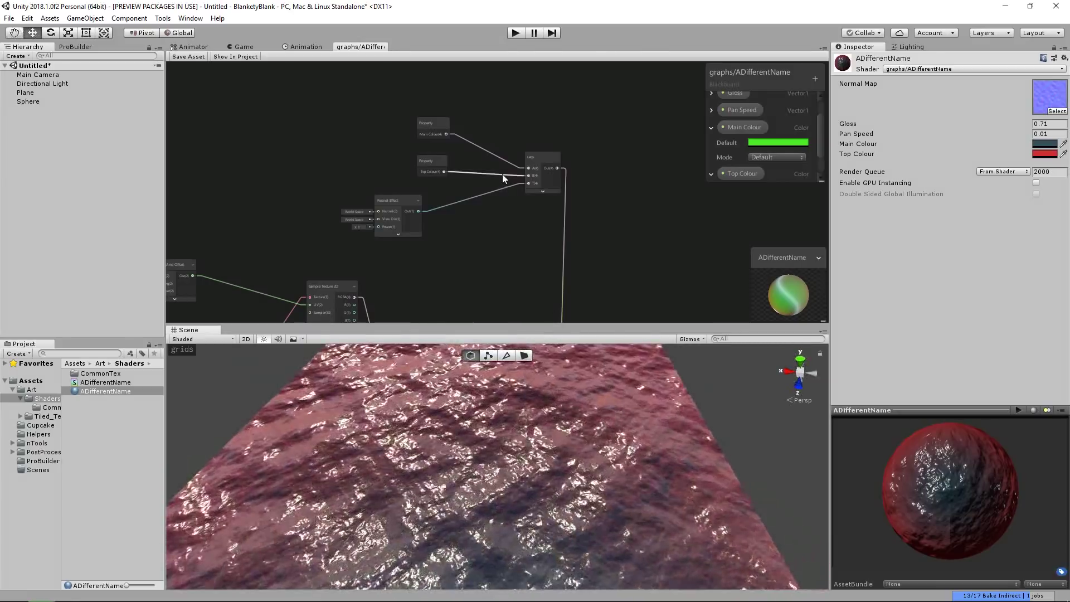
Swap the two colour nodes and their Lerp connections so Top Colour feeds A and Main Colour feeds B, and save the asset
scroll(498, 171, "up", 2)
left_click_drag(436, 173, 540, 169)
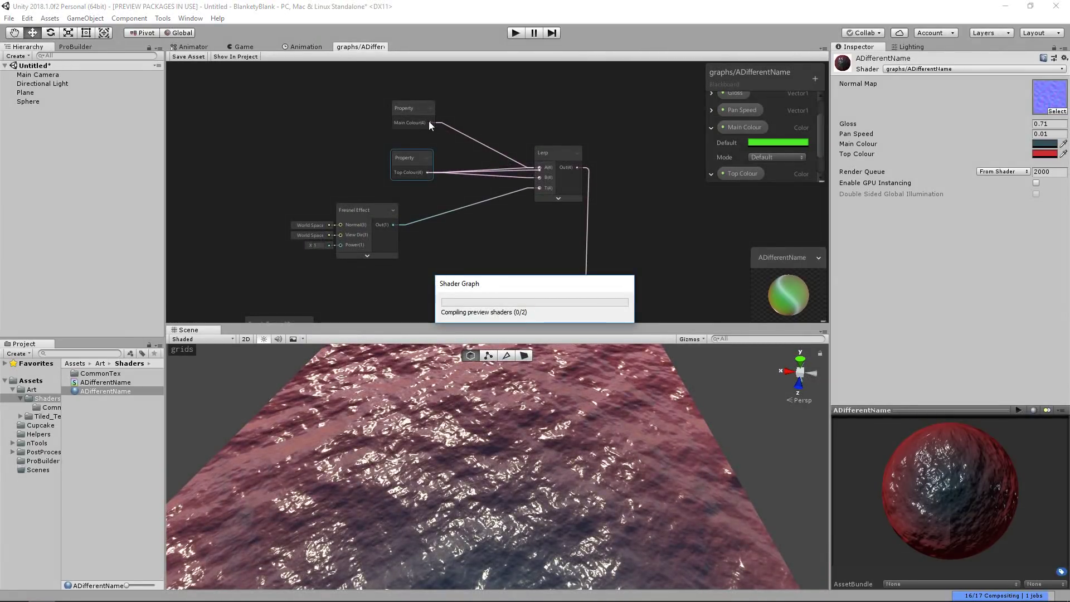
left_click_drag(430, 123, 538, 177)
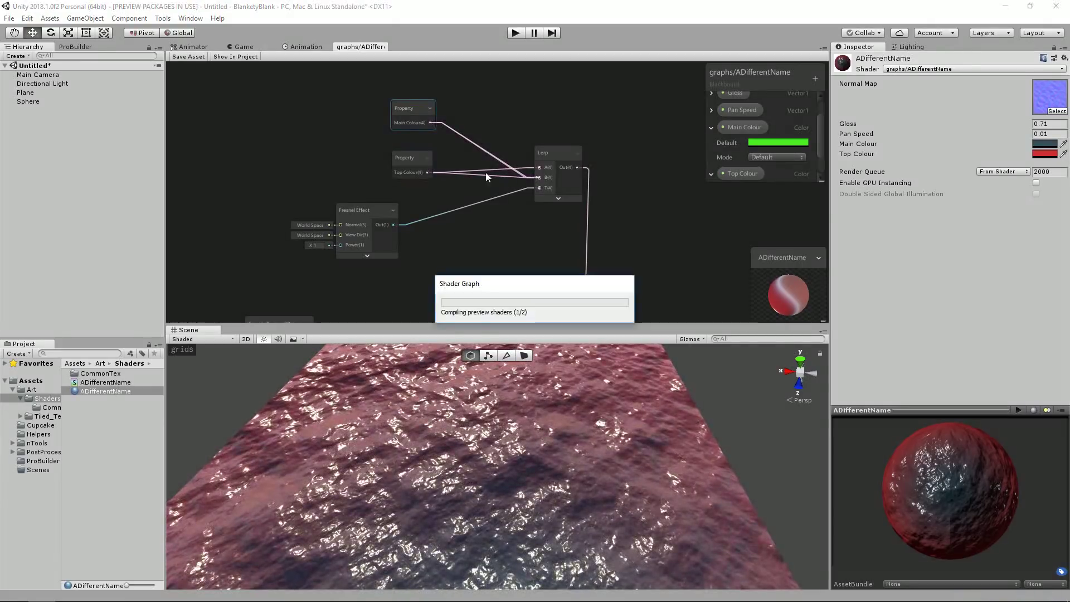
left_click_drag(411, 119, 430, 196)
left_click_drag(413, 160, 416, 123)
left_click_drag(423, 190, 414, 168)
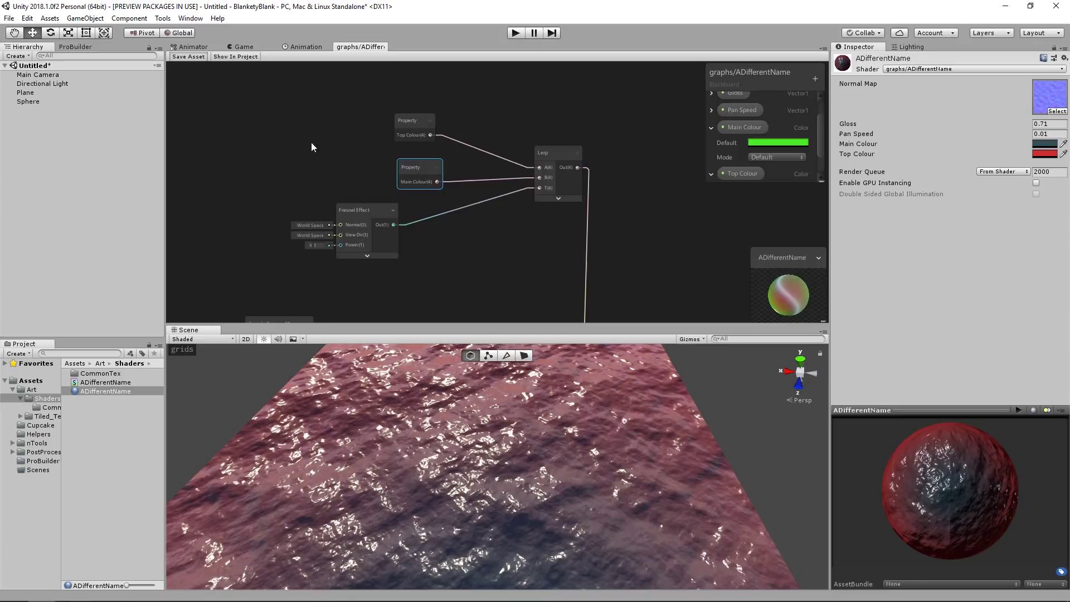
left_click_drag(546, 481, 490, 362, "alt")
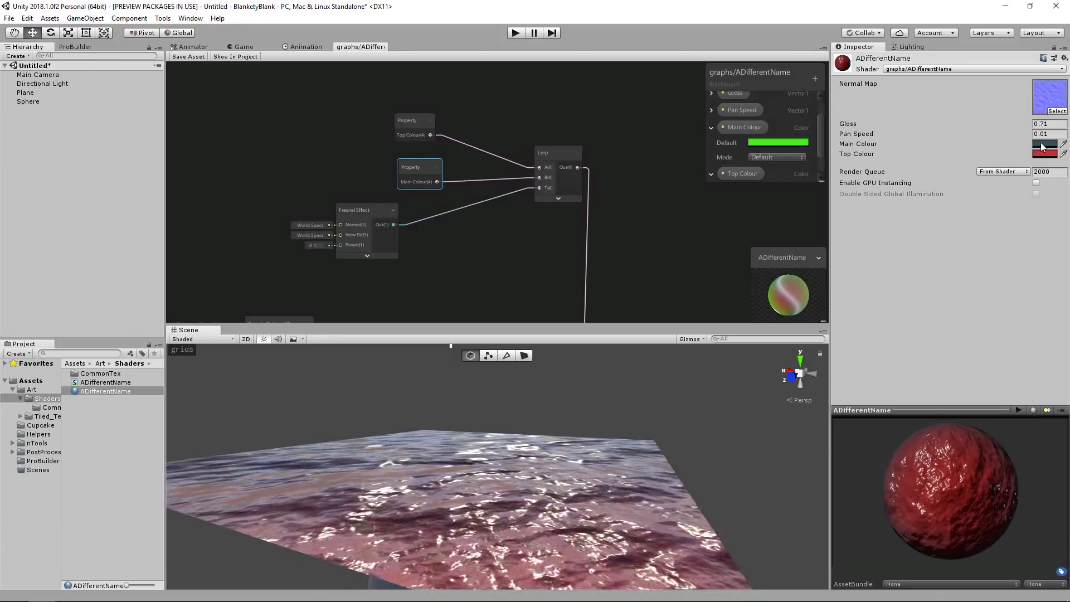
Change the material's Main Colour to a lighter grey and check the plane from above
left_click(1041, 143)
left_click_drag(847, 310, 825, 317)
left_click(892, 231)
left_click_drag(505, 423, 516, 482, "alt")
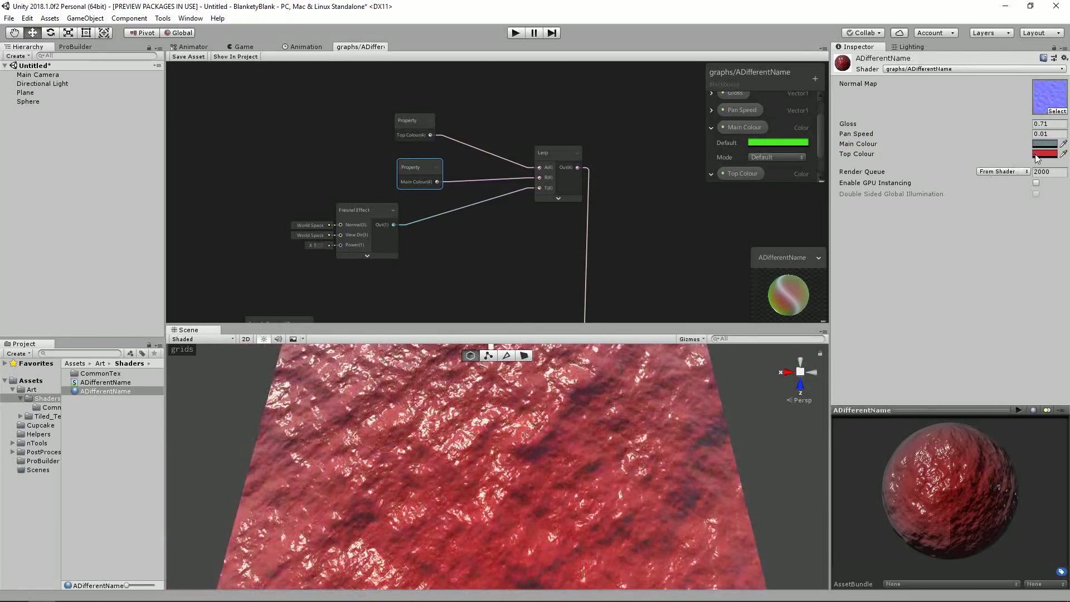
Add a collapsed Power node beside the Fresnel Effect and connect the Fresnel output to its A input
middle_click_drag(459, 217, 497, 213)
scroll(409, 166, "up", 2)
mouse_move(417, 154)
left_mouse_down()
mouse_move(435, 156)
mouse_move(421, 151)
left_mouse_up()
middle_click_drag(529, 211, 489, 217)
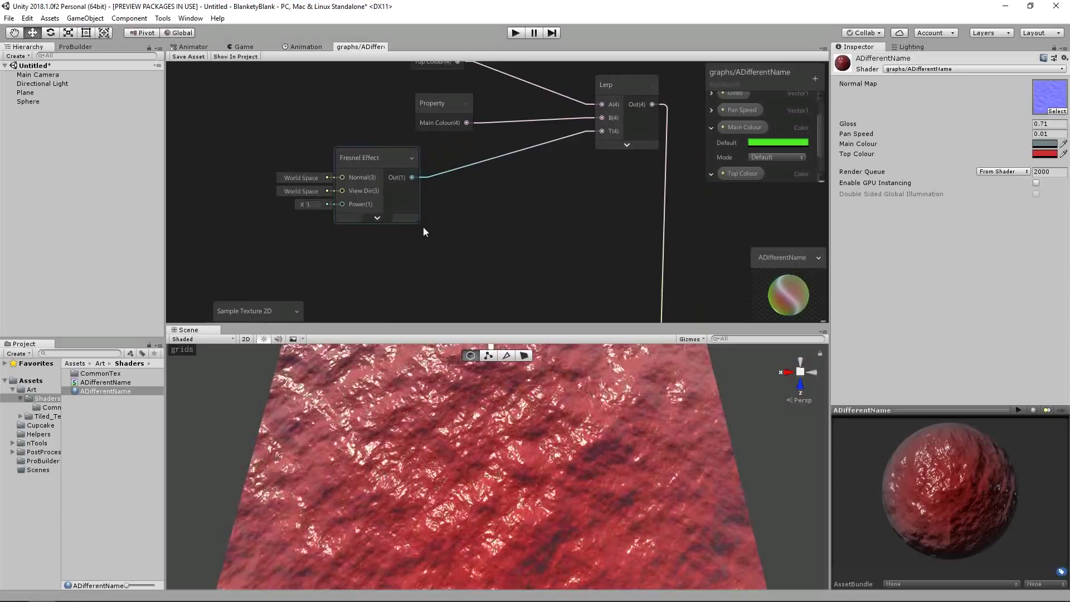
key("space")
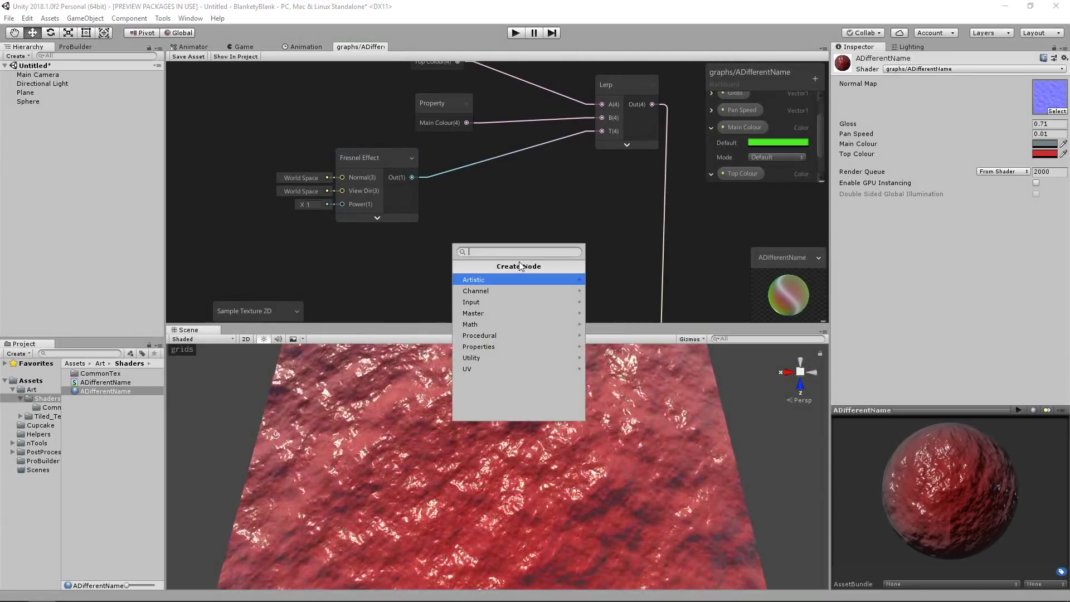
type("pow")
left_click(506, 282)
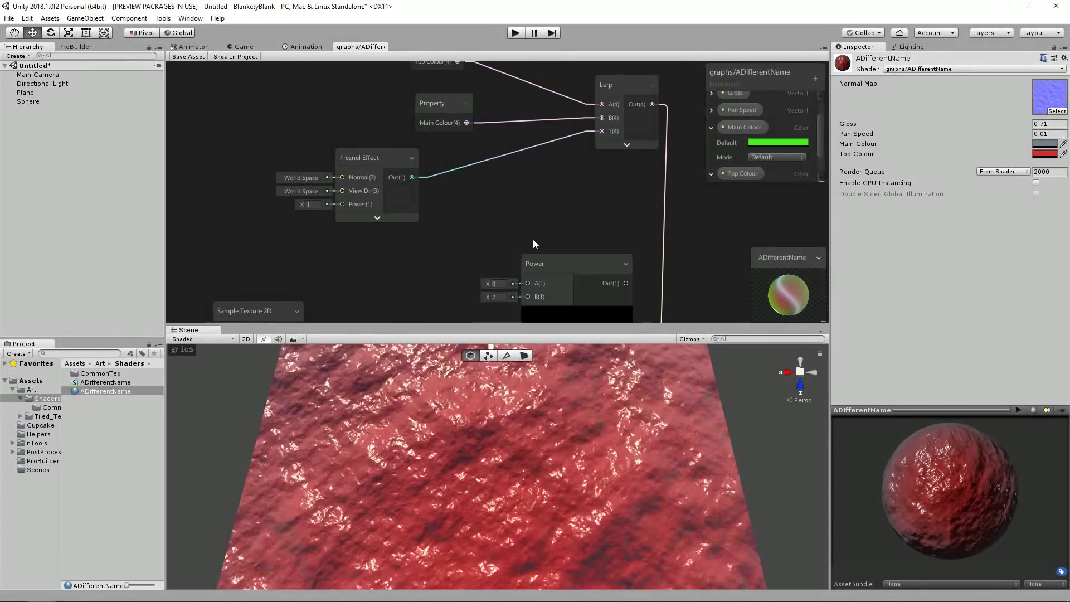
left_click_drag(557, 256, 528, 198)
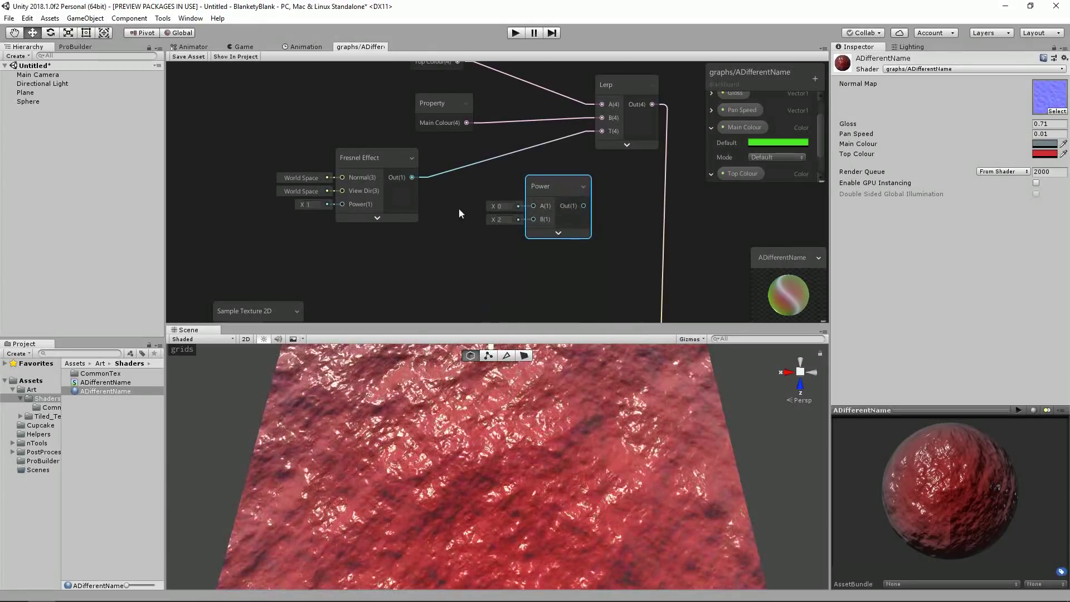
left_click_drag(412, 177, 520, 185)
Add a Vector 1 node below the Fresnel Effect and convert it to a property
middle_click_drag(433, 271, 472, 236)
left_click(477, 253)
key("space")
type("vec")
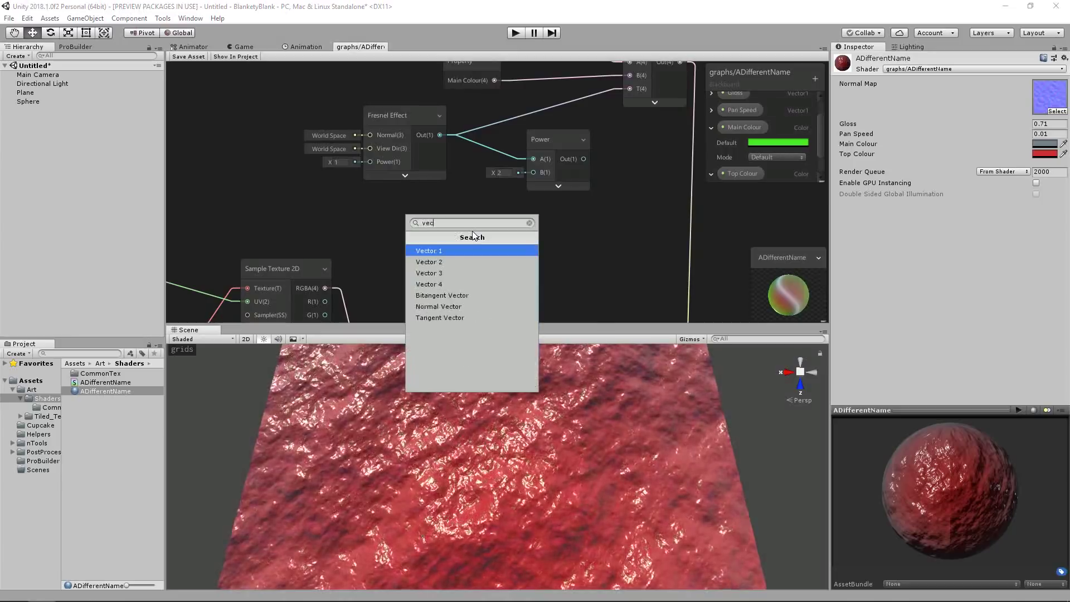
left_click(471, 252)
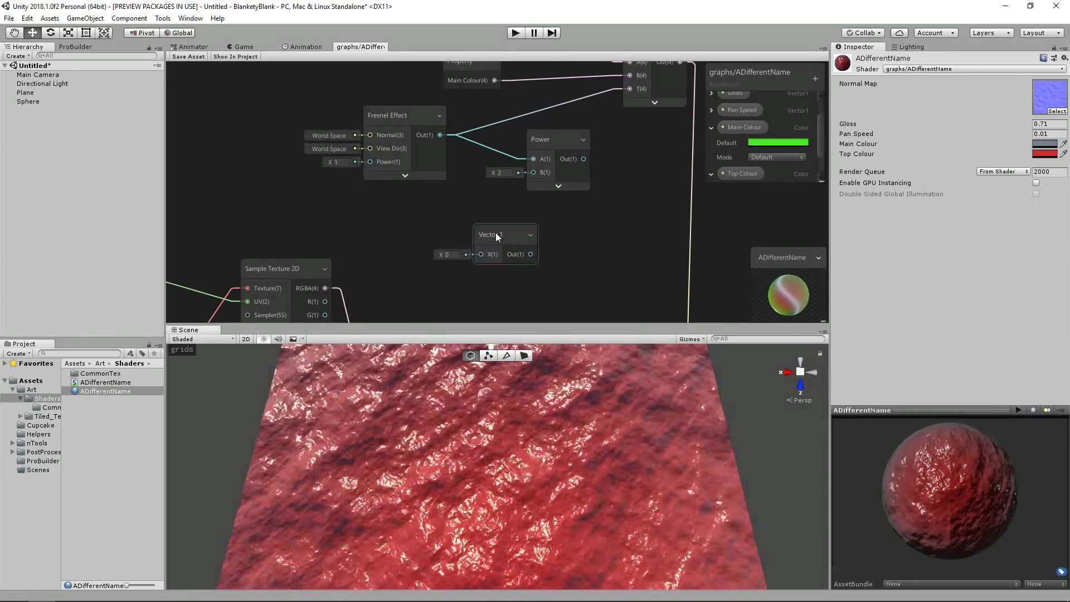
left_click_drag(496, 233, 437, 207)
right_click(437, 206)
left_click(491, 314)
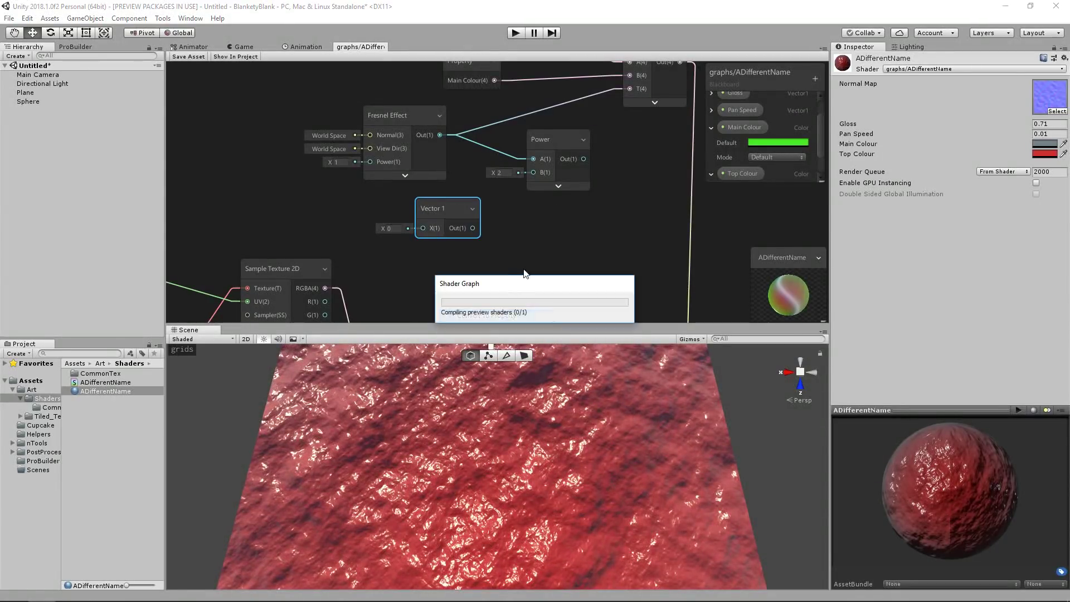
Rename the newly created Vector 1 property to Fresnel Power
left_click(711, 128)
left_click(710, 132)
left_click(737, 174)
right_click(739, 175)
left_click(770, 184)
type("Fi")
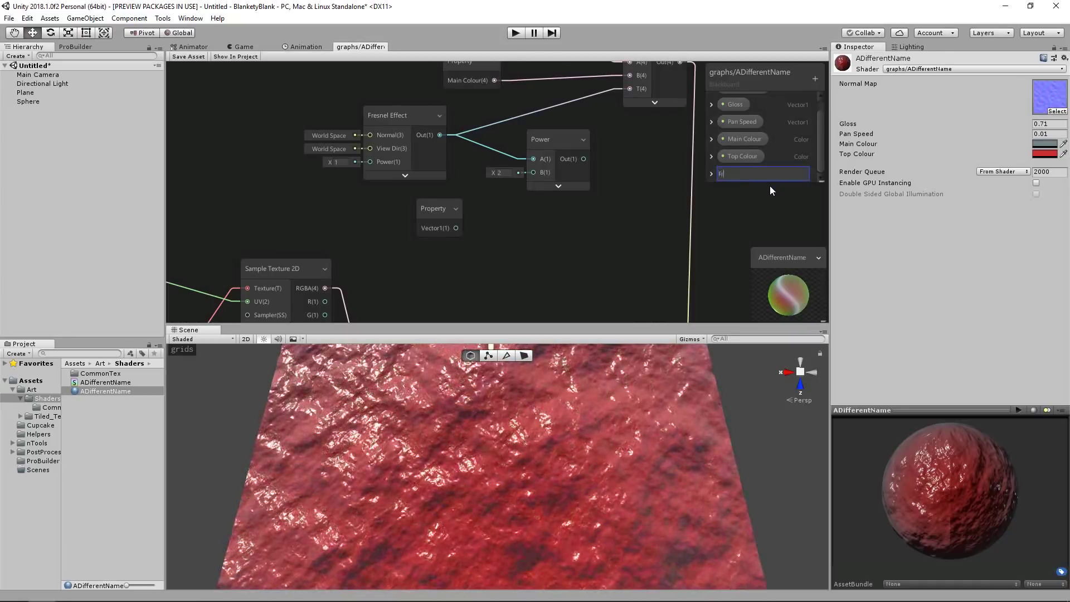
type("esnel Power")
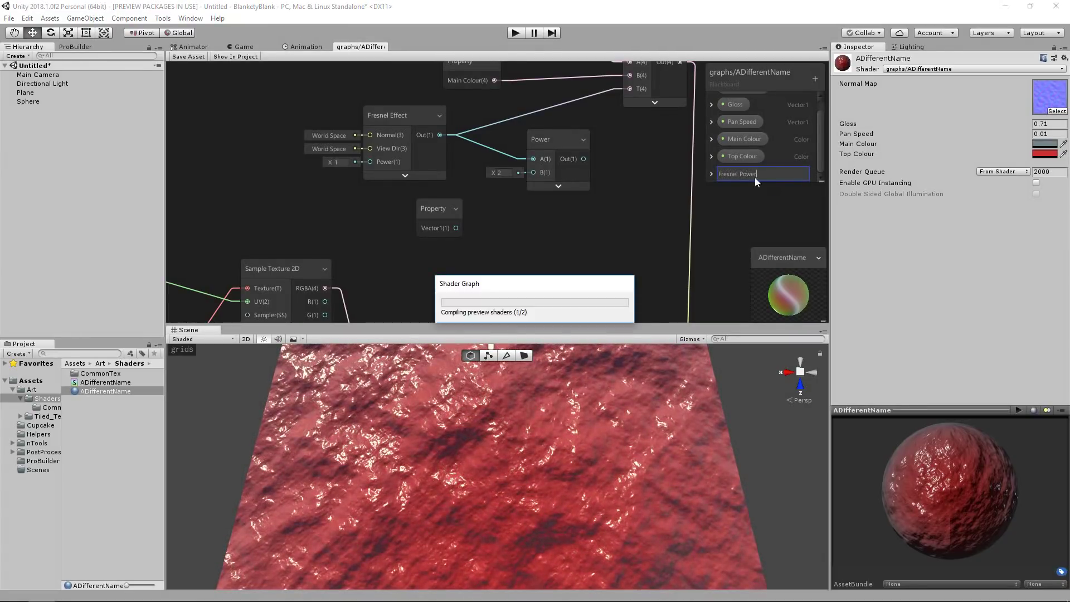
Connect the Fresnel Power property to the Power node's B input and set its default to 1
left_click_drag(457, 230, 533, 172)
left_click(429, 211)
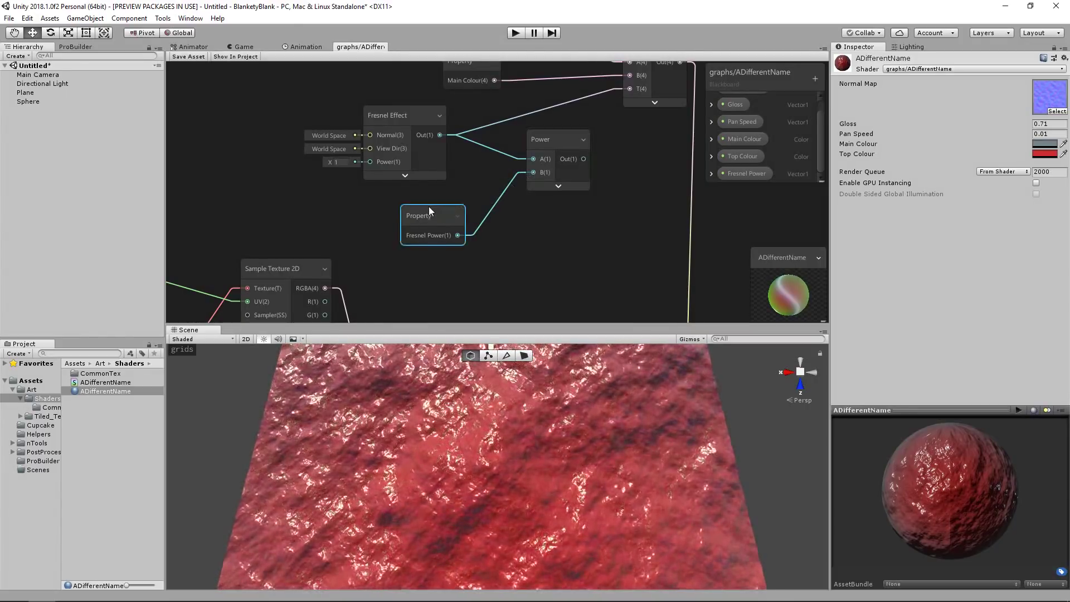
left_click_drag(429, 211, 415, 198)
left_click(711, 173)
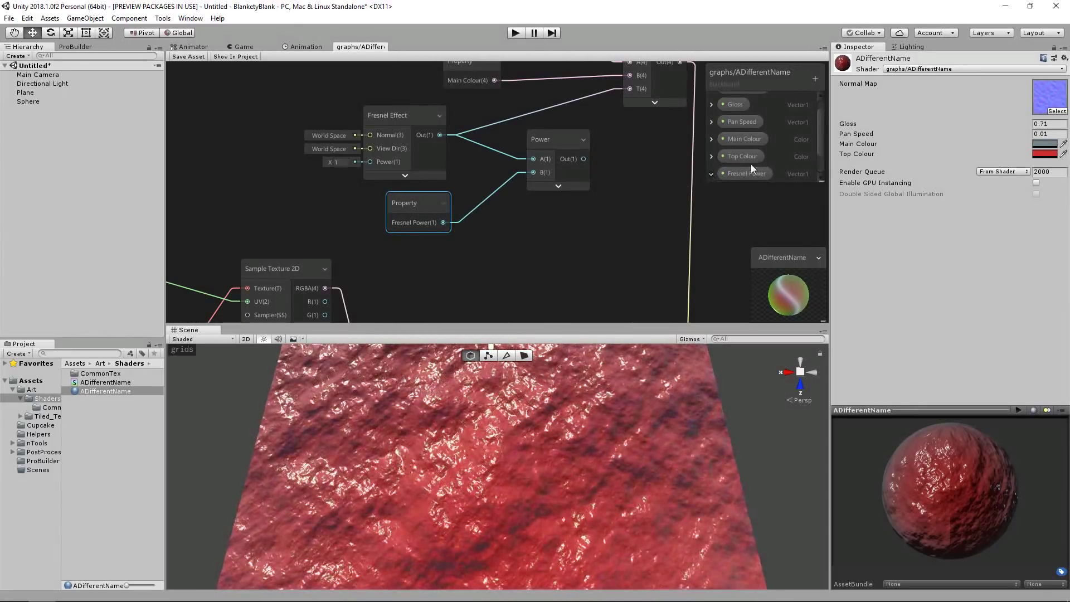
scroll(781, 179, "down", 2)
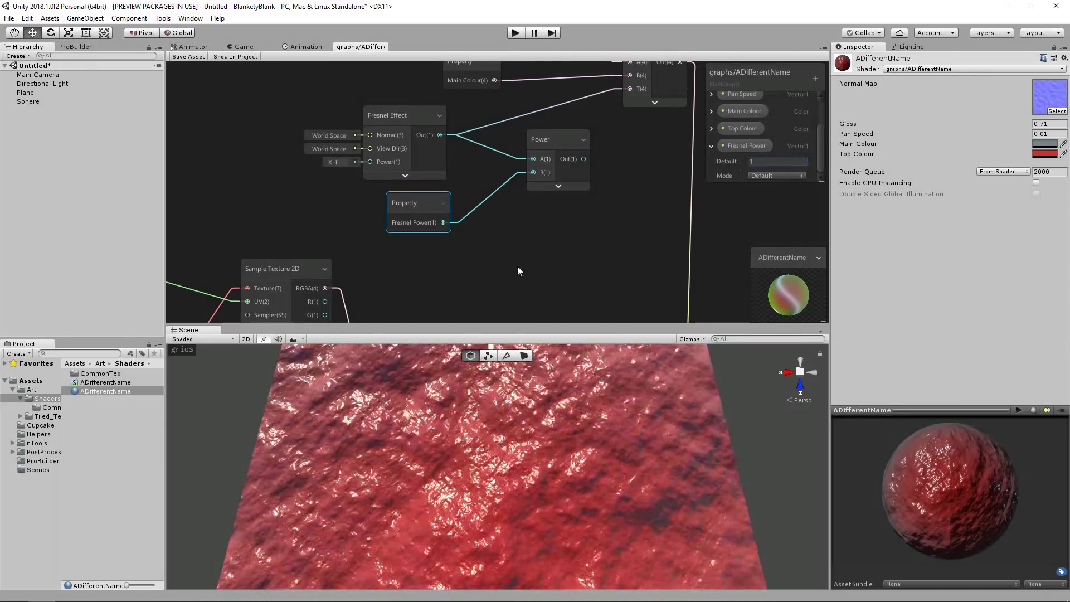
Connect the Power output to the Lerp's T input, reposition the Power node, and save the asset
left_click(397, 114)
middle_click_drag(410, 108, 406, 126)
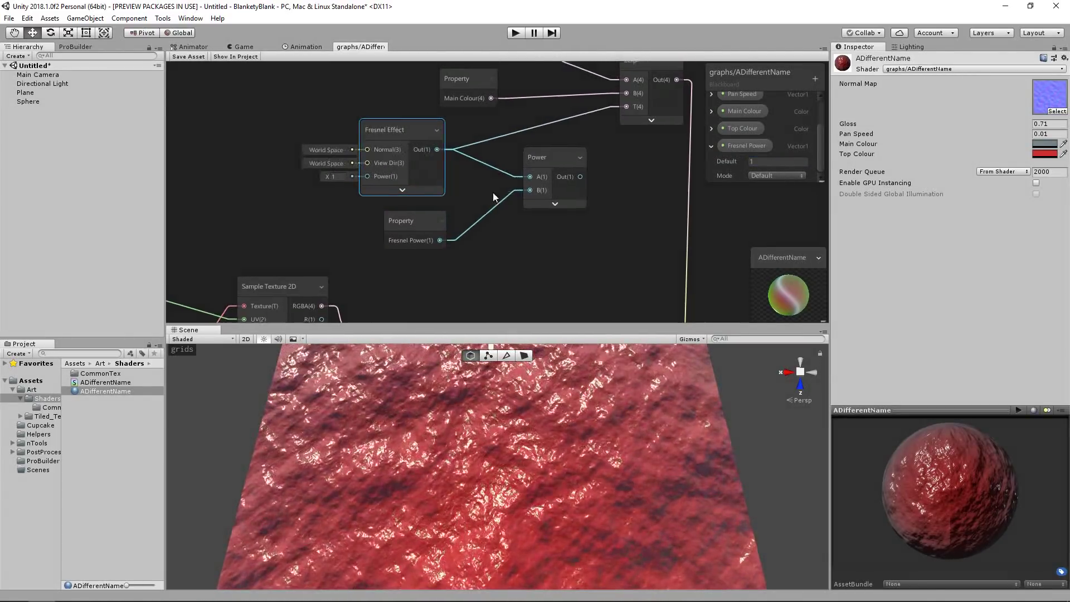
middle_click_drag(493, 193, 376, 240)
left_click_drag(466, 223, 511, 155)
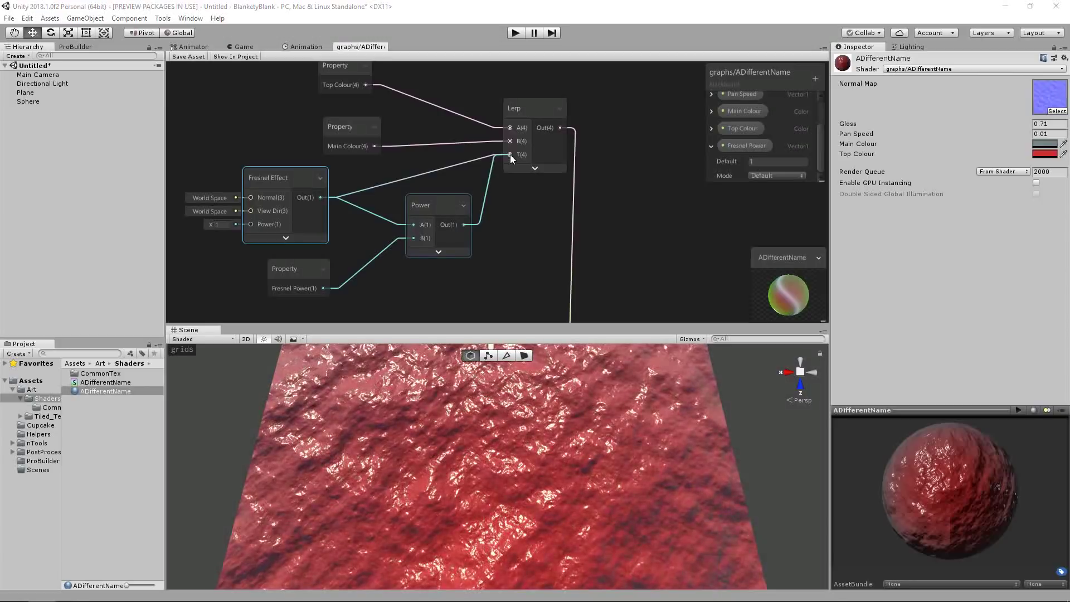
left_click_drag(435, 204, 411, 200)
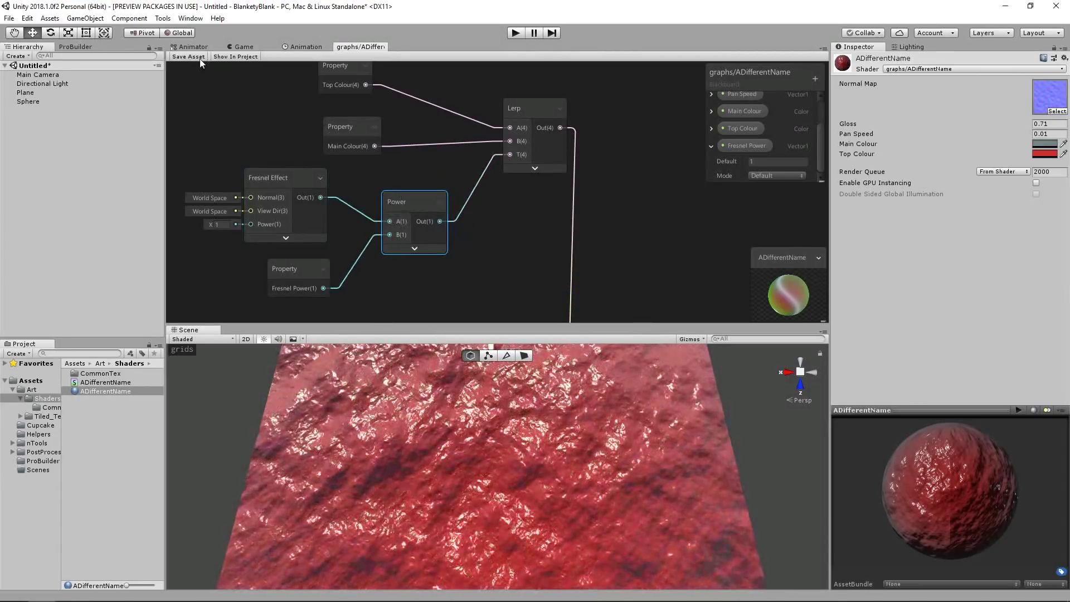
left_click(180, 56)
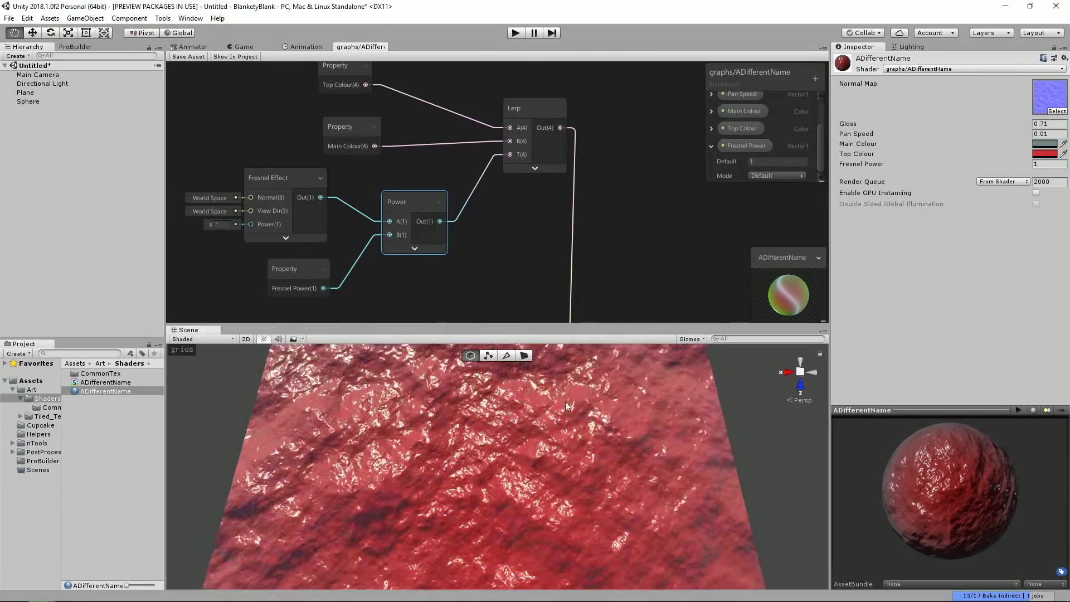
Set the material's Fresnel Power to 0.46 and change its Main Colour to a dark teal
mouse_move(889, 165)
left_mouse_down()
mouse_move(871, 163)
mouse_move(892, 159)
mouse_move(872, 160)
mouse_move(883, 164)
left_mouse_up()
left_click_drag(483, 467, 541, 451, "alt")
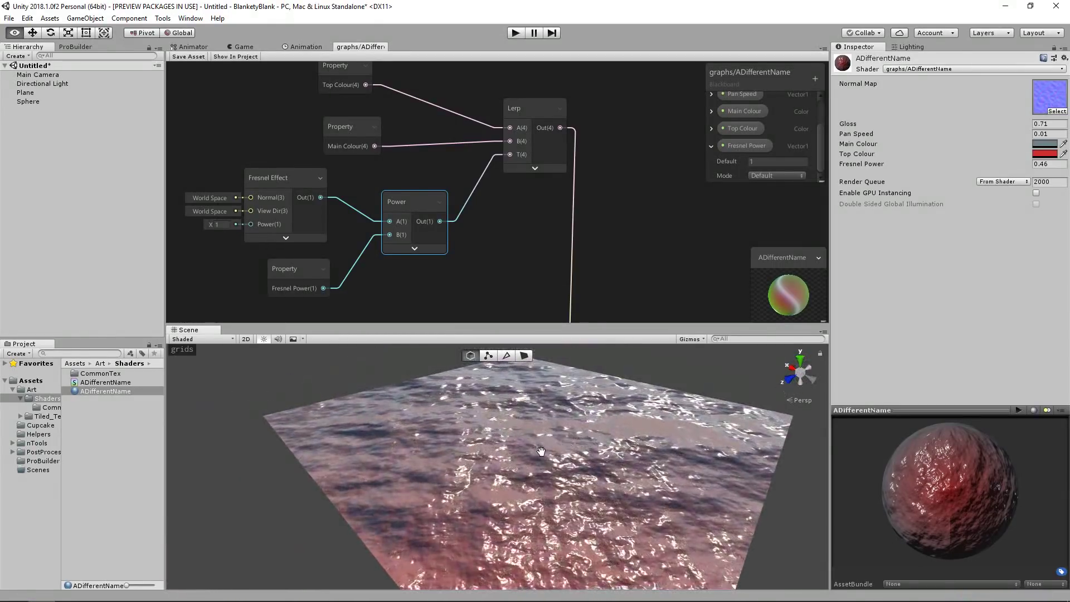
left_click(1045, 144)
left_click_drag(815, 318, 830, 314)
mouse_move(785, 345)
left_mouse_down()
mouse_move(791, 357)
mouse_move(782, 331)
left_mouse_up()
mouse_move(829, 316)
left_mouse_down()
mouse_move(832, 328)
mouse_move(838, 312)
mouse_move(836, 329)
left_mouse_up()
Change the material's Top Colour to a very dark green
left_click(1045, 154)
left_click(792, 292)
left_click_drag(787, 302, 829, 344)
left_click(892, 231)
Examine the water plane's surface from several angles and review the normal blending and PBR Master nodes
left_click_drag(502, 421, 540, 327, "alt")
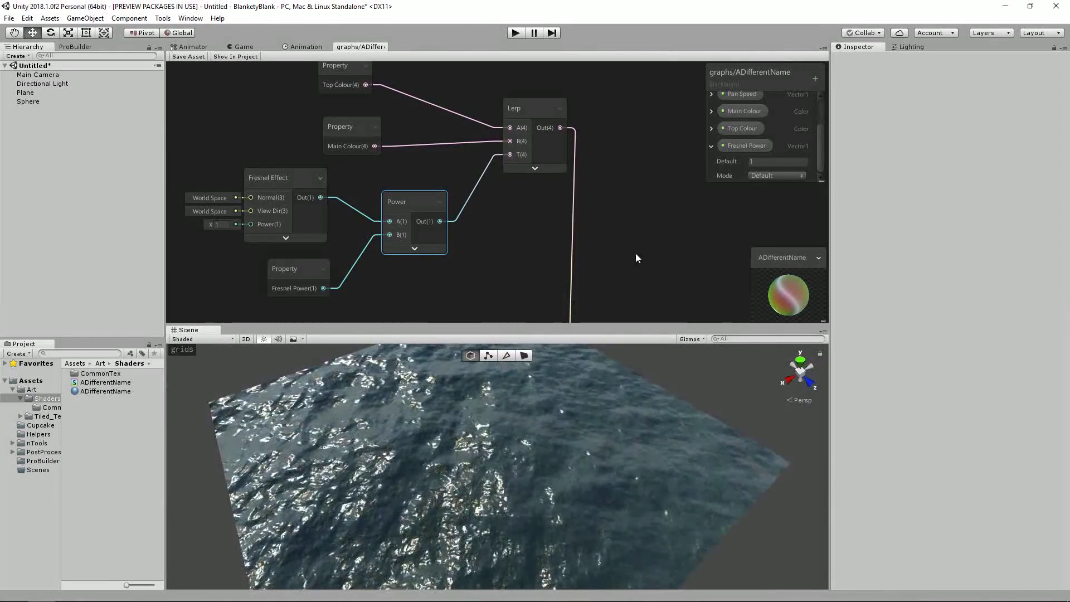
scroll(583, 200, "down", 6)
left_click_drag(593, 104, 269, 211)
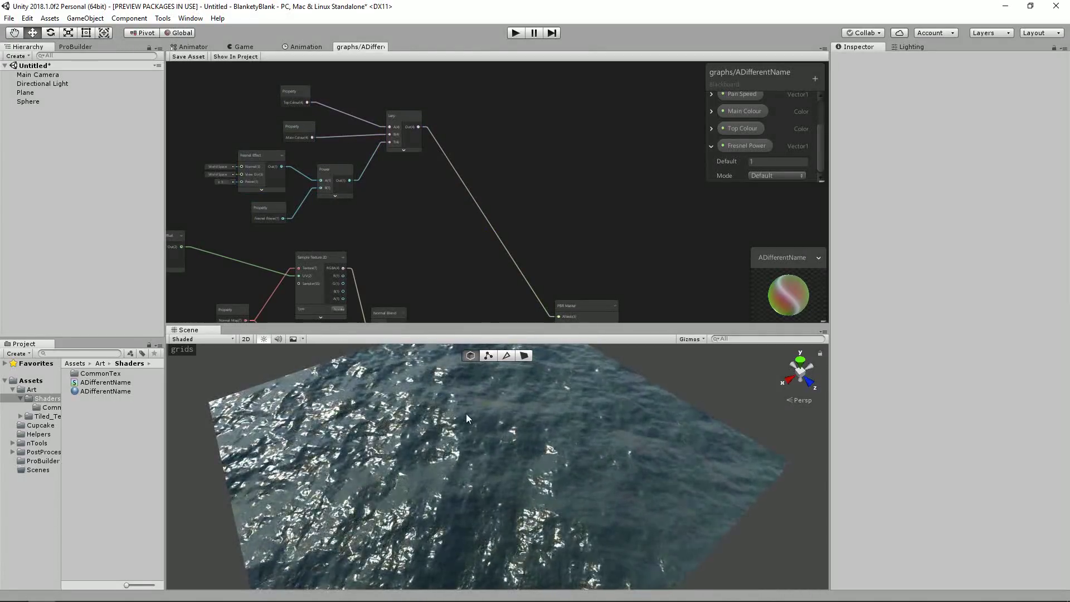
scroll(573, 466, "up", 4)
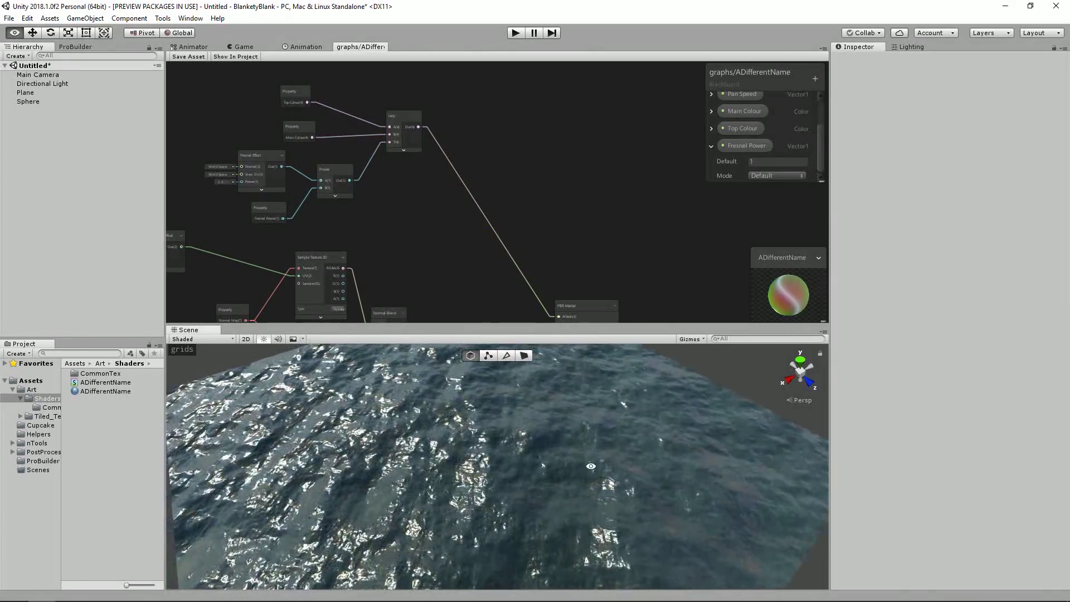
scroll(552, 463, "down", 5)
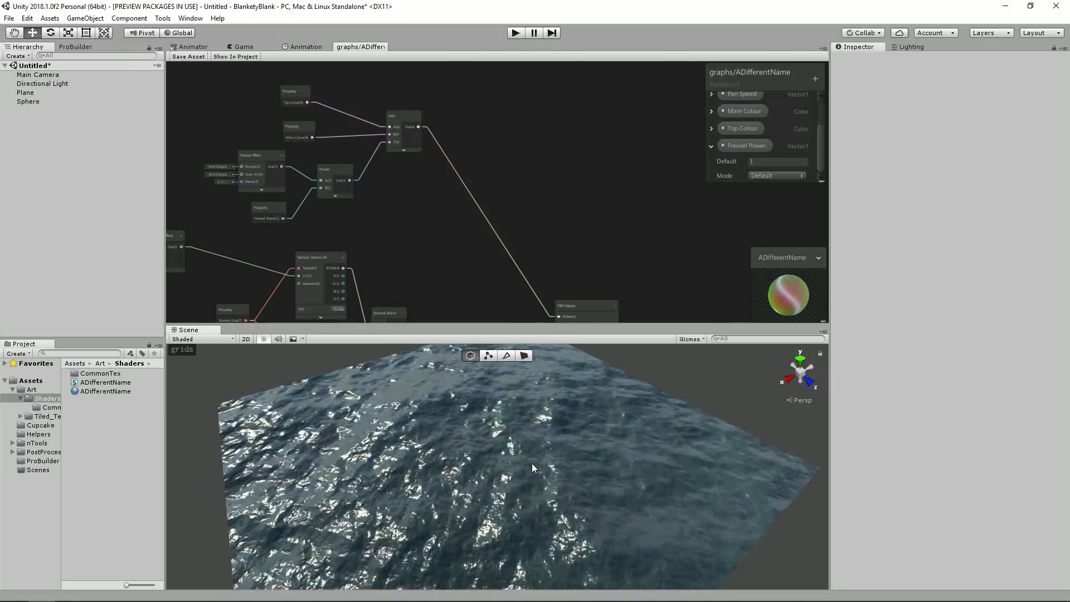
middle_click_drag(583, 303, 558, 125)
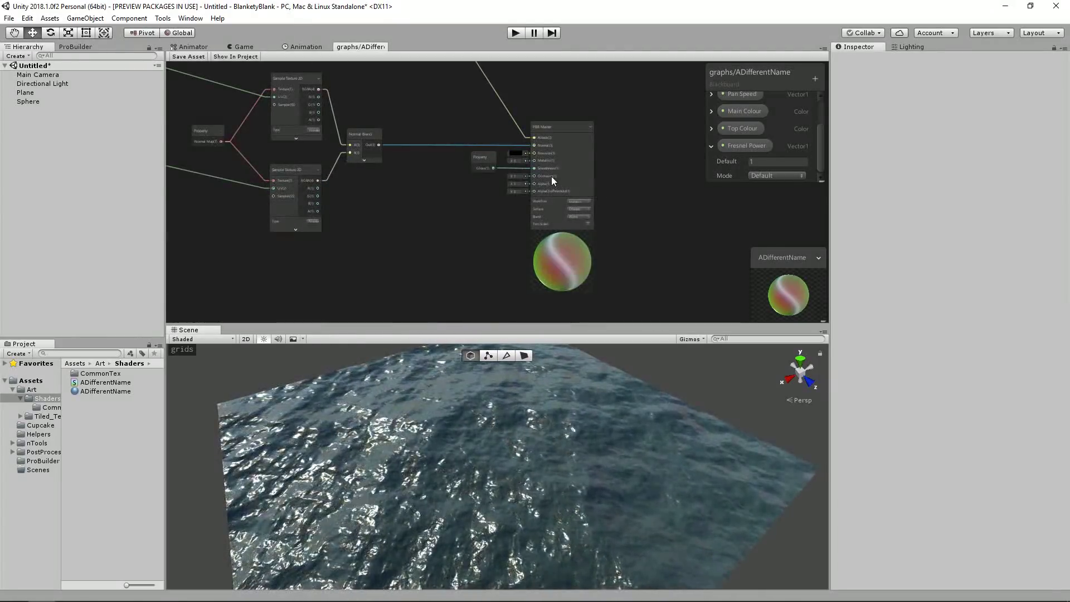
scroll(553, 178, "up", 3)
middle_click_drag(377, 218, 605, 259)
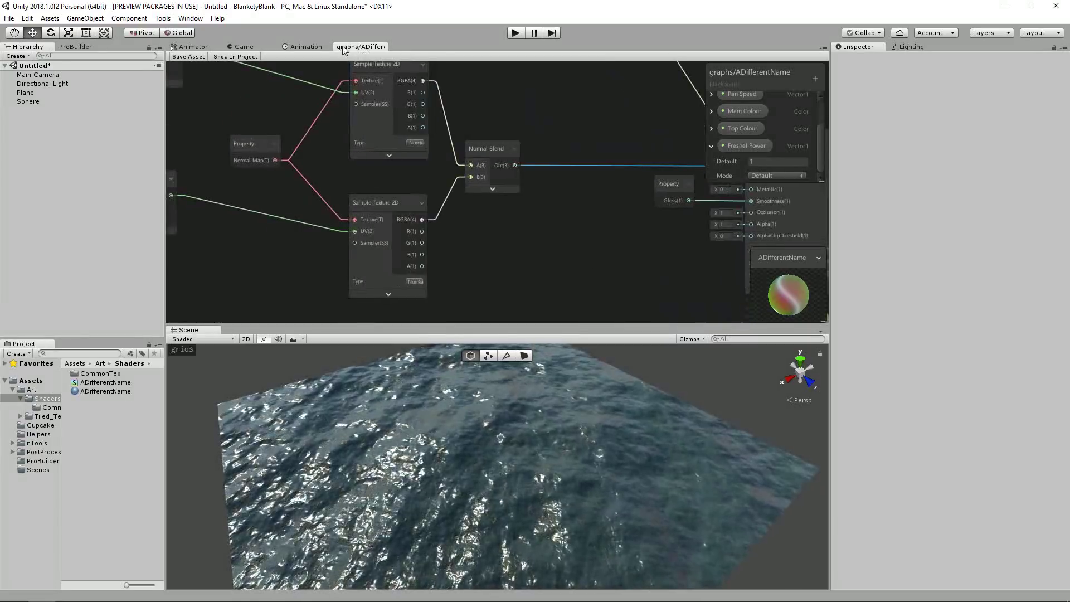
middle_click_drag(494, 195, 473, 186)
scroll(611, 179, "down", 3)
middle_click_drag(554, 278, 539, 225)
Position the sphere so it sits half submerged in the water plane, and view it from above
left_click_drag(551, 503, 501, 430, "alt")
left_click(512, 506)
left_click(661, 390)
left_click_drag(661, 389, 621, 469, "alt")
Set the PBR Master node's Surface option to Transparent
middle_click_drag(615, 249, 555, 188)
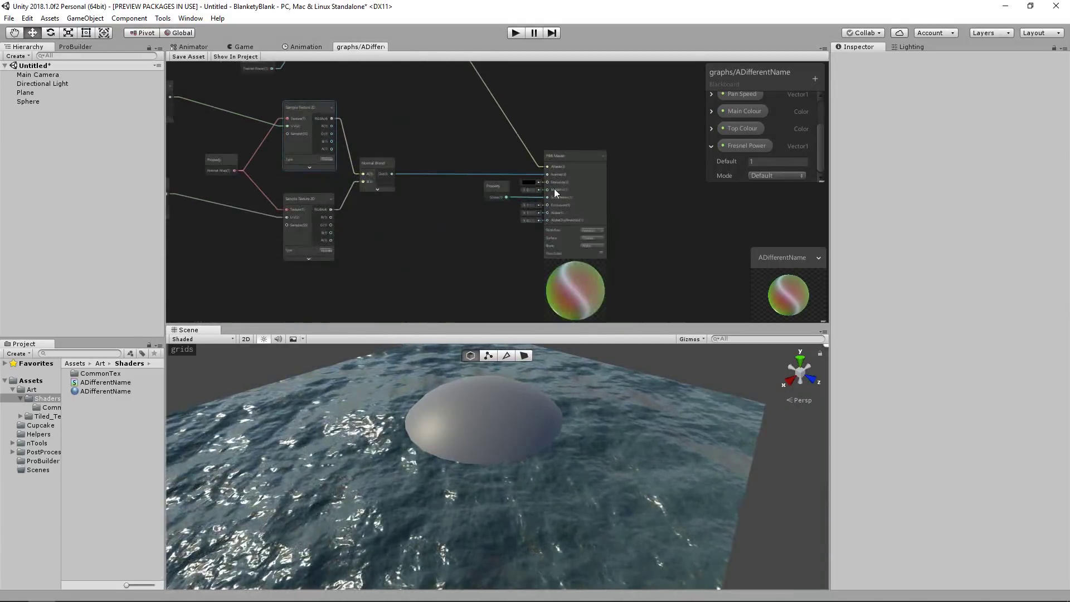
scroll(523, 229, "up", 3)
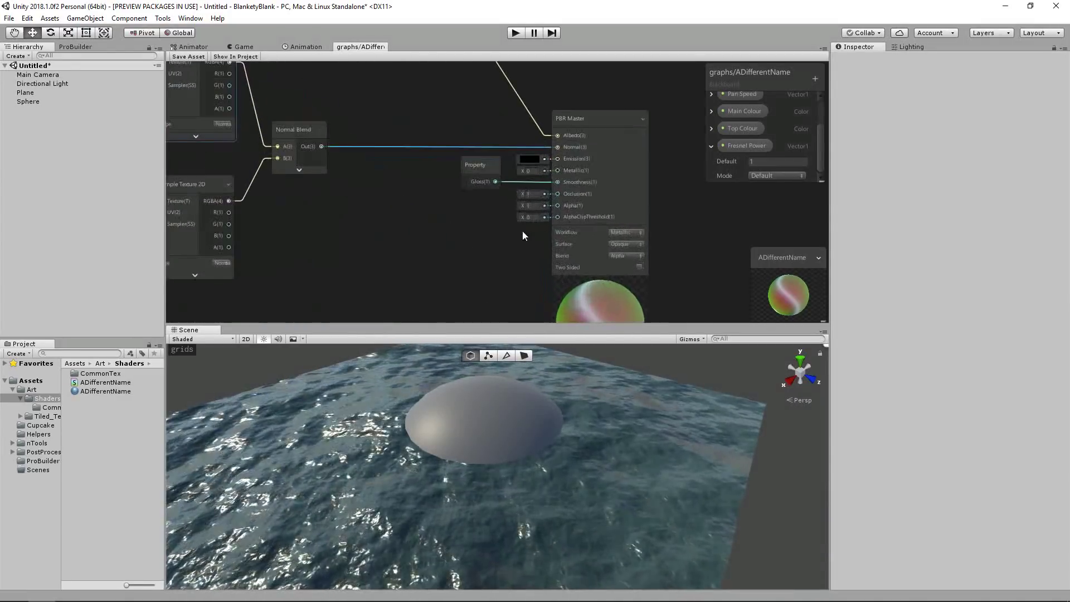
left_click(630, 245)
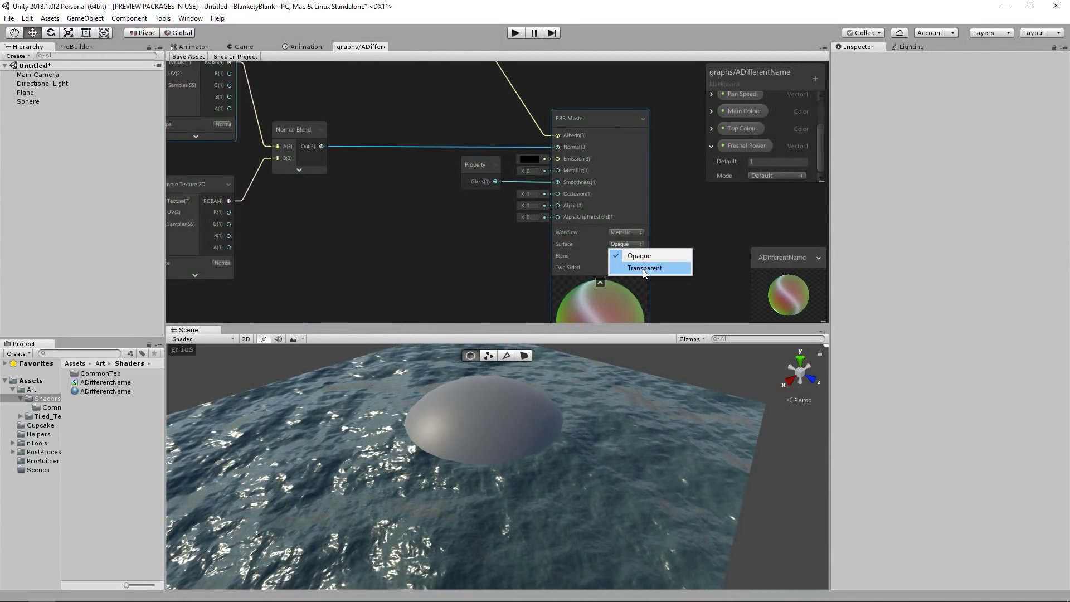
left_click(649, 268)
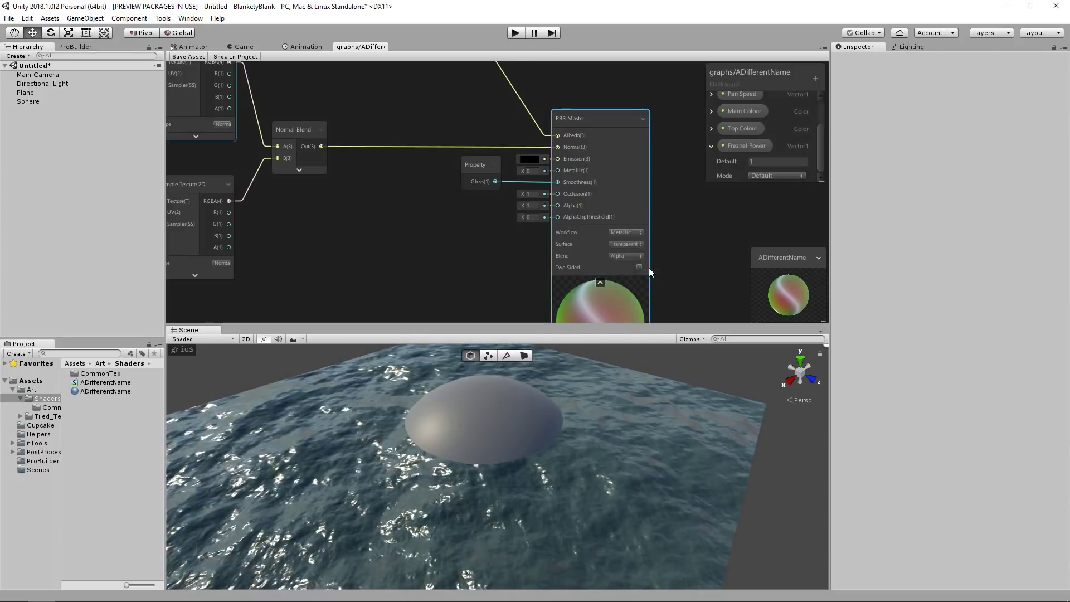
Connect the Power output to the PBR Master's Alpha input and save the asset
middle_click_drag(476, 239, 546, 356)
scroll(480, 167, "down", 1)
middle_click_drag(472, 164, 527, 272)
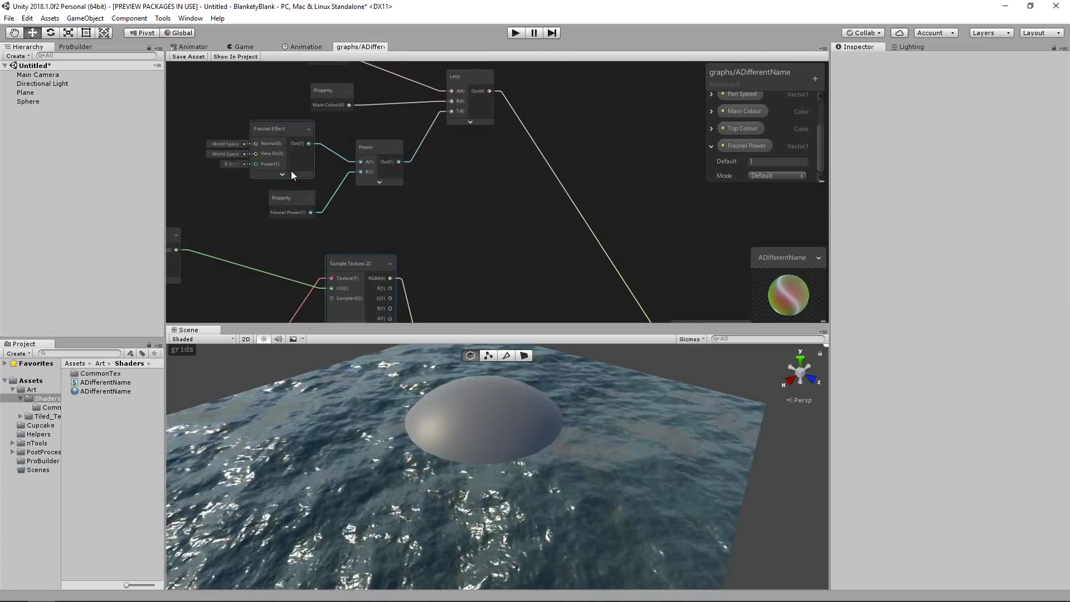
middle_click_drag(468, 206, 451, 169)
scroll(481, 202, "down", 1)
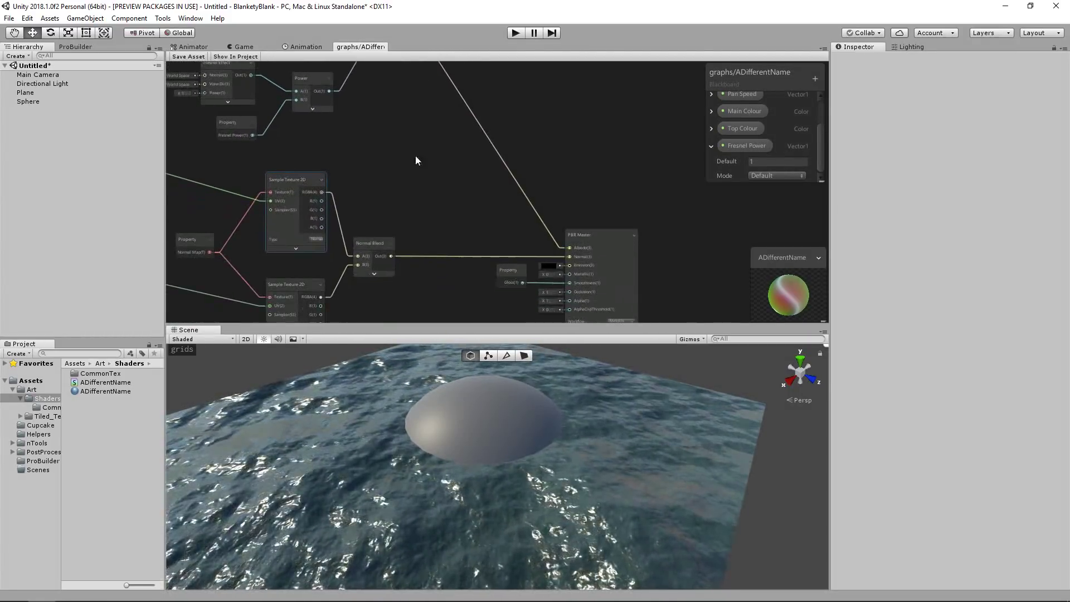
left_click_drag(330, 90, 566, 261)
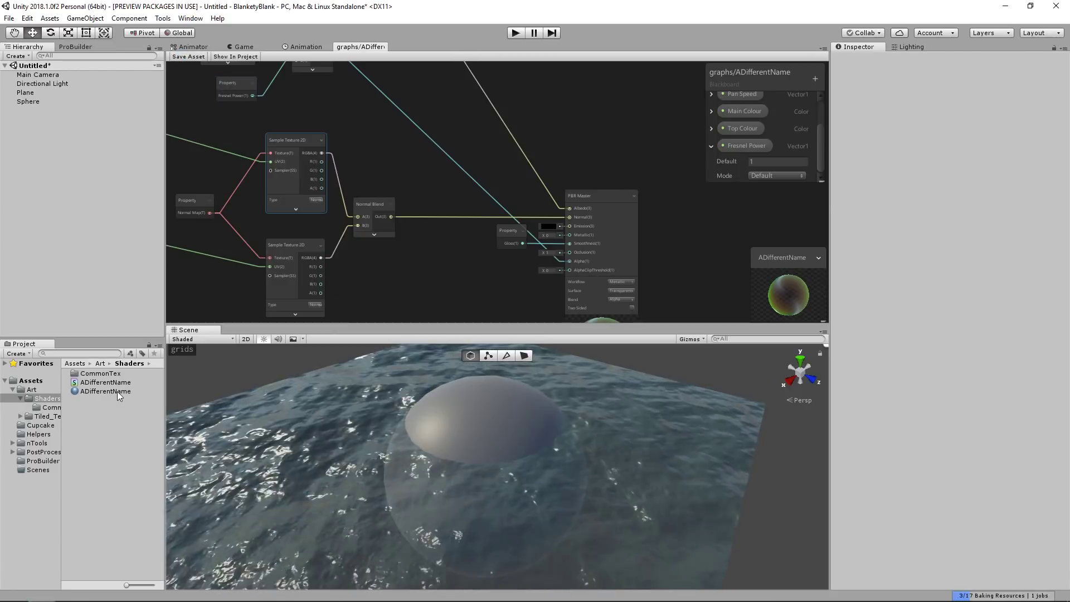
Set the material's Fresnel Power to 1.18 and check the sphere through the water from low and overhead angles
left_click(117, 392)
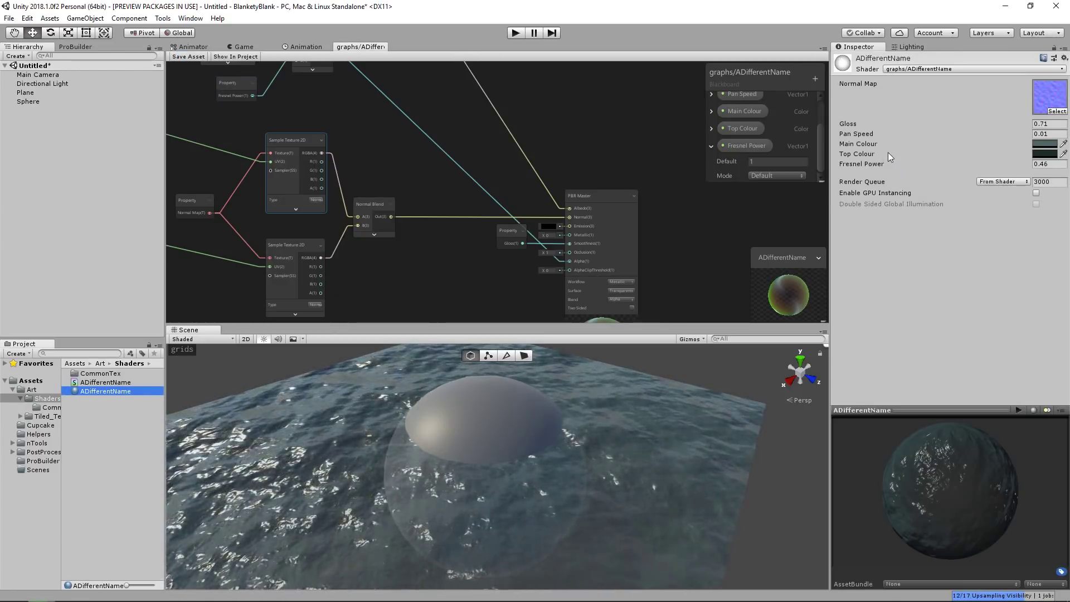
left_click_drag(910, 162, 912, 162)
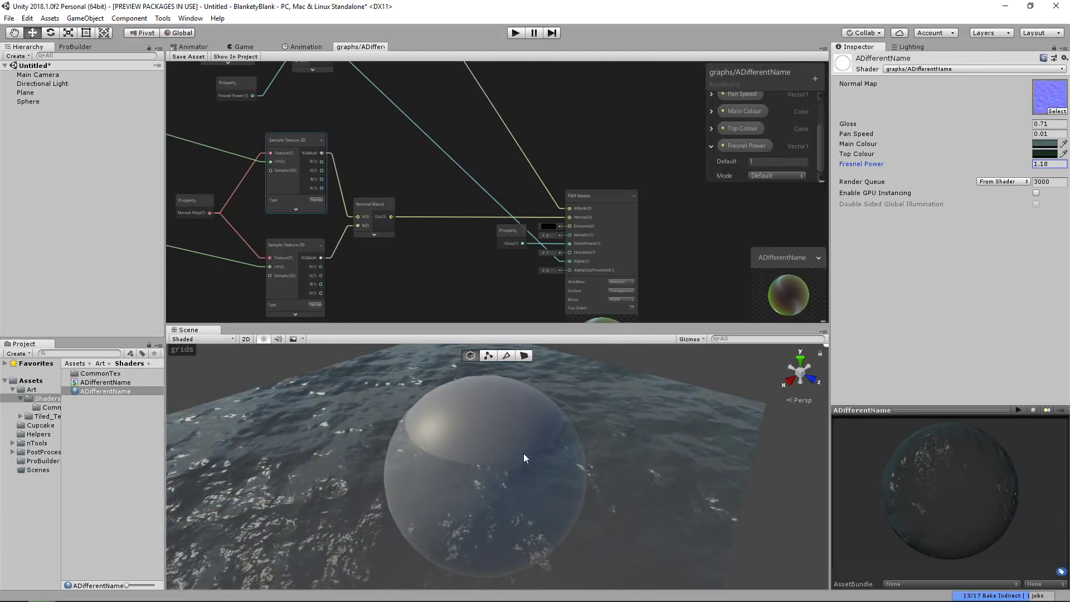
left_click_drag(523, 453, 556, 404, "alt")
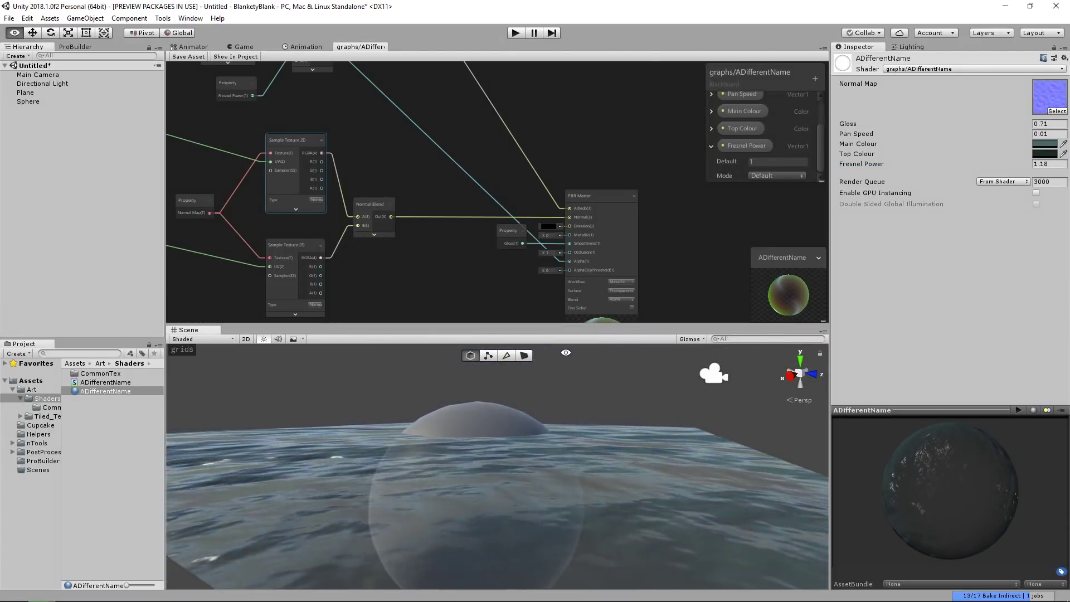
left_click_drag(566, 353, 569, 359, "alt")
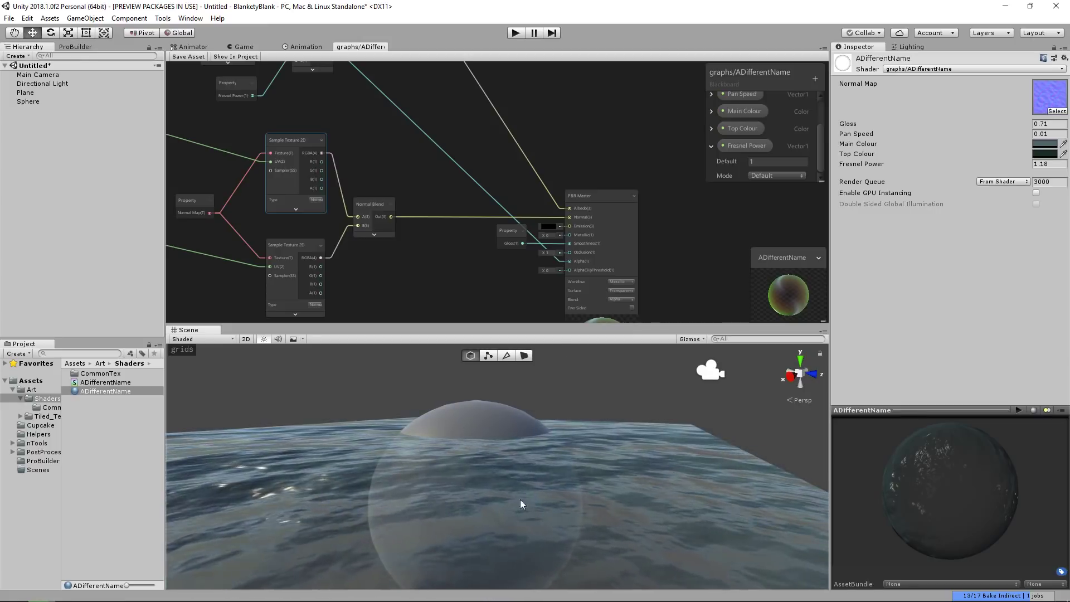
left_click_drag(510, 467, 511, 424, "alt")
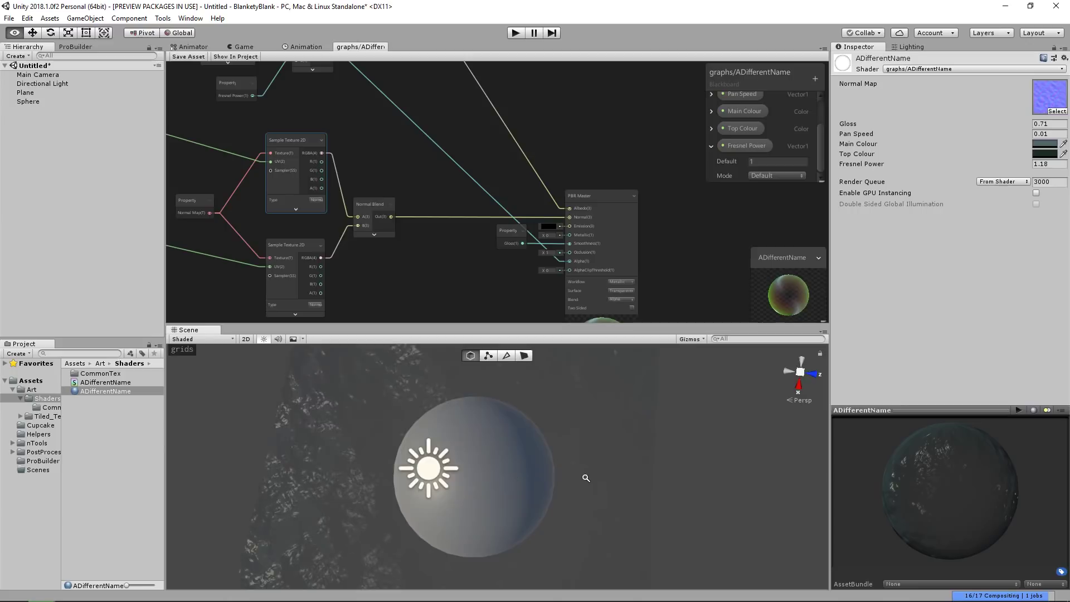
right_click_drag(586, 477, 539, 460, "alt")
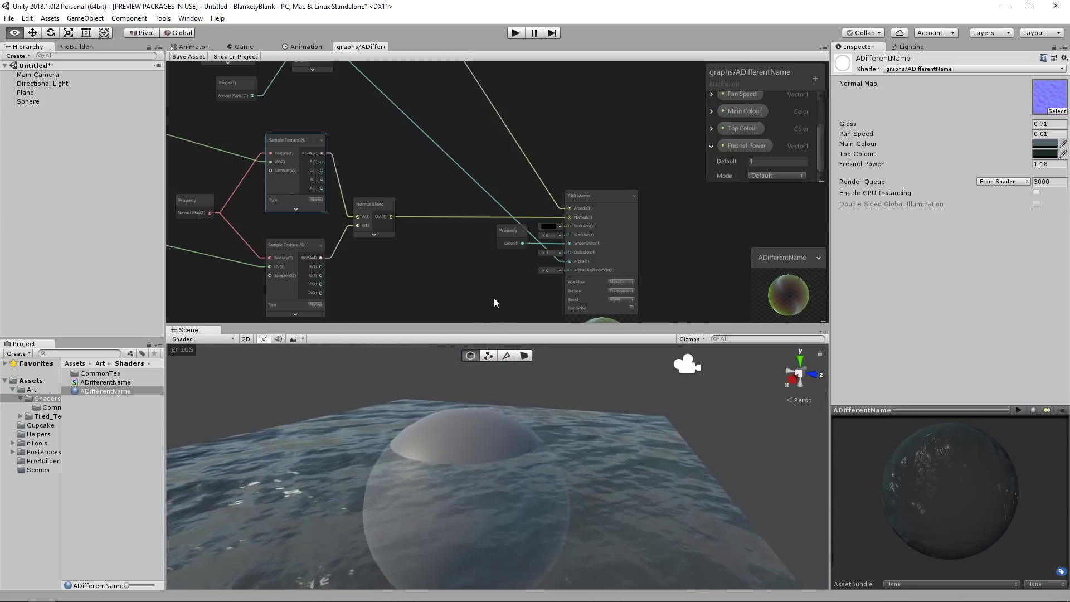
Add a One Minus node between the Power node and the PBR Master
scroll(473, 169, "up", 3)
middle_click_drag(471, 202, 482, 267)
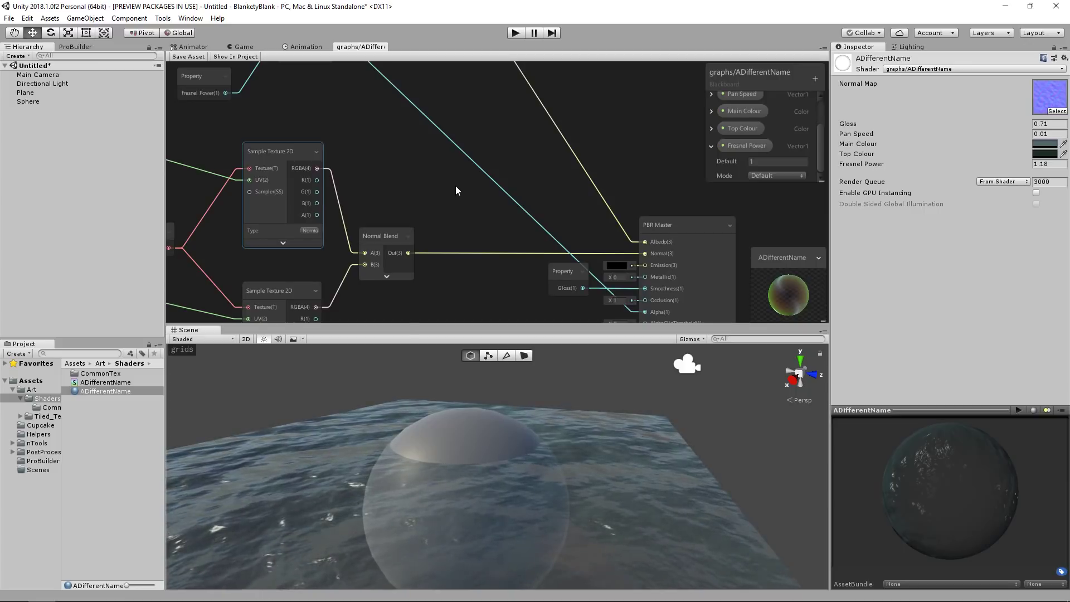
key("space")
type("one")
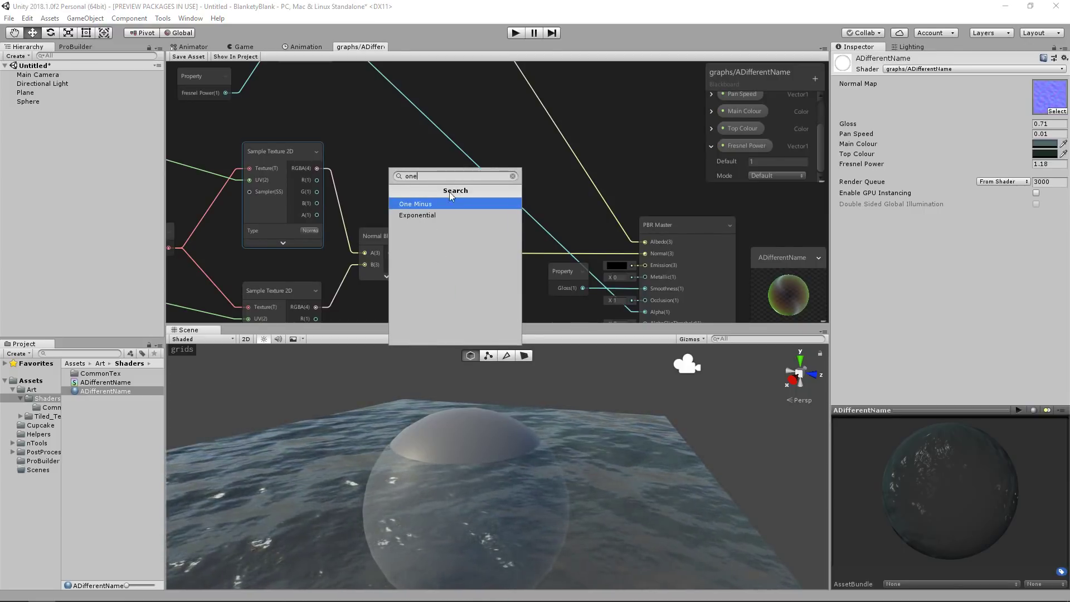
left_click(446, 203)
middle_click_drag(490, 223, 497, 259)
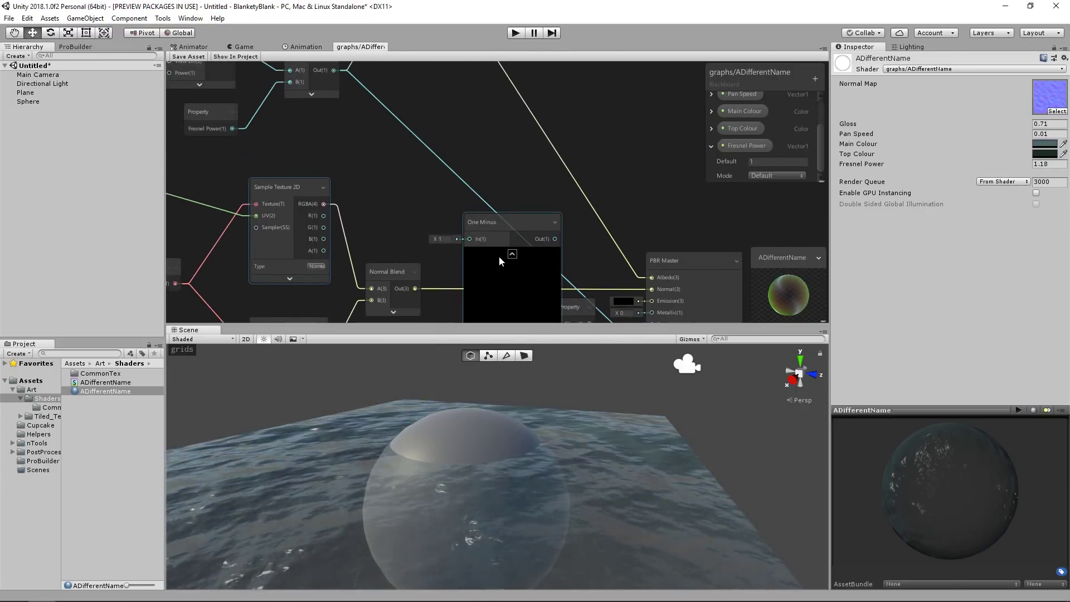
Connect the Power output to the collapsed One Minus node's input and its output to the PBR Master's Alpha
middle_click_drag(388, 127, 394, 167)
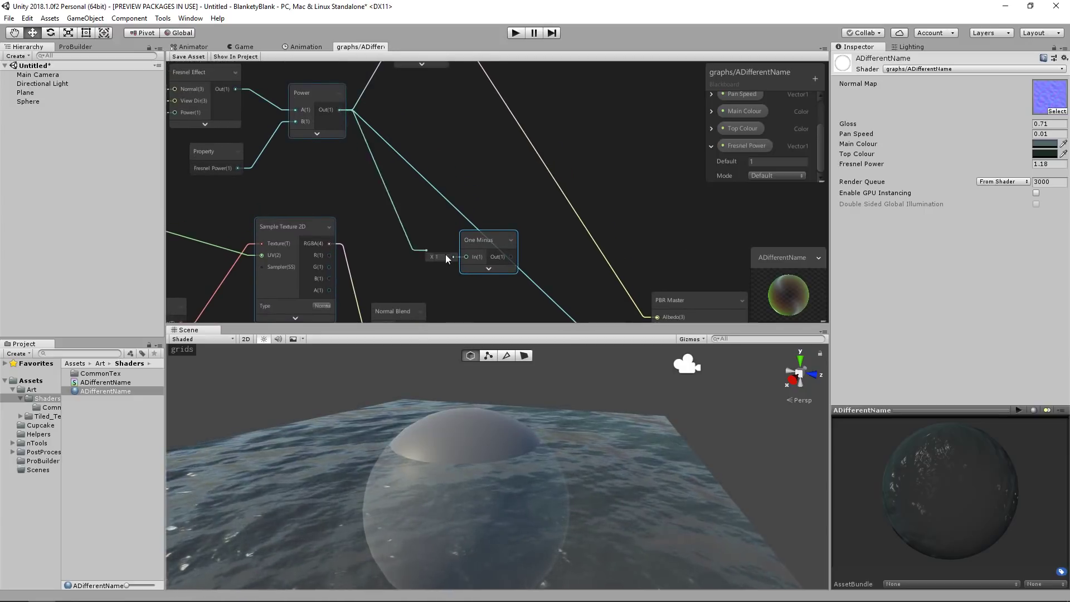
middle_click_drag(506, 269, 445, 147)
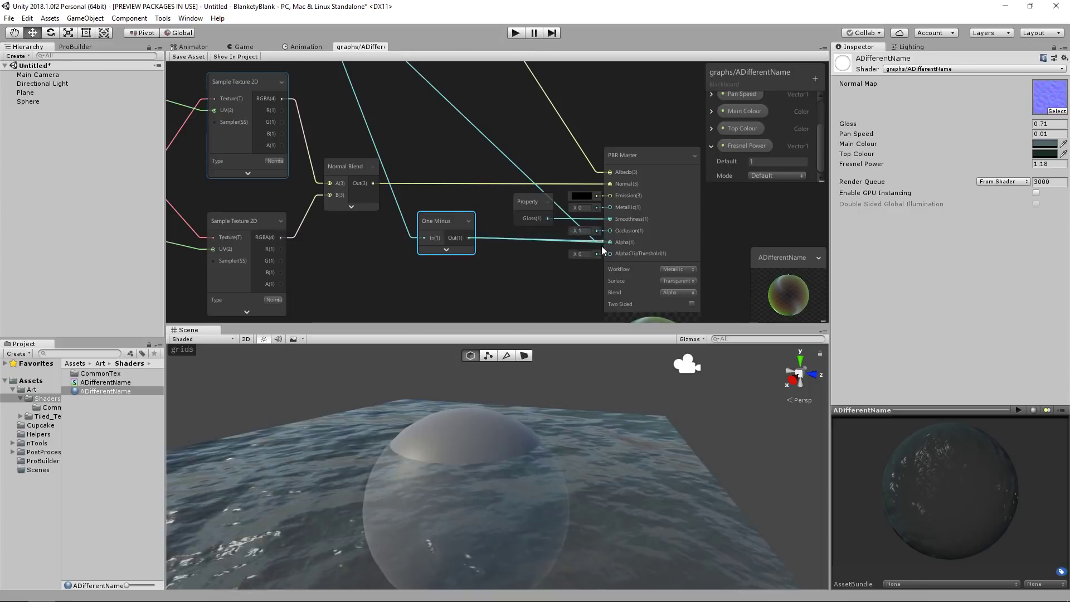
left_click_drag(602, 247, 608, 242)
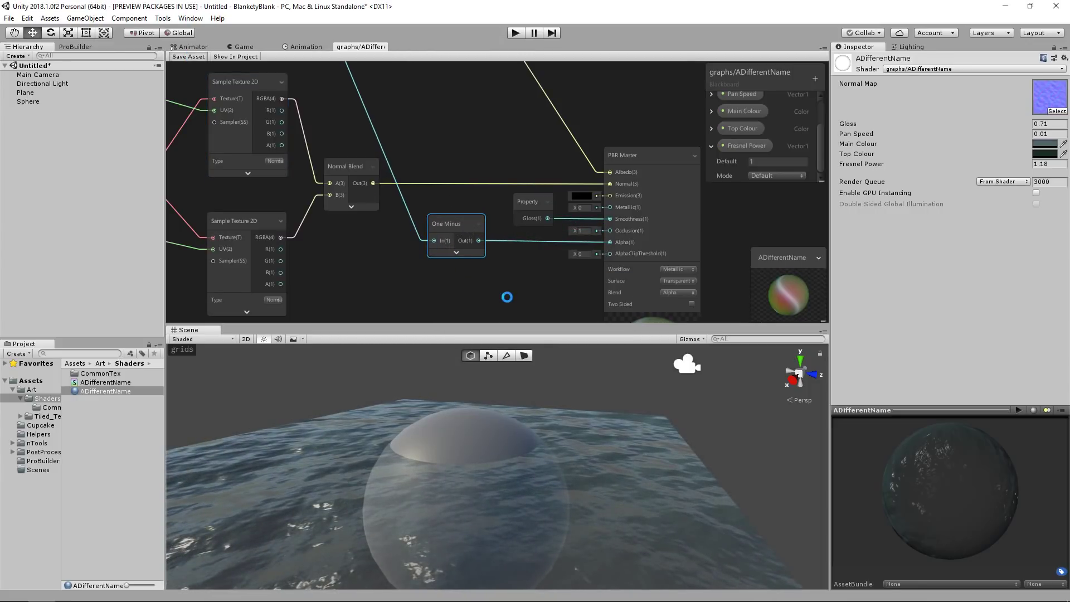
Set the material's Fresnel Power to 1.82 and check the sphere through the water from above
left_click_drag(571, 427, 636, 407, "alt")
left_click_drag(949, 167, 971, 167)
right_click_drag(463, 397, 550, 473, "alt")
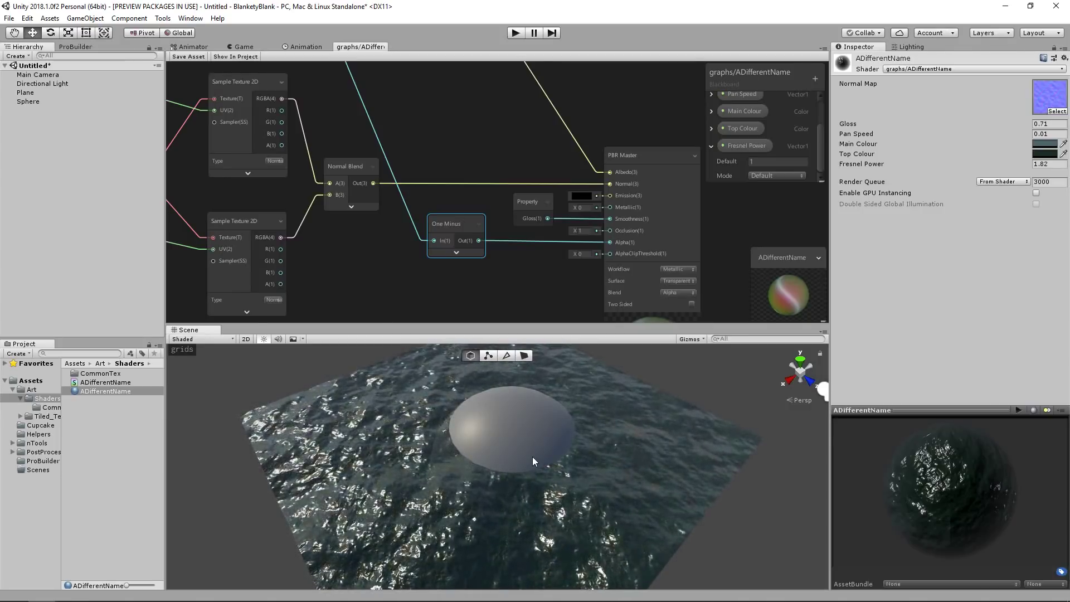
left_click_drag(485, 435, 493, 419, "alt")
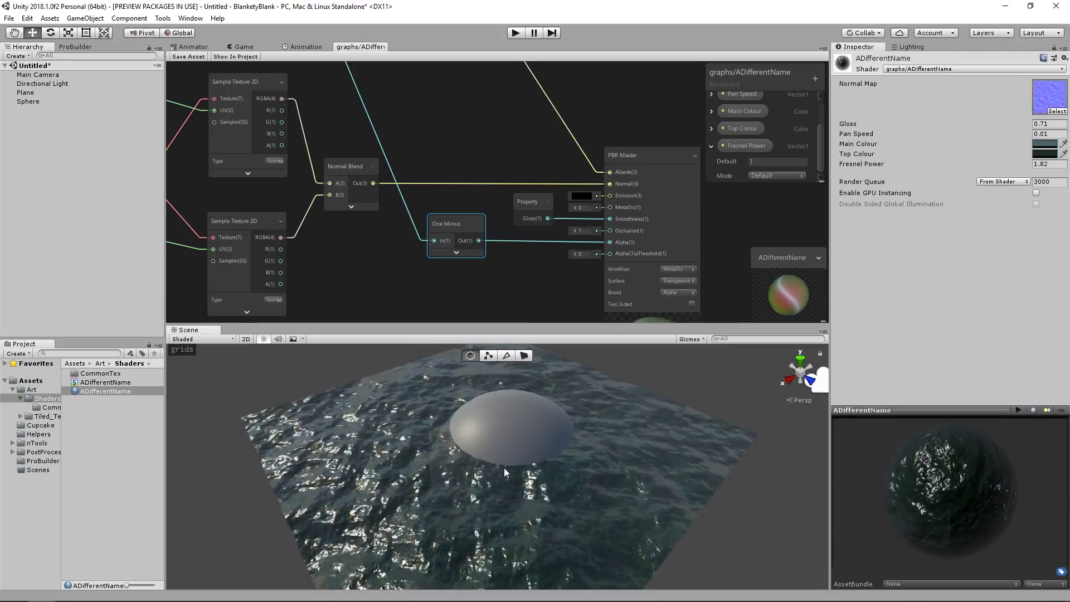
Fine-tune the material's Fresnel Power to 1.74 and check the water close to the sphere
mouse_move(986, 164)
left_mouse_down()
mouse_move(975, 166)
mouse_move(985, 168)
left_mouse_up()
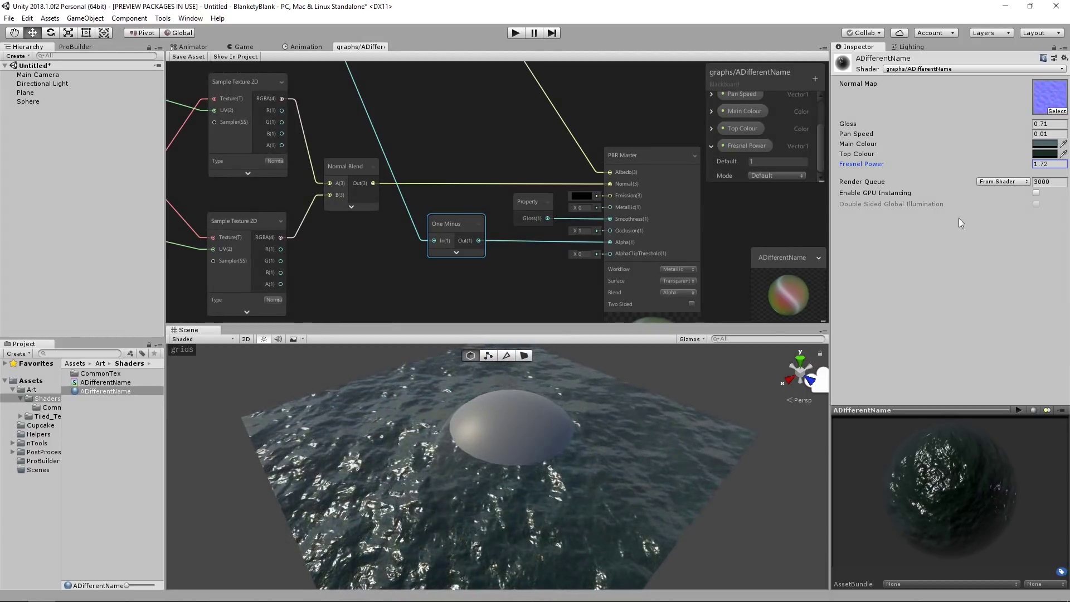
left_click_drag(984, 167, 991, 165)
right_click_drag(410, 409, 427, 390)
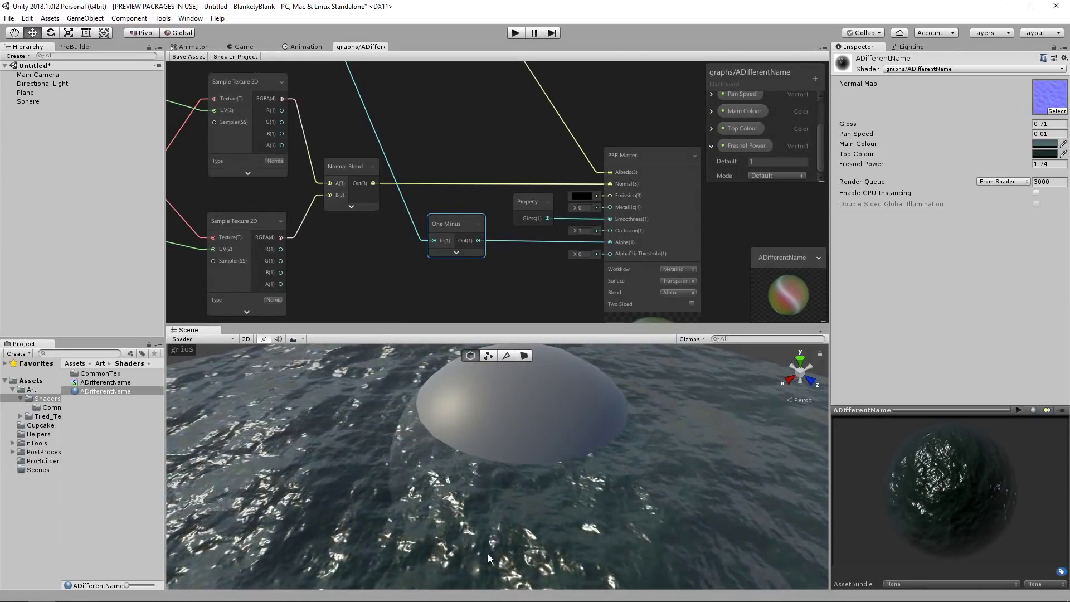
Compare overhead and low views of the water and raise the material's Fresnel Power to 4.05
right_click_drag(502, 557, 533, 502)
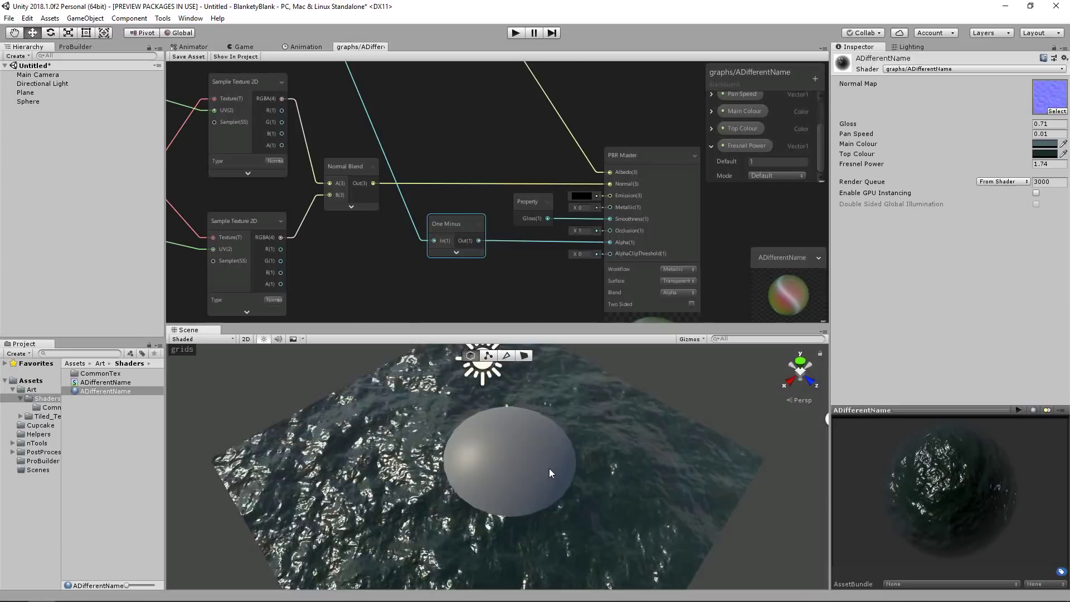
right_click_drag(567, 522, 593, 457)
left_click_drag(951, 162, 982, 168)
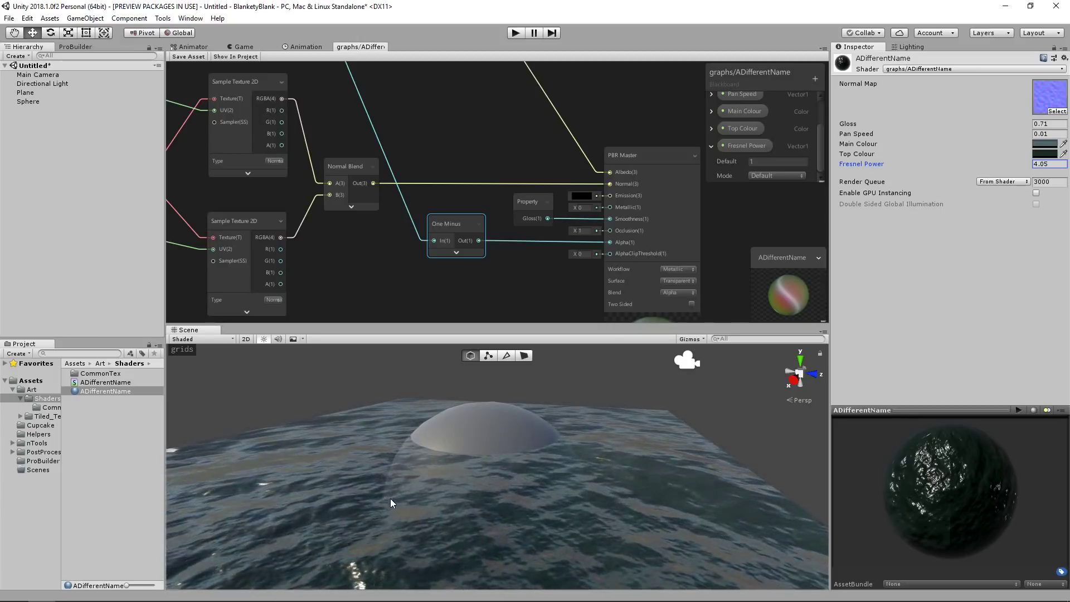
Duplicate the sphere and move the copy farther back in the water to about X -11.09, Z 3.83
left_click(490, 436)
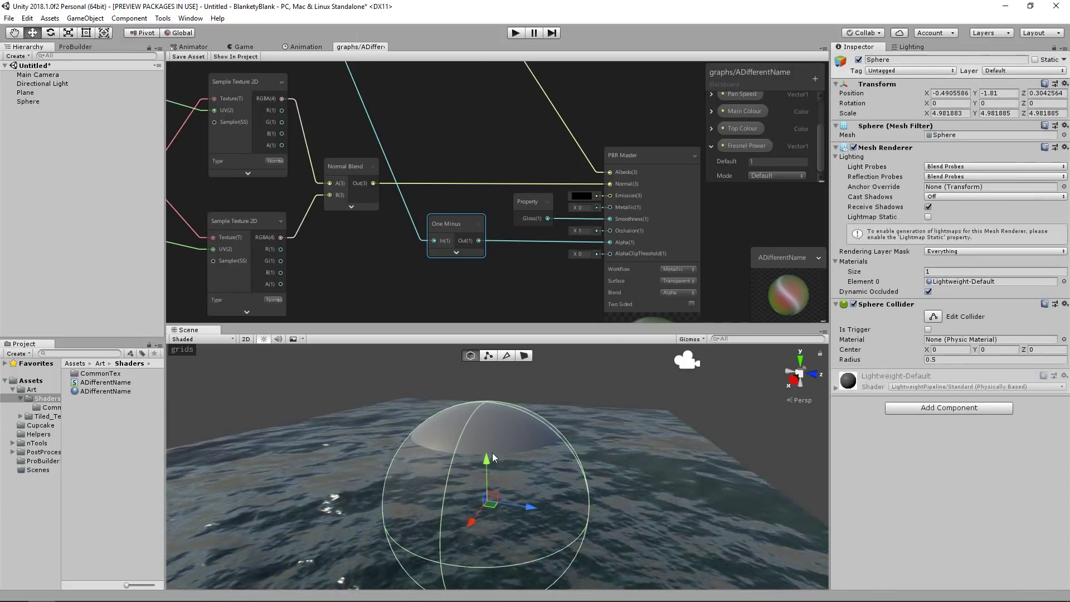
key("ctrl+d")
left_click_drag(493, 506, 615, 426)
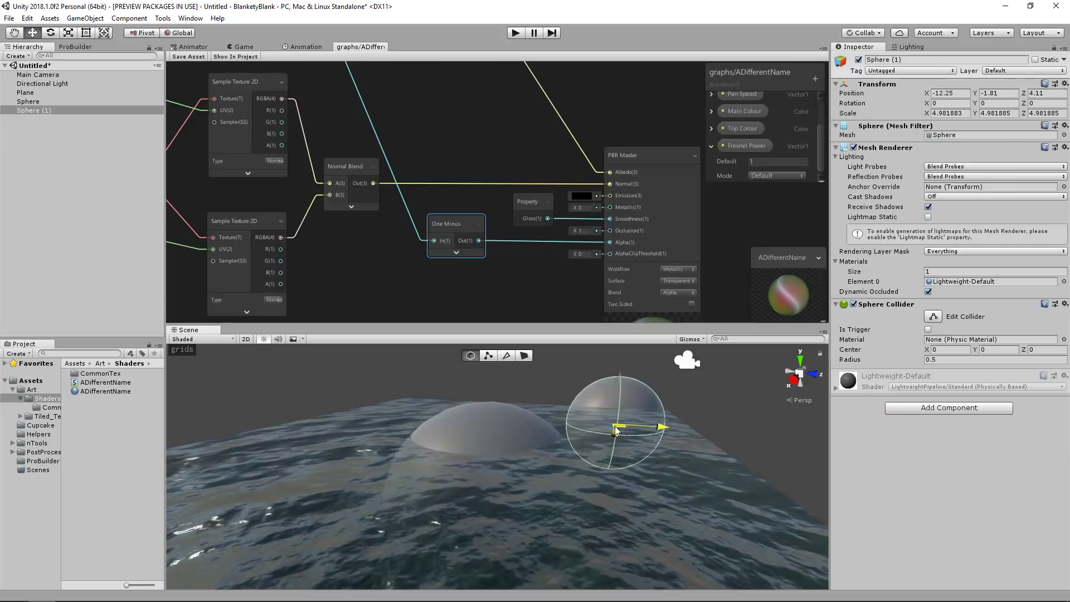
left_click(564, 379)
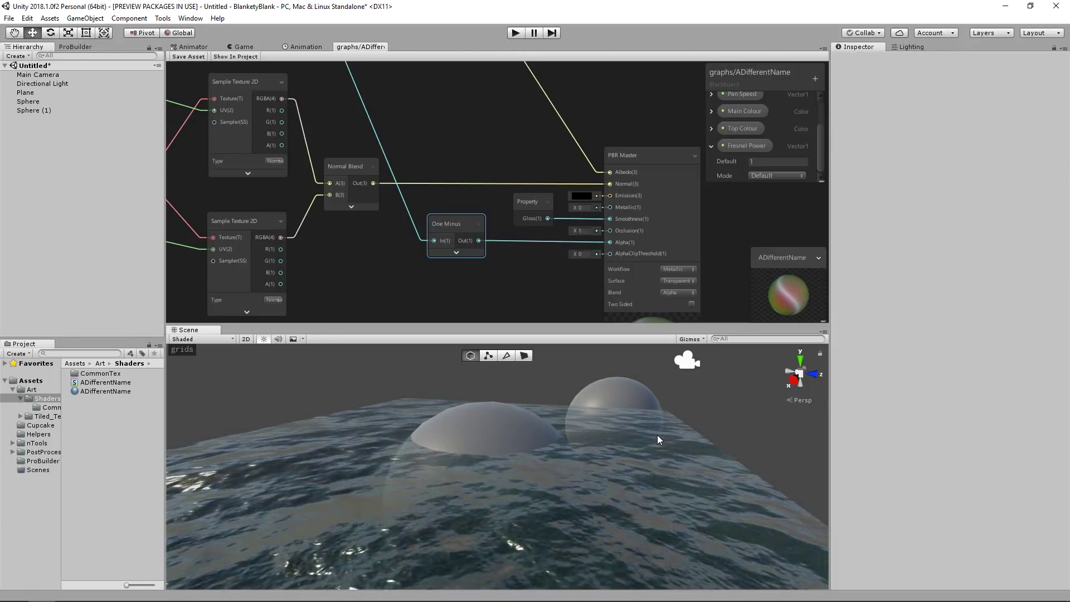
Delete the duplicated sphere and check the remaining one in the water from above
left_click(620, 393)
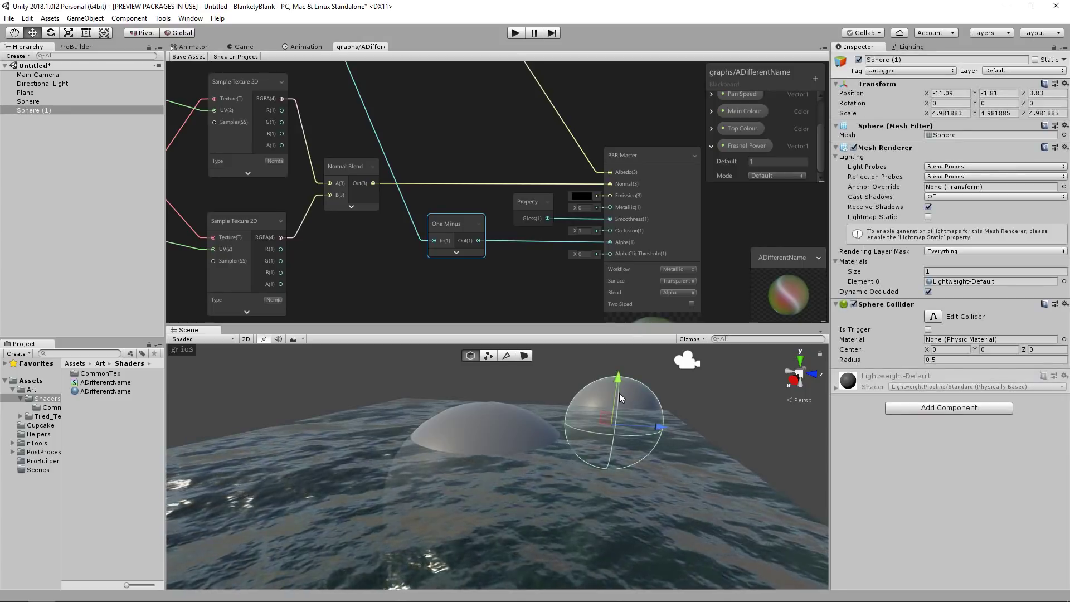
left_click(617, 434)
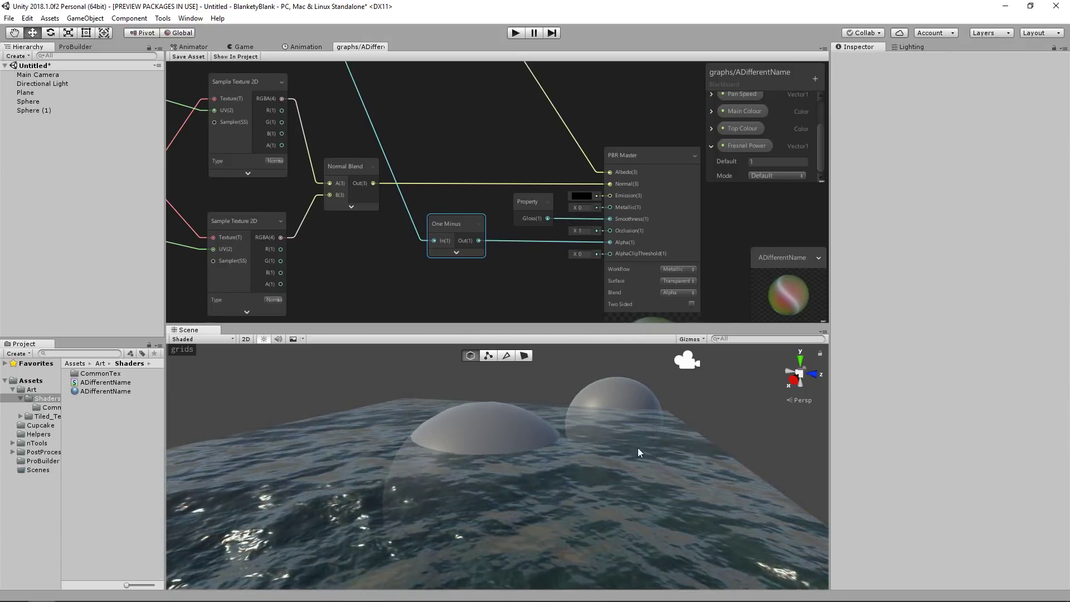
left_click(615, 402)
left_click_drag(574, 422, 697, 384, "alt")
left_click(698, 385)
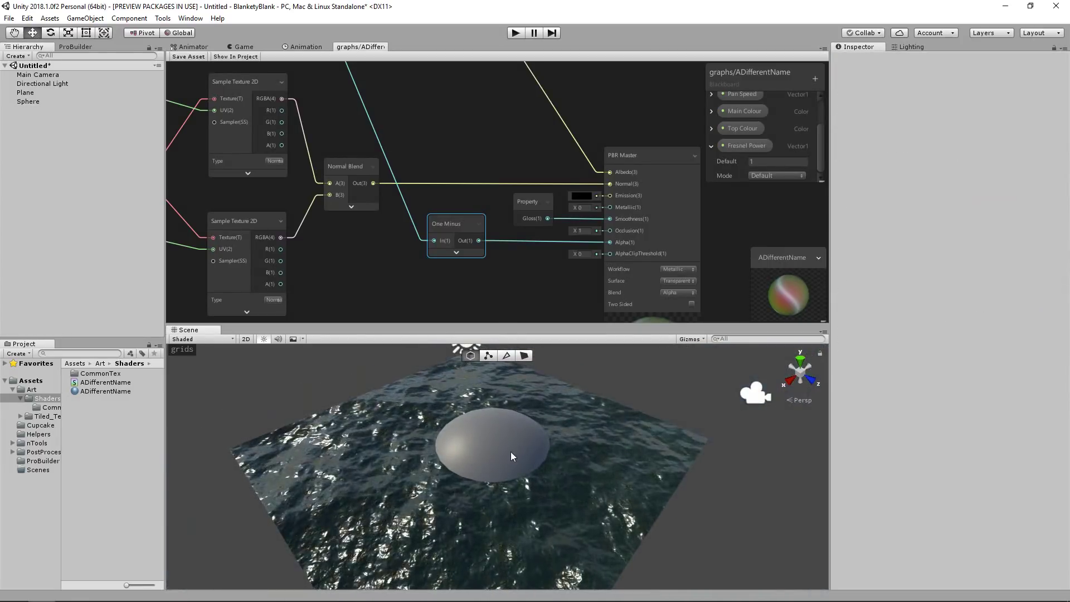
Review the whole water shader graph, from the panning normal nodes and Fresnel colour blend to the PBR Master inputs
mouse_move(595, 462)
middle_mouse_down()
mouse_move(499, 459)
mouse_move(603, 461)
middle_mouse_up()
scroll(603, 461, "up", 2)
left_click(605, 462)
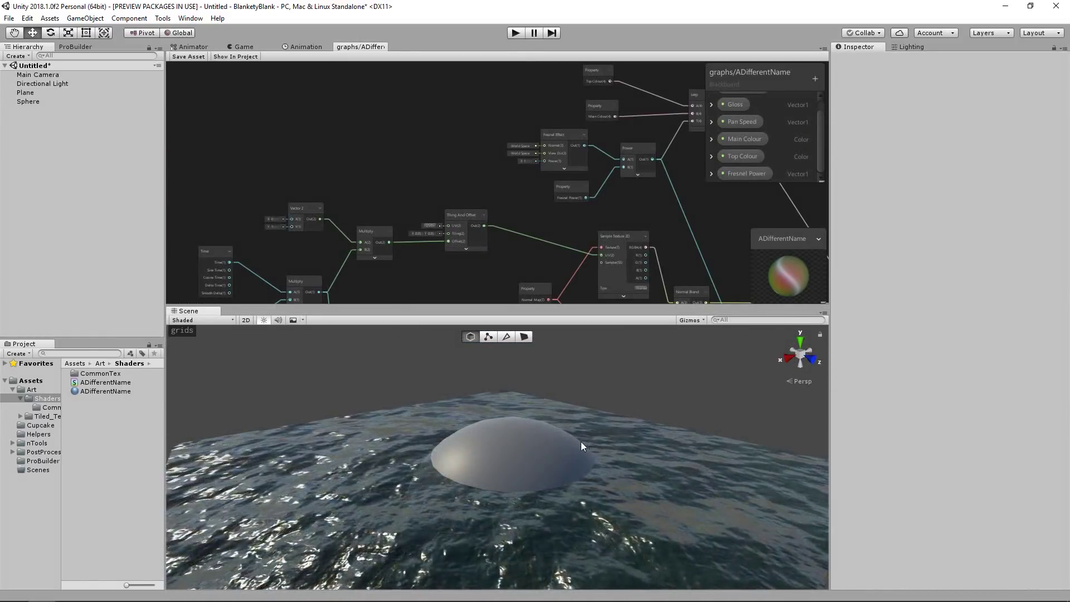
middle_click_drag(636, 213, 620, 173)
scroll(446, 197, "down", 3)
scroll(407, 185, "up", 3)
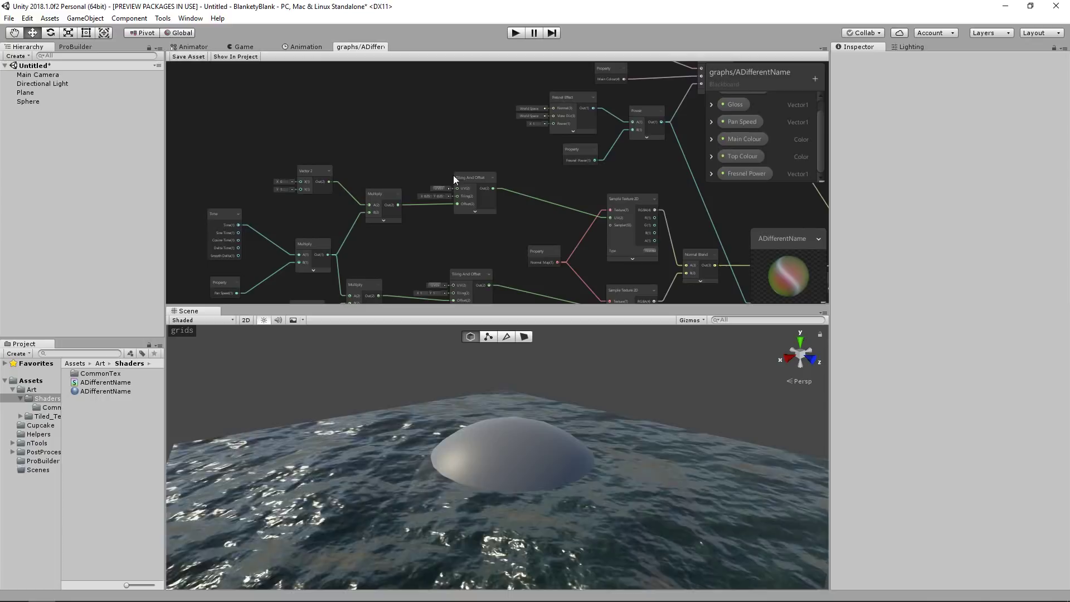
middle_click_drag(559, 246, 409, 246)
scroll(411, 167, "down", 3)
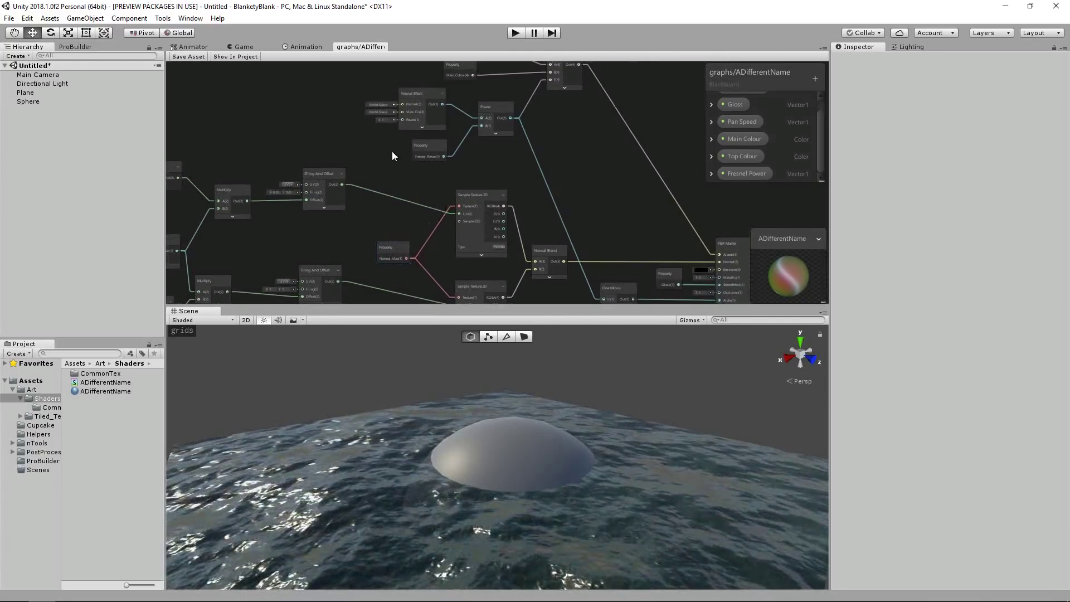
scroll(483, 167, "up", 3)
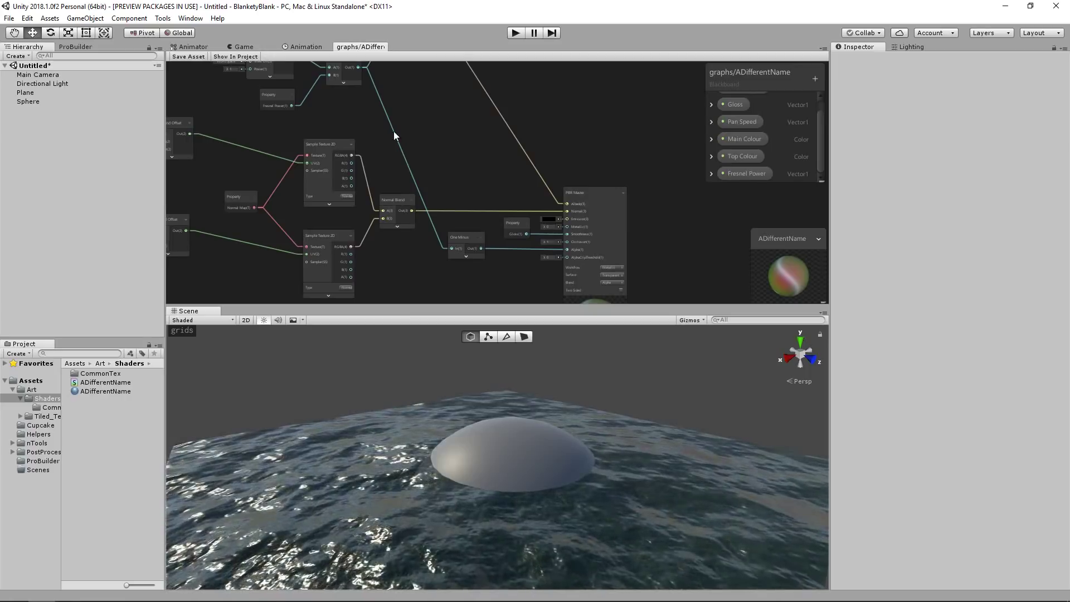
middle_click_drag(327, 112, 490, 217)
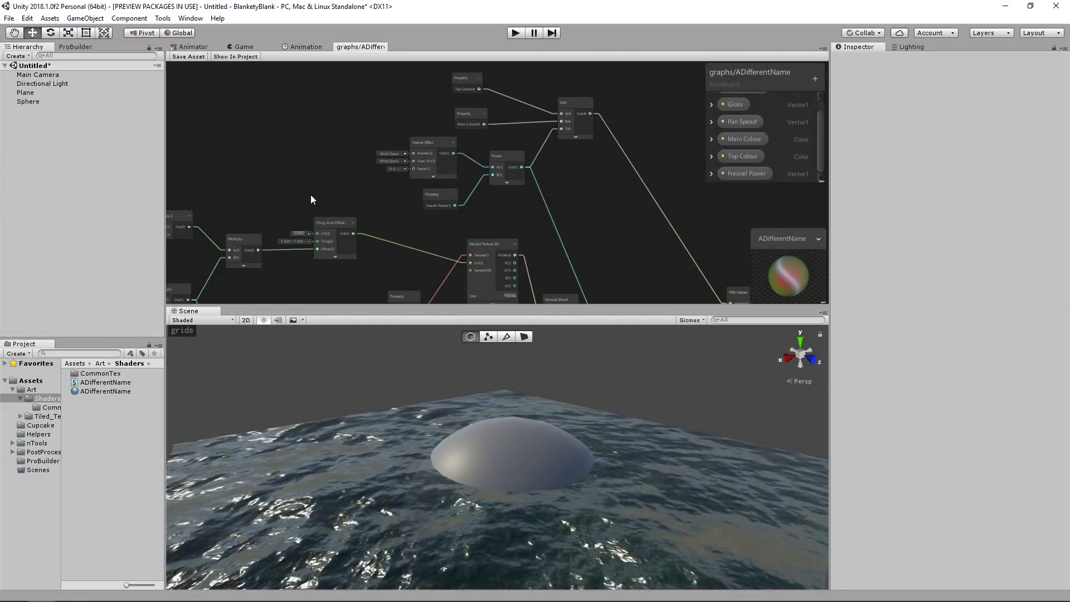
middle_click_drag(310, 195, 516, 185)
middle_click_drag(446, 176, 266, 163)
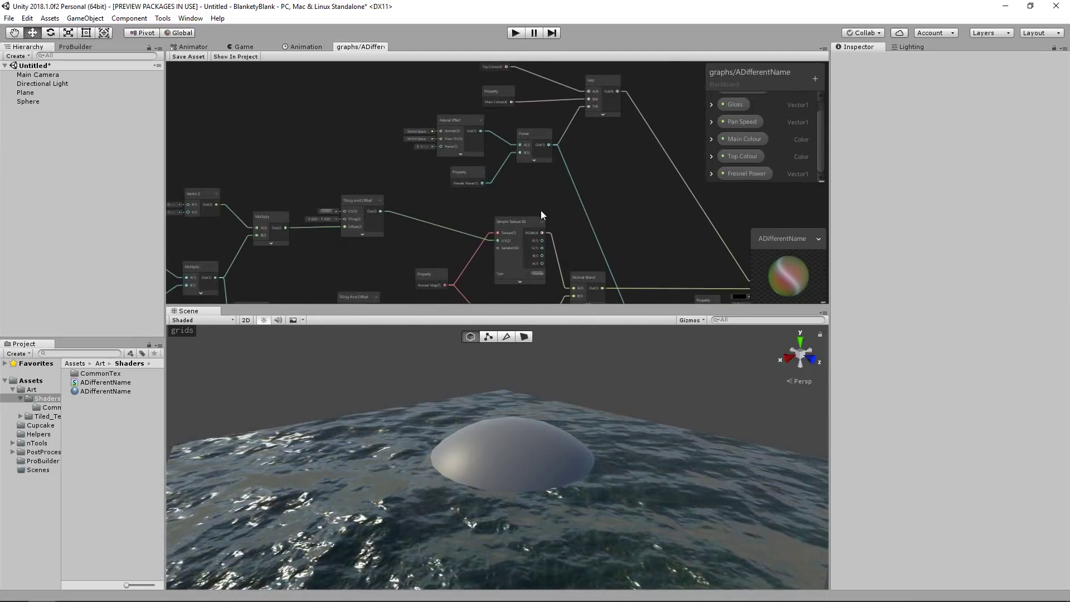